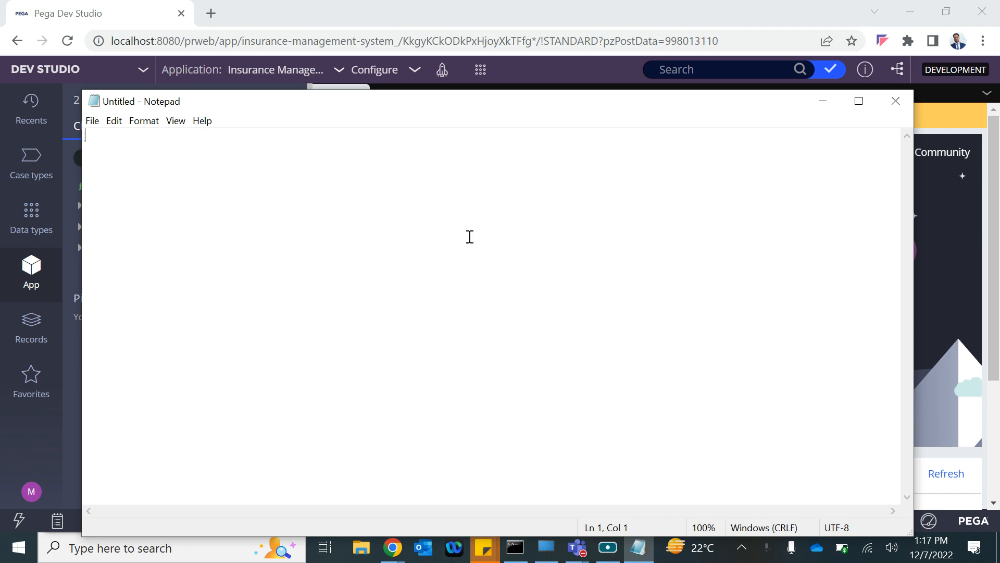
Create a new Insurance Plan case in the insurance management application
left_click(927, 223)
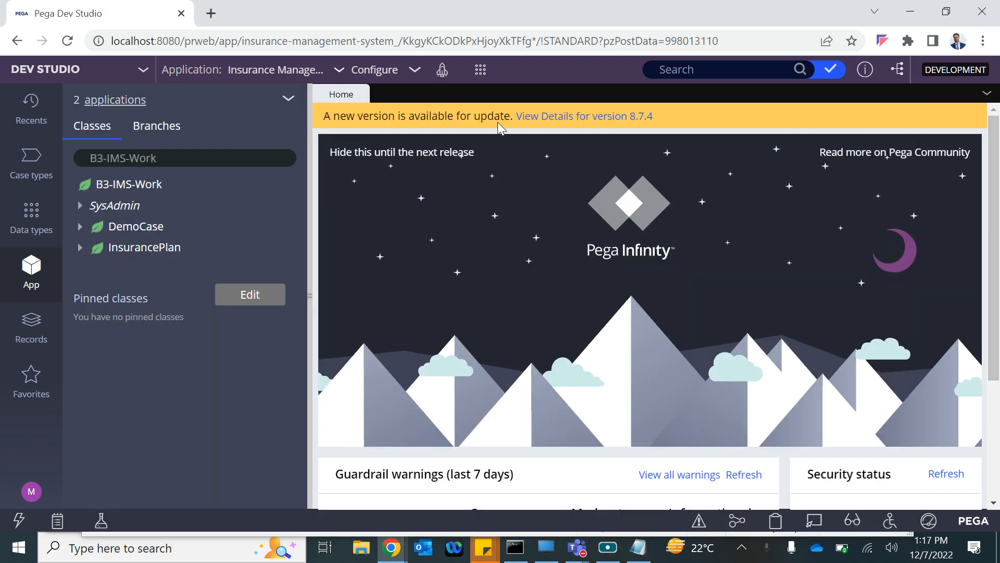
left_click(485, 76)
mouse_move(492, 86)
left_click(645, 106)
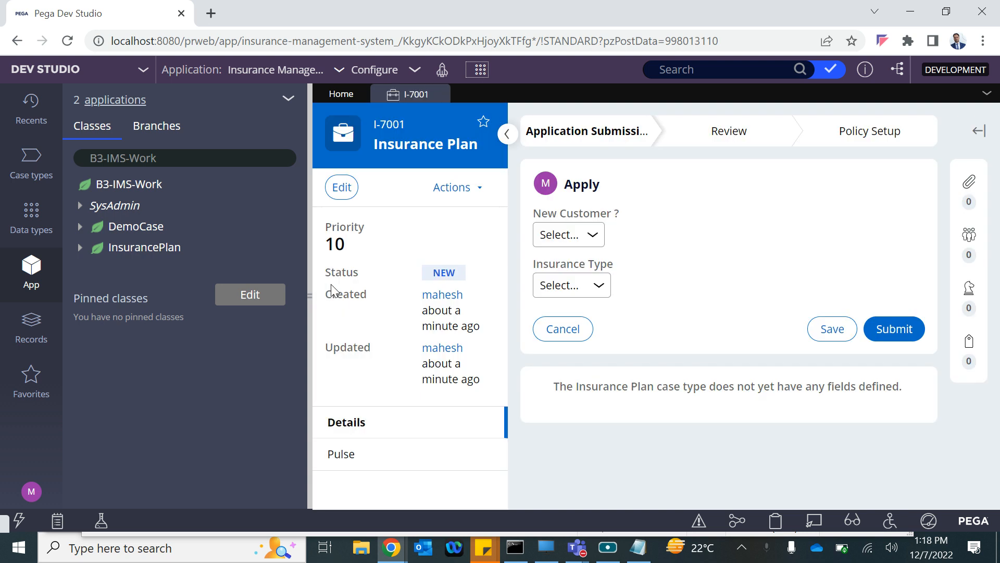
Set New Customer ? to No and collapse the explorer pane to widen the case form
left_click(573, 235)
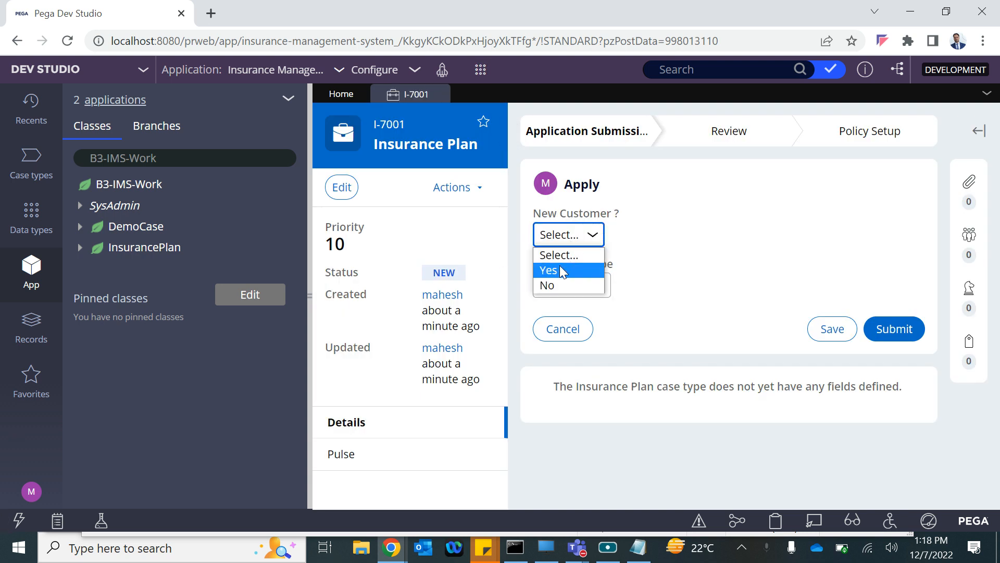
left_click(551, 286)
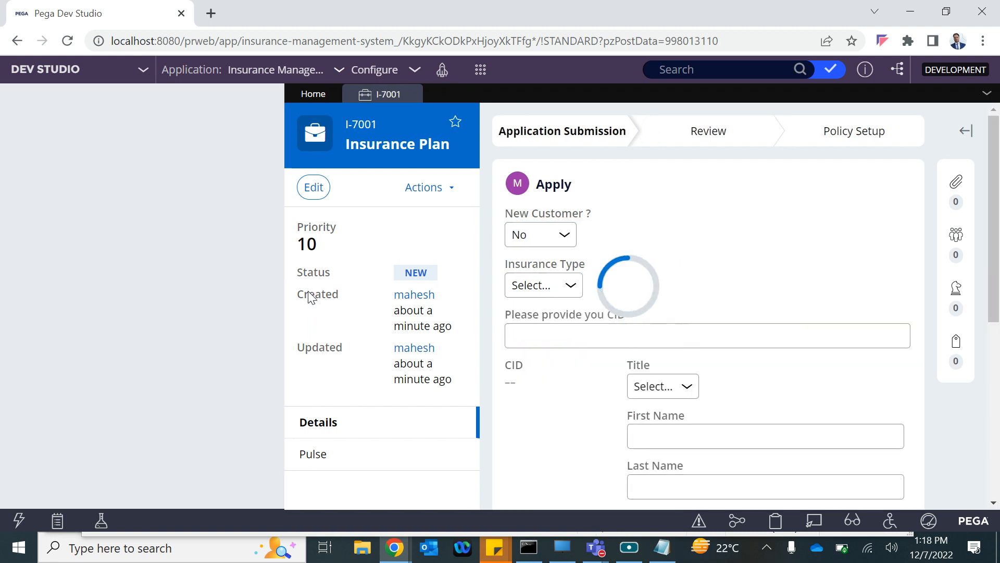
left_click_drag(307, 290, 3, 292)
left_click(358, 290)
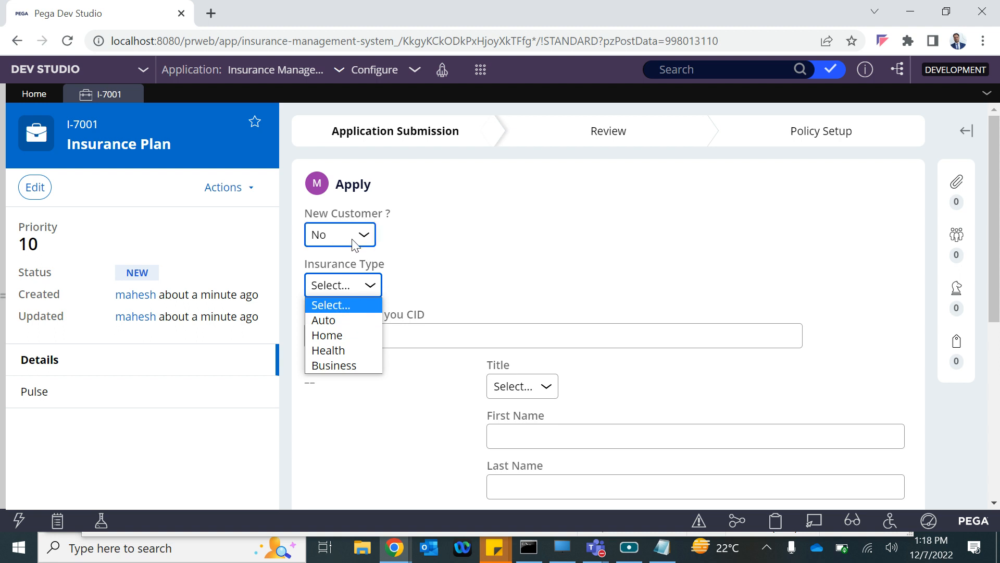
Enter the existing customer's CID in the Apply form and set Insurance Type to Auto
left_click(415, 336)
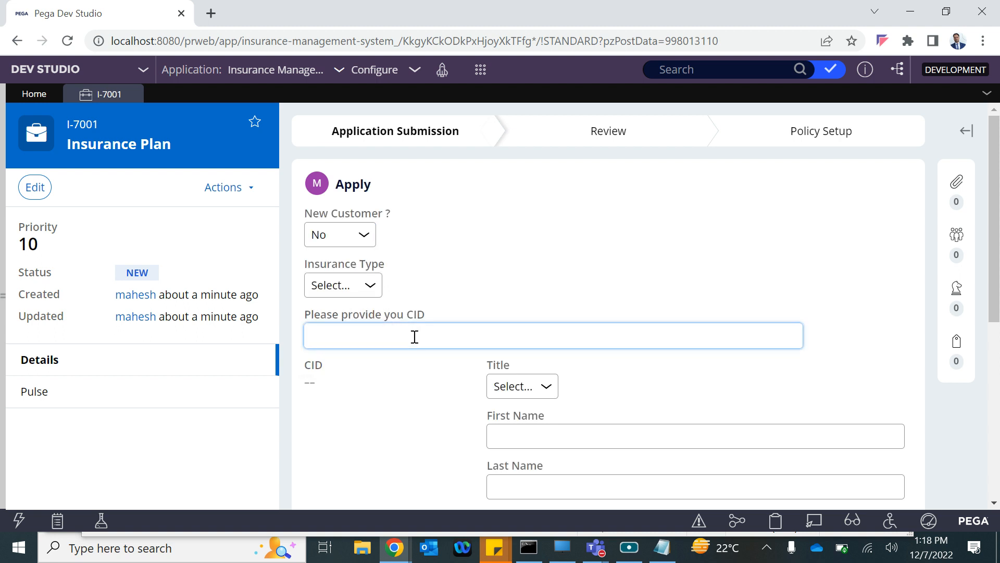
type("C")
type("UST=")
key("BackSpace")
type("-001")
key("BackSpace")
type("01")
left_click(499, 287)
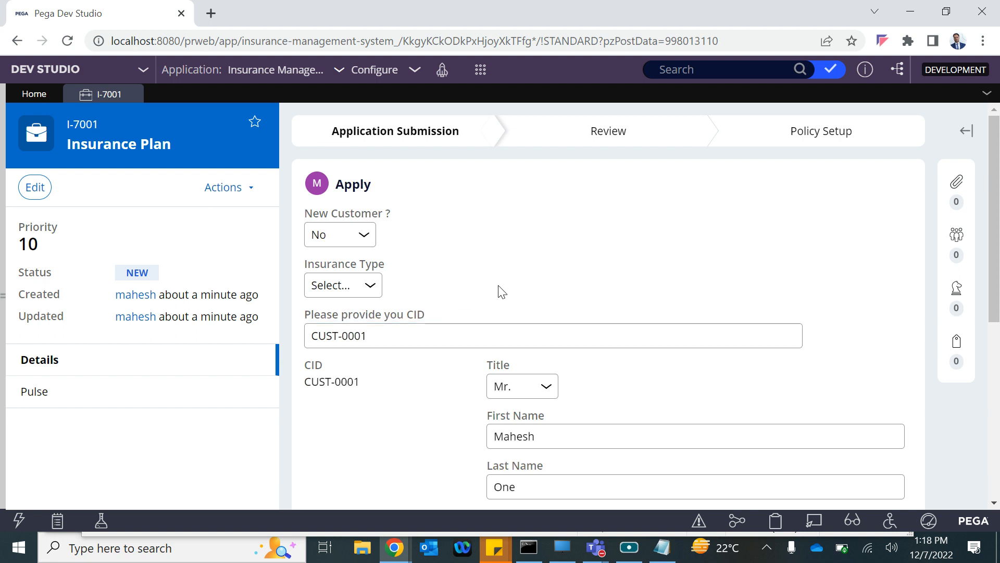
left_click(341, 285)
left_click(340, 319)
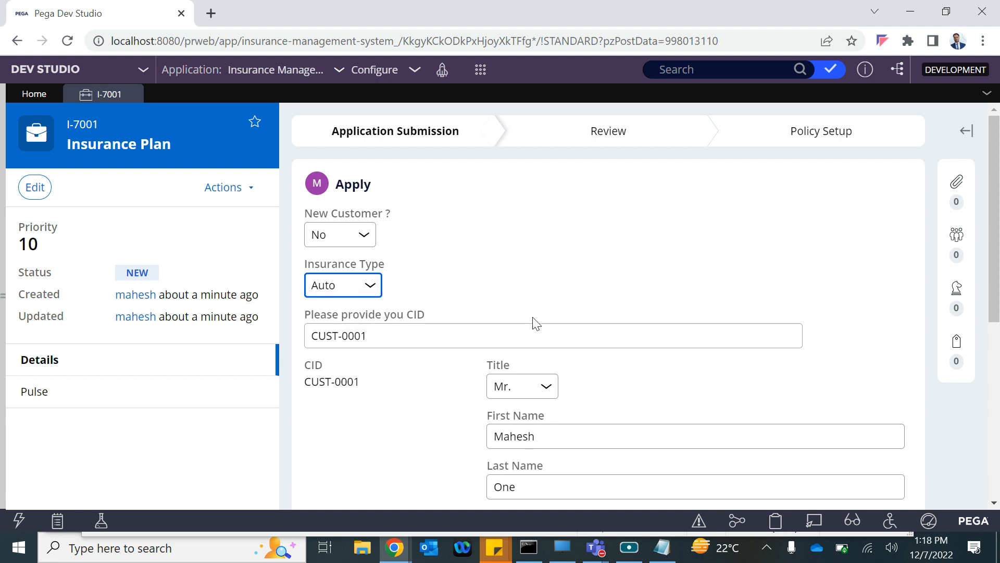
Inspect the customer fields of the form with Live UI and open the CustomerDetail section rule behind them
scroll(516, 320, "down", 6)
scroll(515, 321, "up", 5)
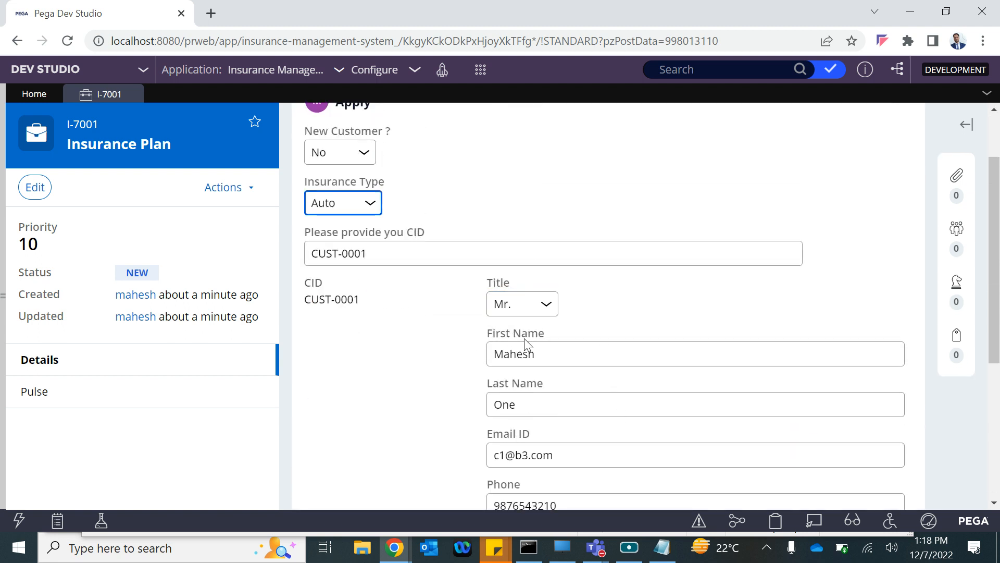
left_click(813, 521)
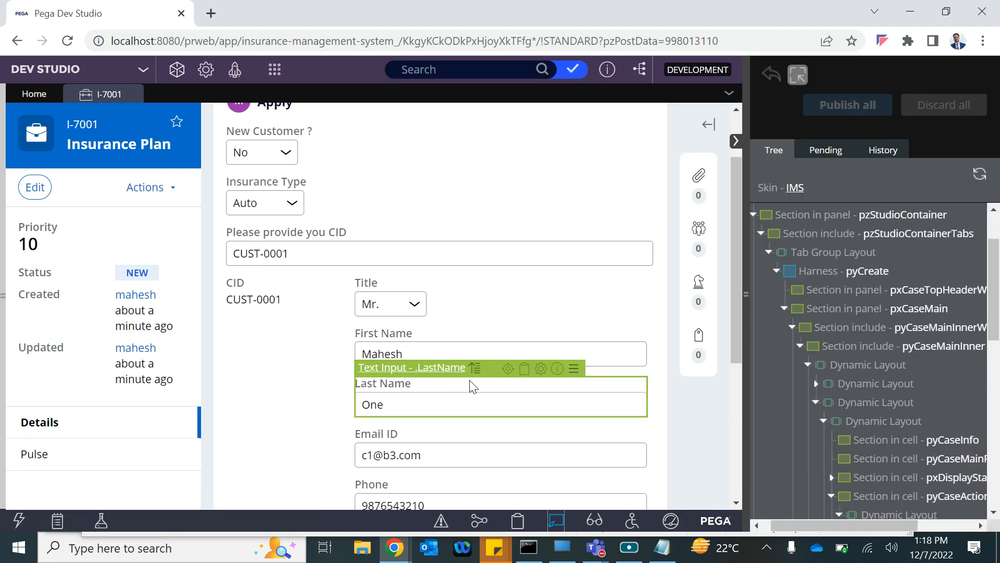
left_click(506, 369)
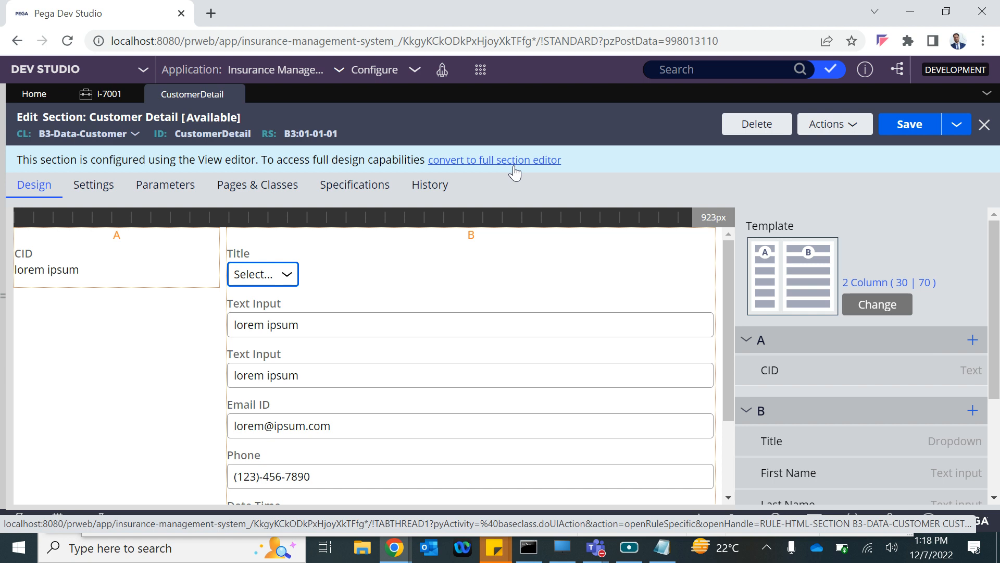
Look through the design templates available for the CustomerDetail section without choosing another one
left_click(878, 306)
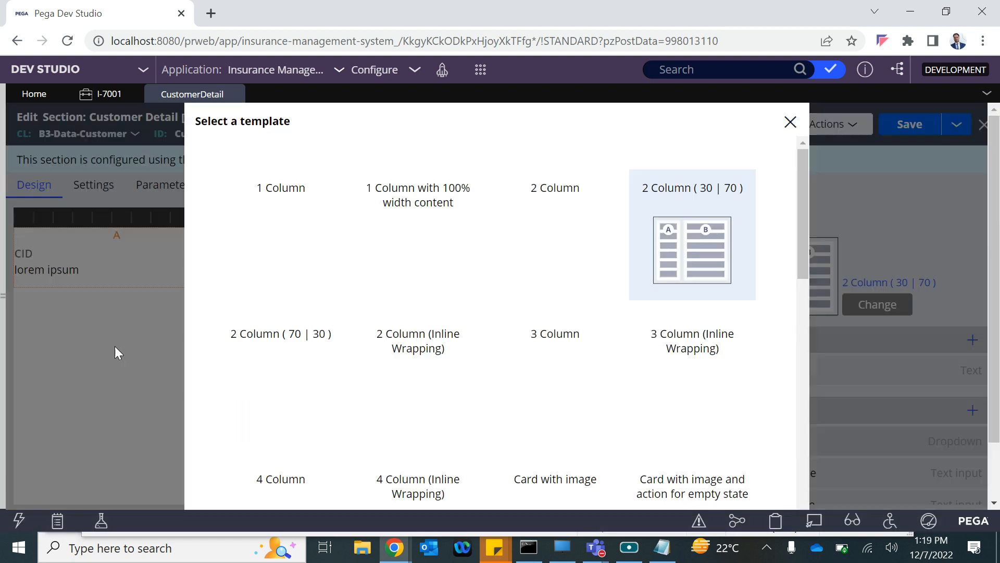
scroll(529, 402, "down", 3)
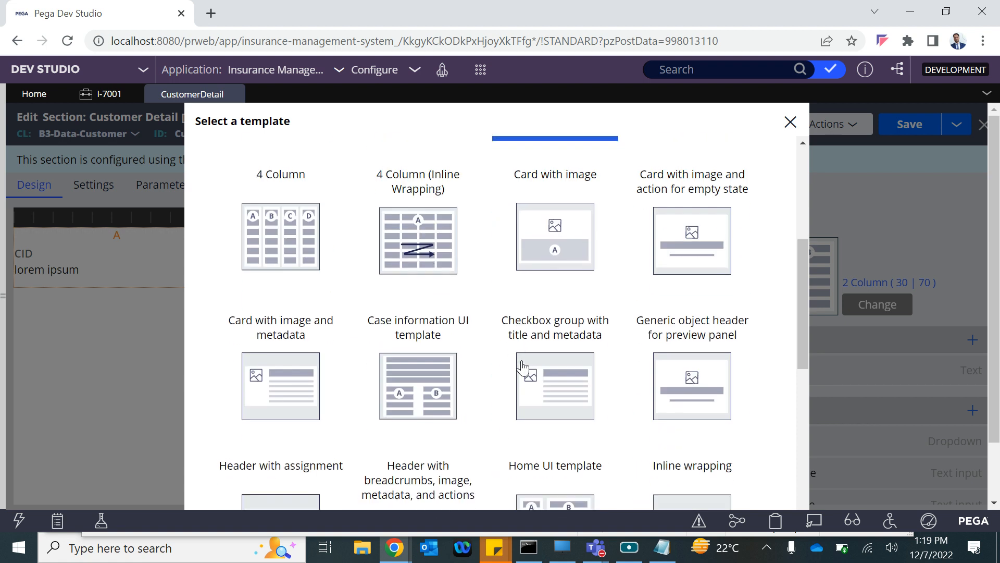
scroll(522, 367, "up", 3)
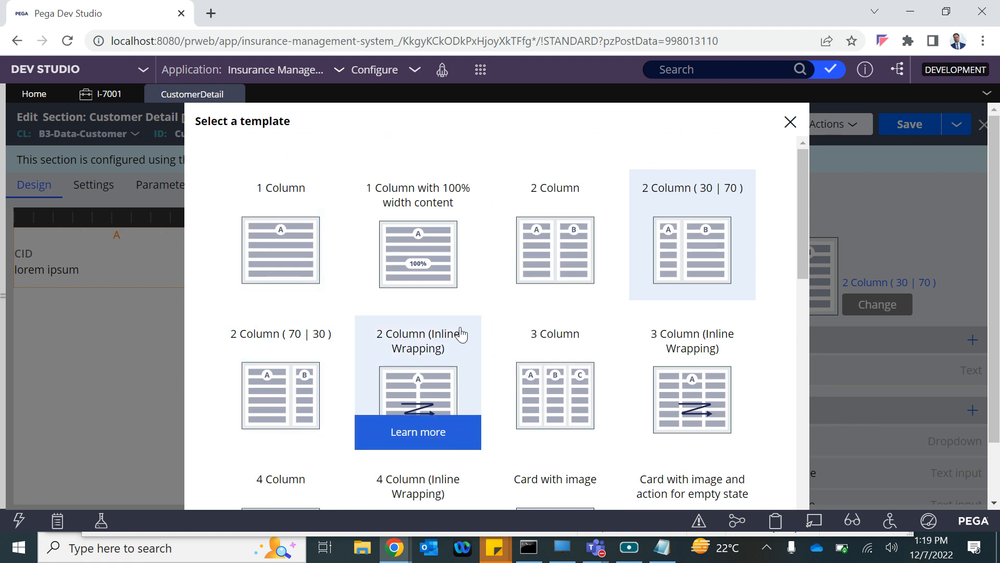
scroll(458, 334, "down", 10)
left_click(790, 121)
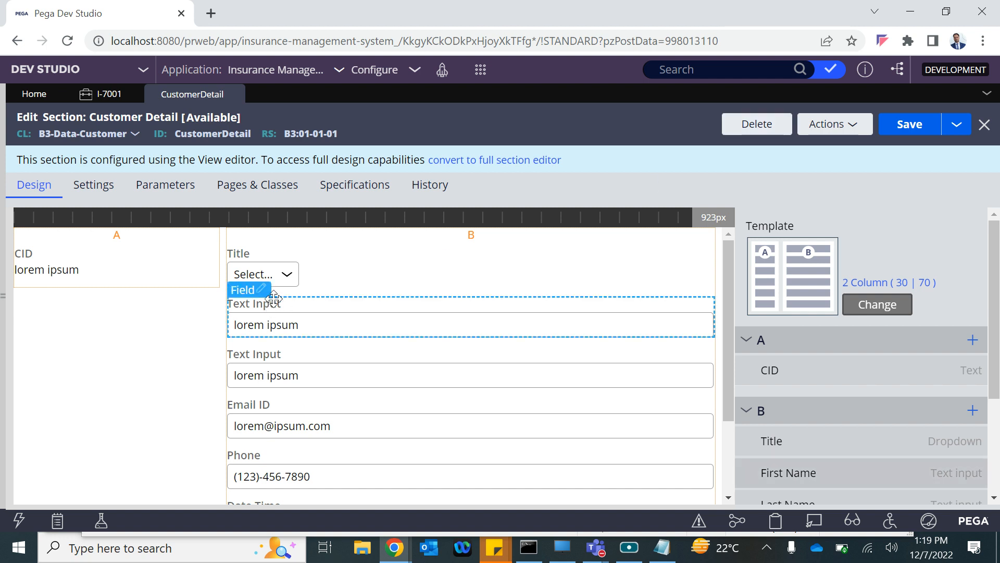
Examine the fields in regions A and B of the CustomerDetail section and compare them with the form in the open case
scroll(273, 295, "down", 3)
scroll(275, 292, "up", 2)
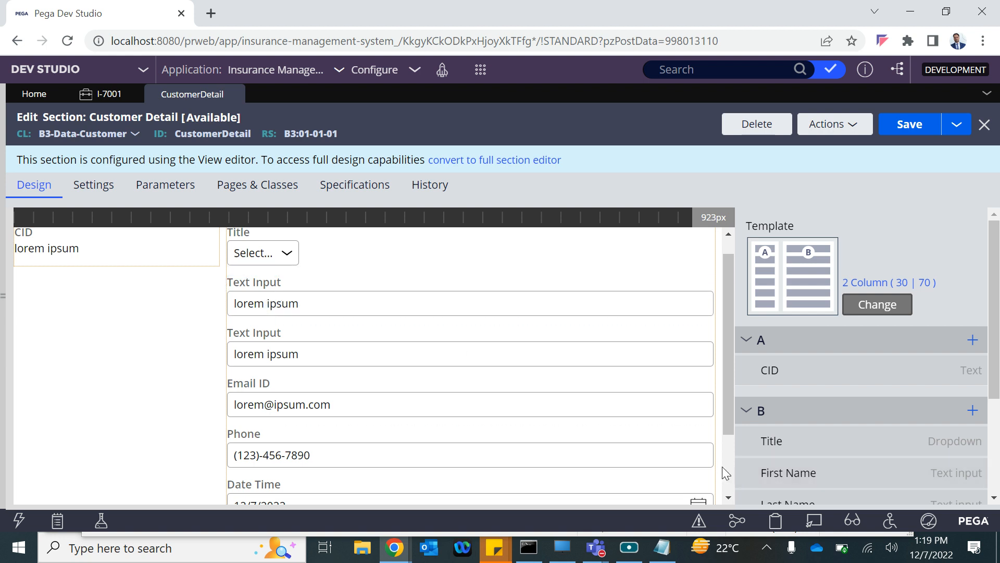
scroll(723, 468, "down", 2)
scroll(458, 326, "up", 3)
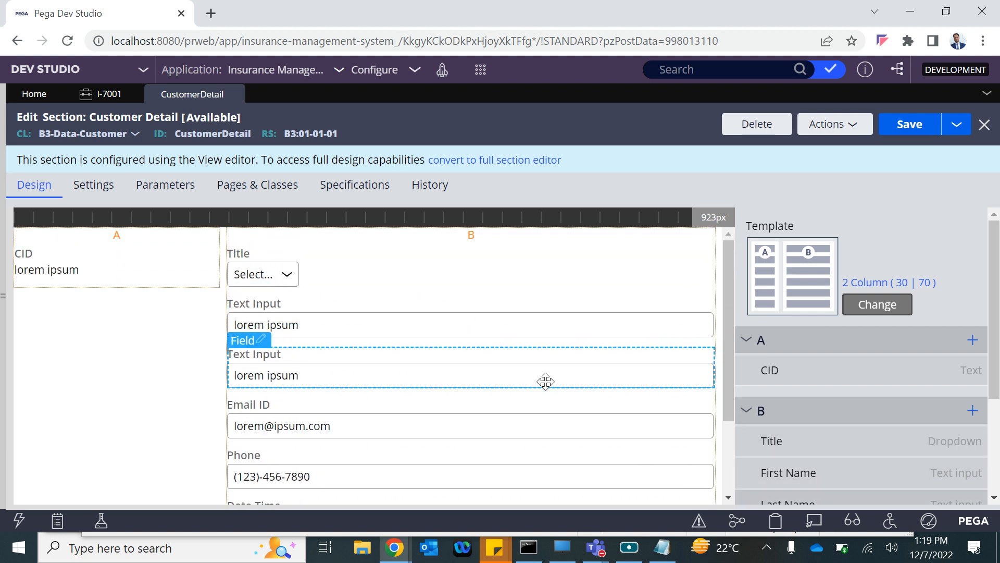
scroll(571, 378, "down", 1)
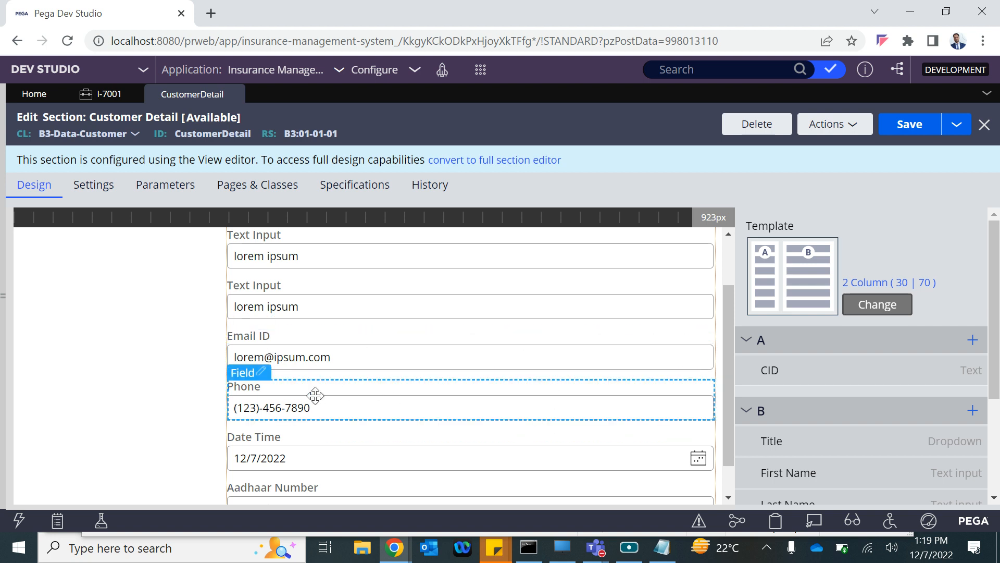
scroll(300, 438, "down", 1)
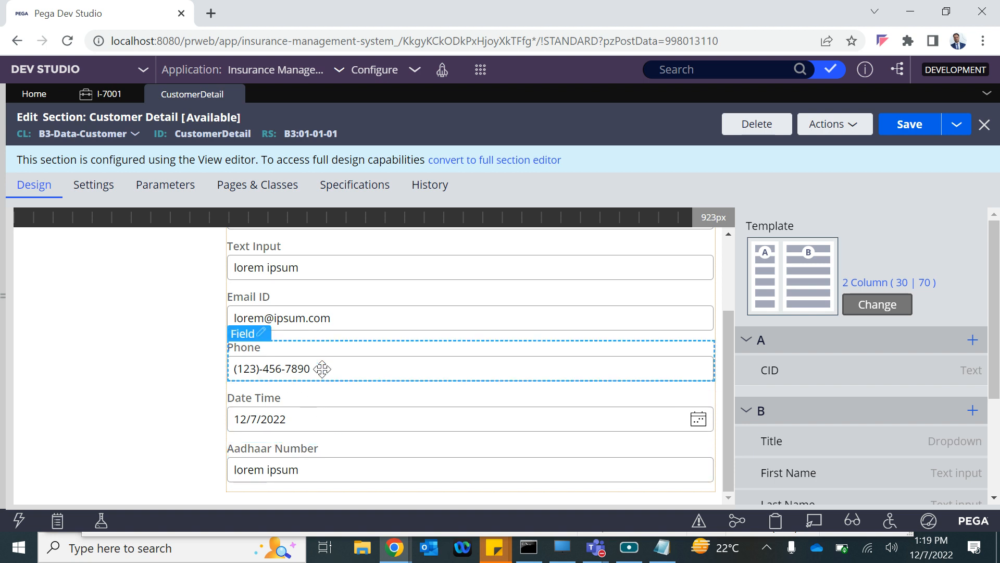
scroll(536, 289, "up", 2)
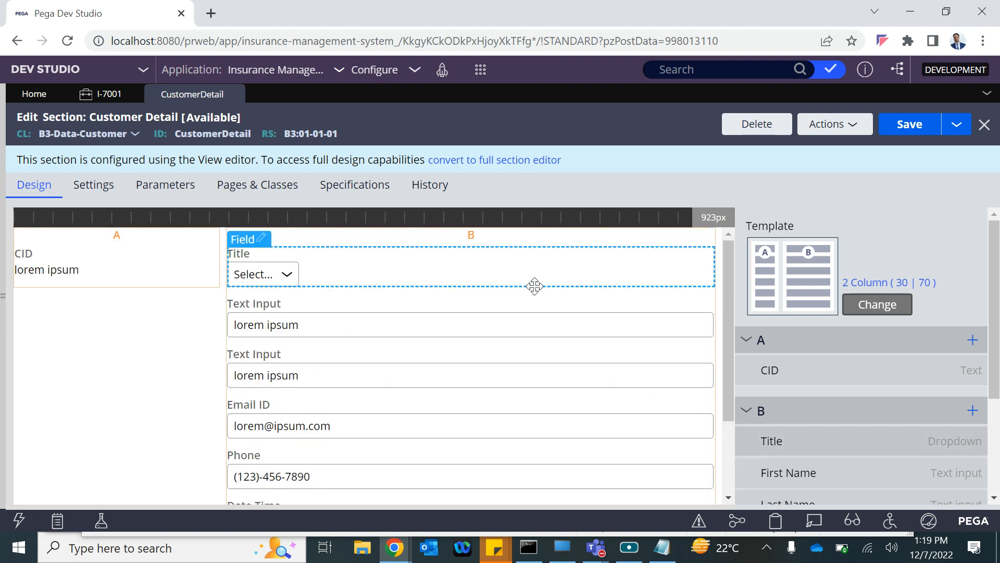
left_click(100, 94)
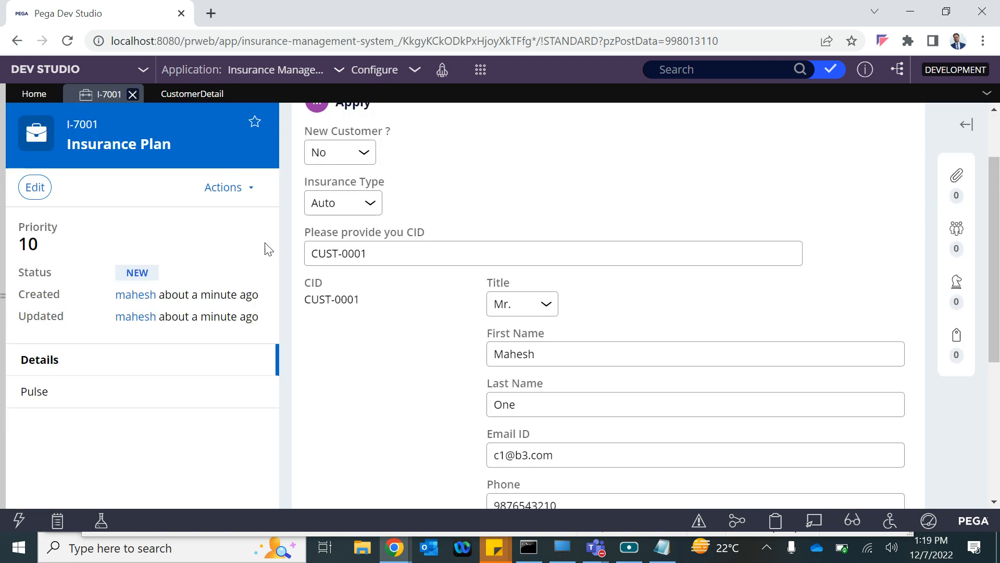
scroll(527, 414, "down", 5)
scroll(528, 415, "up", 3)
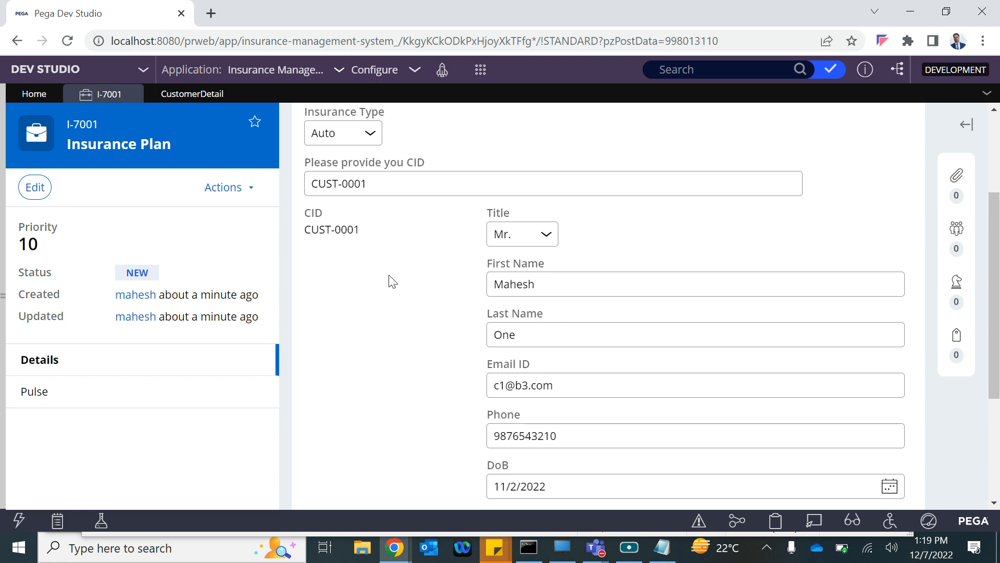
left_click(191, 95)
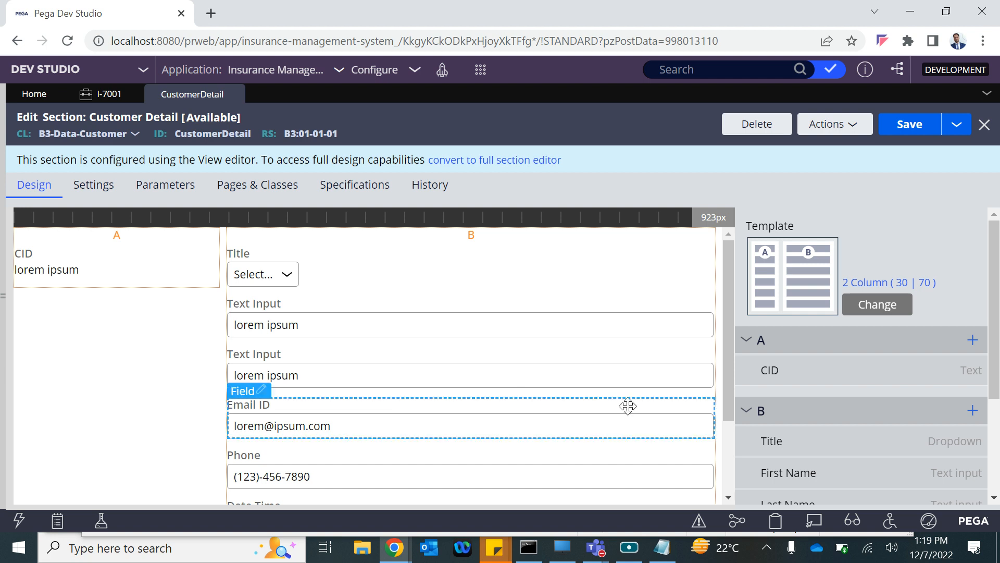
Switch to Notepad and write the heading "Advance mode editing of Sections"
left_click(662, 547)
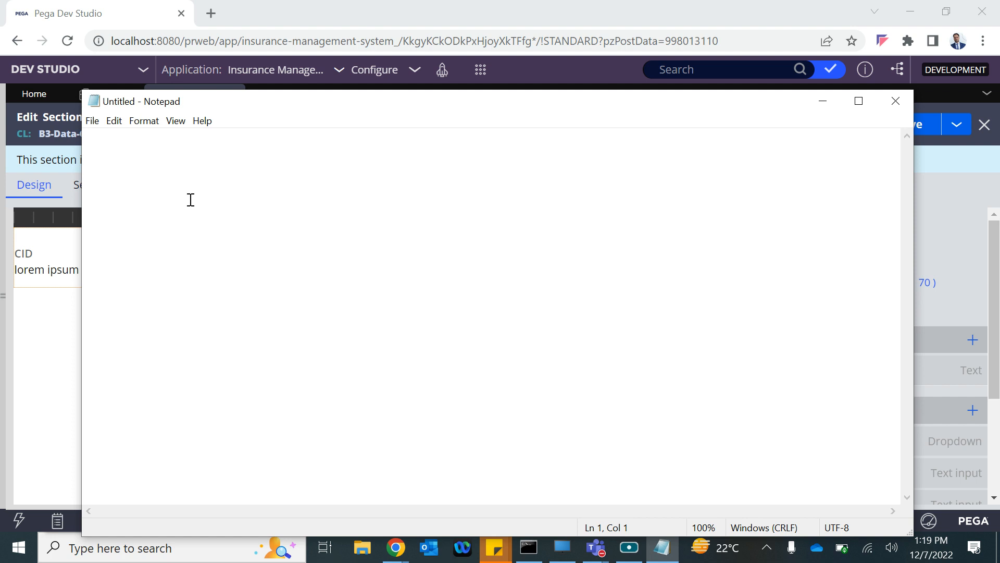
type("Advance mo")
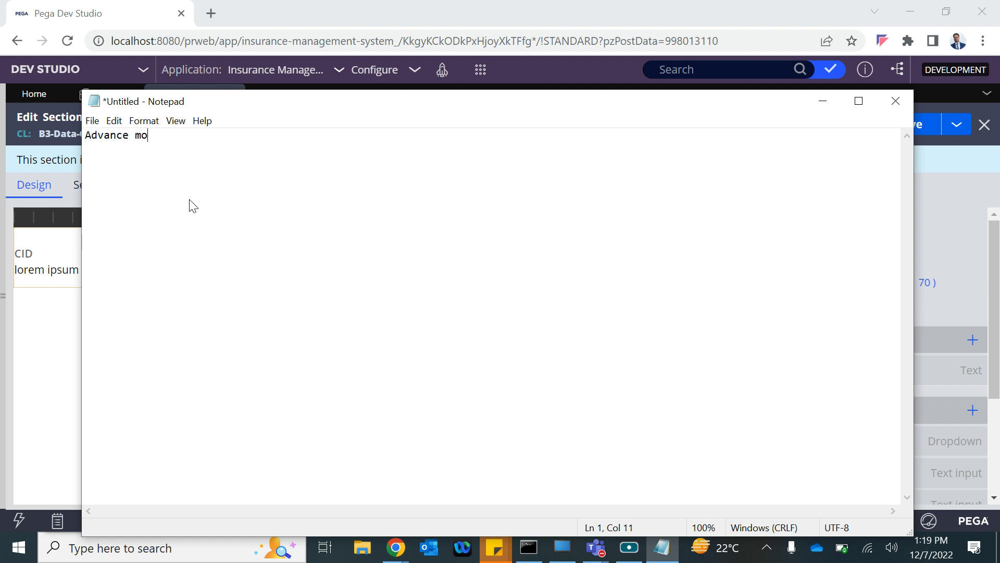
type("de editing of Secr")
key("BackSpace")
type("tions")
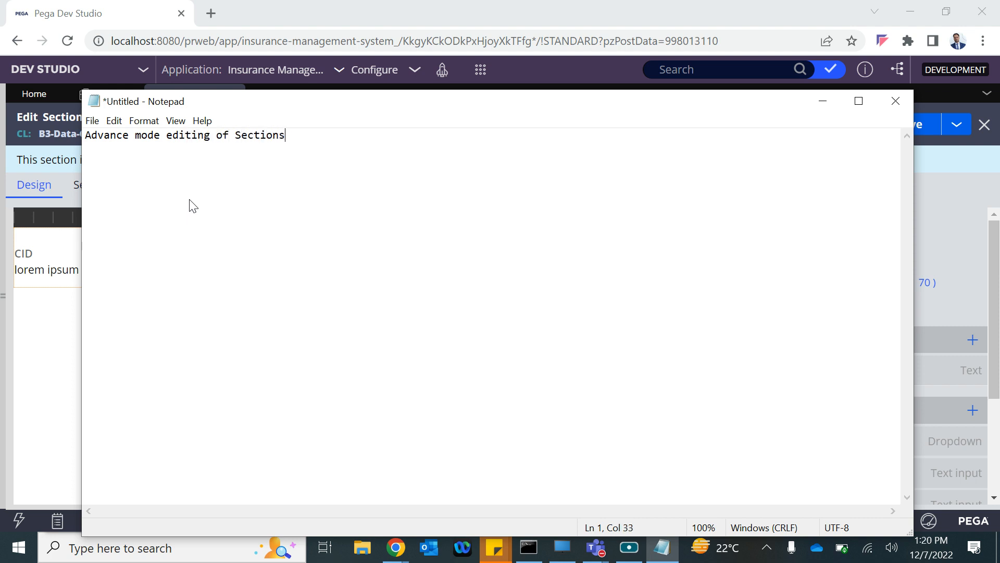
Add the line "Layout" below the heading with an indented "Controls" line under it, and return to the browser
key("Return")
key("Return")
type("Layout")
key("Return")
key("Tab")
type("Controls")
key("alt+Tab")
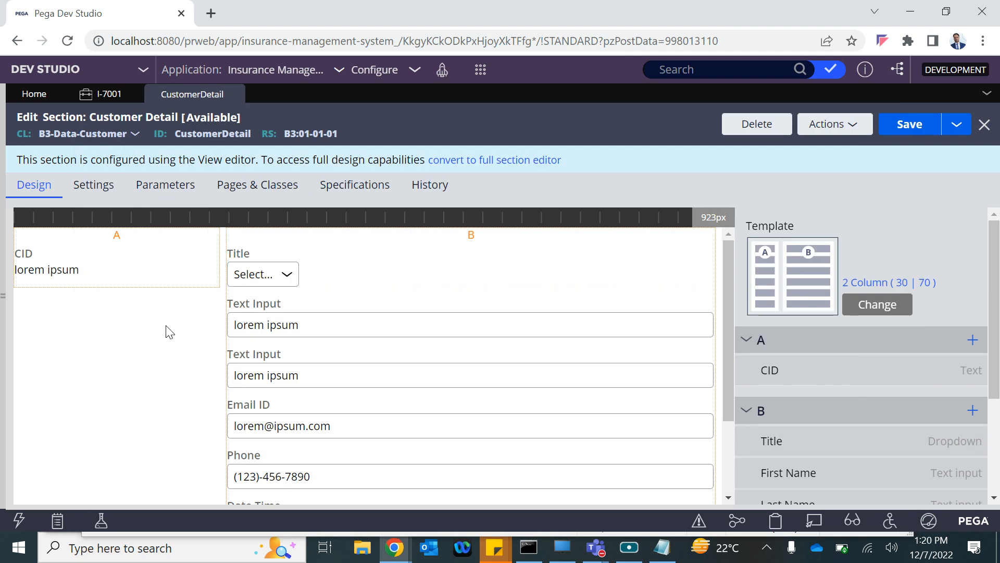
Convert the templated CustomerDetail section to the full section editor and confirm the conversion
left_click(94, 99)
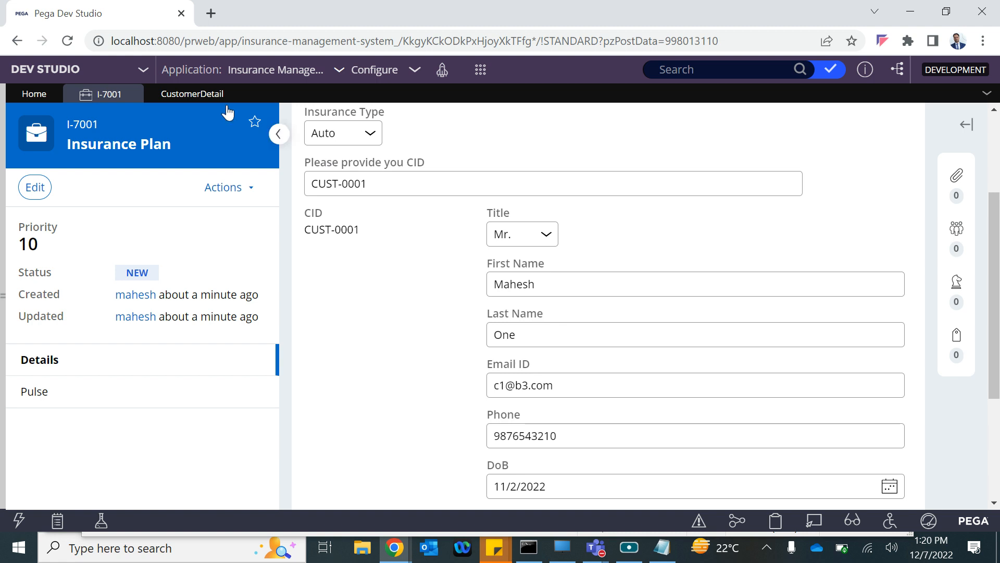
left_click(197, 94)
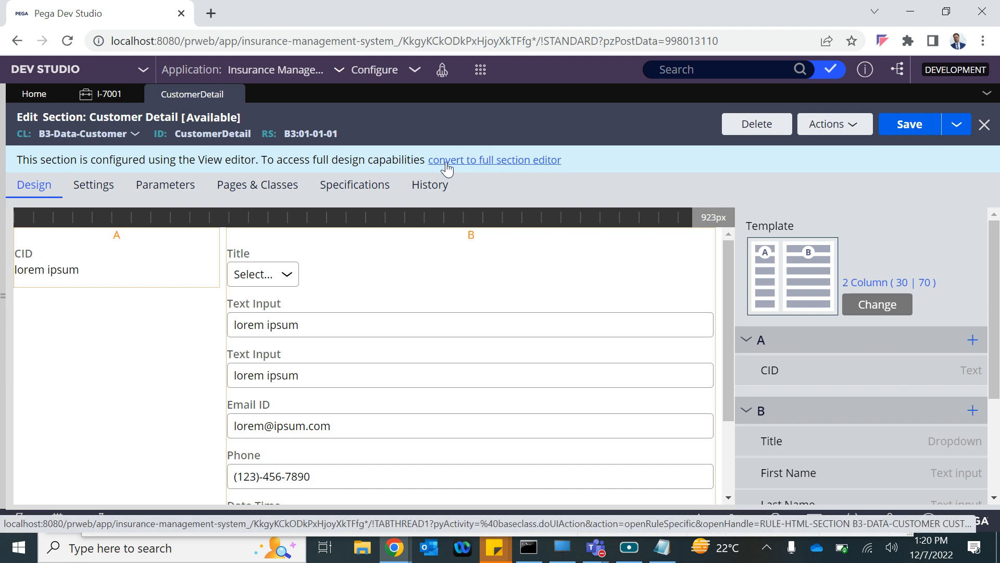
left_click(509, 164)
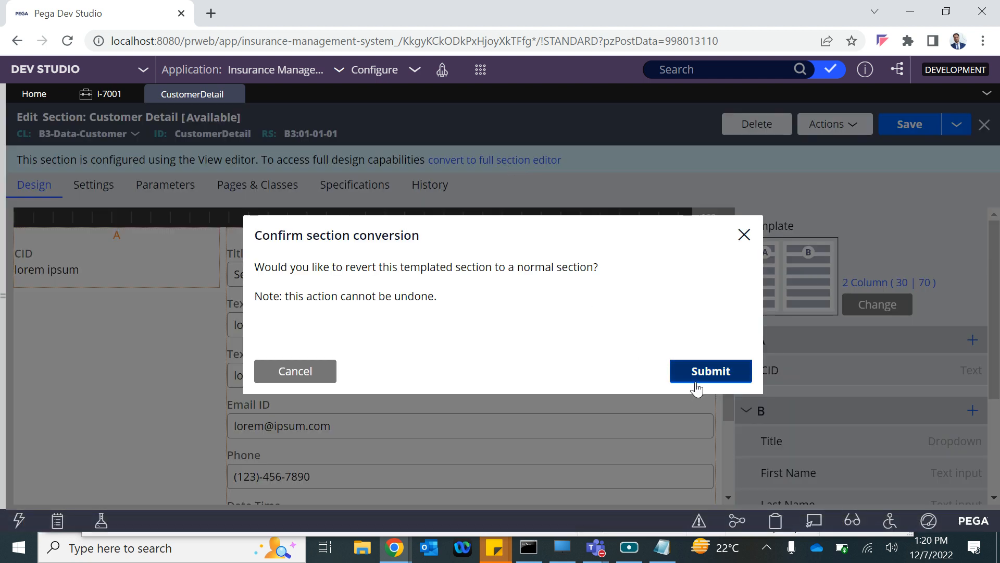
left_click(696, 385)
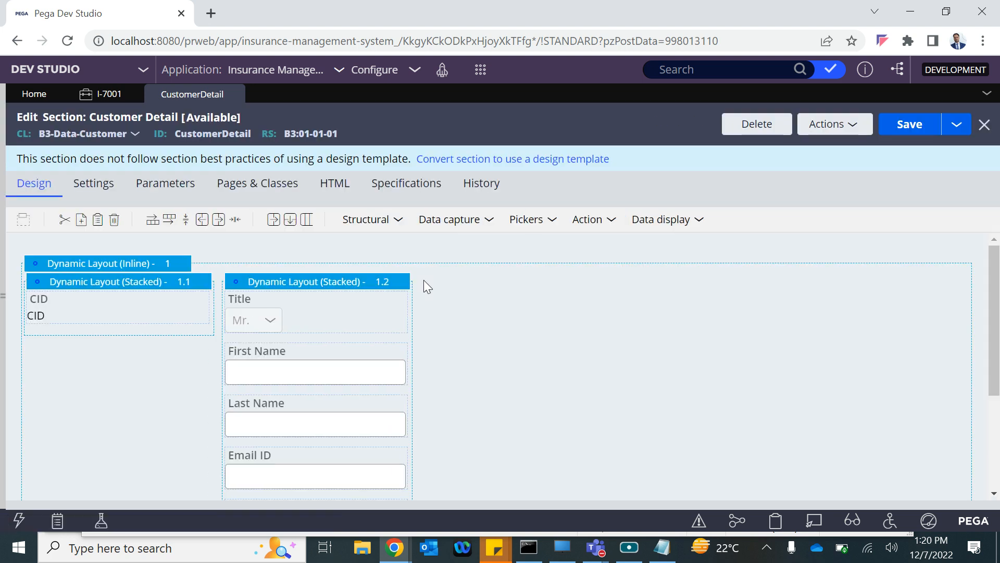
Review the nested dynamic layouts of the converted CustomerDetail section and save the section
scroll(386, 412, "down", 3)
scroll(386, 408, "up", 3)
scroll(386, 409, "down", 3)
scroll(386, 408, "up", 3)
left_click(924, 119)
key("alt+Tab")
key("alt+Tab")
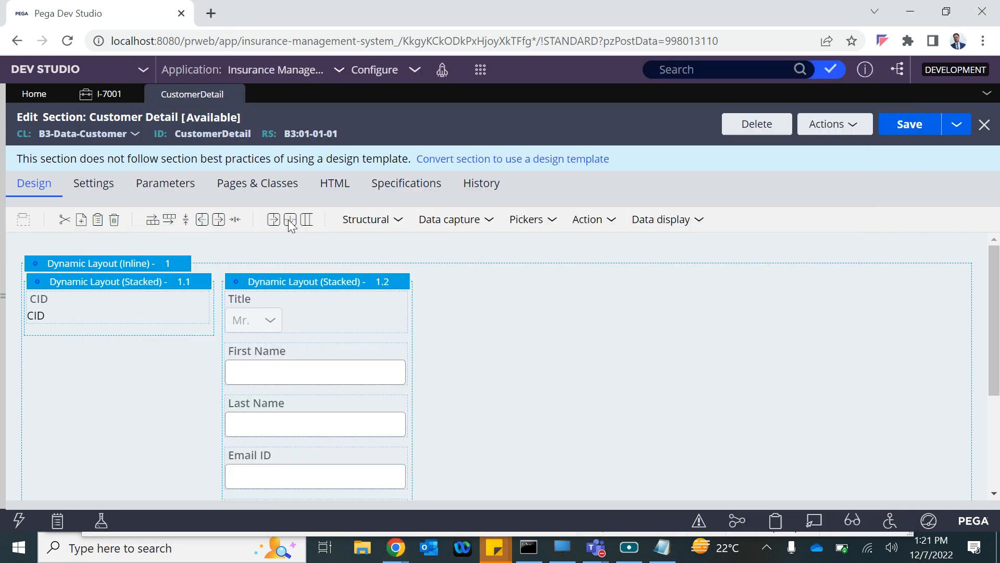
Look at the structural elements on offer, and delete the section's outer inline dynamic layout with its nested stacked layouts
left_click(371, 221)
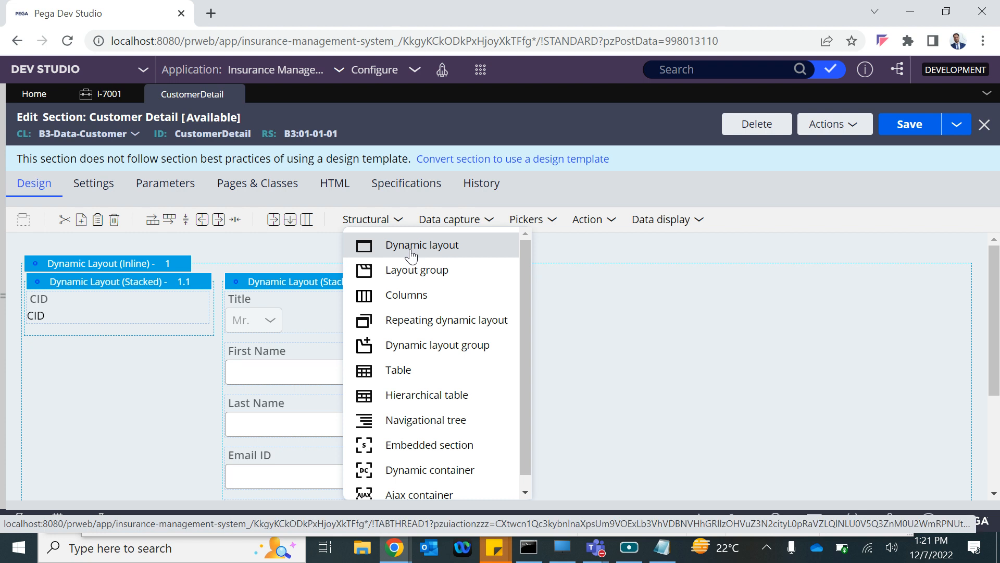
left_click(661, 305)
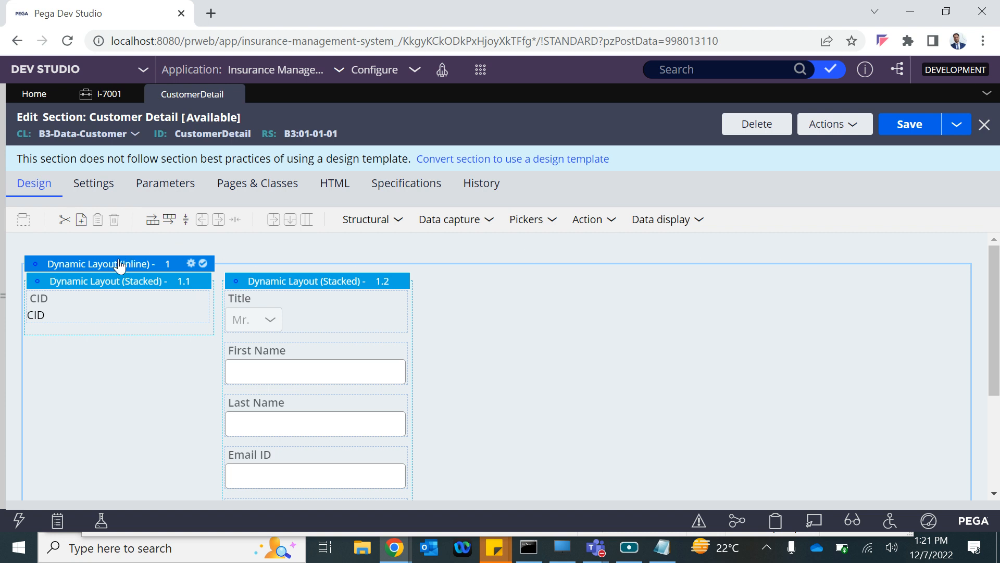
key("Delete")
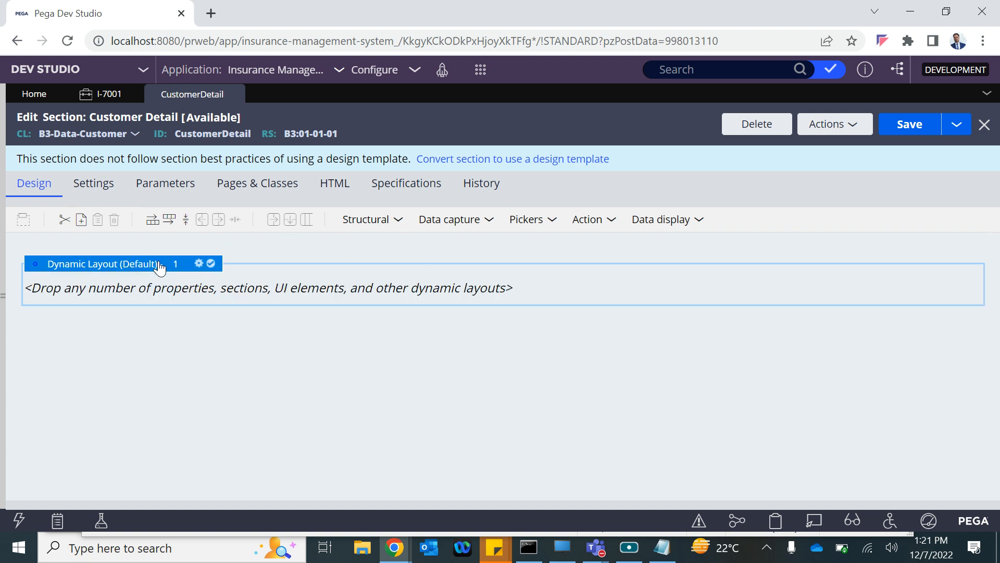
Look at the context options of the empty default dynamic layout and the structural elements on offer
right_click(122, 265)
left_click(142, 356)
right_click(133, 262)
left_click(155, 349)
left_click(388, 220)
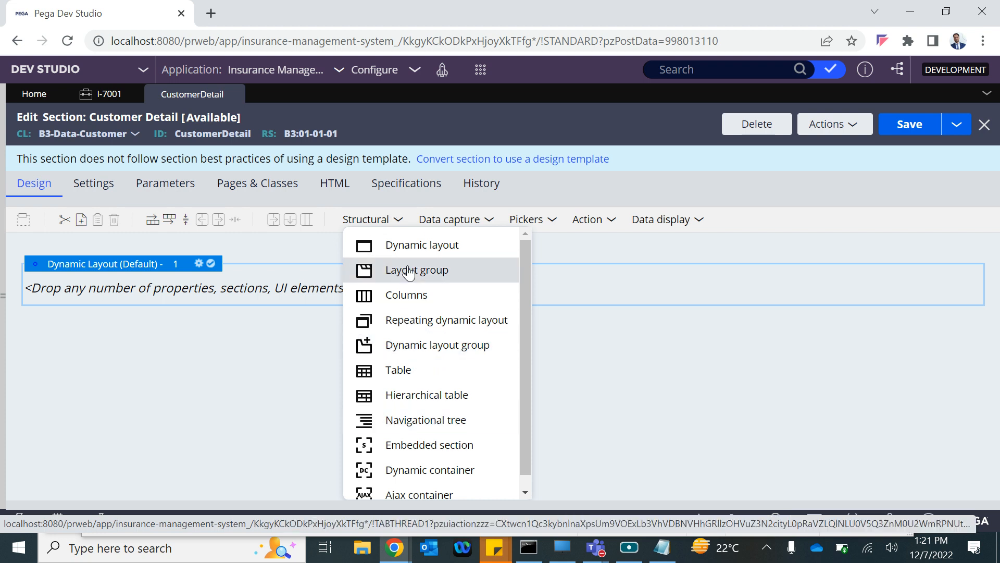
scroll(411, 403, "down", 1)
scroll(412, 404, "up", 1)
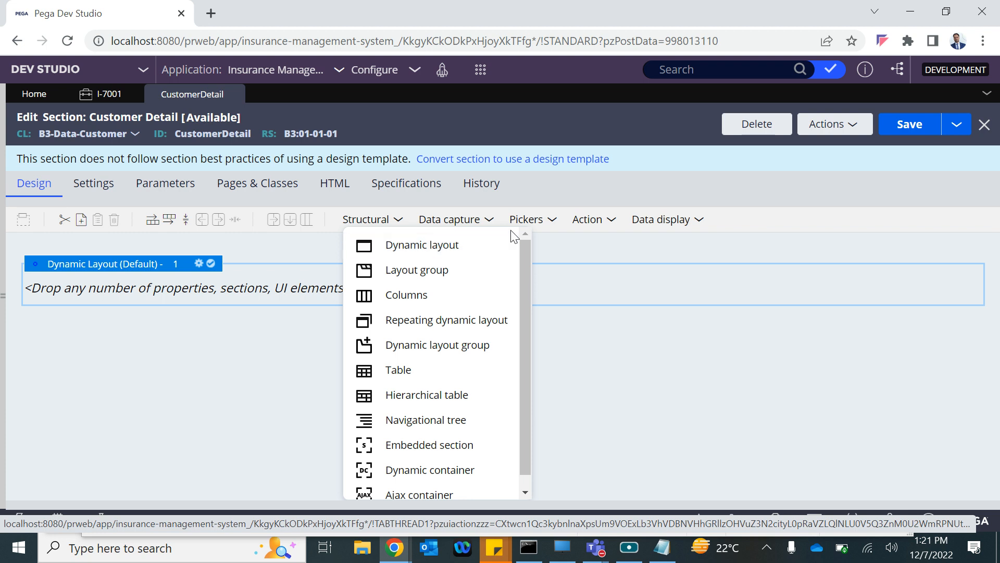
Try to place a Button control in the empty area outside the default dynamic layout
left_click(612, 225)
left_click_drag(627, 242, 366, 398)
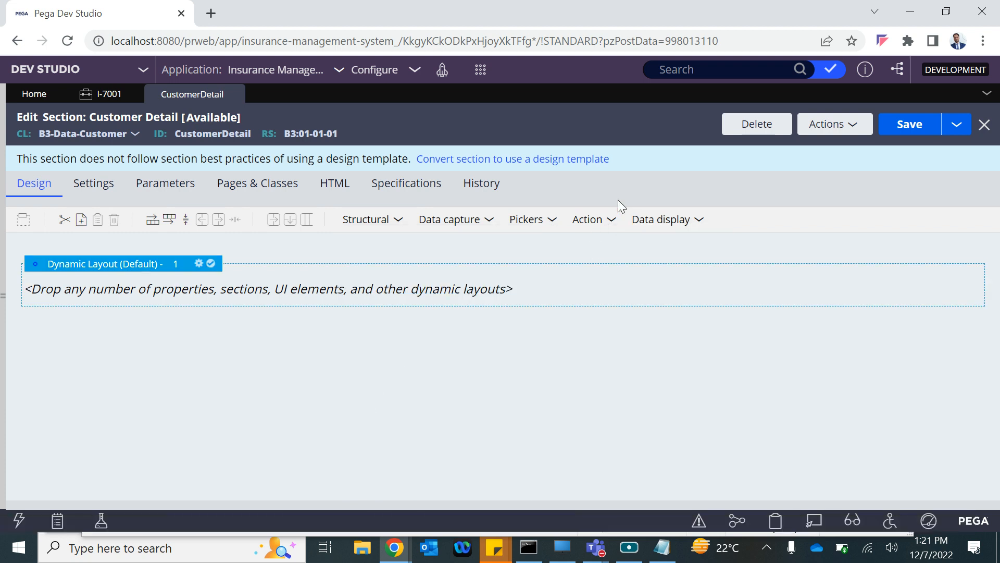
left_click(604, 214)
left_click_drag(589, 251, 480, 411)
Add a Columns layout below the default dynamic layout and select its Sidebar column
left_click(370, 230)
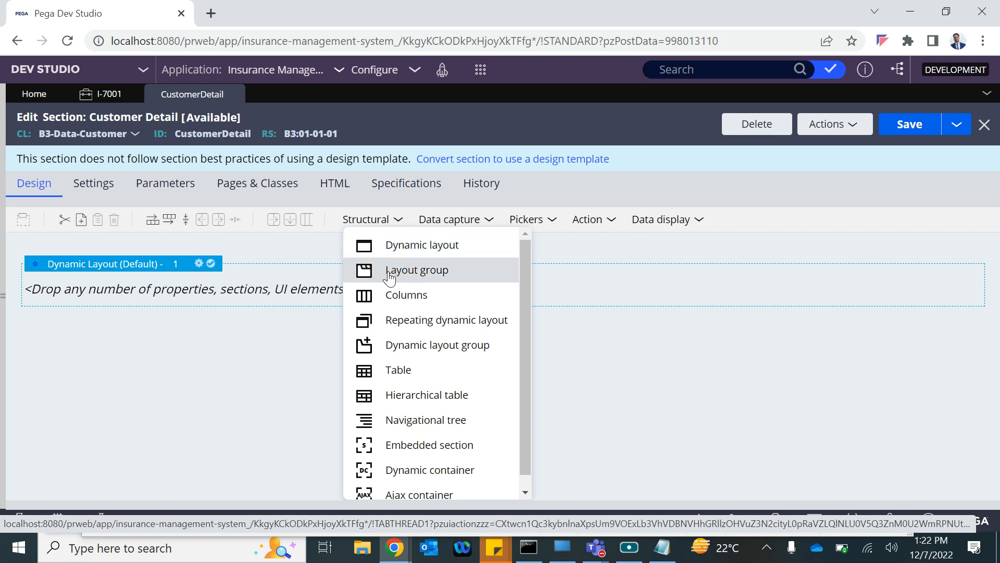
left_click_drag(397, 296, 295, 334)
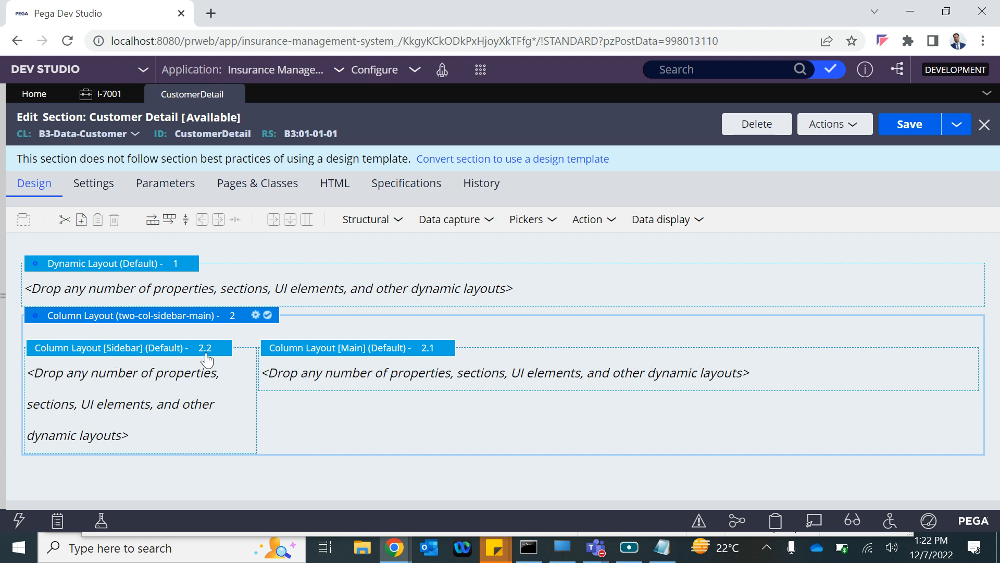
left_click(375, 220)
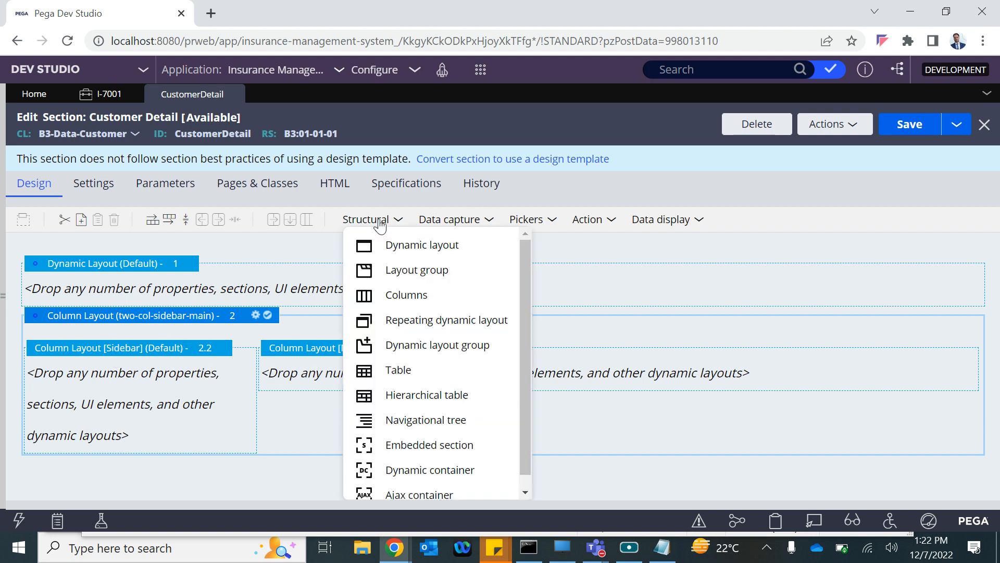
left_click(242, 382)
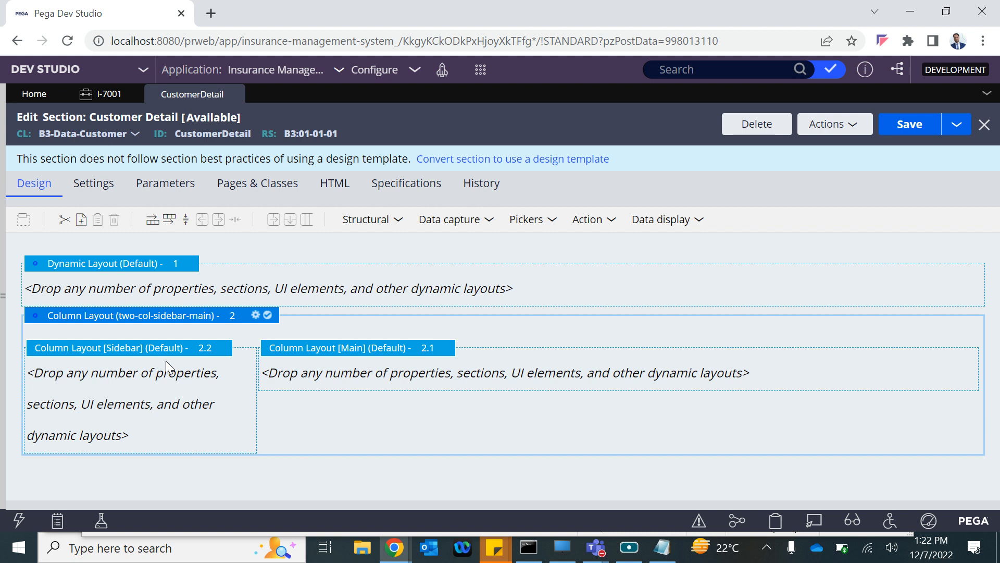
Try to place a Table at the lower edge of the column layout
left_click(371, 220)
scroll(401, 400, "down", 1)
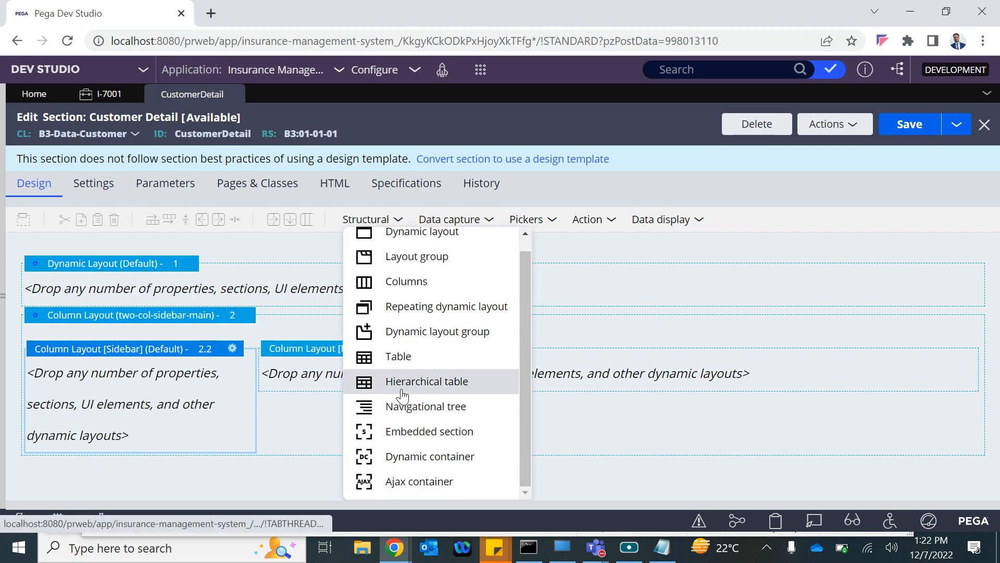
left_click_drag(389, 361, 262, 462)
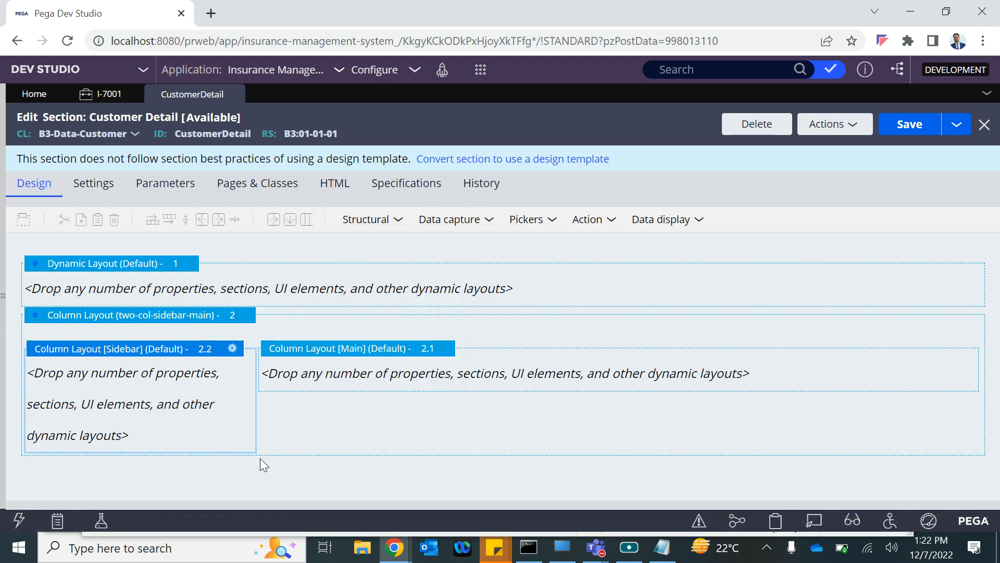
Try to add an Embedded section below the column layout, and cancel the section include
left_click(384, 229)
scroll(440, 390, "down", 1)
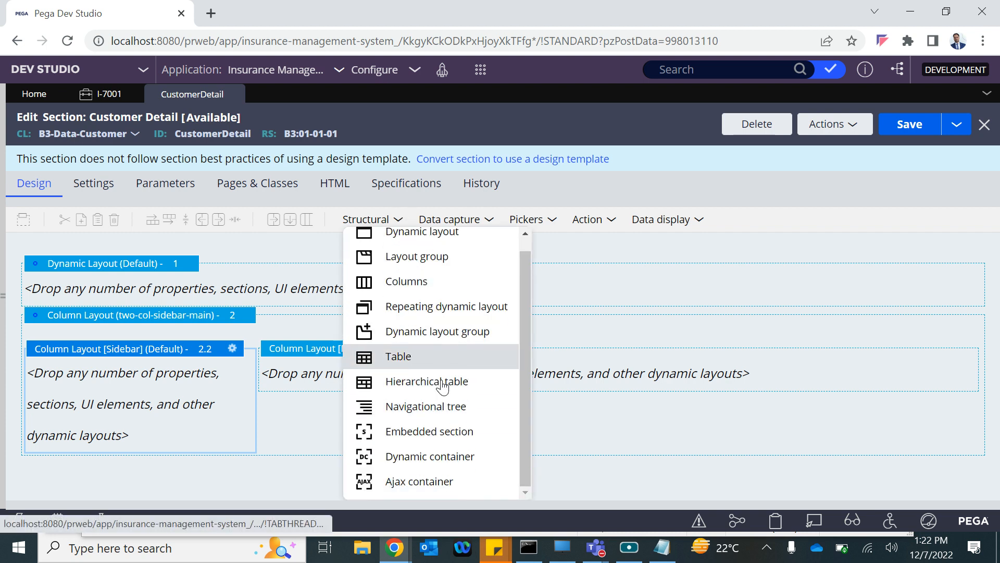
left_click_drag(395, 444, 231, 470)
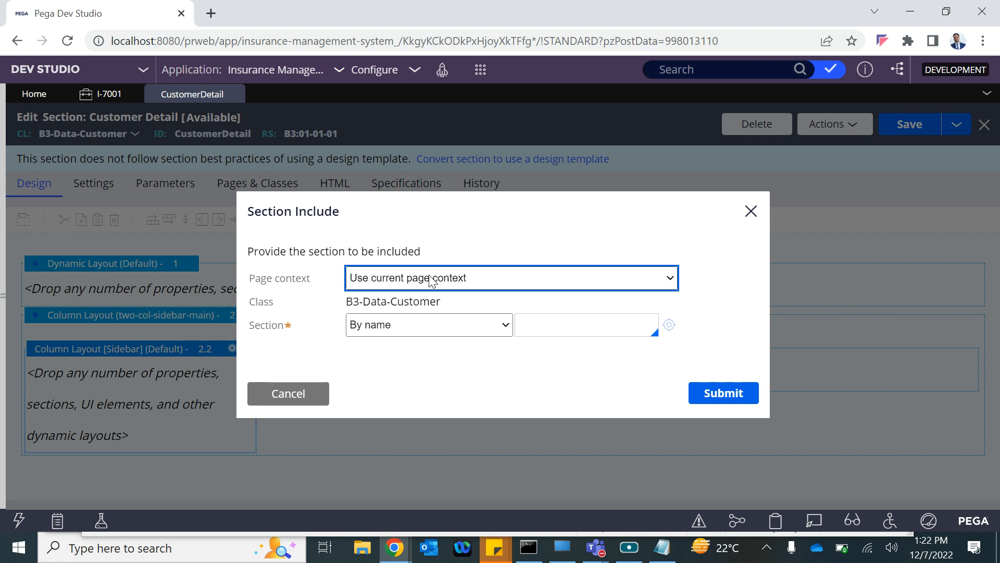
left_click(289, 395)
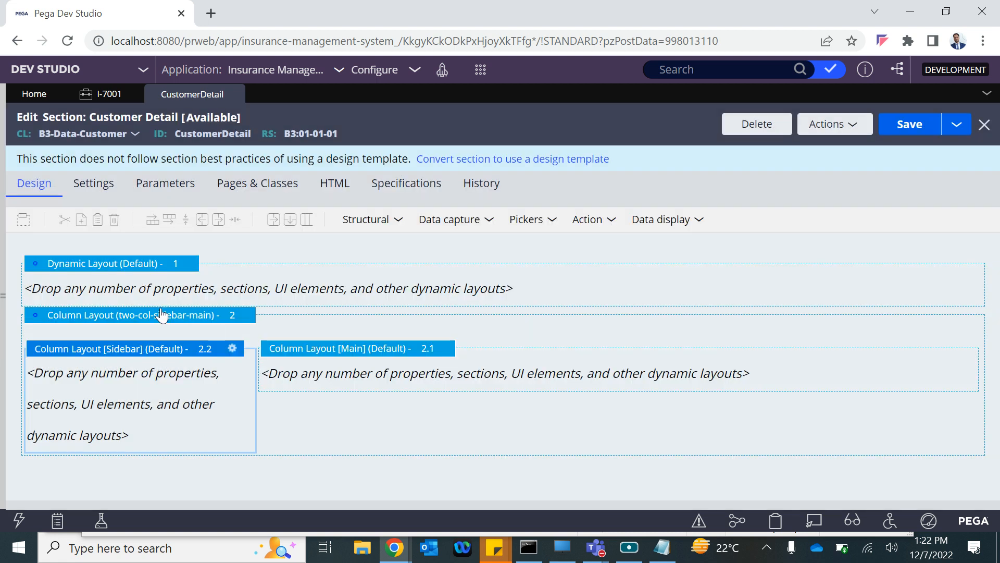
Refresh the section to discard its unsaved layout changes, and review the customer fields in the stacked layouts
left_click(833, 125)
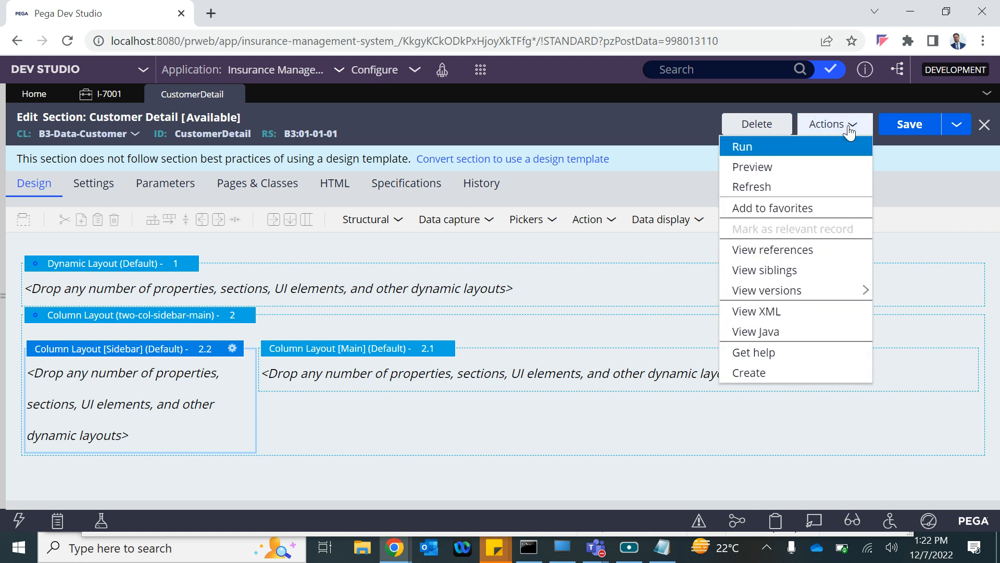
left_click(770, 187)
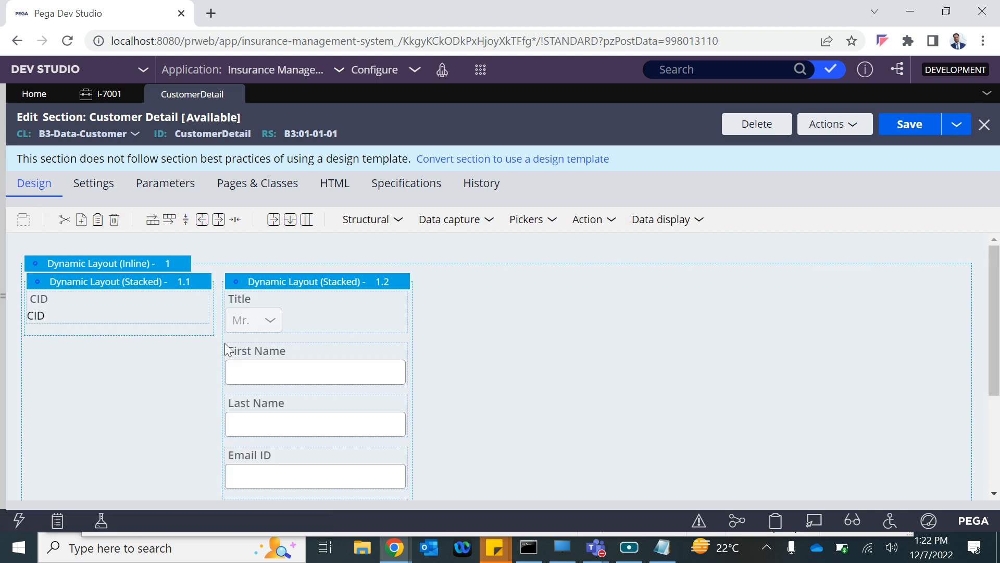
scroll(225, 348, "down", 3)
scroll(225, 348, "up", 3)
left_click(297, 409)
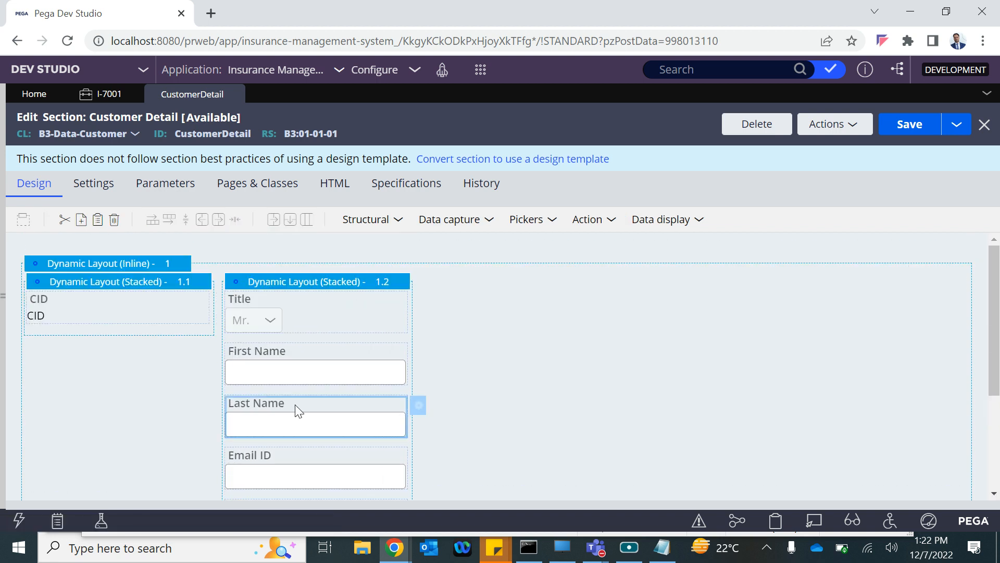
left_click(262, 423)
scroll(285, 461, "down", 3)
scroll(284, 461, "up", 3)
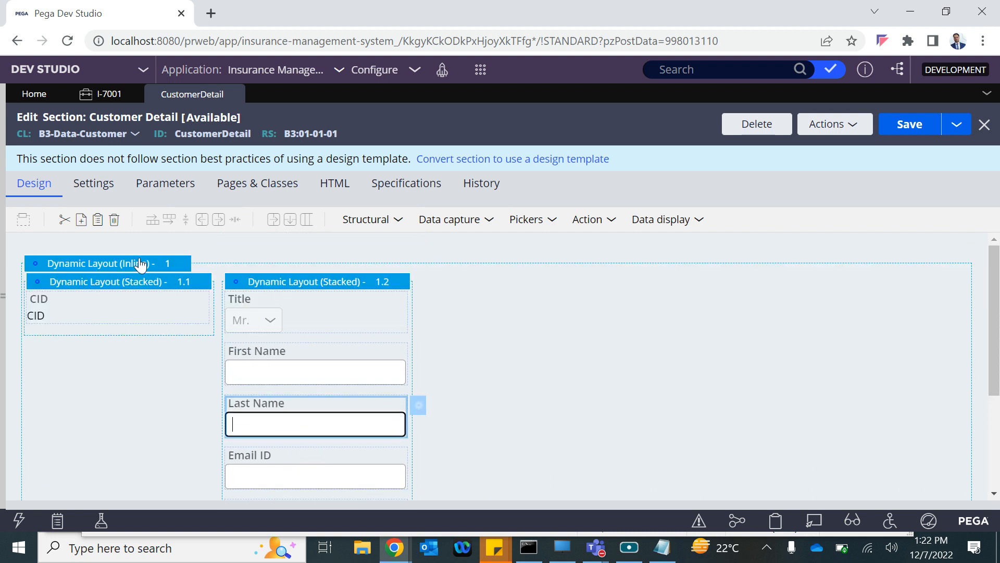
Examine the general properties of the outer inline dynamic layout, and close them without changing anything
left_click(86, 263)
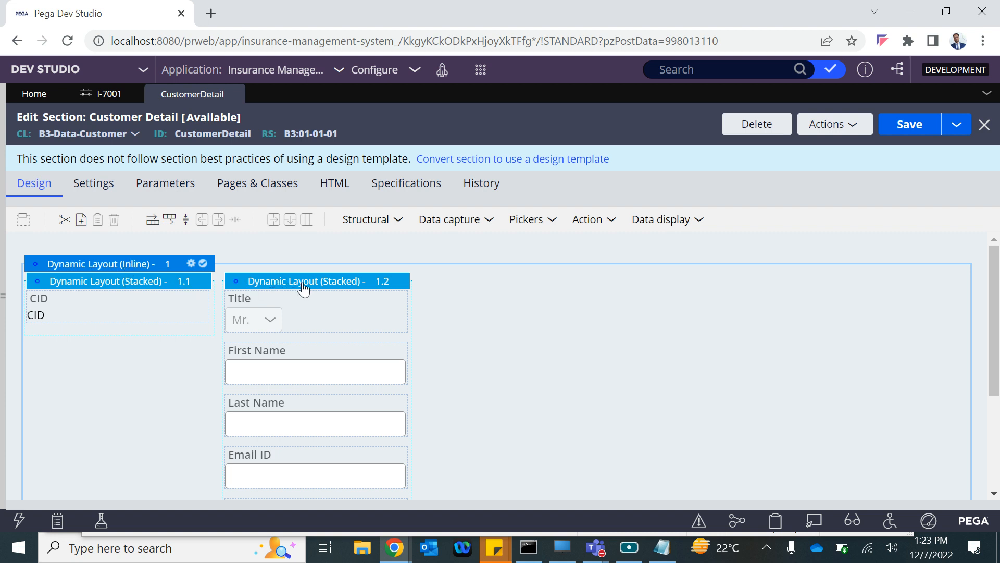
left_click(192, 264)
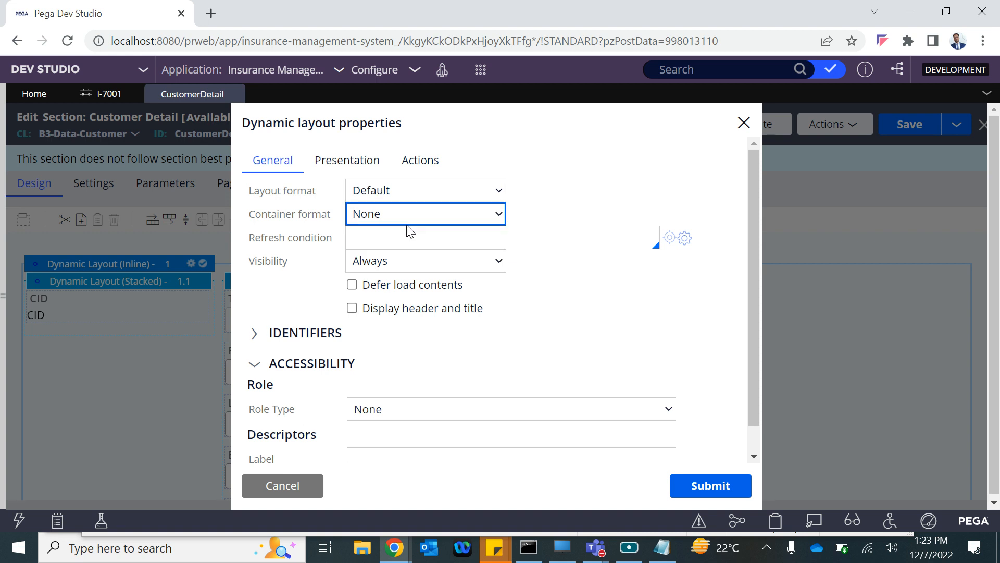
left_click(263, 485)
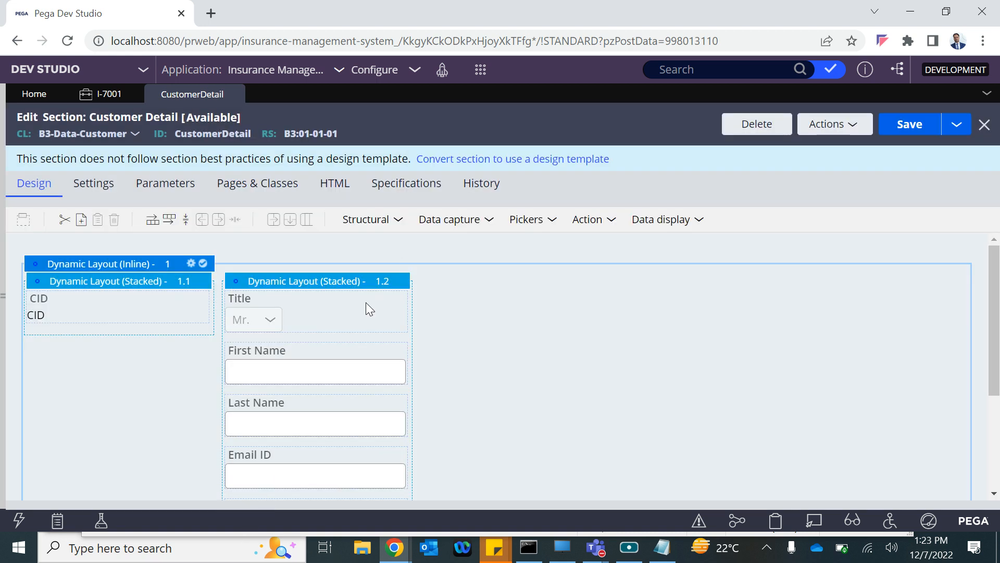
Add a dynamic layout above the inline one and place Button, Text input and Autocomplete controls in it
left_click(360, 223)
left_click_drag(368, 243, 212, 260)
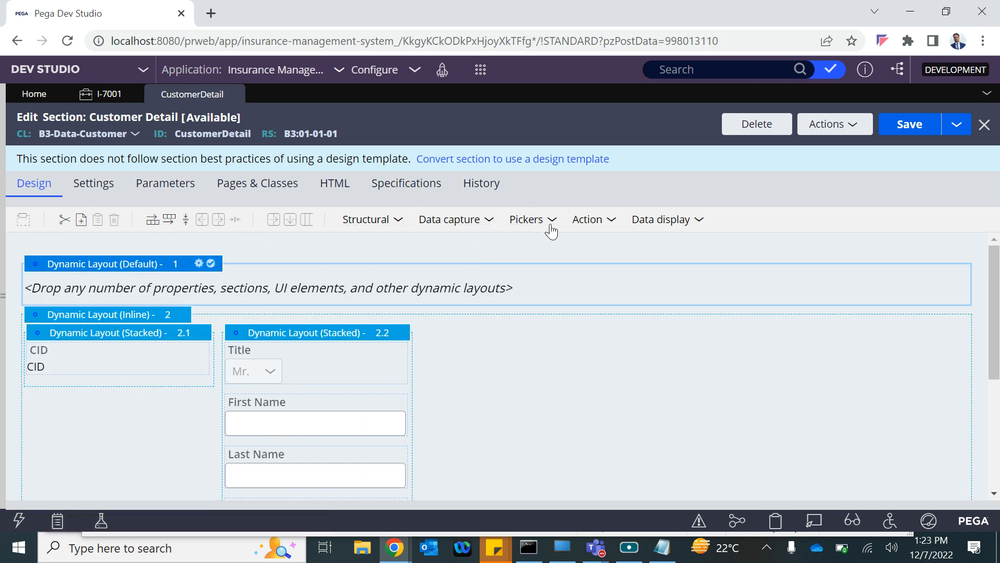
left_click(573, 225)
left_click_drag(615, 243, 354, 309)
left_click(458, 223)
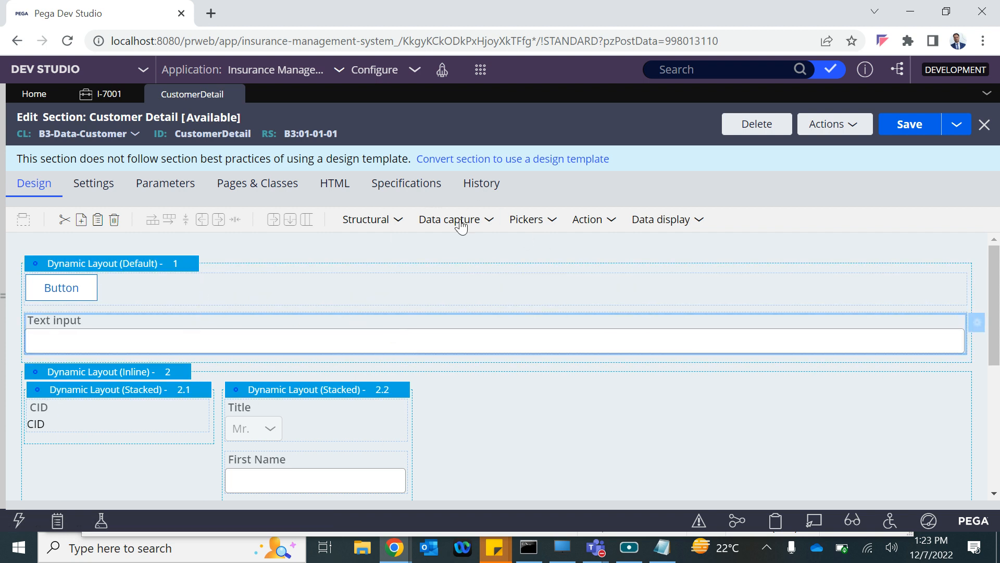
left_click(524, 221)
left_click_drag(581, 245, 441, 338)
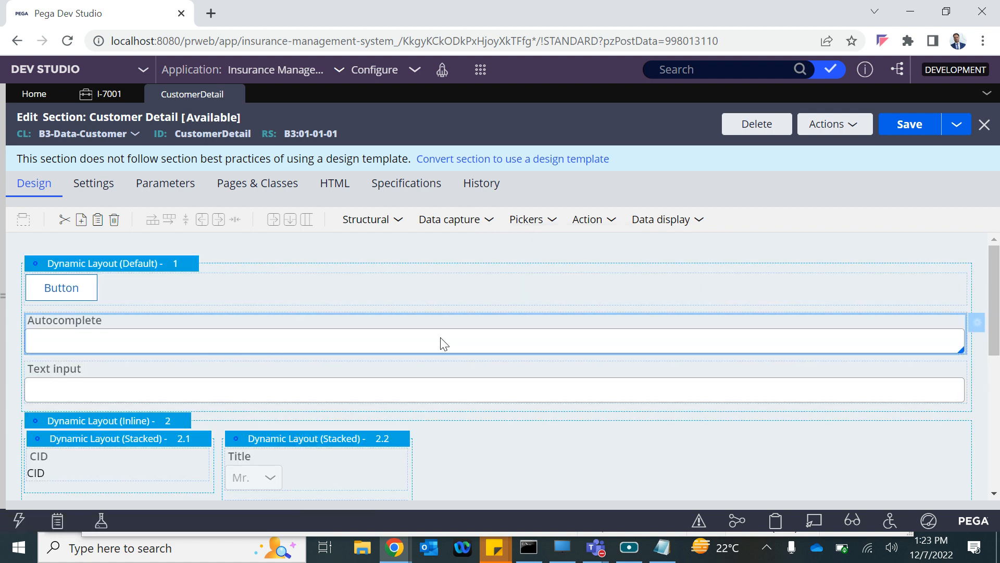
Set the layout format of the new upper dynamic layout to Stacked
double_click(144, 265)
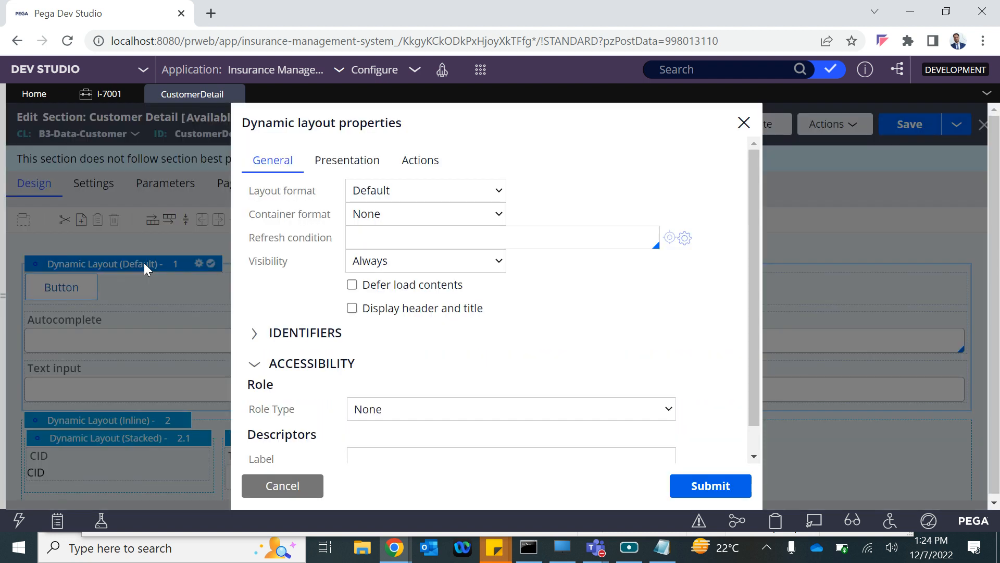
left_click(420, 191)
left_click(402, 224)
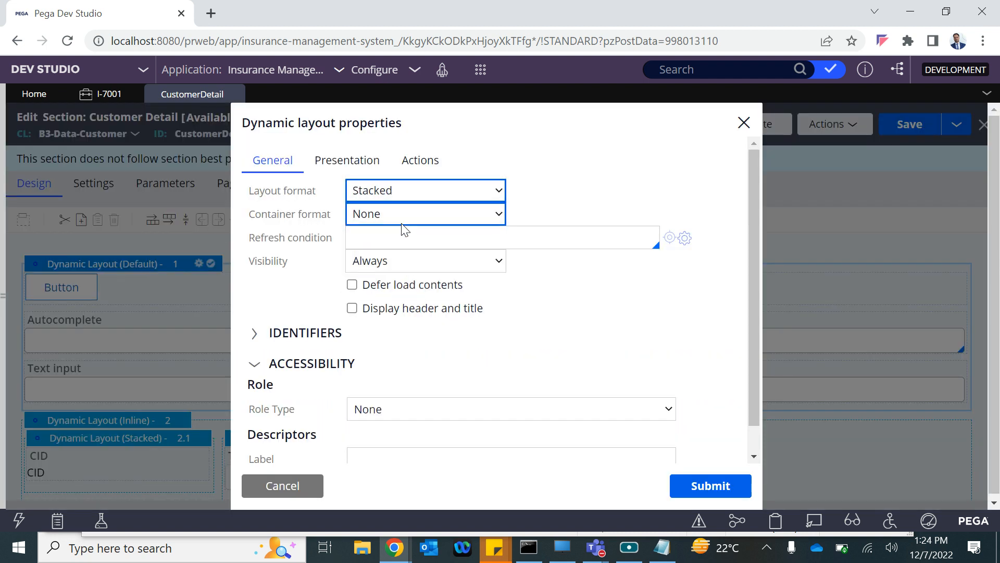
left_click(711, 485)
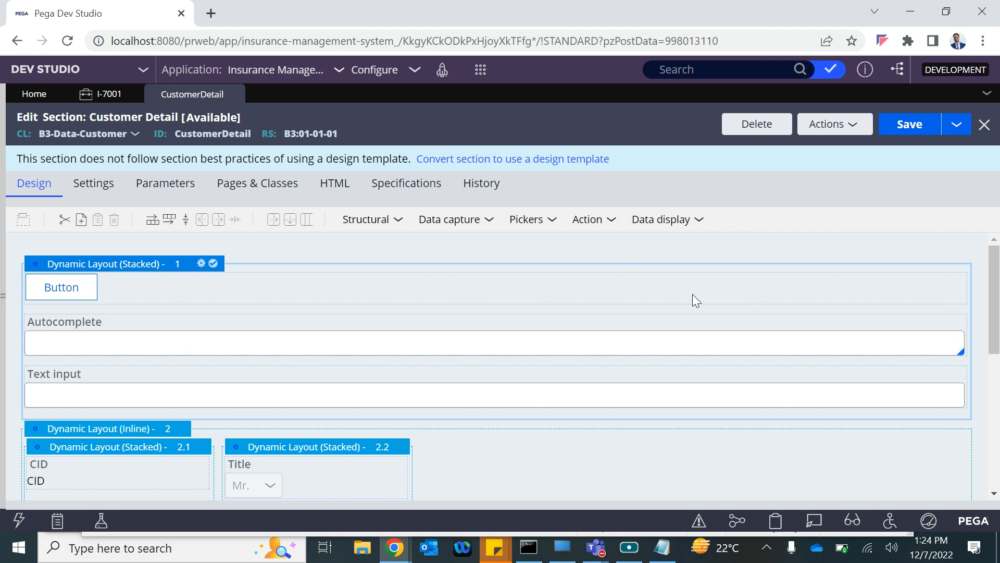
Save the CustomerDetail section and request a preview of it
left_click(912, 125)
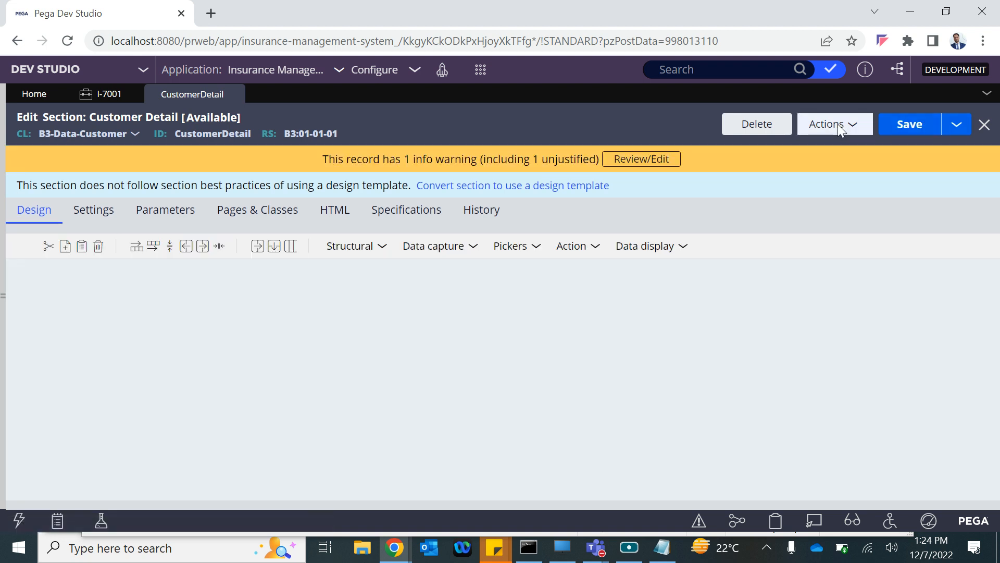
left_click(834, 125)
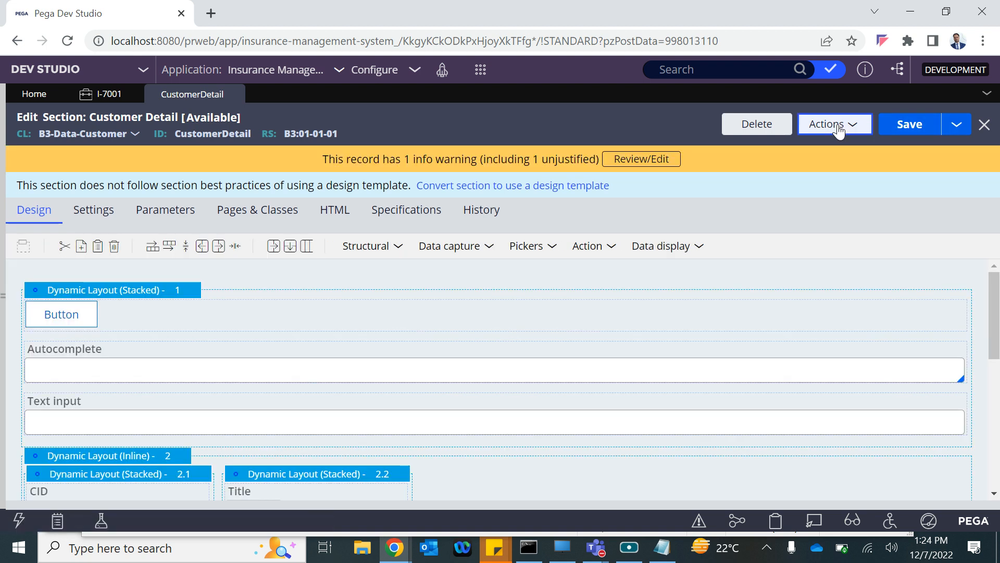
left_click(771, 168)
Change the layout format of the first dynamic layout to Inline
left_click(200, 289)
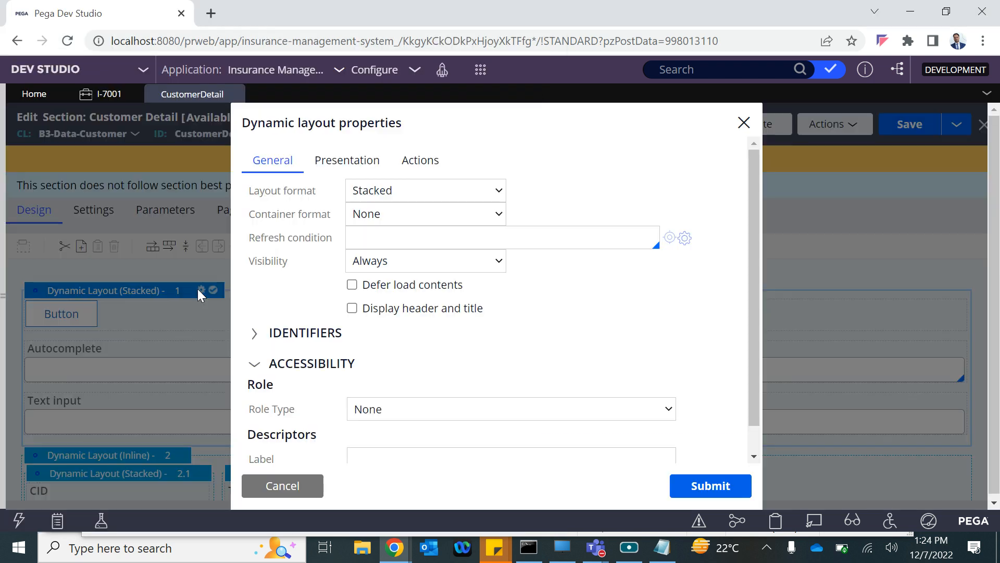
left_click(364, 191)
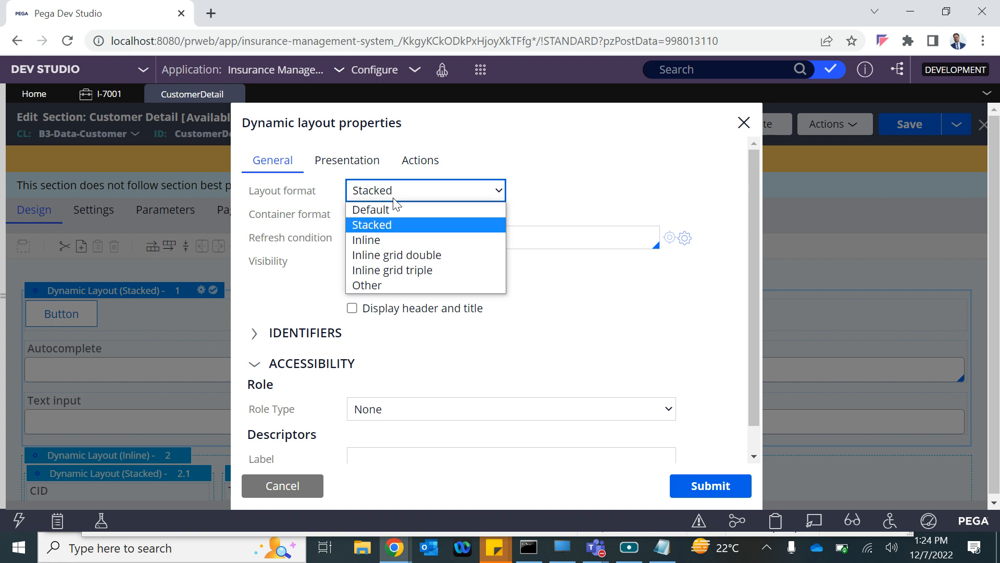
left_click(367, 239)
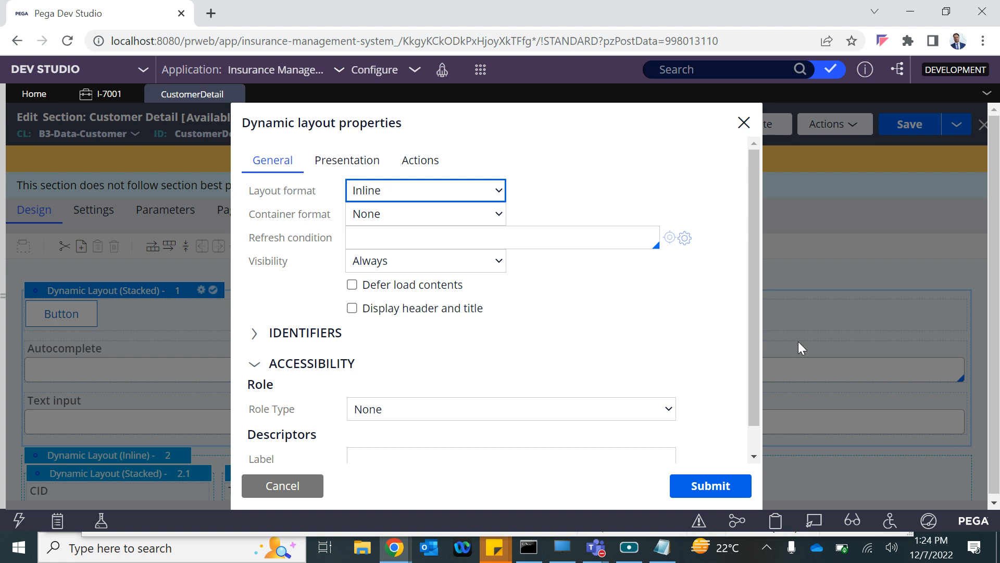
left_click(704, 486)
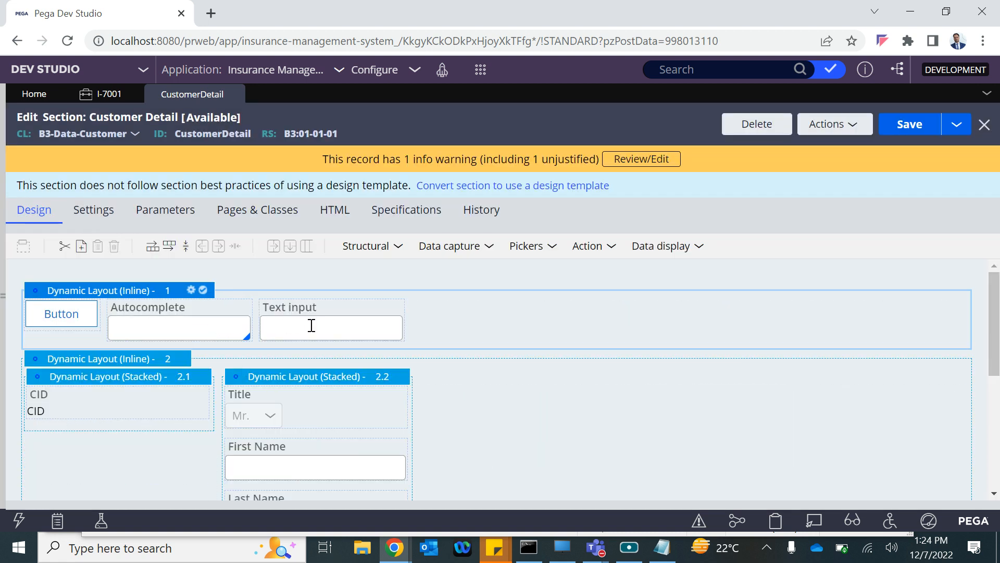
Add a Multi-select list and a second Button after the Text input in the first inline layout
left_click(526, 245)
left_click_drag(557, 292, 497, 321)
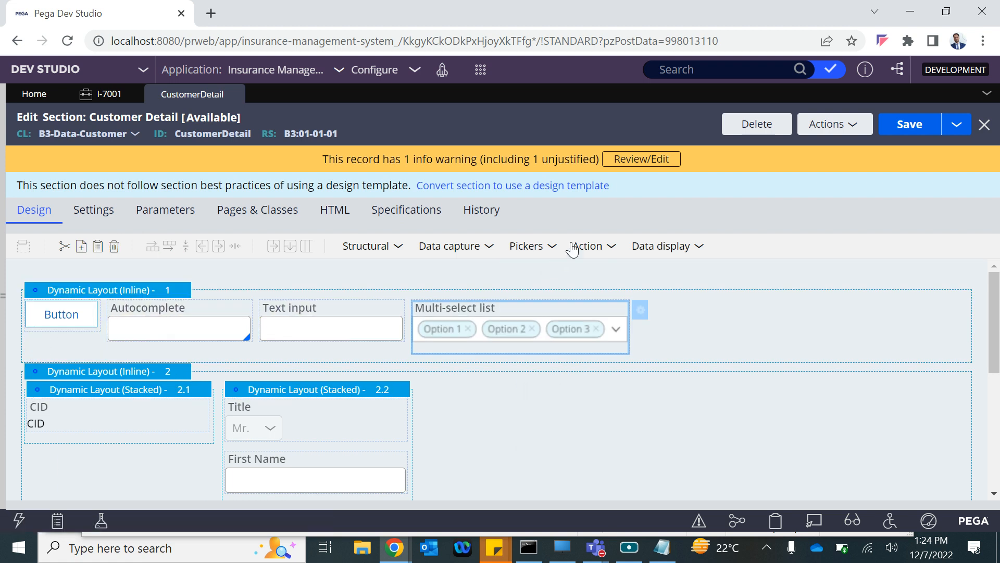
left_click(573, 247)
left_click_drag(594, 271, 697, 307)
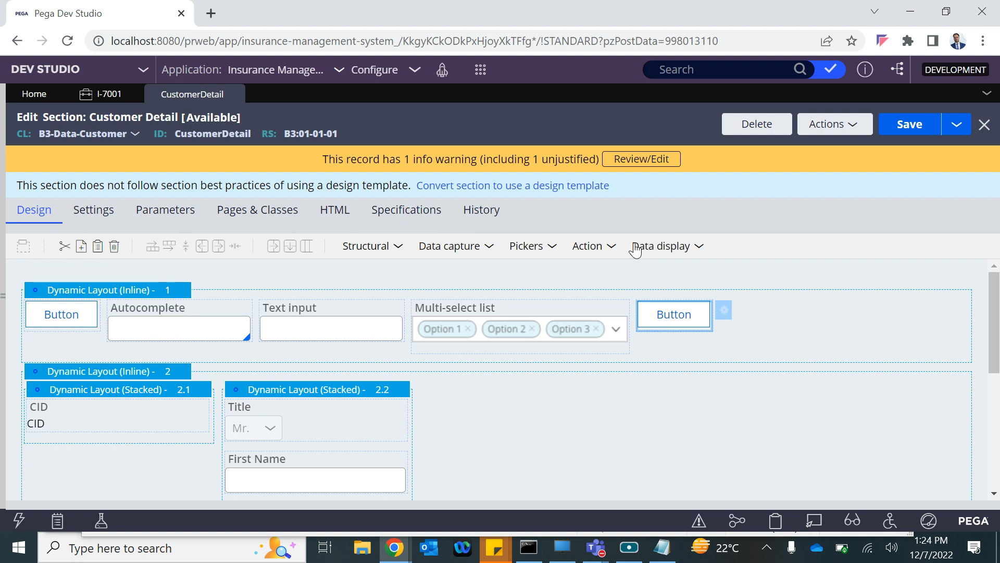
Try to place another action control at the lower edge of the first inline layout
left_click(635, 248)
left_click(576, 248)
left_click_drag(593, 295, 855, 364)
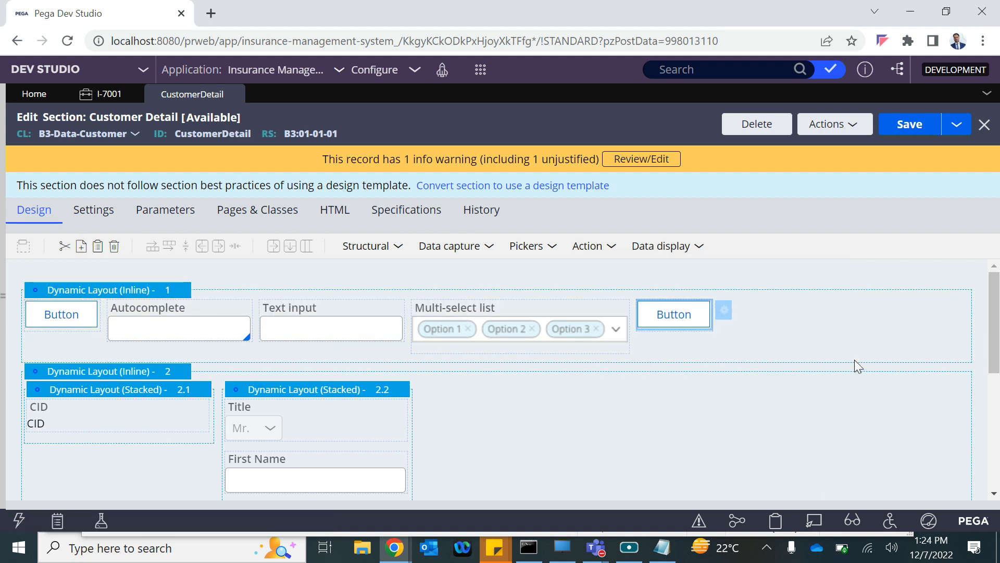
Add a Decimal control after the second Button in the first inline layout
left_click(467, 249)
left_click(389, 244)
left_click(443, 250)
left_click_drag(441, 373, 726, 352)
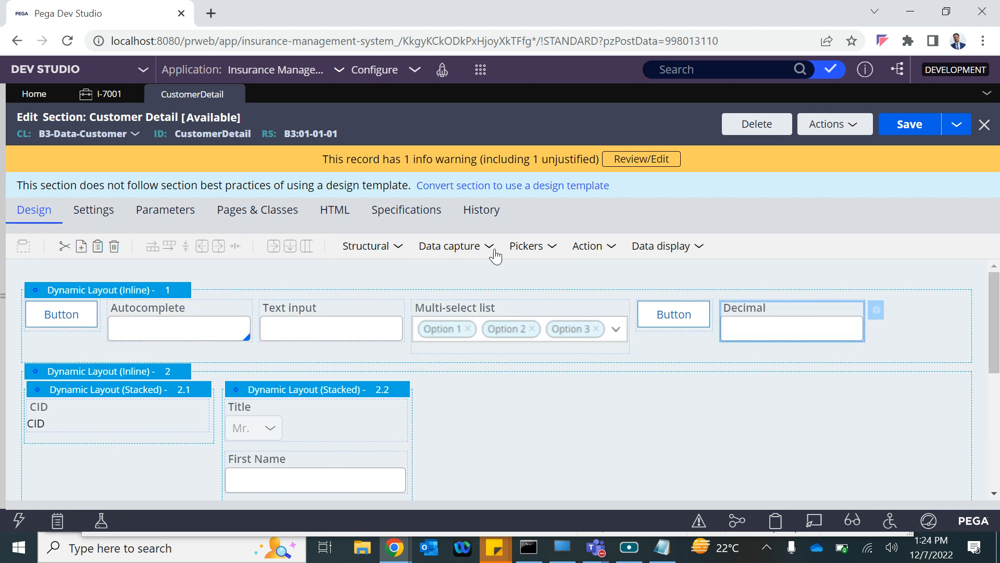
Add another Decimal control at the end of the first inline layout and save the section
left_click(462, 250)
left_click_drag(467, 371, 836, 332)
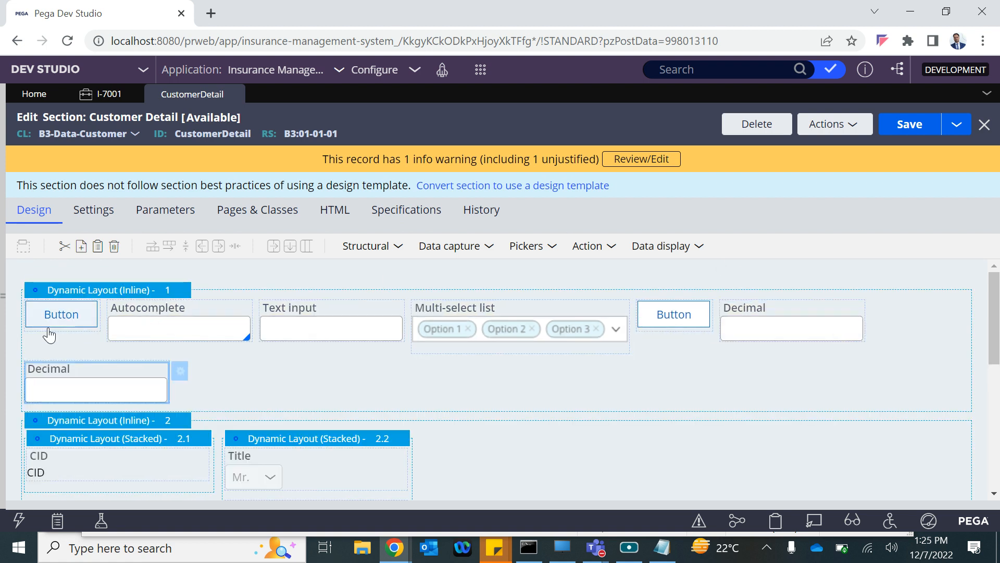
left_click(898, 135)
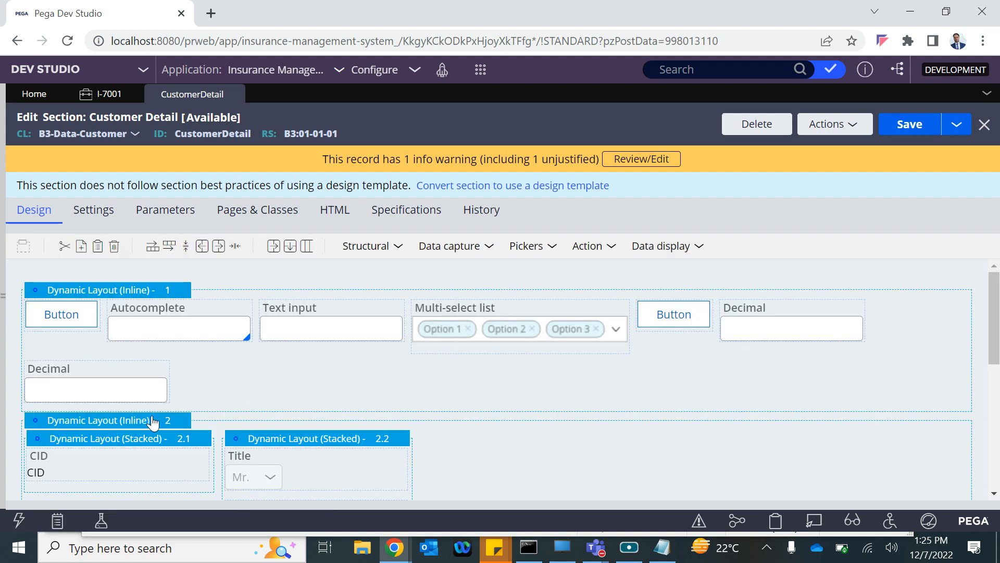
Preview the CustomerDetail section in a separate window and close the preview
left_click(848, 126)
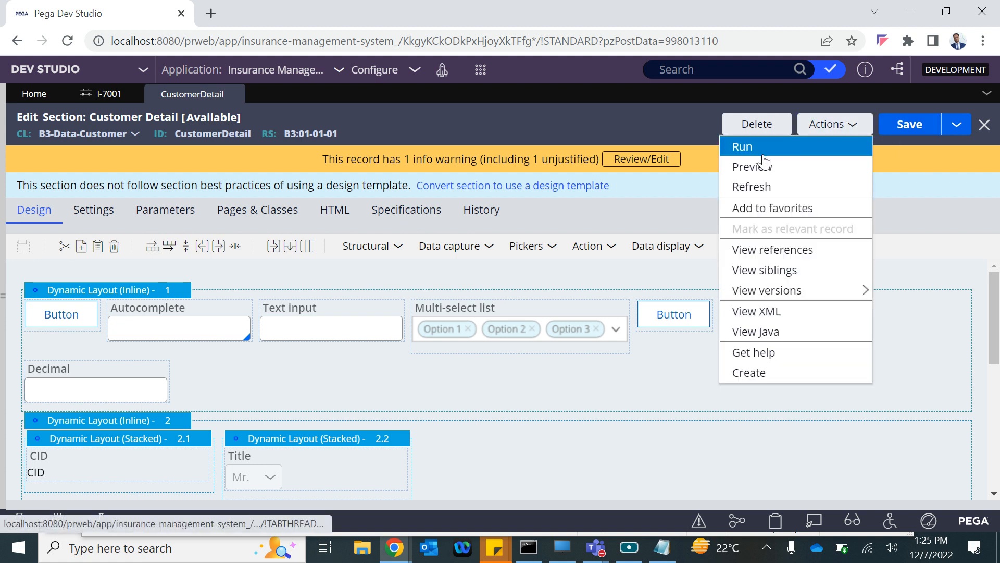
left_click(743, 175)
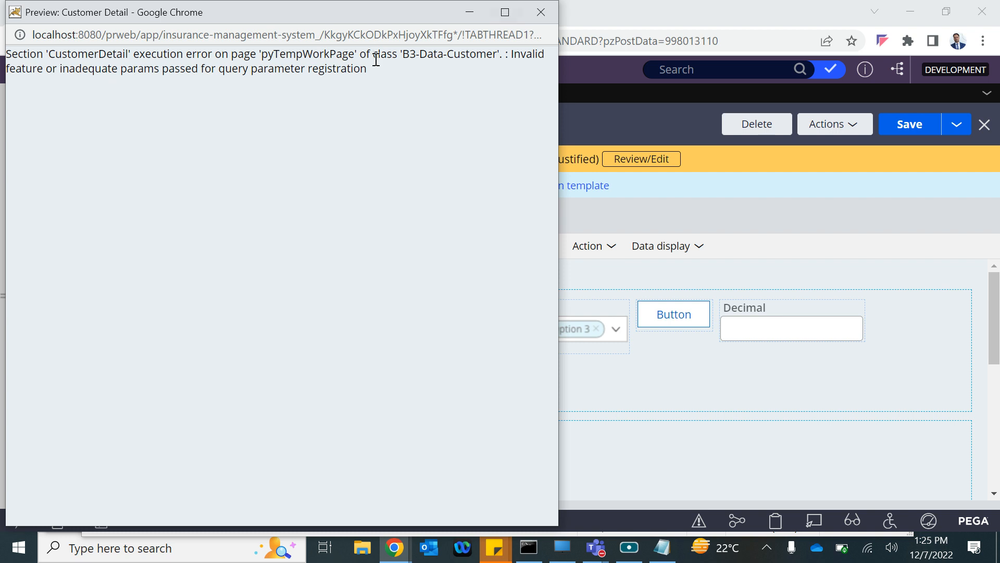
left_click(538, 15)
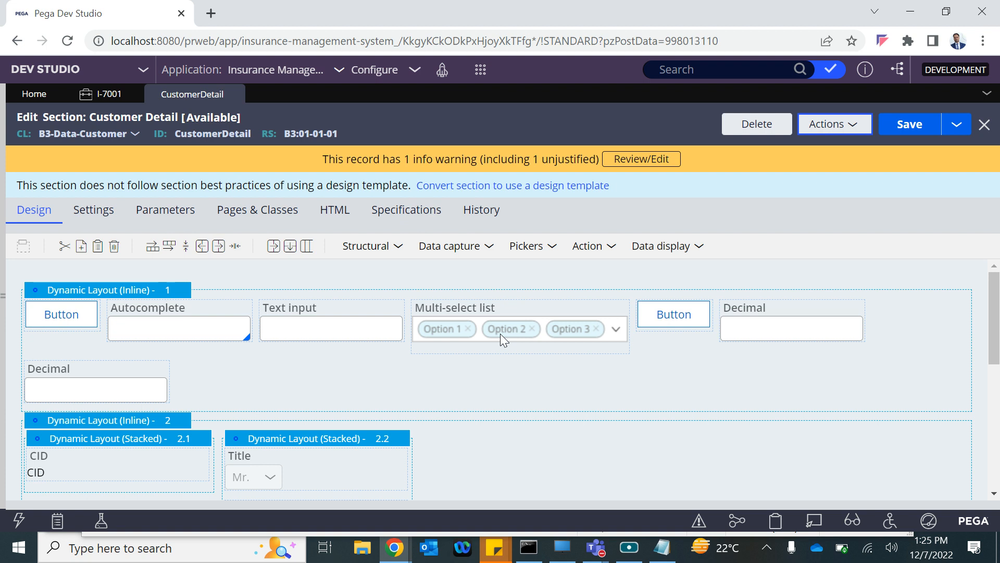
Change the layout format of the first dynamic layout to Inline grid double and inspect its Button and Autocomplete cells
double_click(149, 291)
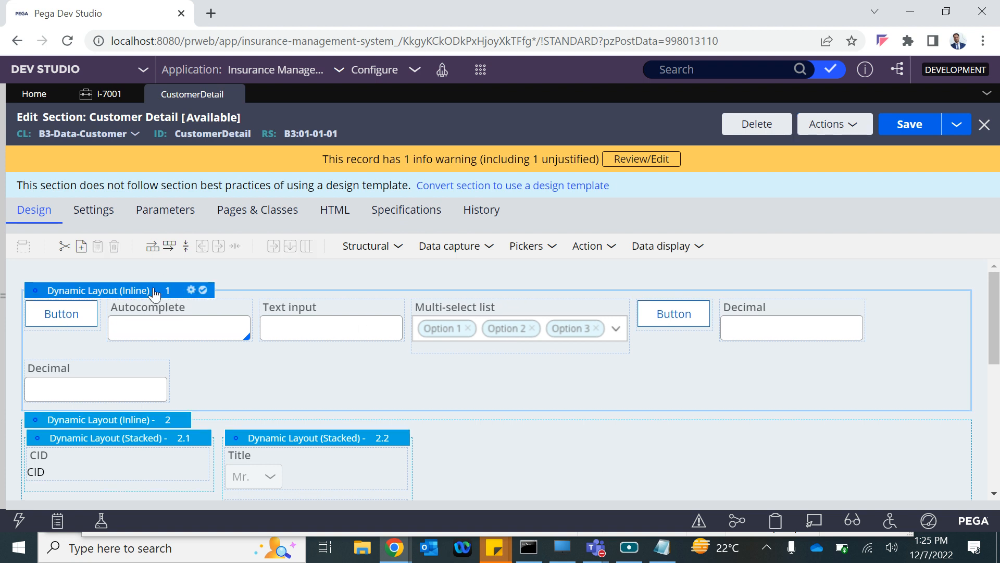
left_click(424, 195)
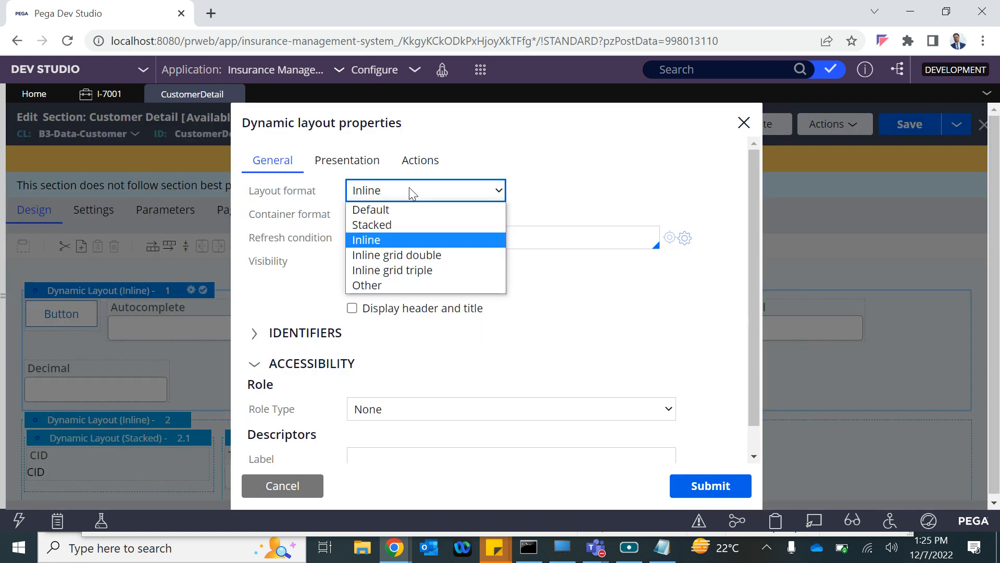
left_click(388, 255)
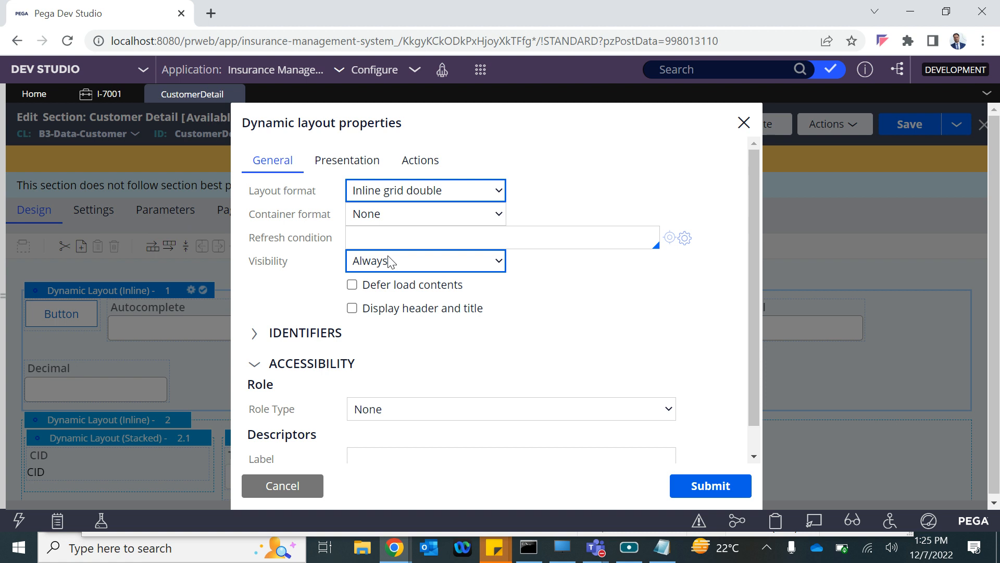
left_click(739, 485)
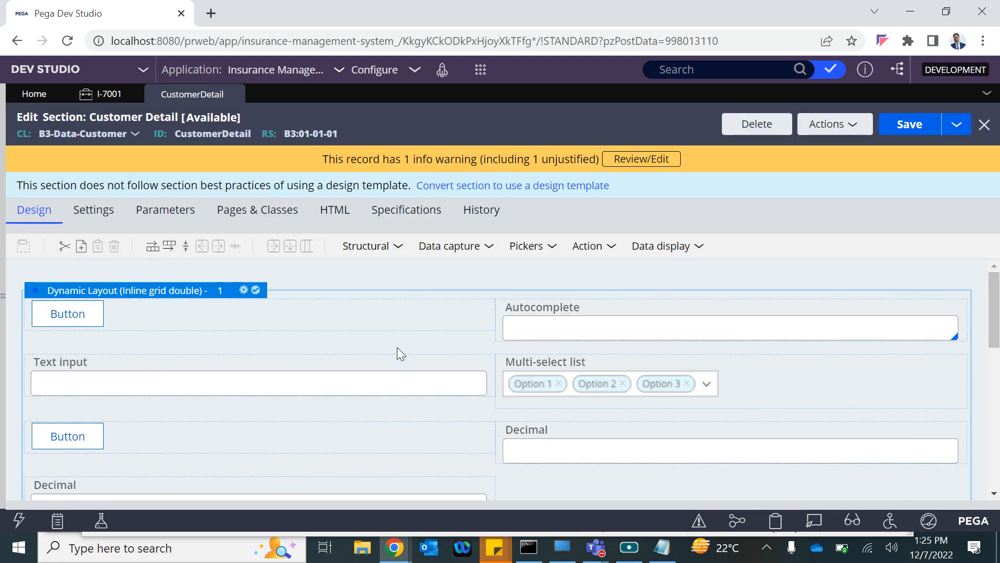
left_click(224, 317)
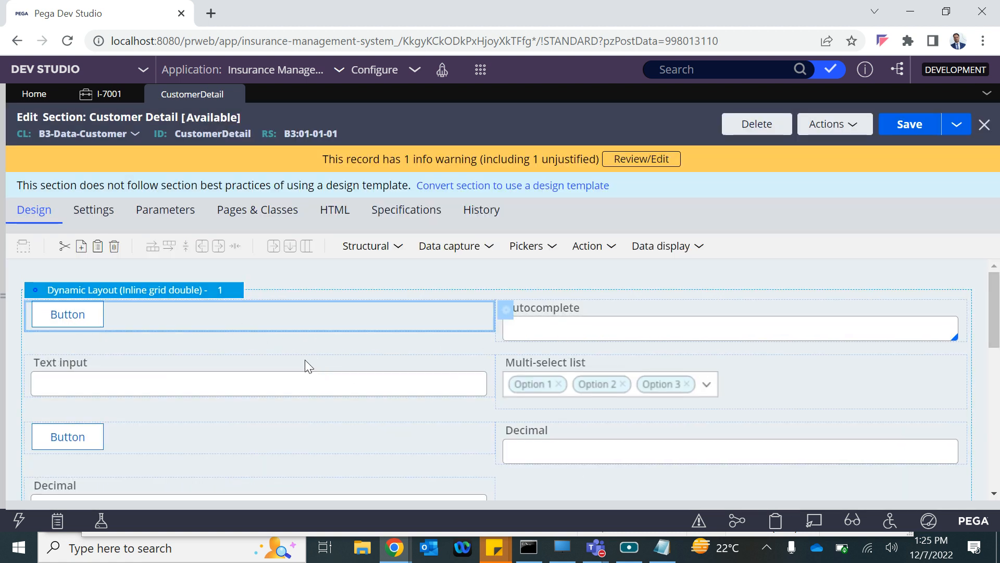
left_click(571, 320)
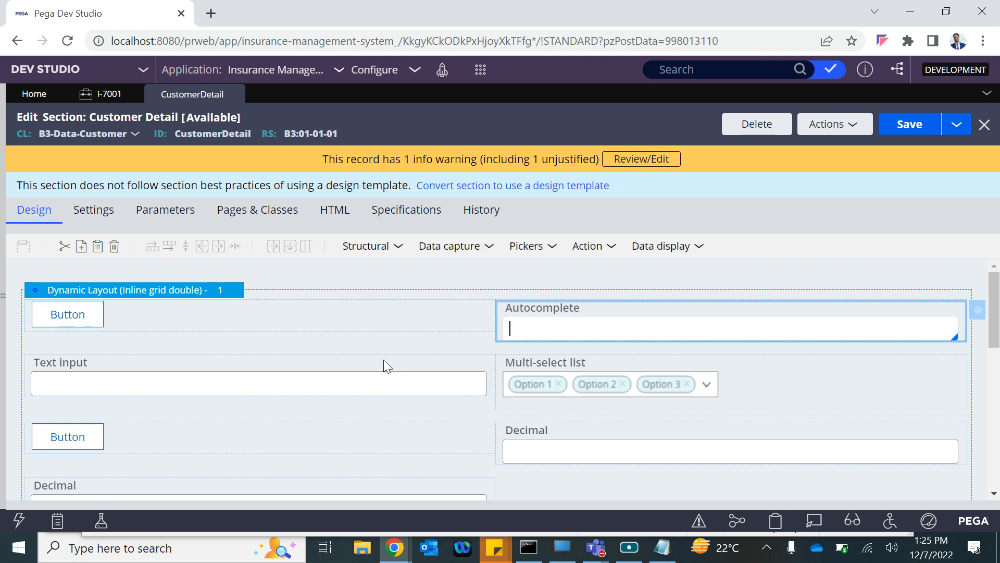
Change the layout format of the first dynamic layout to Inline grid triple
left_click(605, 420)
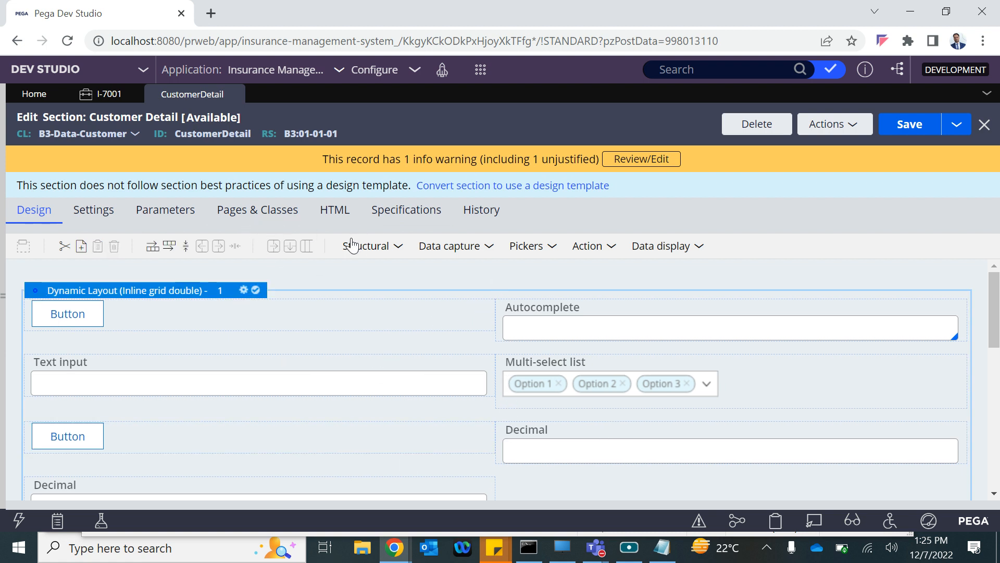
left_click(242, 291)
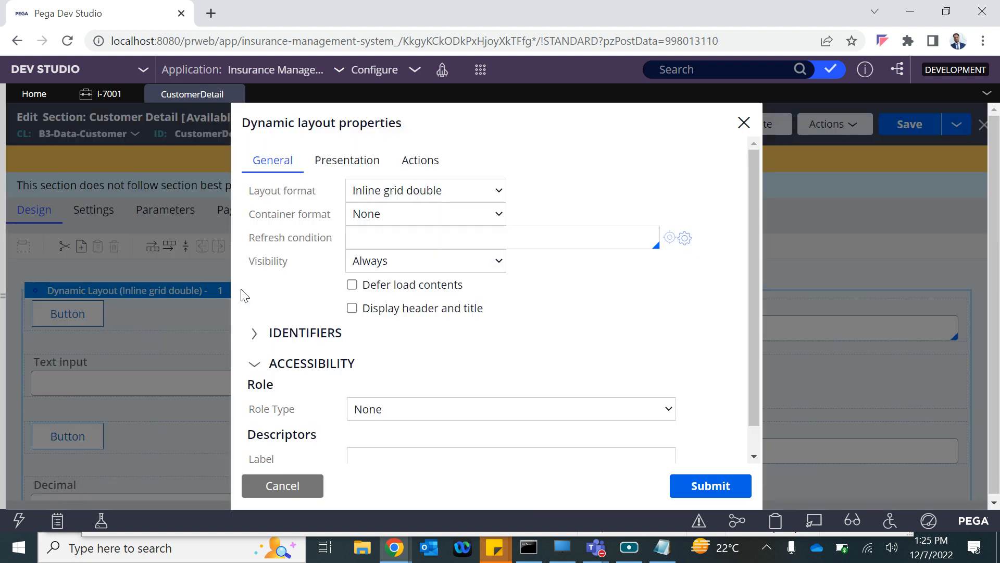
left_click(469, 191)
left_click(395, 268)
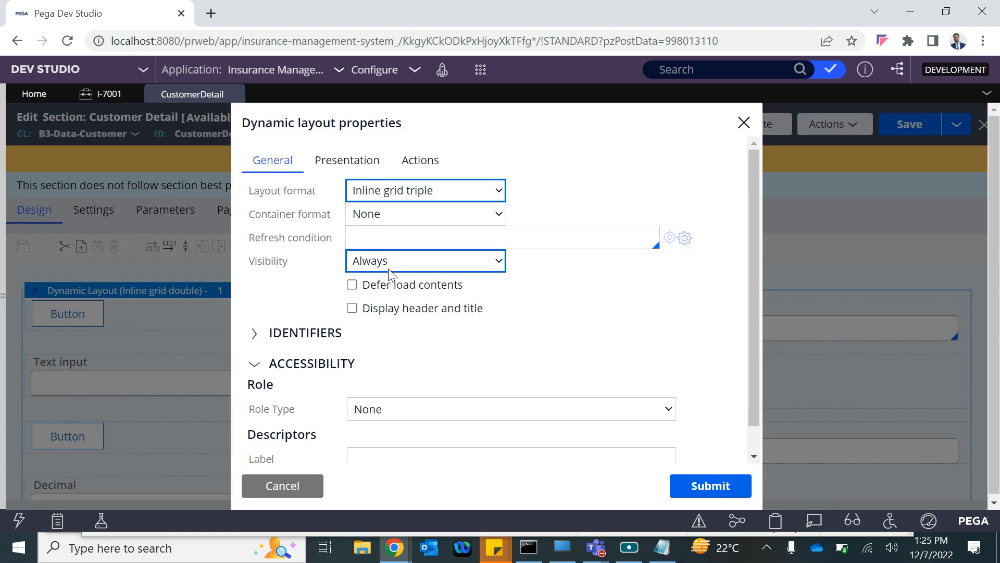
left_click(700, 492)
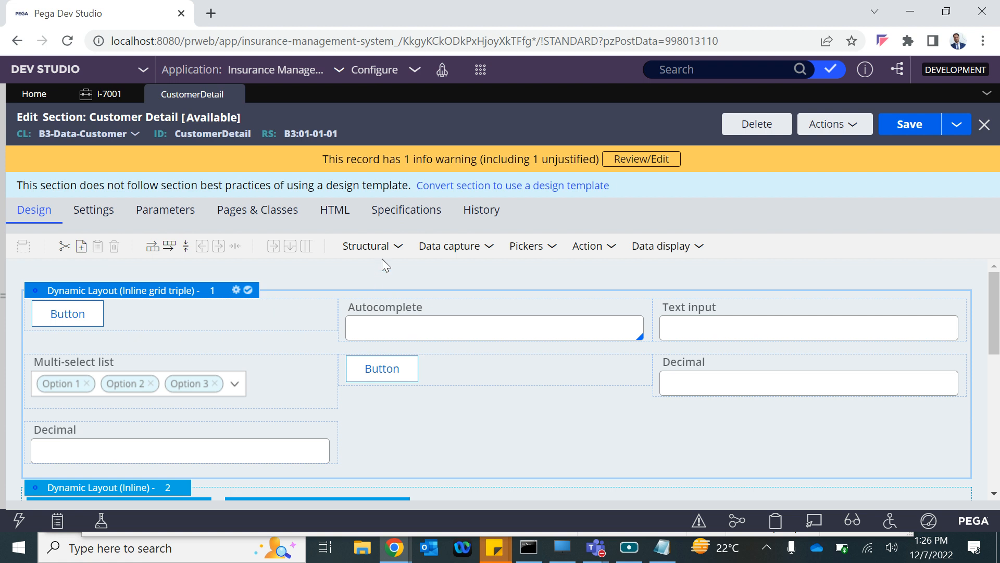
Set the first dynamic layout's format to Other and choose Simple list as the custom format
left_click(236, 289)
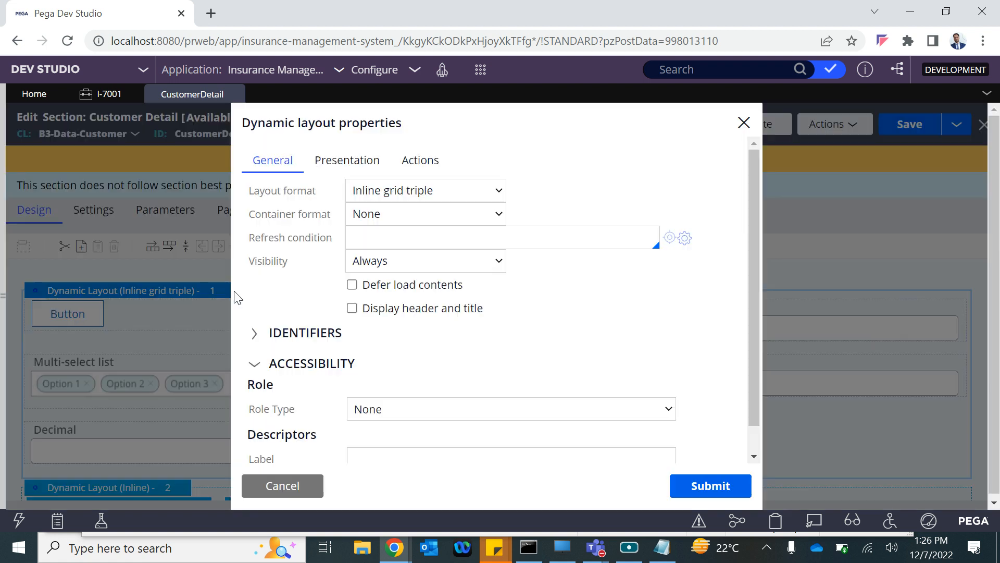
left_click(385, 199)
left_click(371, 284)
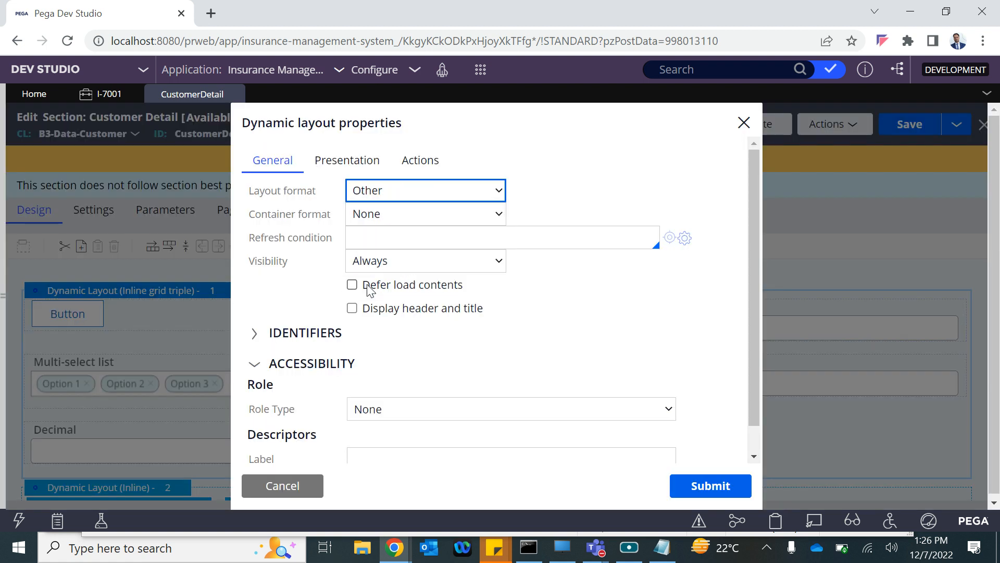
left_click(548, 199)
key("Down")
key("Down")
key("Down")
key("Down")
key("Down")
key("Down")
key("Down")
key("Down")
key("Down")
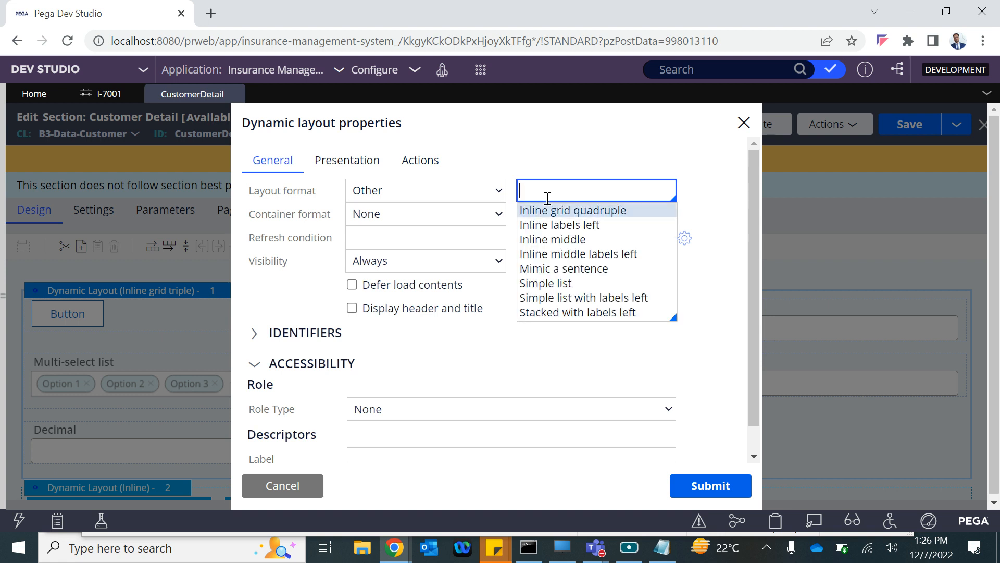
key("Up")
key("Up")
key("Up")
key("Up")
key("Up")
key("Up")
key("Up")
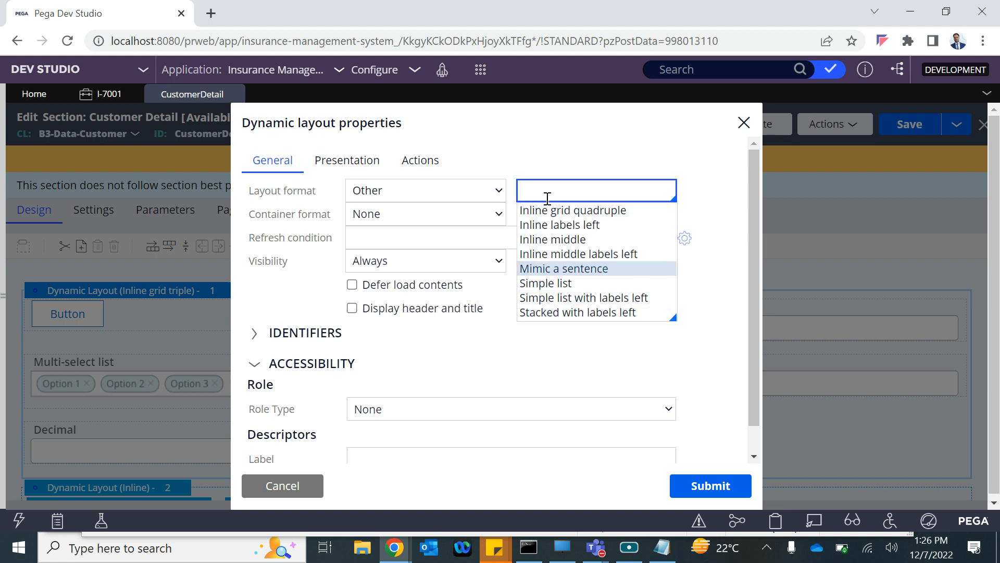
key("Down")
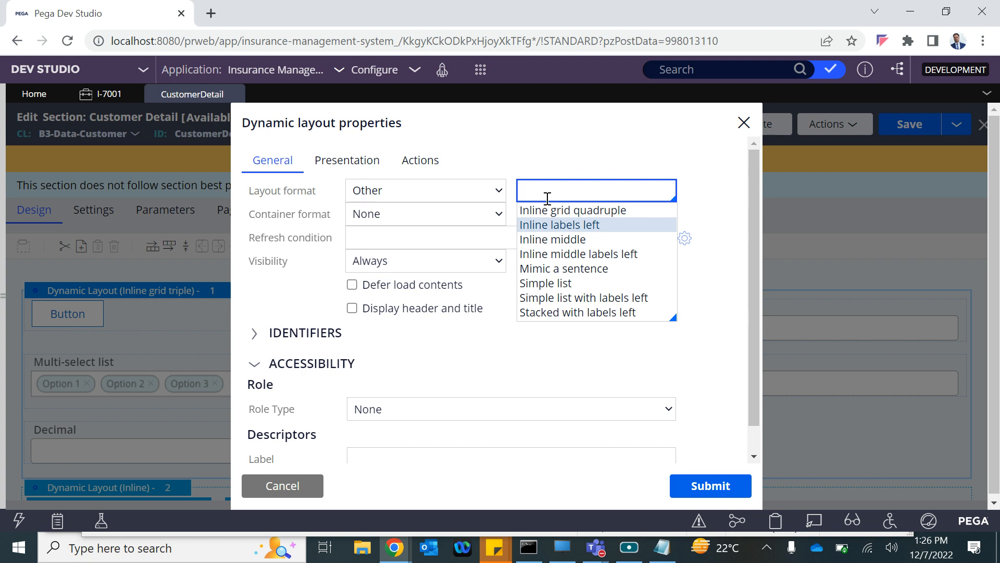
key("Down")
key("Down")
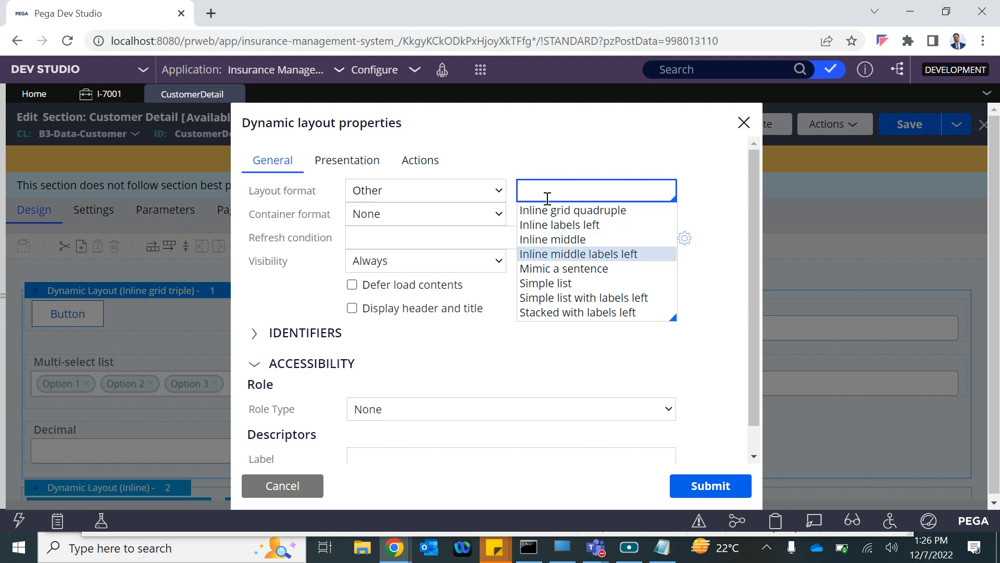
key("Down")
key("Down")
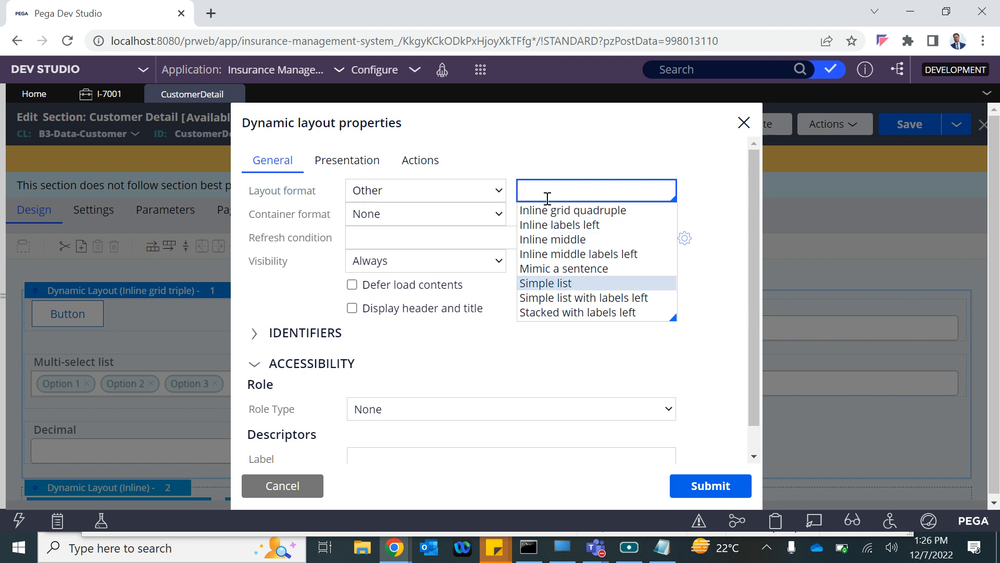
key("Return")
left_click(717, 486)
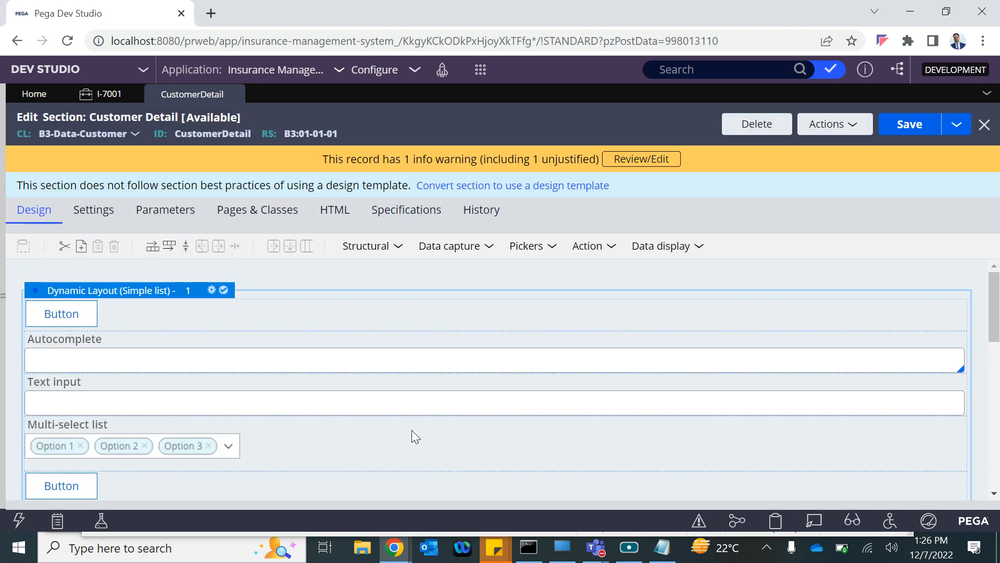
left_click(211, 291)
left_click(387, 186)
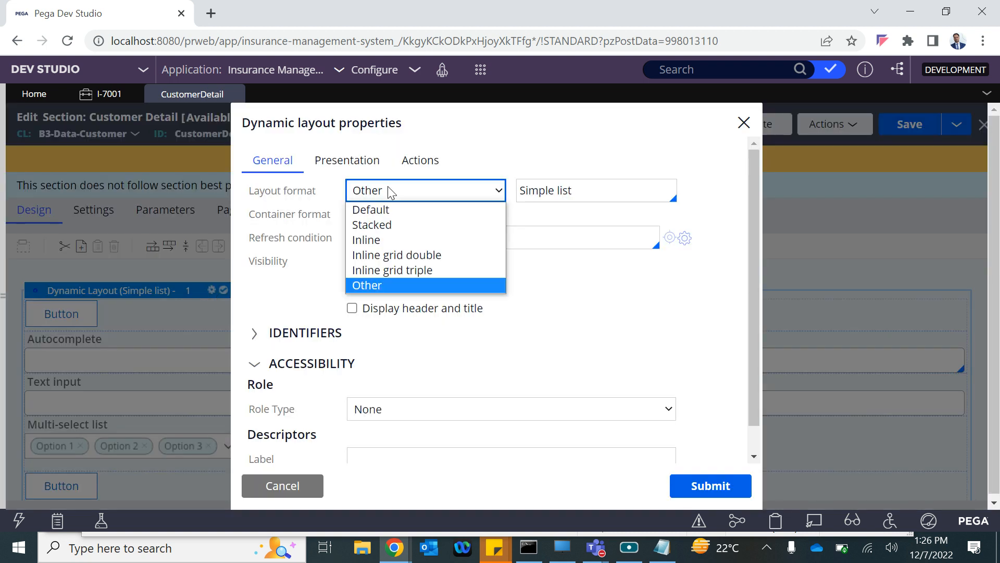
left_click(384, 271)
left_click(395, 215)
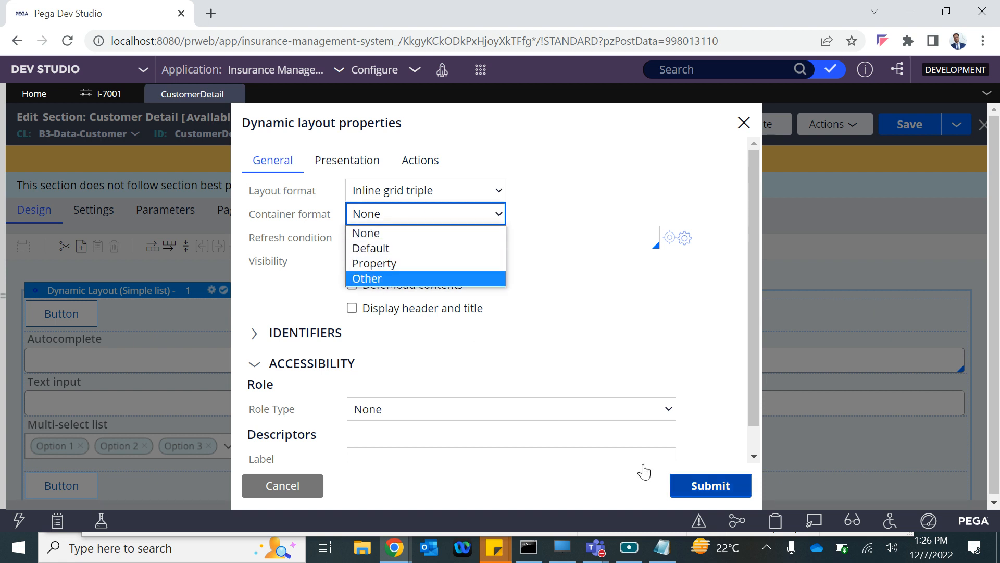
left_click(307, 486)
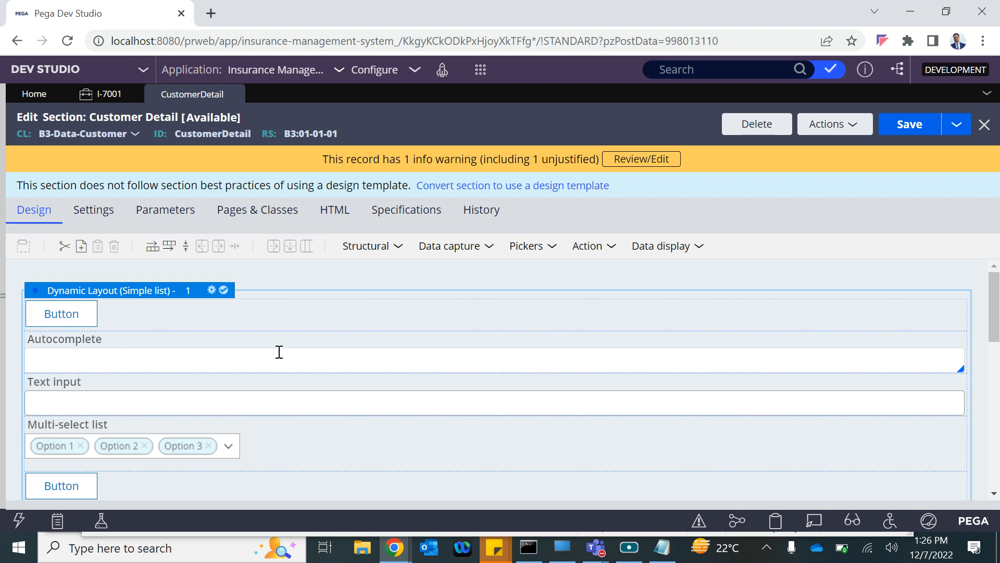
Set the first dynamic layout's container format to Other and choose the Errors format
left_click(212, 290)
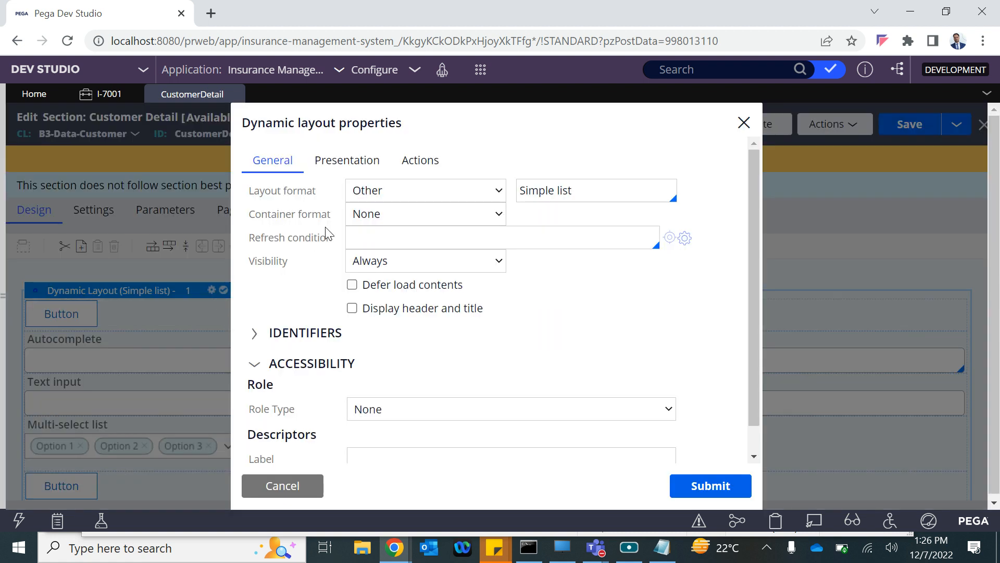
double_click(301, 191)
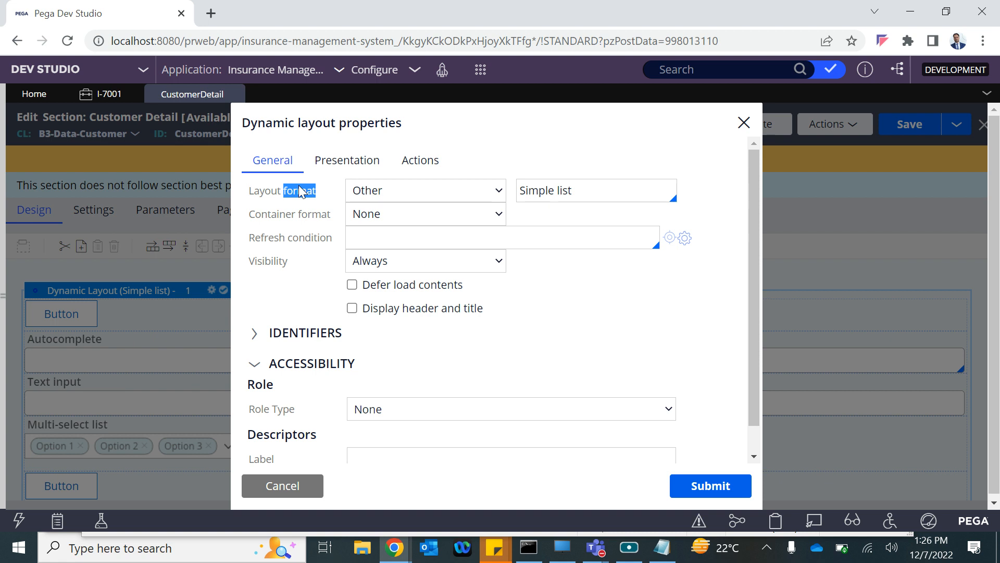
left_click(381, 215)
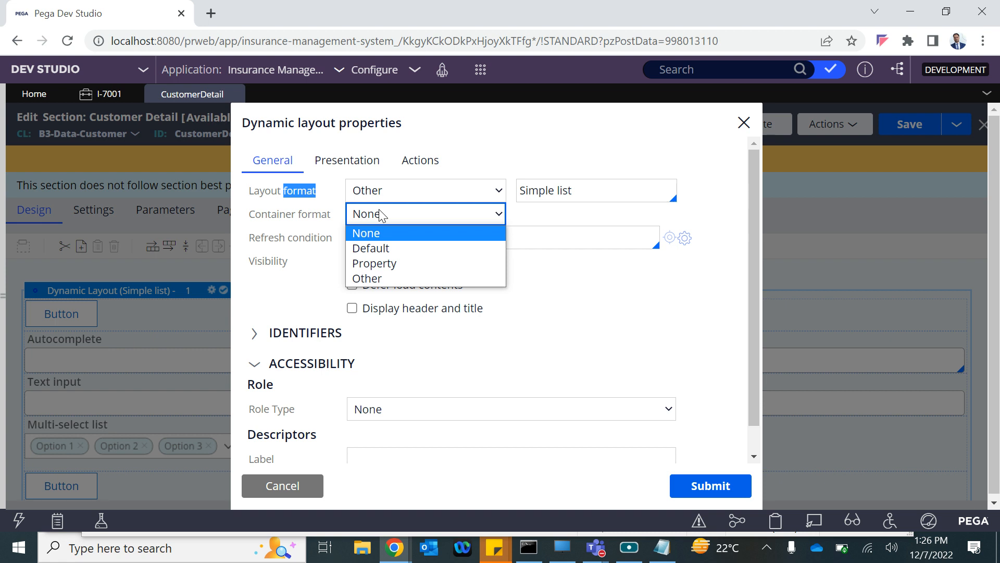
left_click(377, 248)
left_click(398, 223)
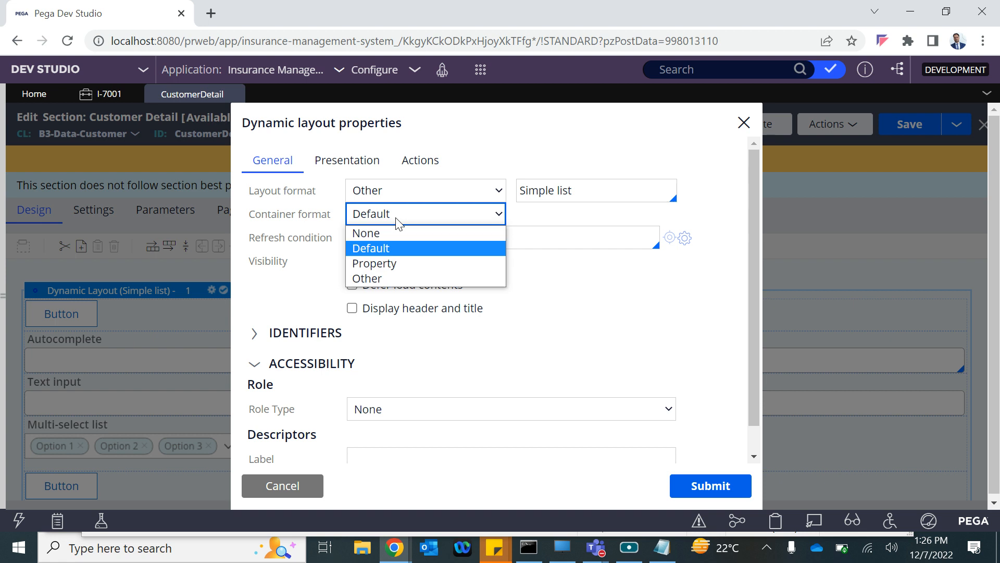
left_click(376, 249)
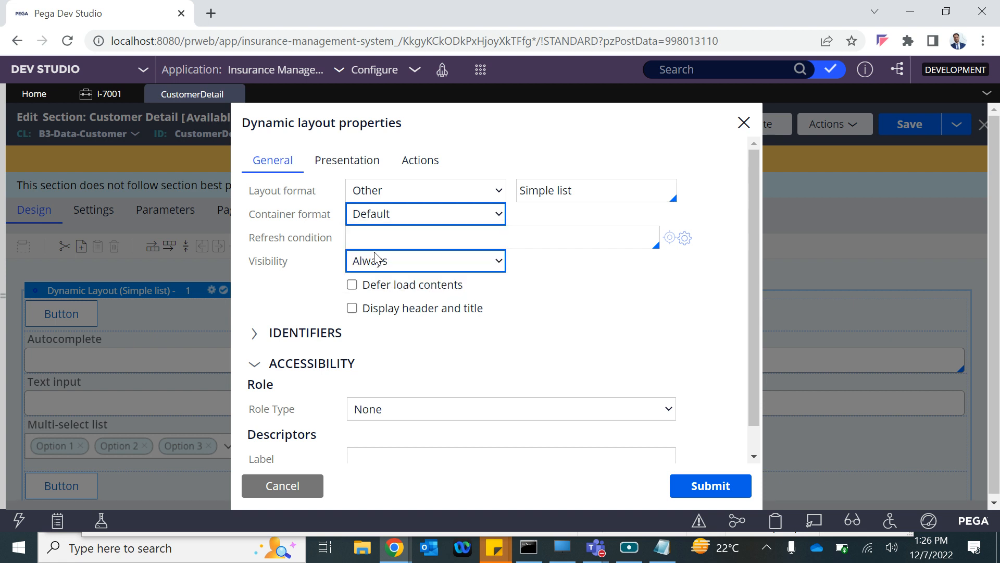
left_click(397, 223)
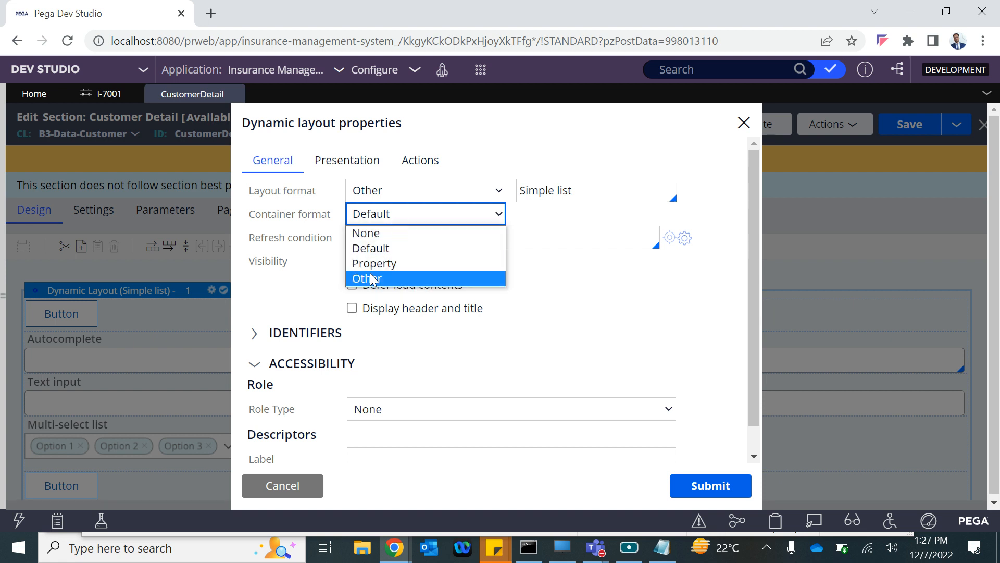
left_click(370, 279)
left_click(555, 219)
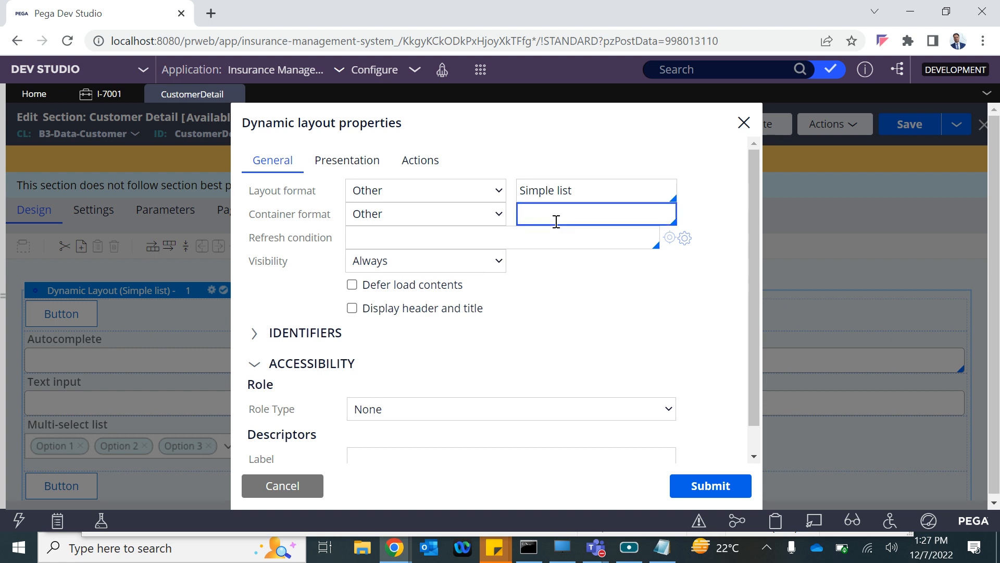
key("Down")
key("Down")
key("Return")
Set the layout format of the first dynamic layout to Inline grid triple and apply the properties
left_click(487, 190)
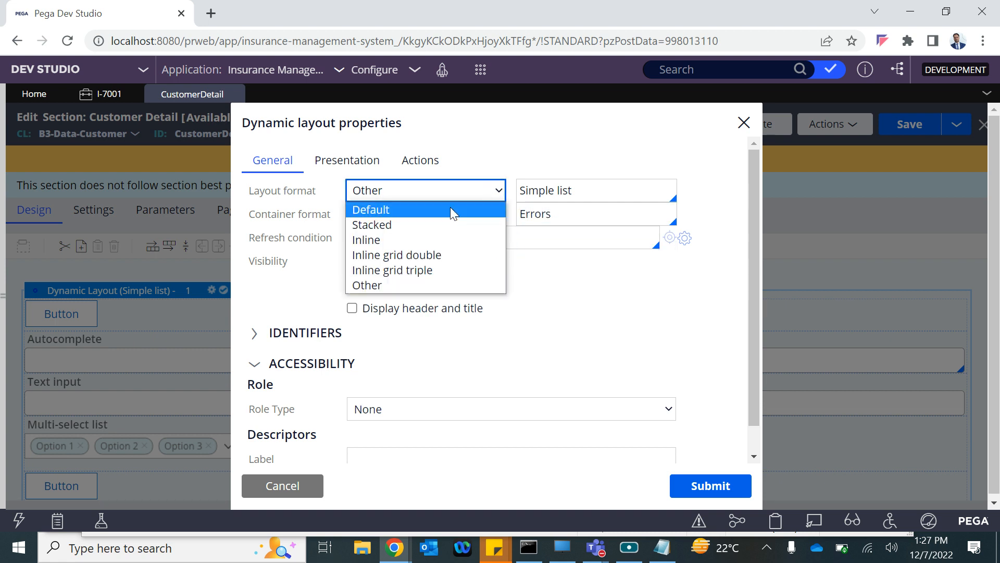
left_click(386, 270)
left_click(710, 486)
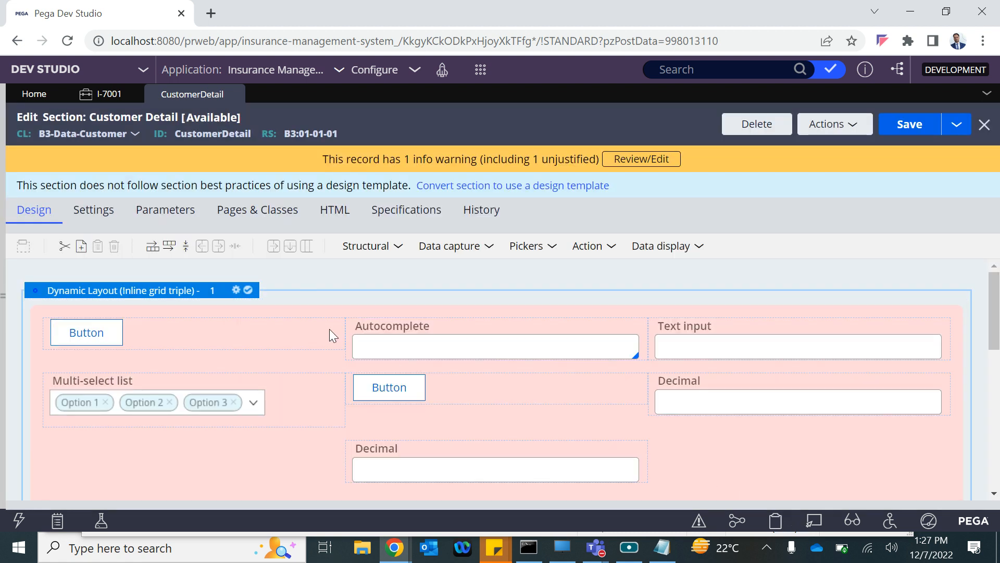
Review the Actions and Presentation settings of the first dynamic layout, leaving its properties unmodified
scroll(260, 430, "down", 5)
scroll(266, 429, "up", 5)
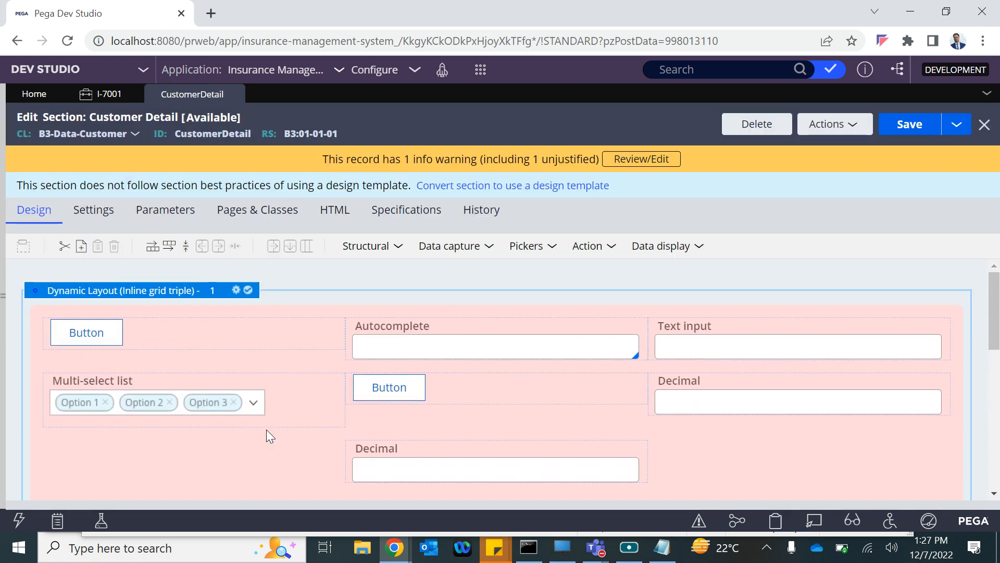
left_click(238, 292)
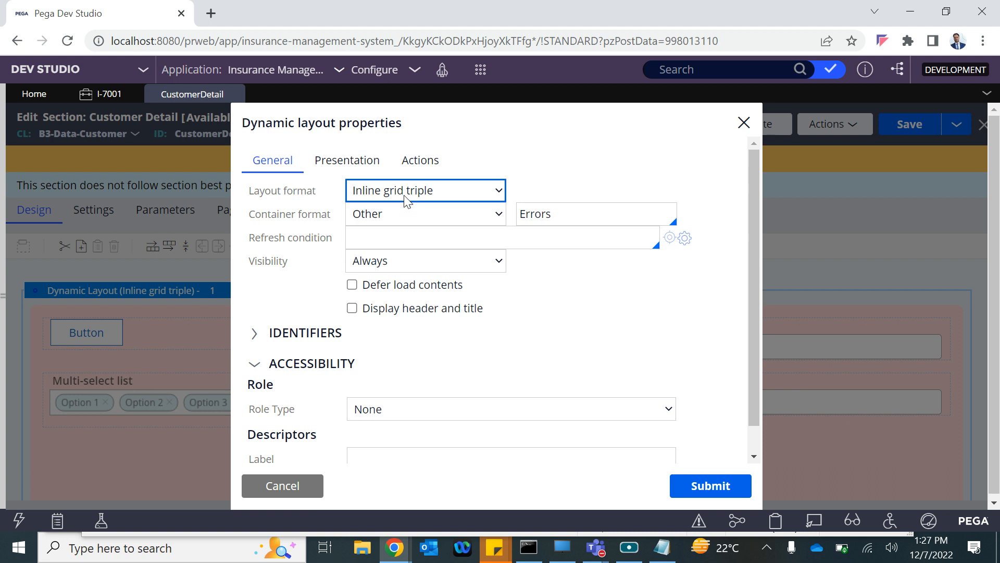
left_click(418, 166)
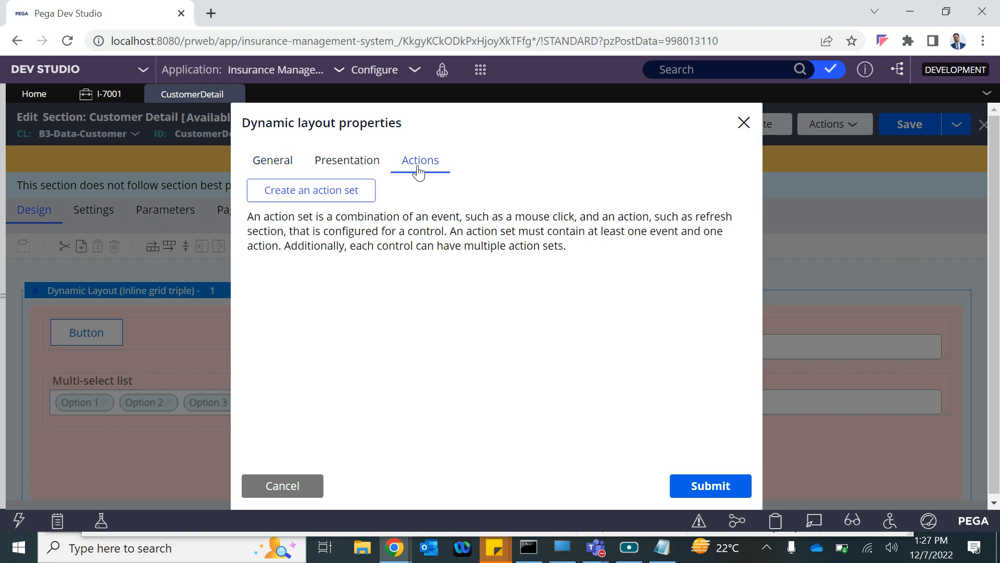
left_click(363, 171)
scroll(423, 394, "down", 2)
scroll(423, 393, "up", 2)
left_click(253, 492)
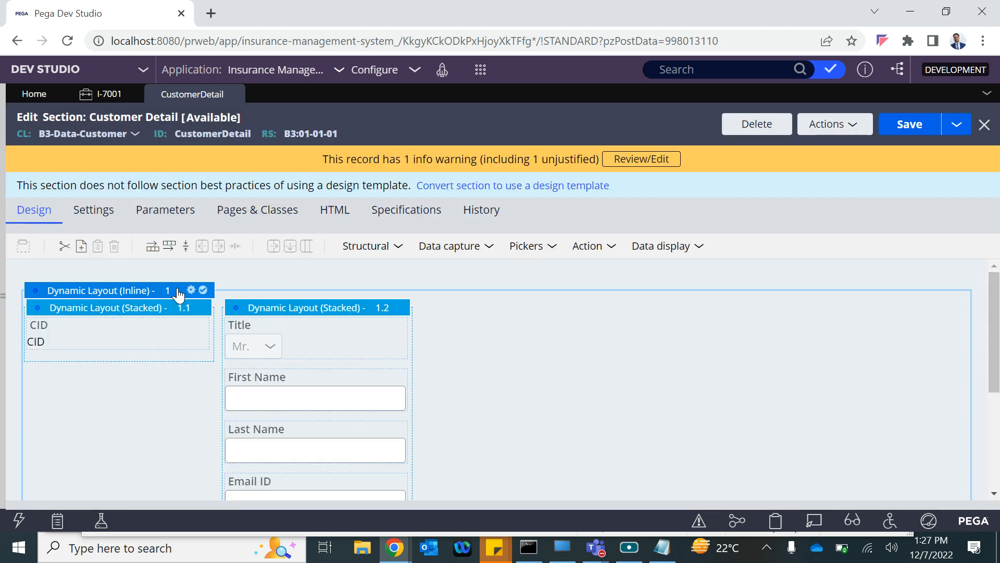
Save the CustomerDetail section and review the general properties of the outer Inline dynamic layout
left_click(907, 132)
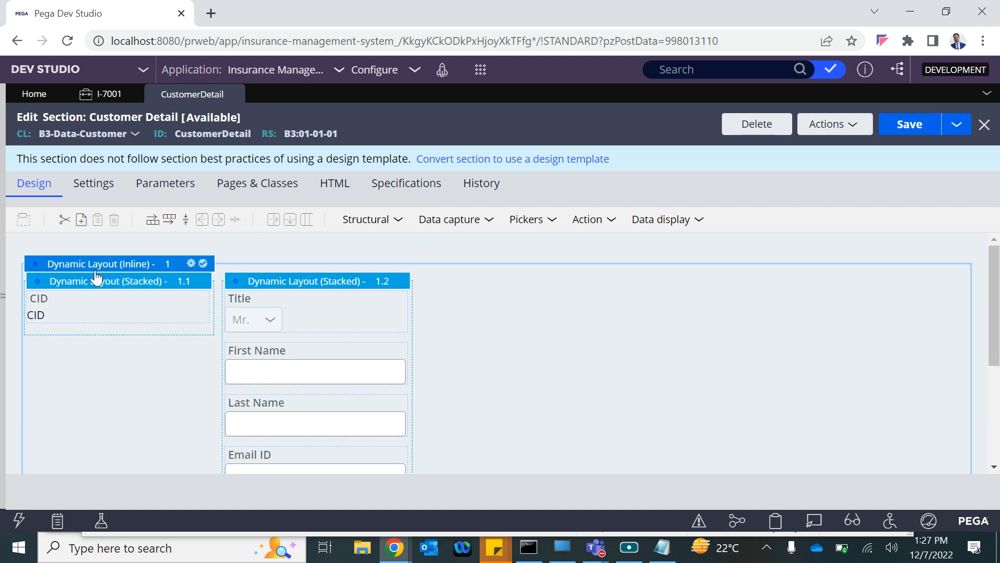
double_click(159, 265)
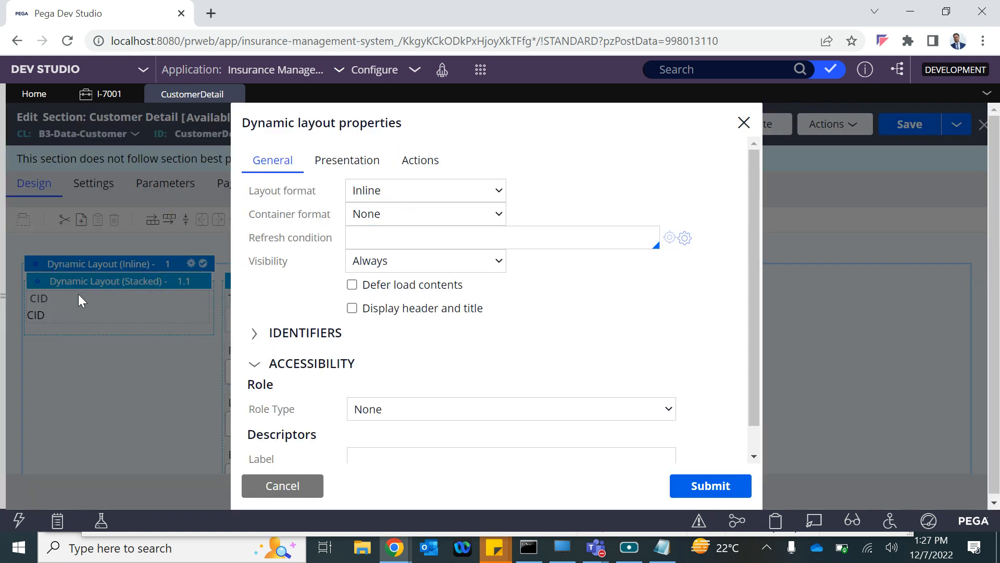
left_click(286, 486)
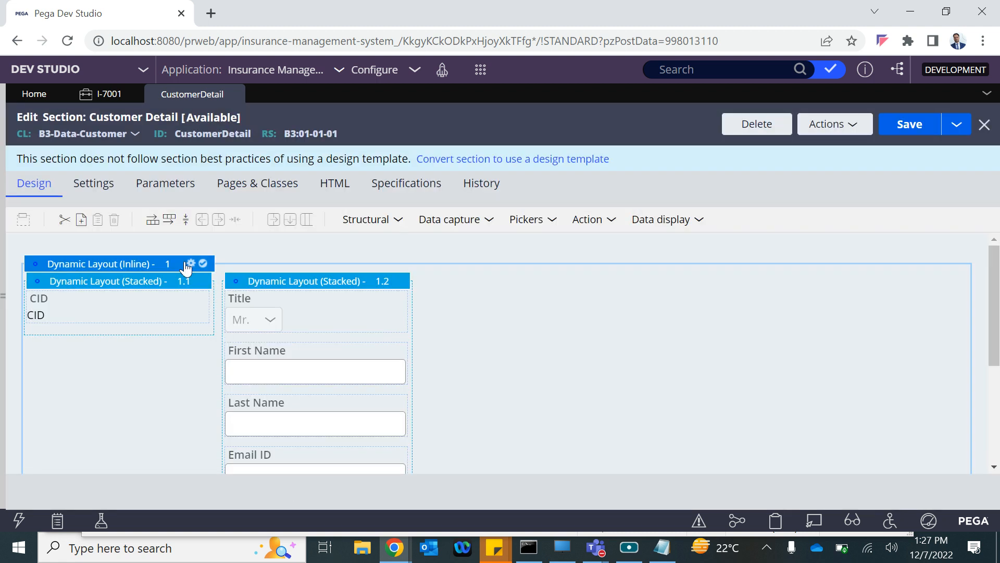
scroll(217, 337, "down", 2)
scroll(218, 338, "up", 2)
scroll(303, 292, "down", 3)
scroll(302, 292, "up", 3)
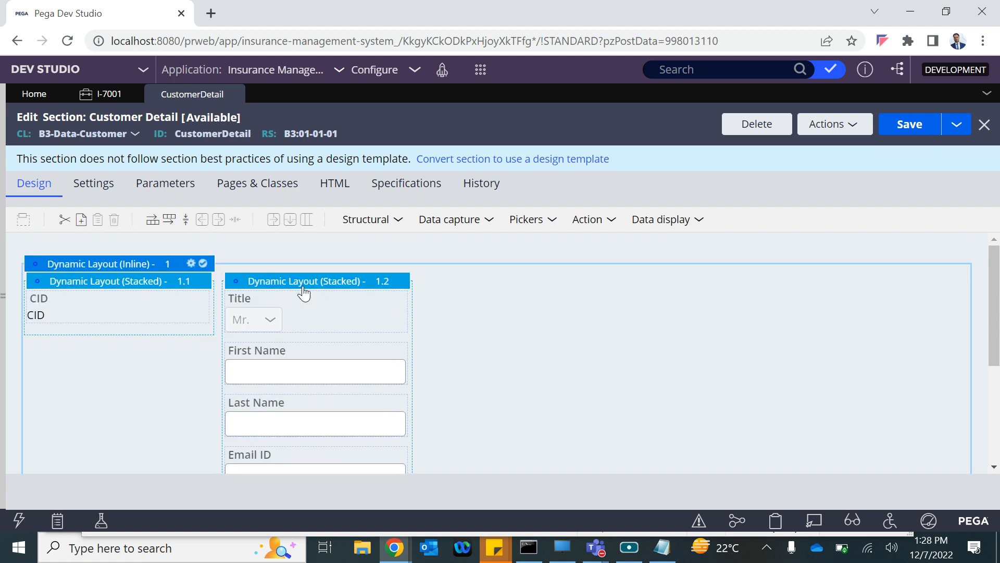
Review the general and presentation properties of the nested Stacked layout that holds the CID field
left_click(137, 288)
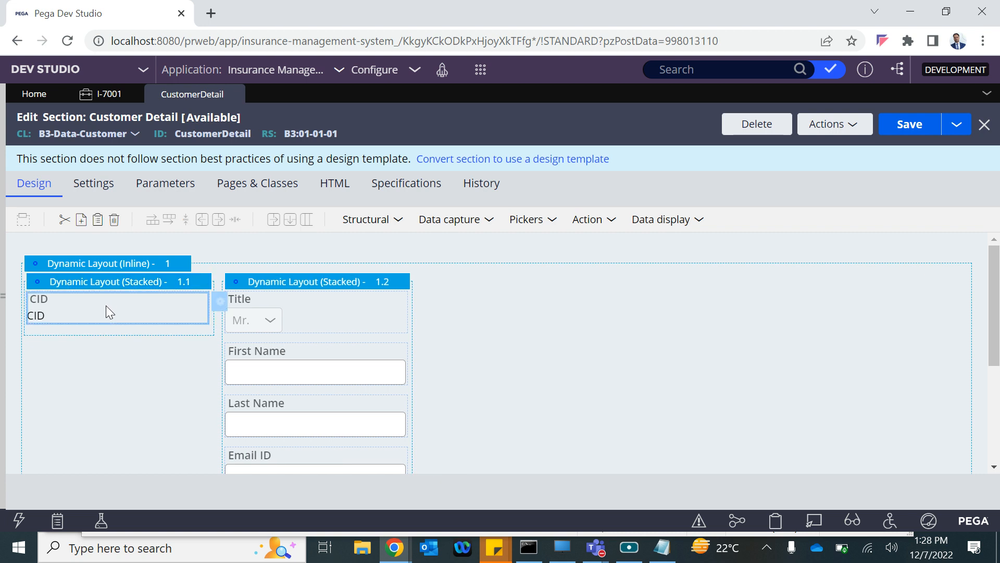
double_click(116, 291)
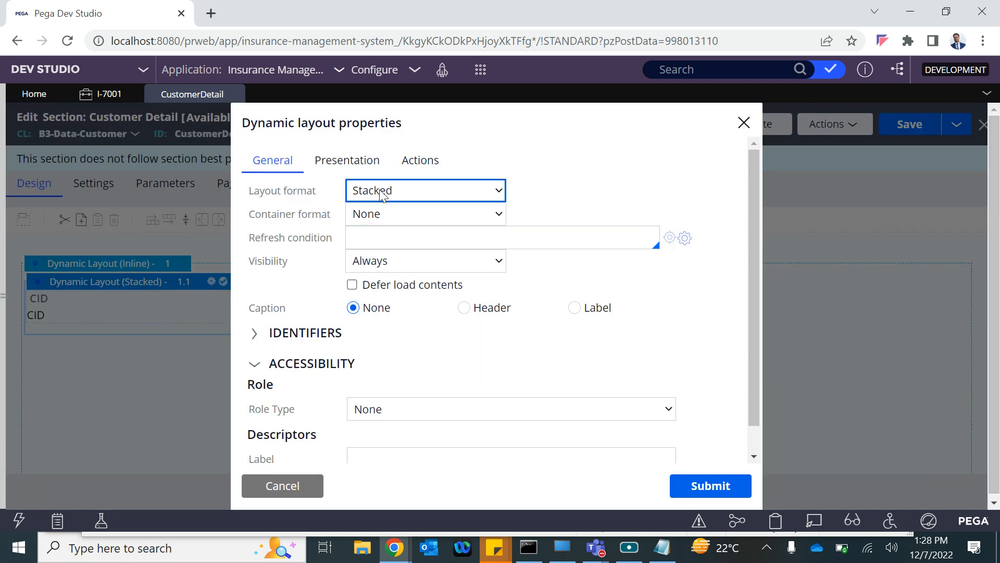
left_click(347, 161)
scroll(343, 406, "down", 4)
scroll(344, 406, "up", 4)
left_click(270, 167)
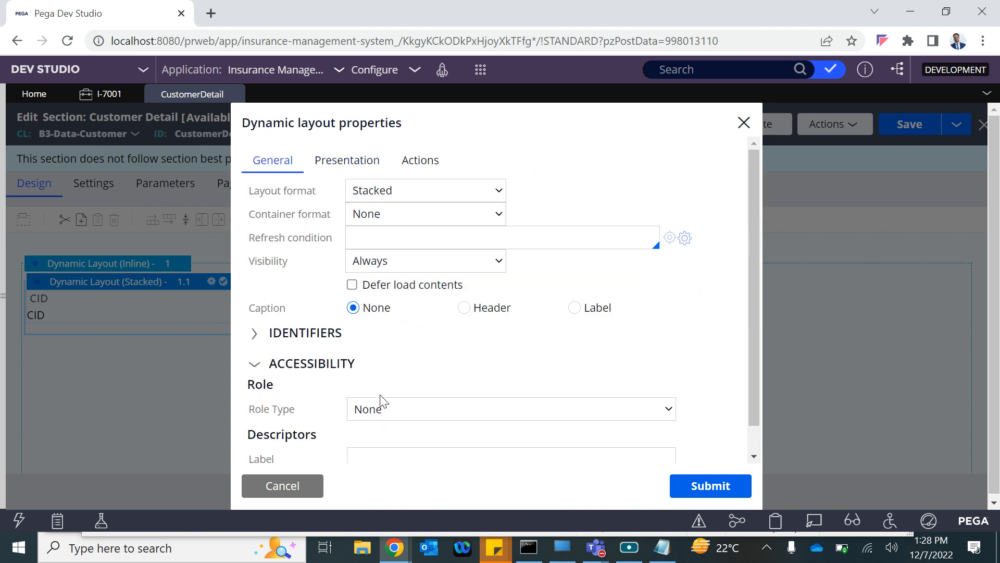
left_click(282, 486)
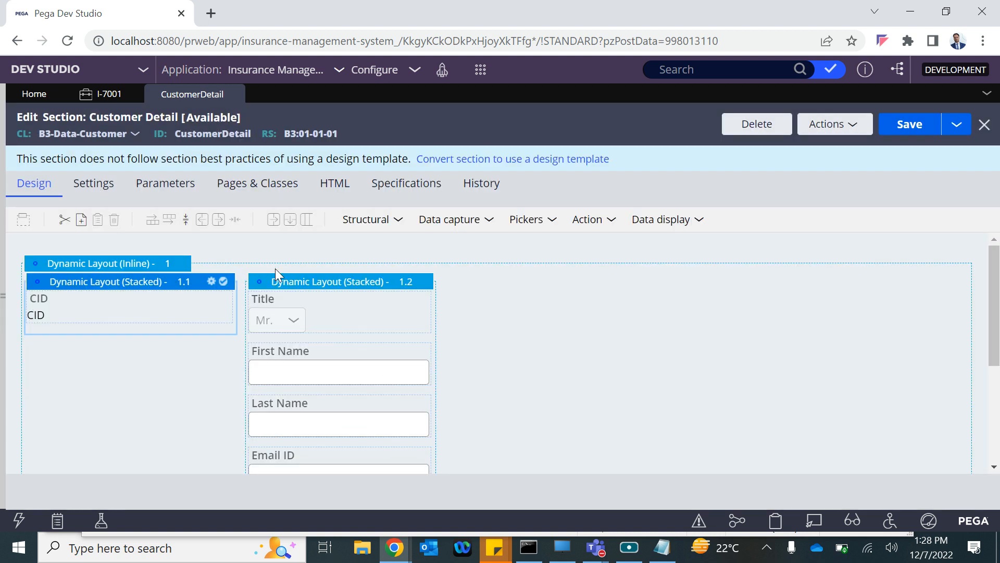
Check the general properties of the nested Stacked layout that holds the Title and name fields
double_click(305, 282)
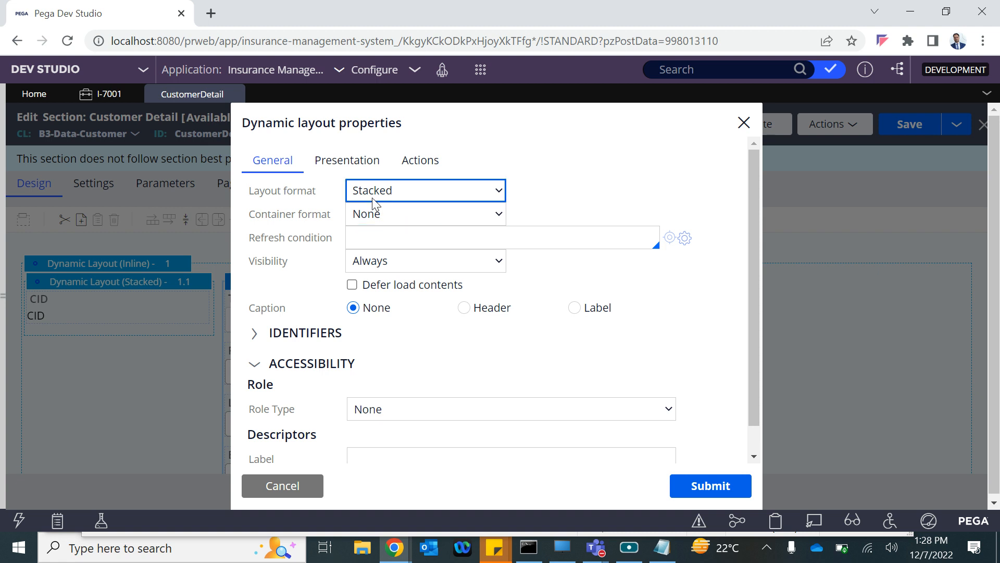
left_click(278, 483)
scroll(306, 357, "down", 3)
scroll(307, 356, "up", 3)
Examine the presentation settings of the outer Inline dynamic layout, including its content CSS class and item spacing
double_click(117, 266)
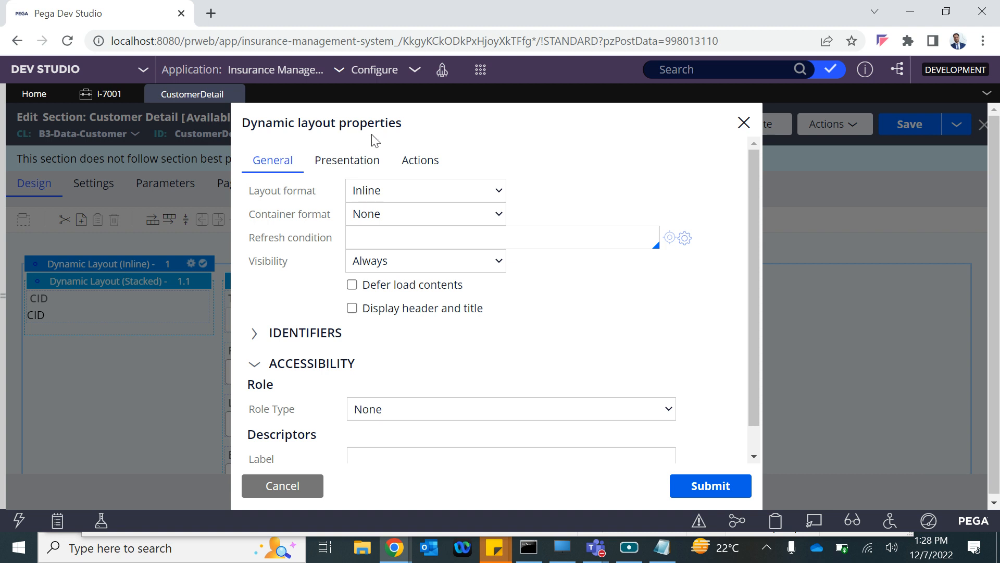
left_click(346, 162)
scroll(326, 396, "down", 4)
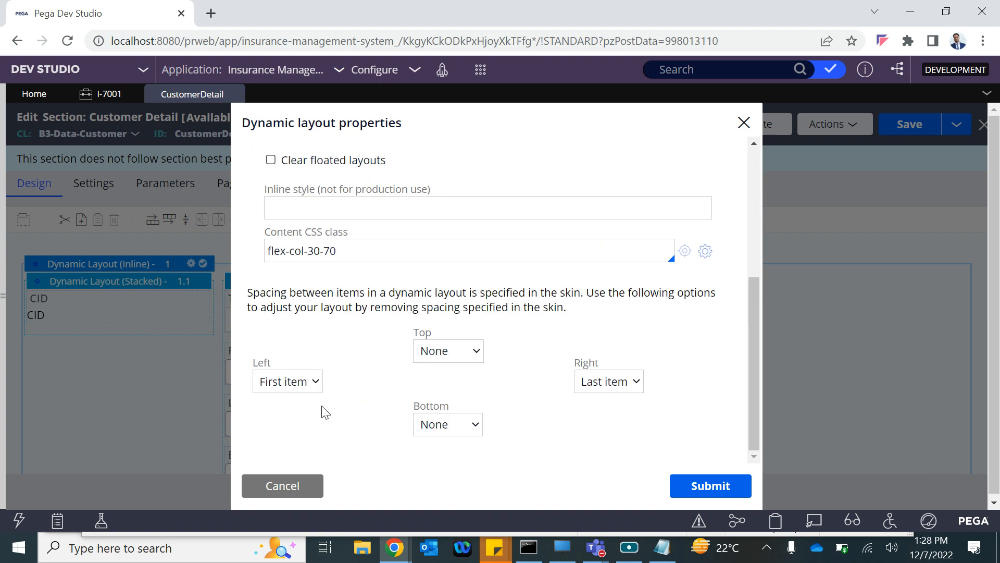
left_click(286, 485)
scroll(297, 408, "down", 2)
scroll(296, 408, "up", 2)
scroll(296, 409, "down", 1)
scroll(297, 409, "up", 1)
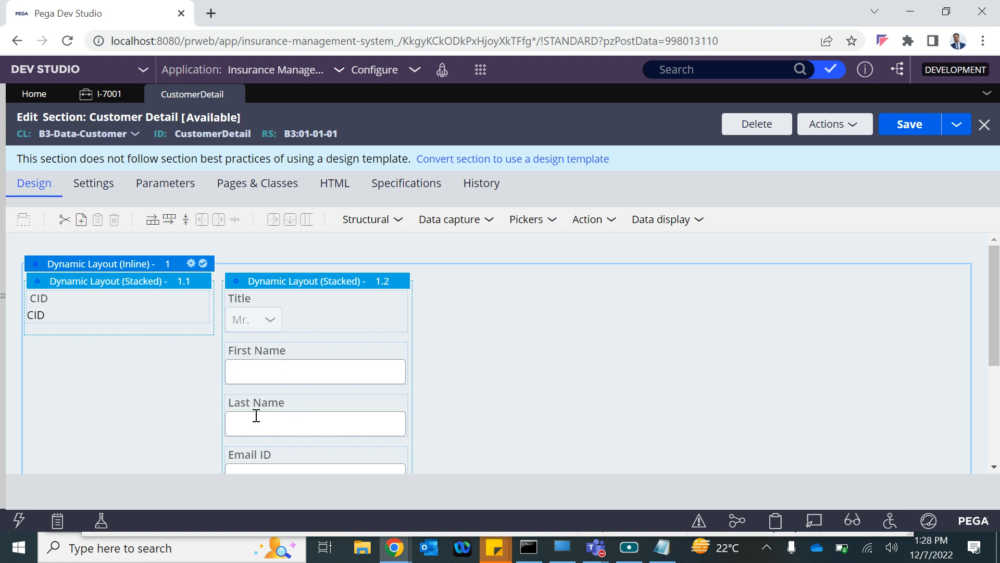
Change the outer dynamic layout's format to Inline grid double and apply it
double_click(171, 261)
left_click(396, 193)
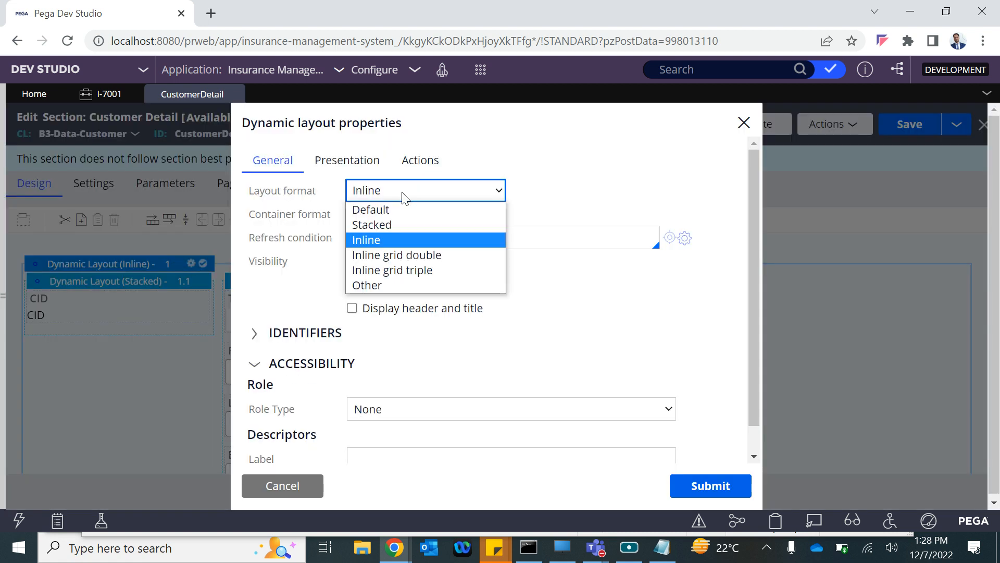
left_click(383, 255)
left_click(705, 485)
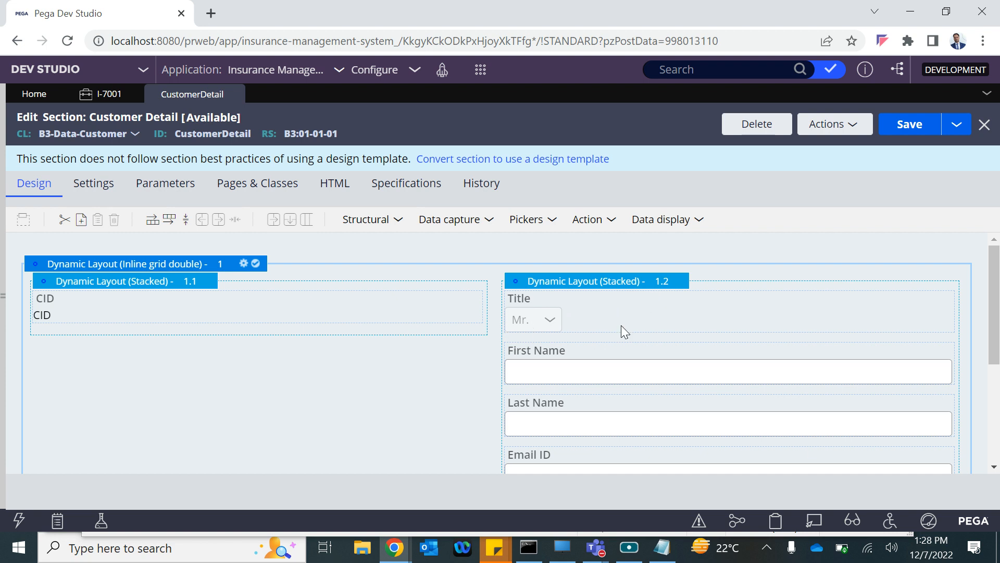
Insert a new dynamic layout above the Title field inside the nested Stacked layout 1.2
scroll(521, 312, "down", 1)
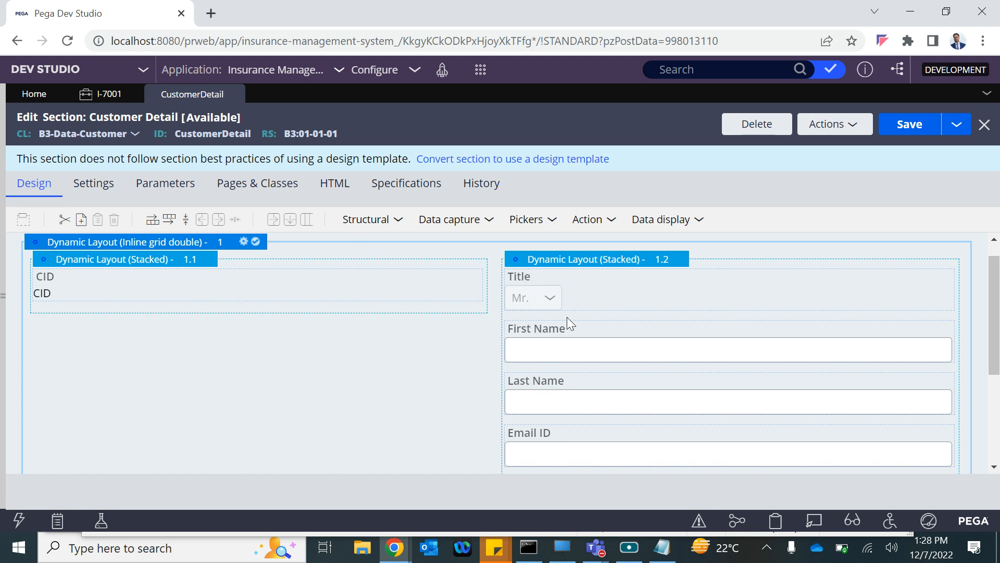
left_click(627, 259)
left_click(360, 219)
left_click_drag(388, 244, 521, 300)
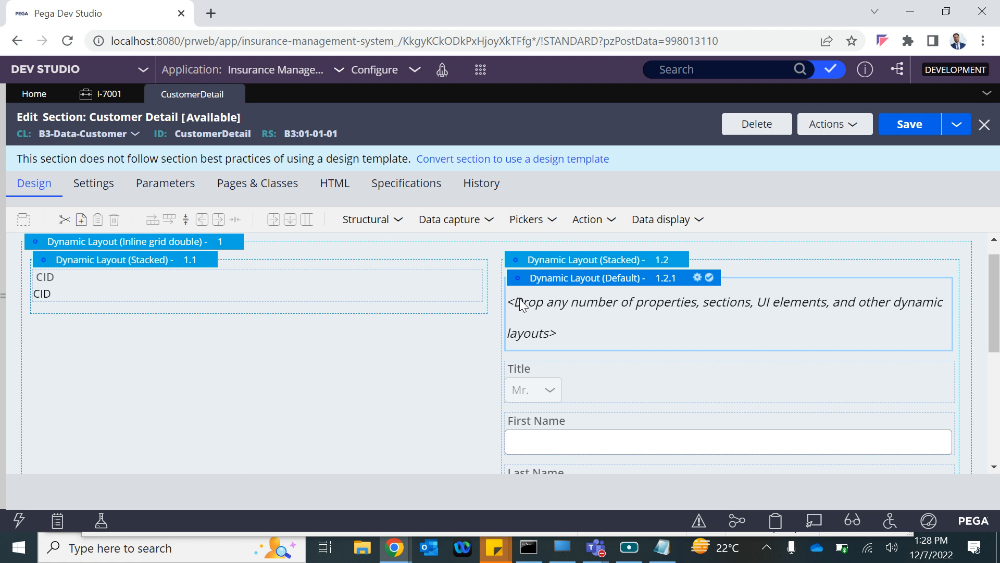
Move the Title, First Name and Last Name fields into the new dynamic layout 1.2.1
left_click_drag(573, 388, 561, 326)
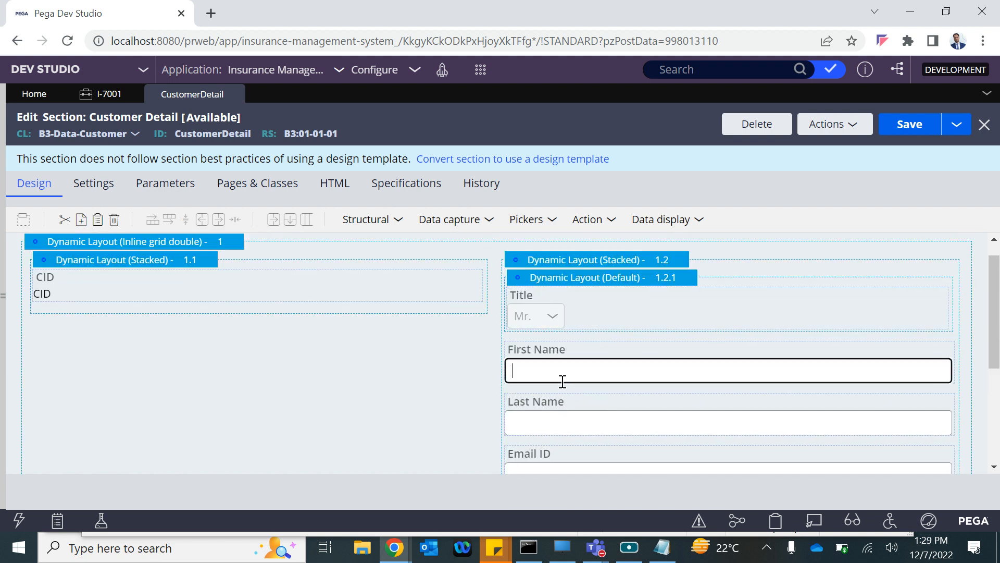
left_click_drag(585, 373, 636, 319)
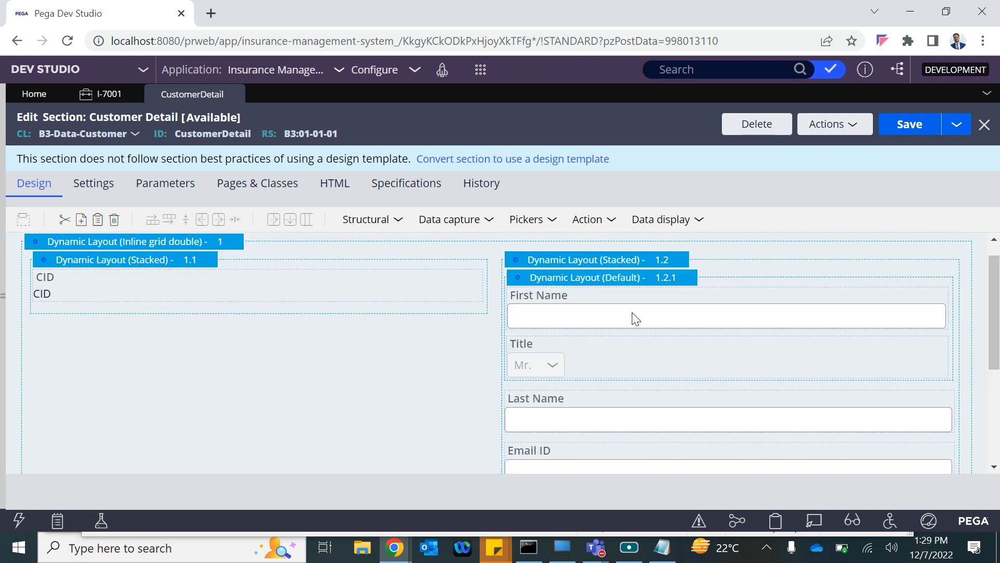
scroll(611, 386, "down", 2)
left_click_drag(559, 313, 562, 265)
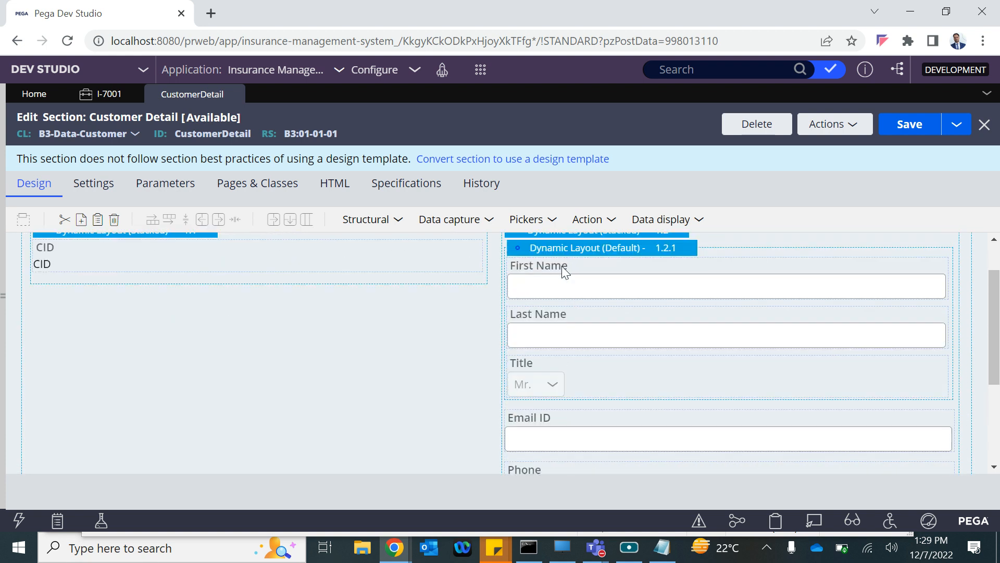
Set dynamic layout 1.2.1's format to Inline and move the Title field ahead of First Name
left_click(692, 300)
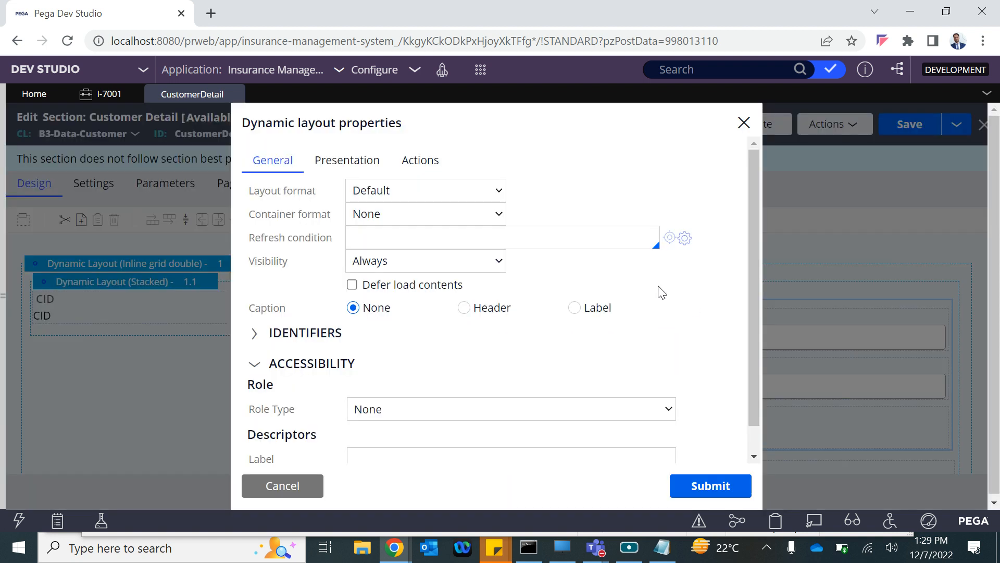
left_click(358, 161)
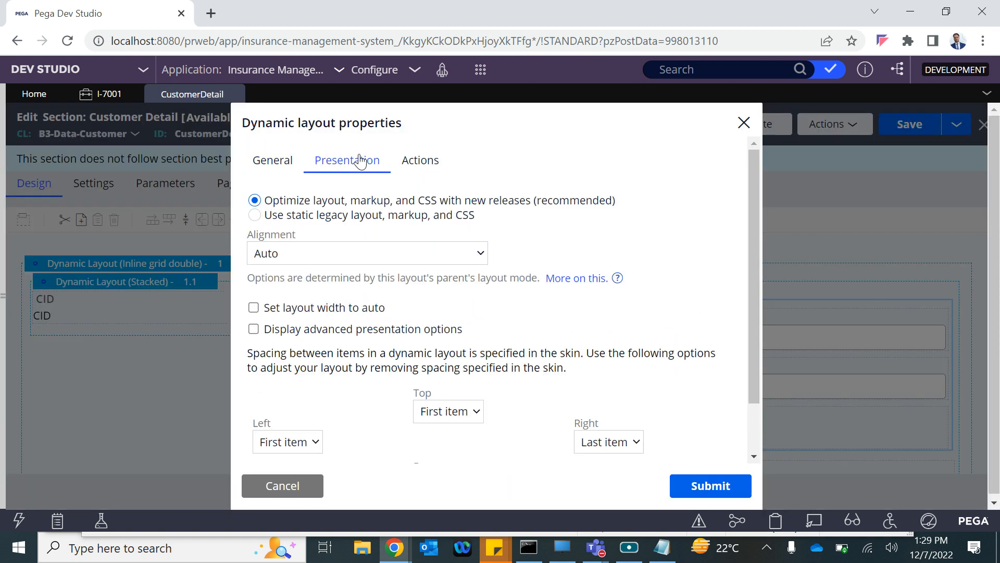
left_click(273, 161)
left_click(402, 193)
left_click(381, 238)
left_click(703, 487)
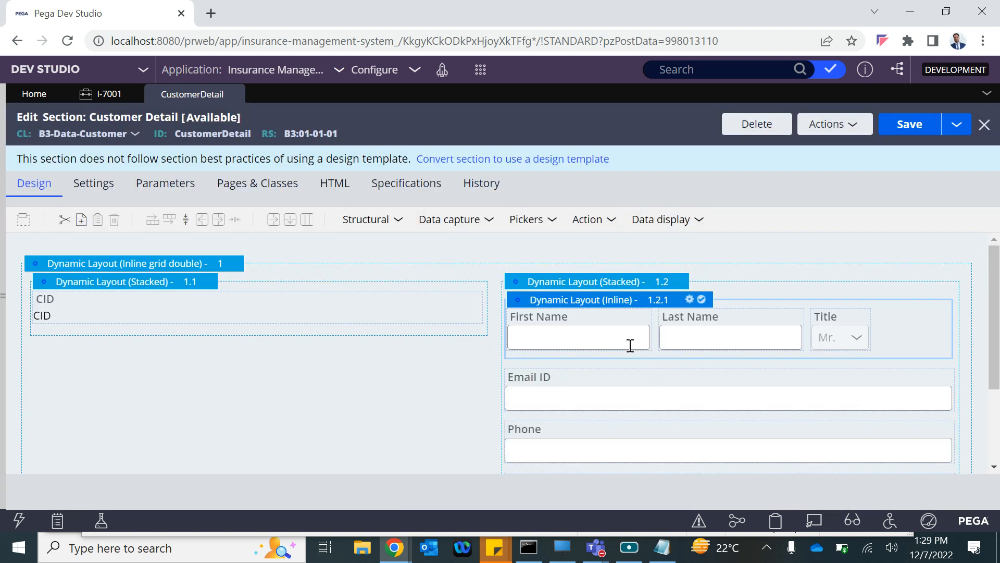
left_click_drag(839, 341, 537, 337)
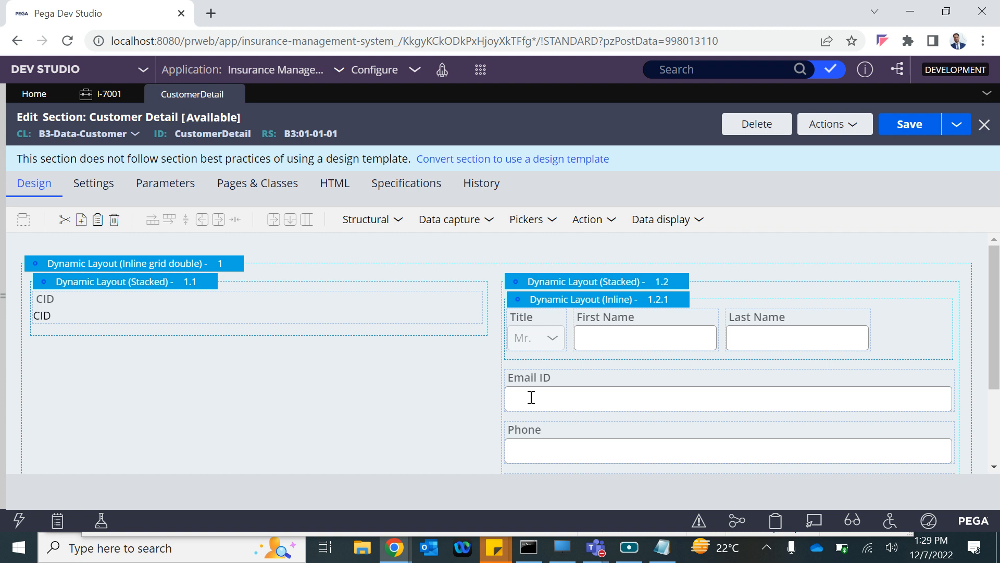
left_click(628, 547)
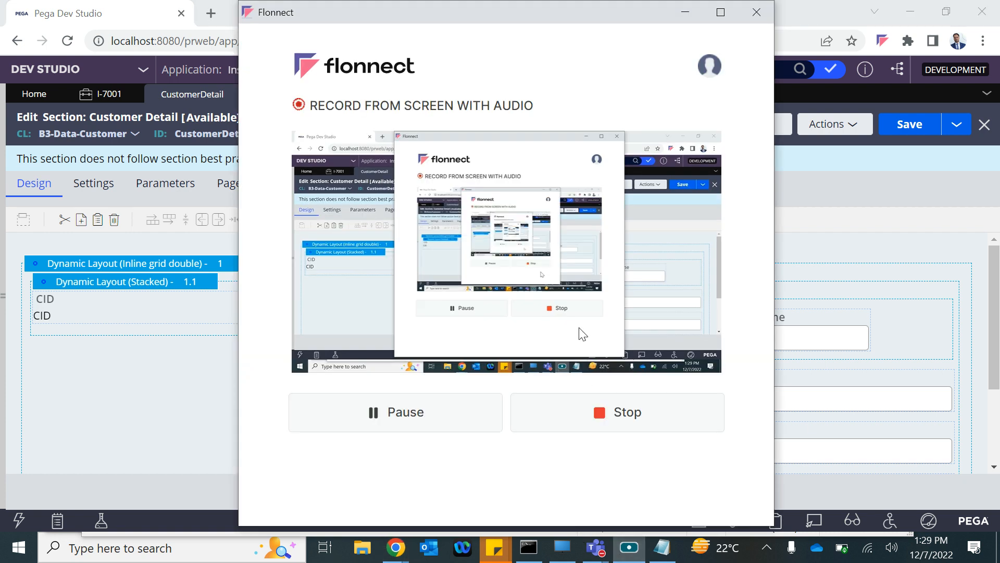
left_click(892, 360)
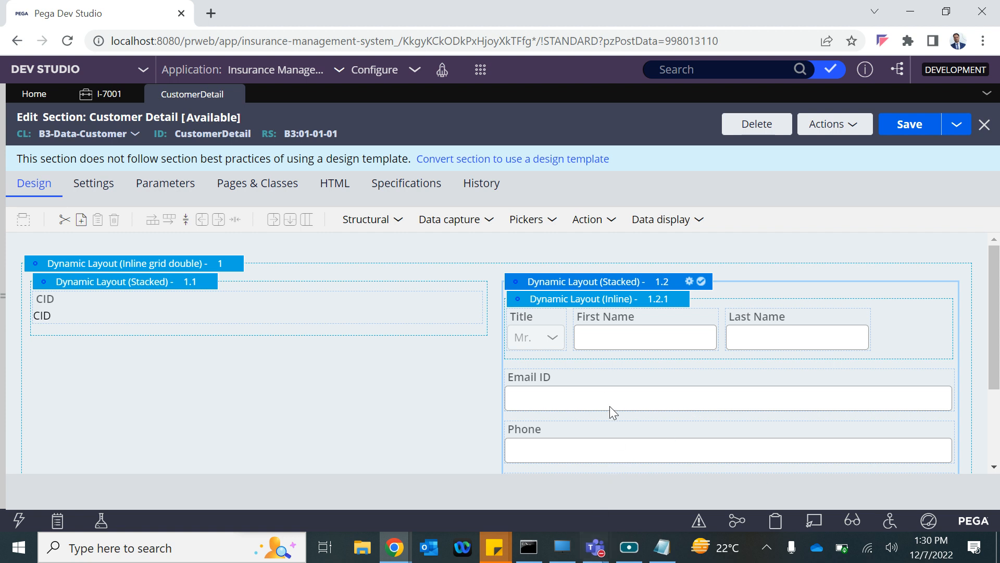
left_click(629, 547)
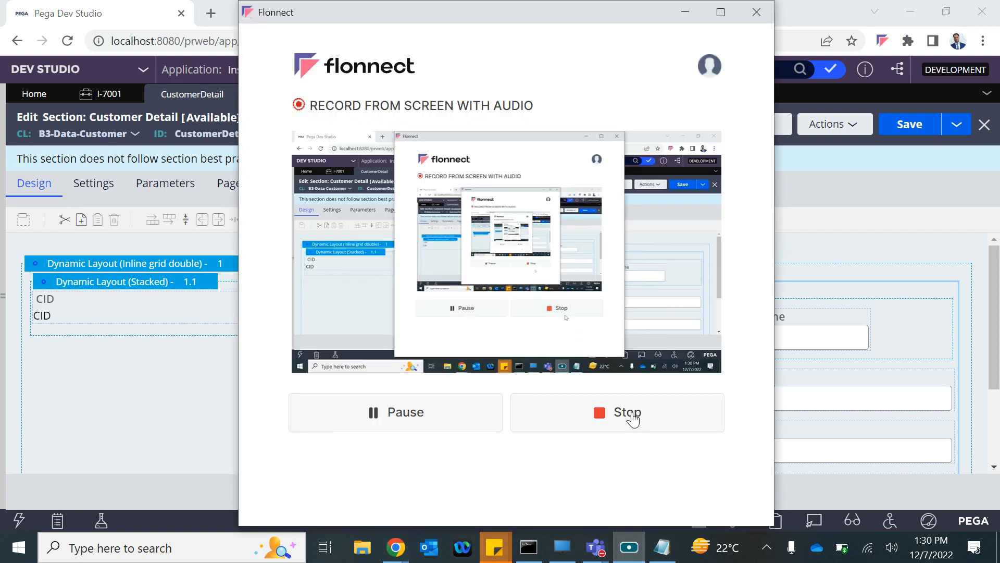
left_click(155, 383)
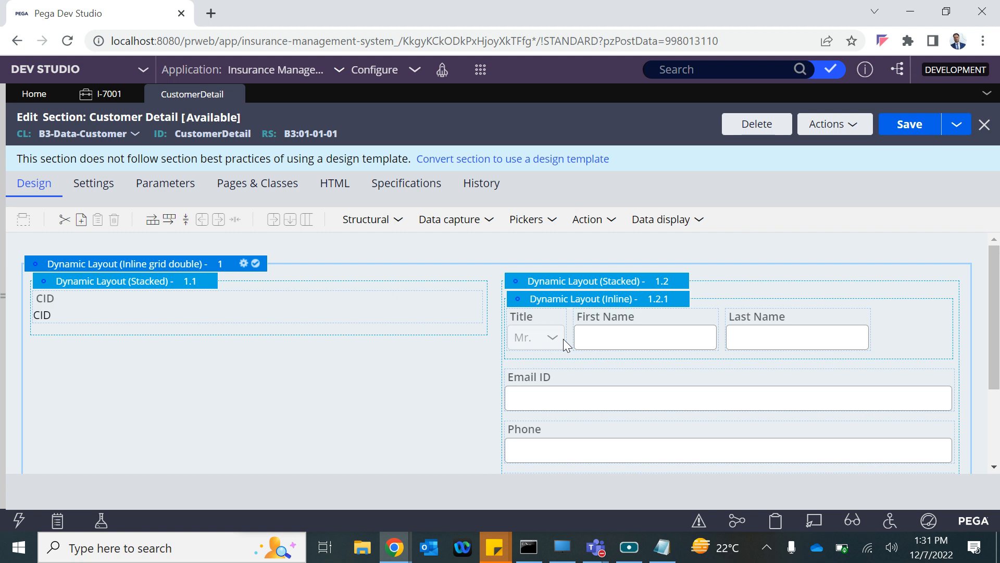
Insert a new dynamic layout between layout 1.2.1 and the Email ID field inside Stacked layout 1.2
scroll(665, 340, "down", 1)
scroll(665, 340, "up", 1)
scroll(623, 406, "down", 3)
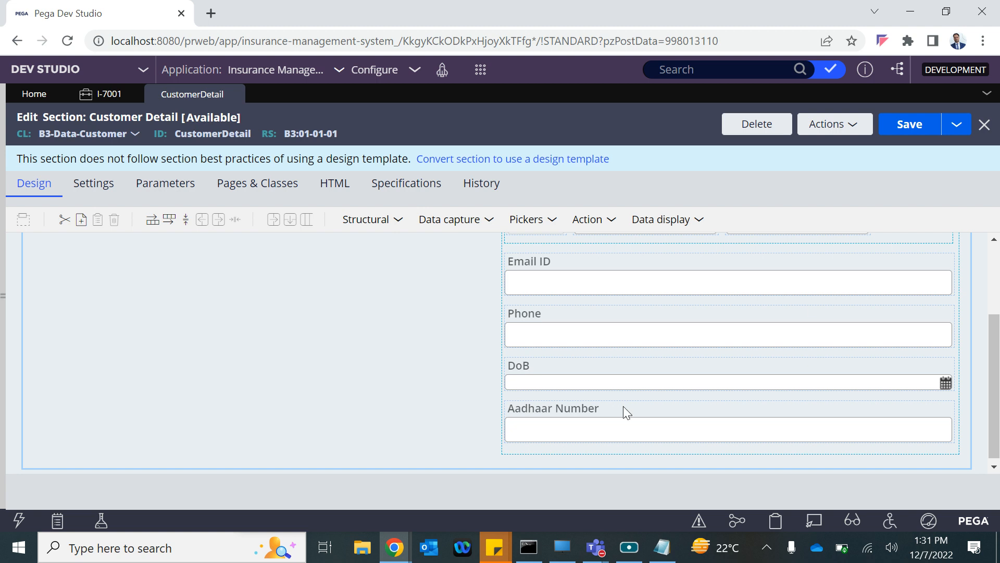
scroll(608, 327, "up", 1)
scroll(573, 419, "down", 1)
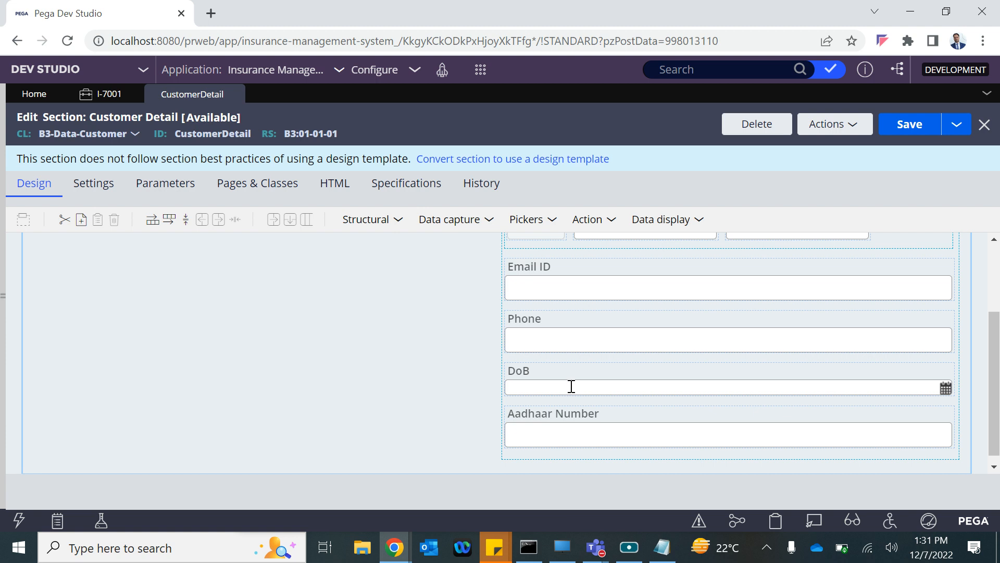
scroll(576, 337, "up", 2)
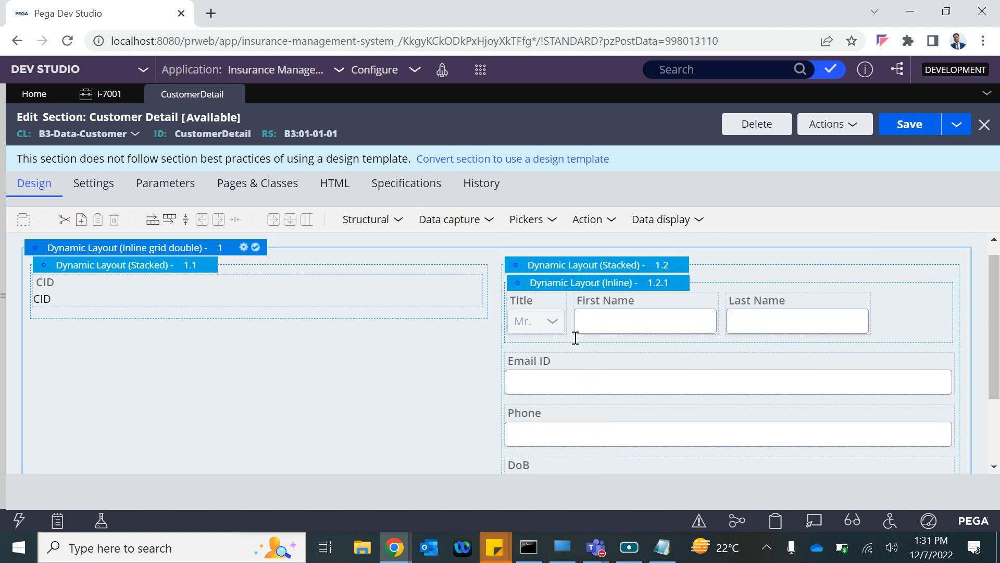
left_click(379, 221)
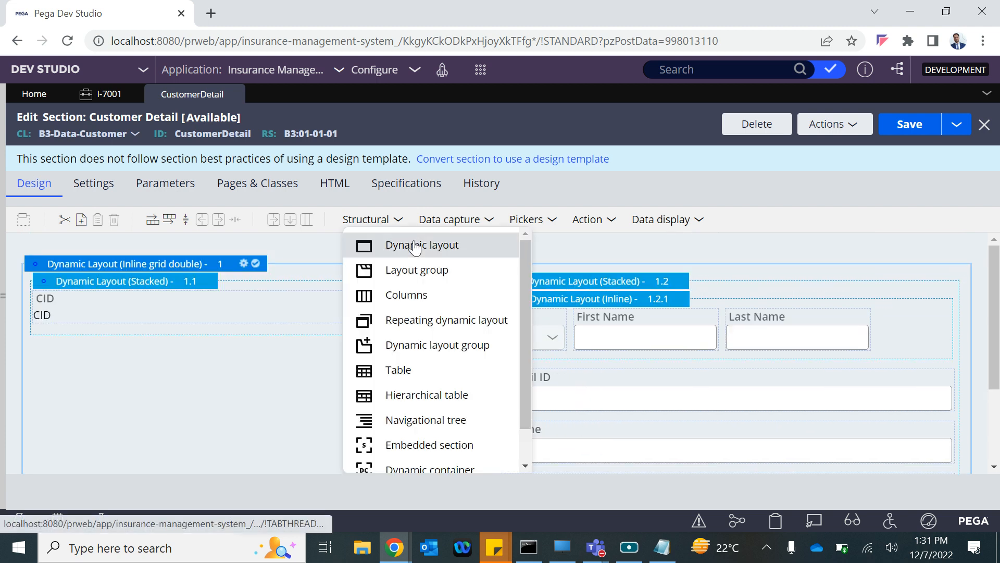
left_click_drag(398, 246, 525, 402)
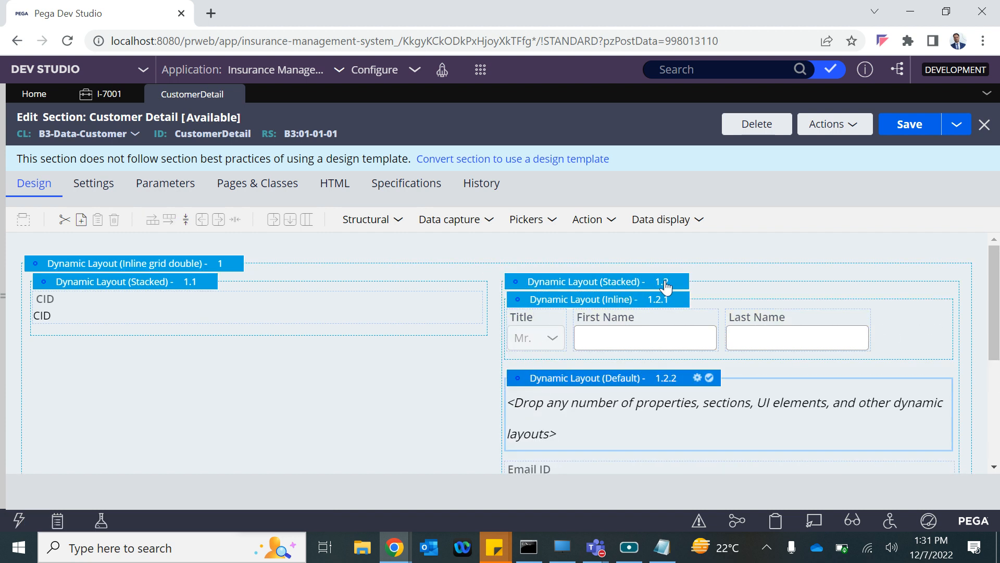
Move the Email ID field into the new dynamic layout 1.2.2
left_click(167, 263)
left_click(177, 284)
left_click(563, 286)
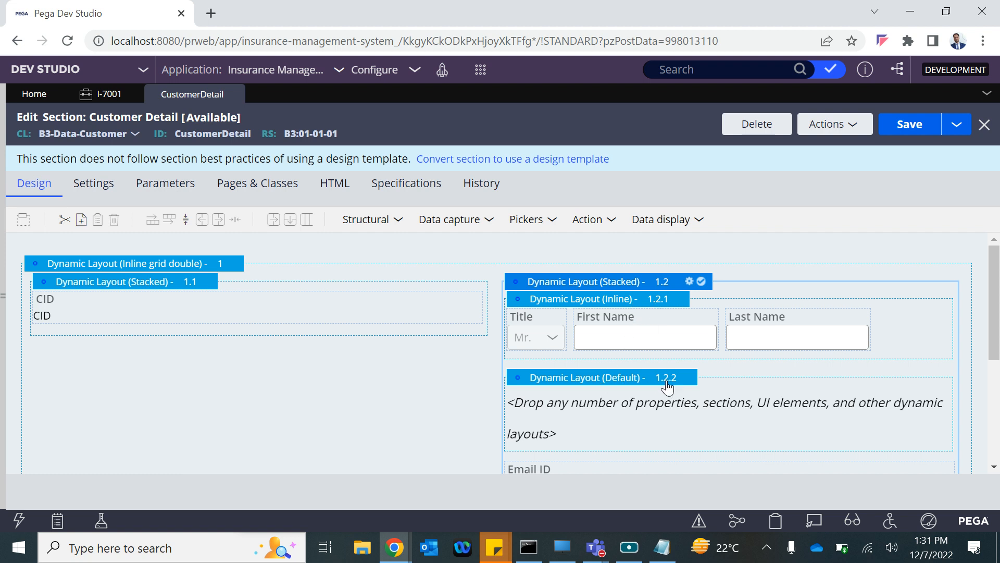
scroll(596, 430, "down", 1)
left_click(563, 429)
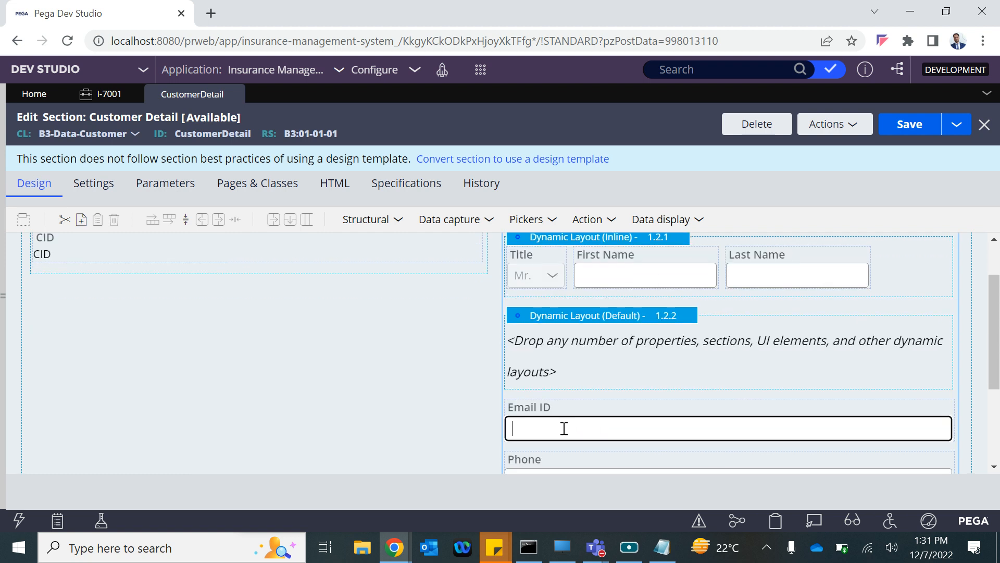
left_click_drag(609, 431, 591, 337)
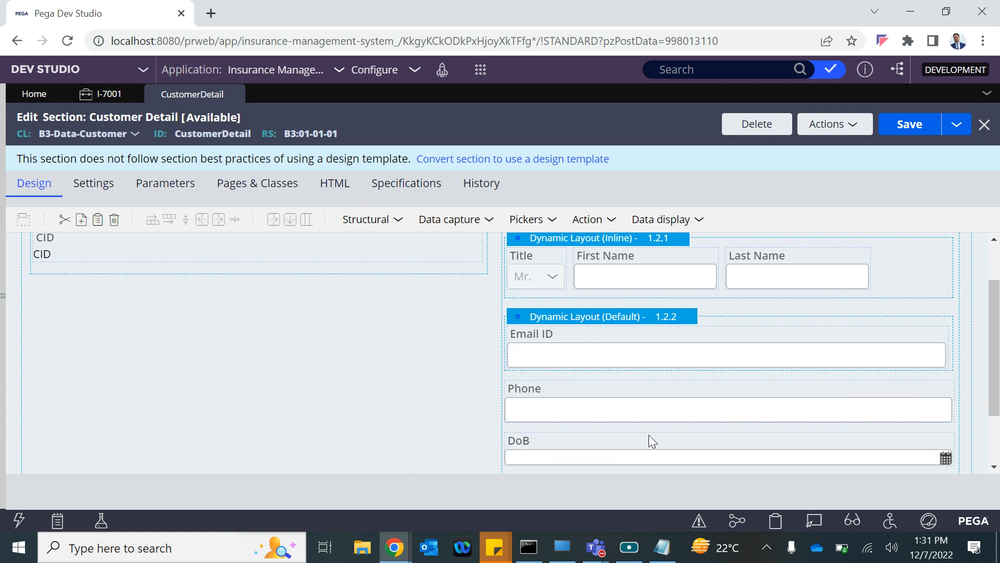
Set dynamic layout 1.2.2's format to Inline grid double and apply it
left_click(688, 318)
left_click(697, 317)
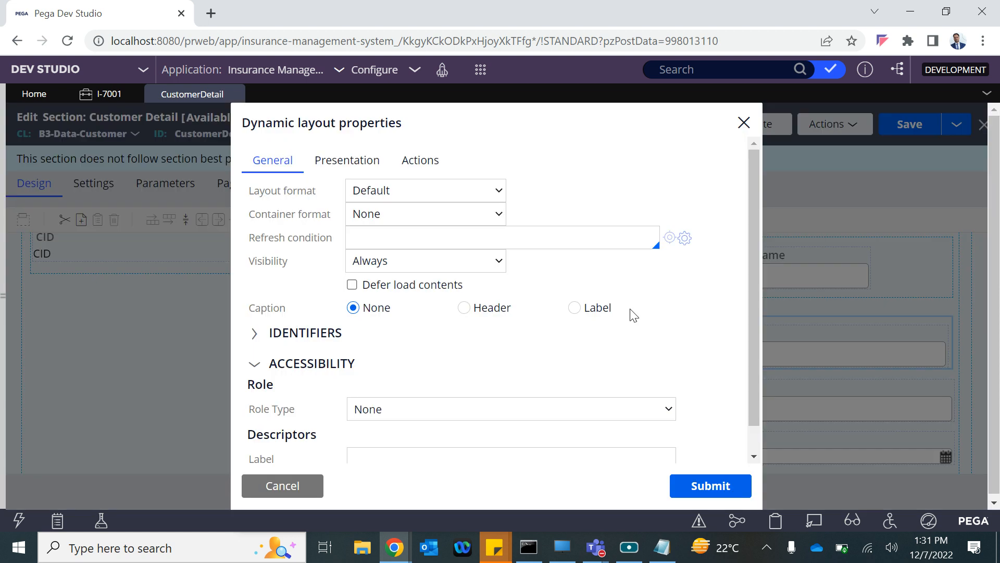
left_click(366, 193)
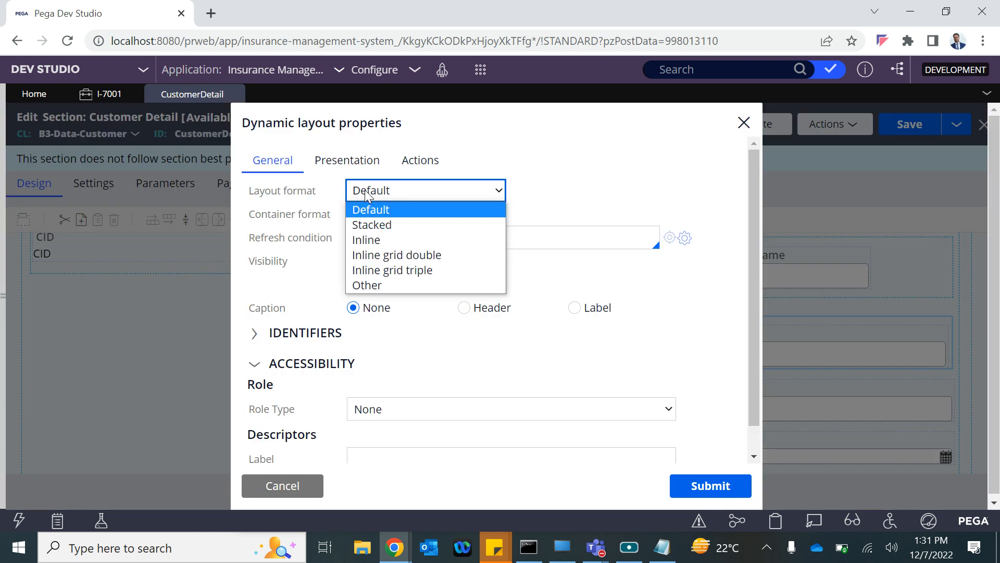
left_click(380, 256)
left_click(708, 490)
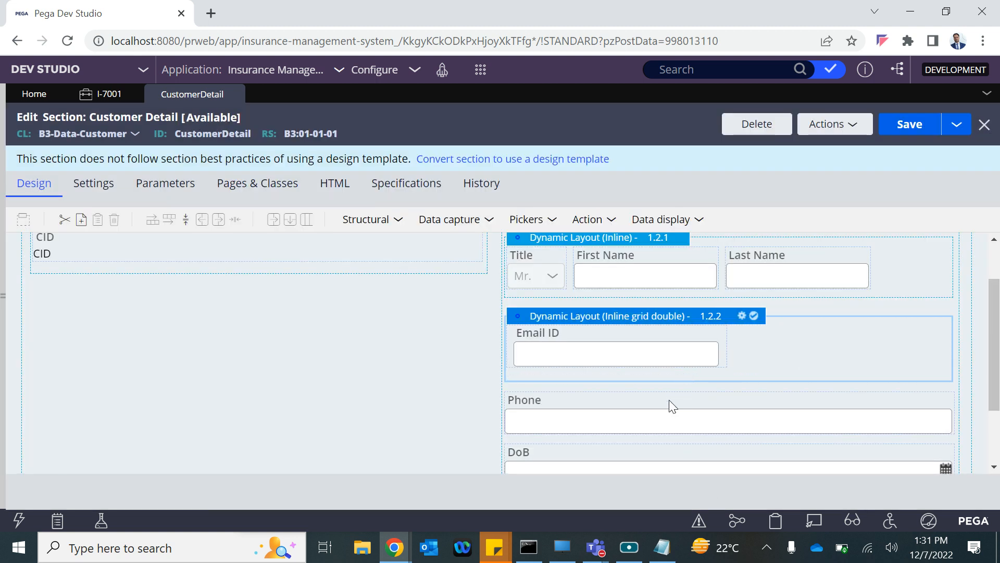
Move the Phone, DoB and Aadhaar Number fields into dynamic layout 1.2.2 after Email ID
left_click_drag(630, 419, 791, 353)
scroll(791, 352, "down", 1)
left_click(547, 375)
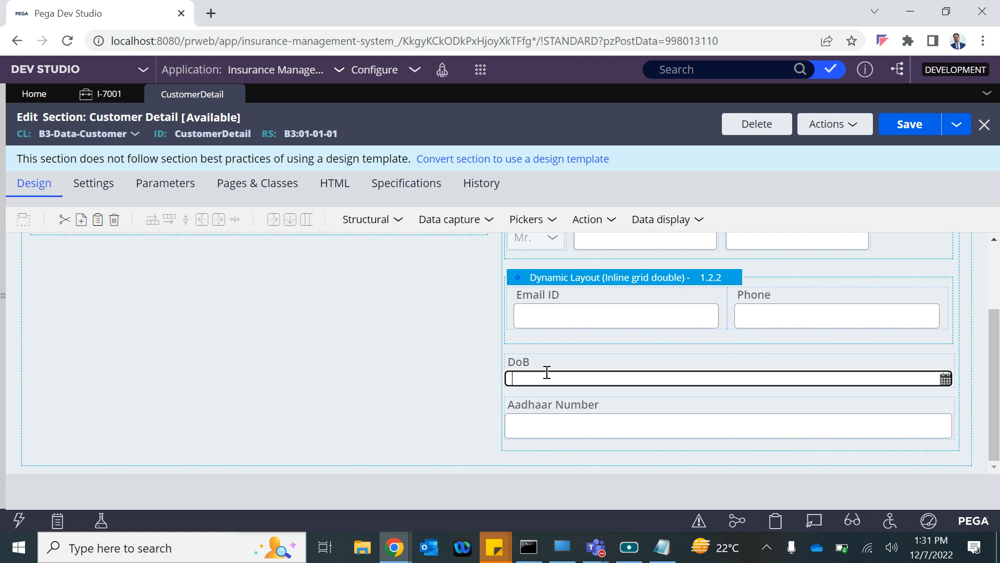
scroll(624, 356, "up", 2)
scroll(624, 357, "down", 2)
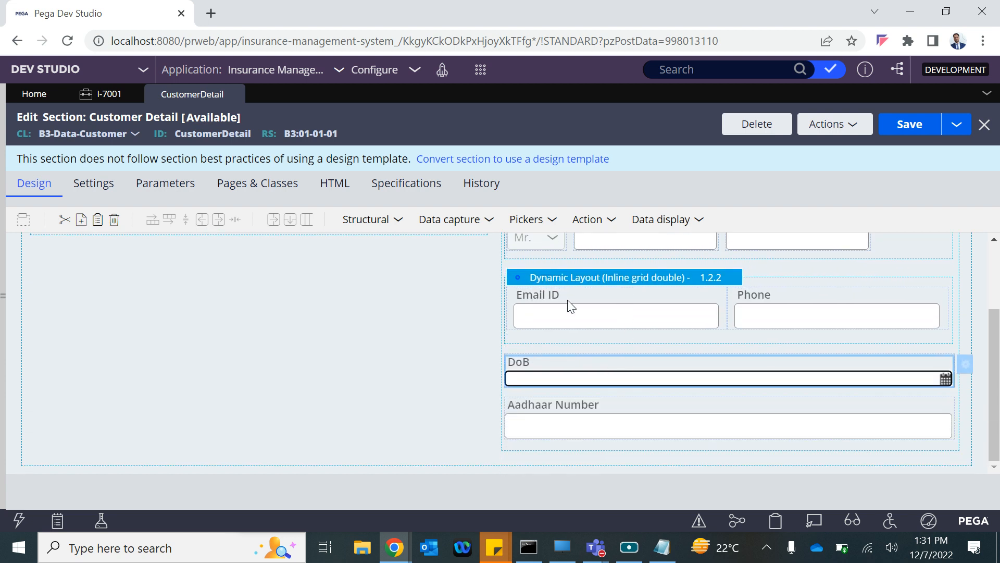
left_click_drag(579, 375, 776, 361)
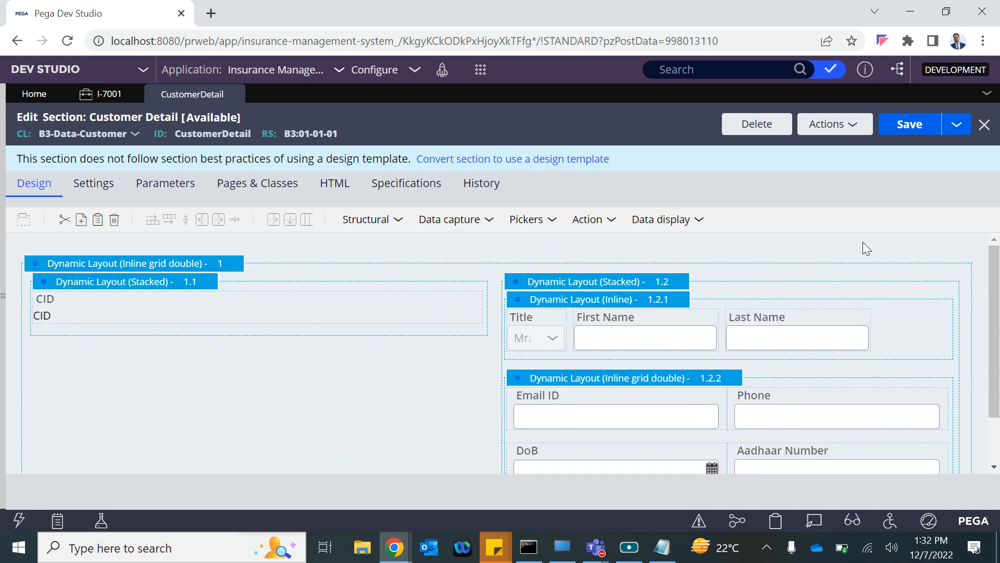
Save the section and preview it in a maximized window, closing the preview when done
left_click(920, 128)
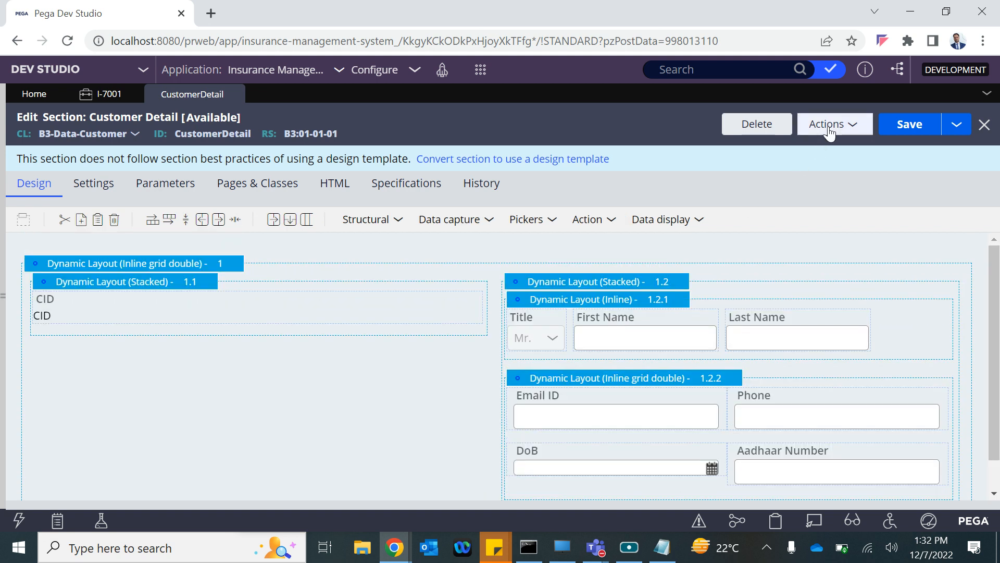
left_click(830, 130)
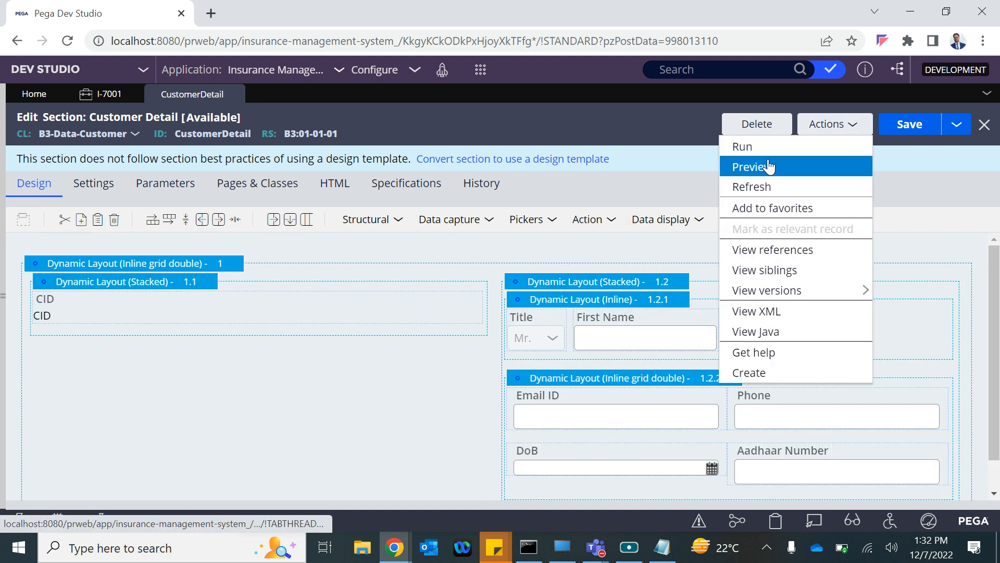
left_click(749, 165)
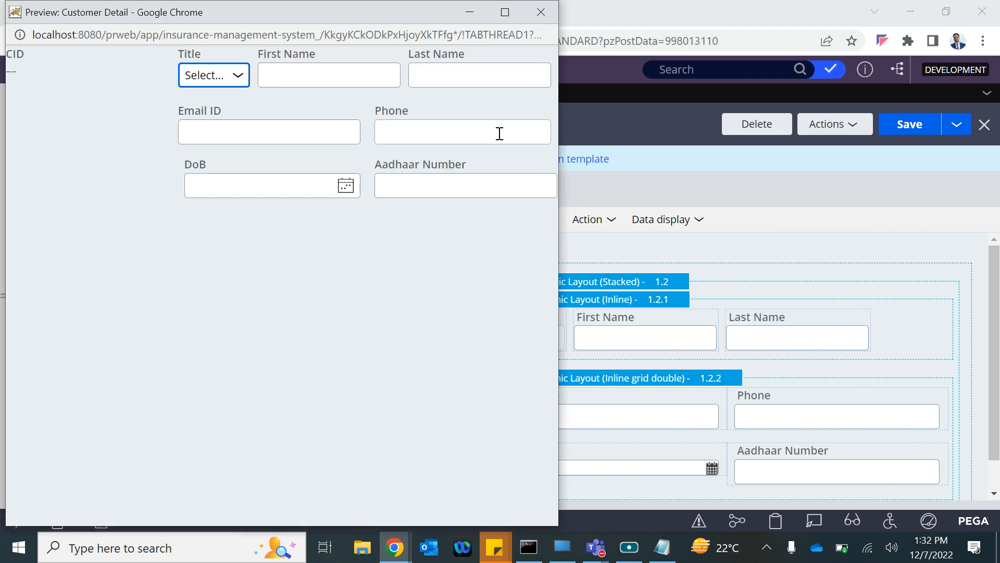
left_click(505, 12)
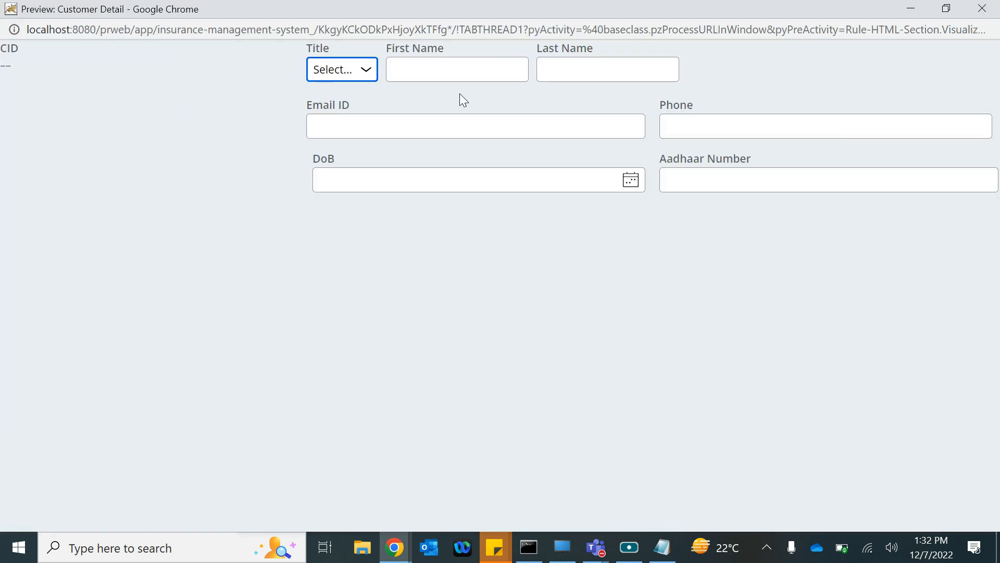
left_click(971, 9)
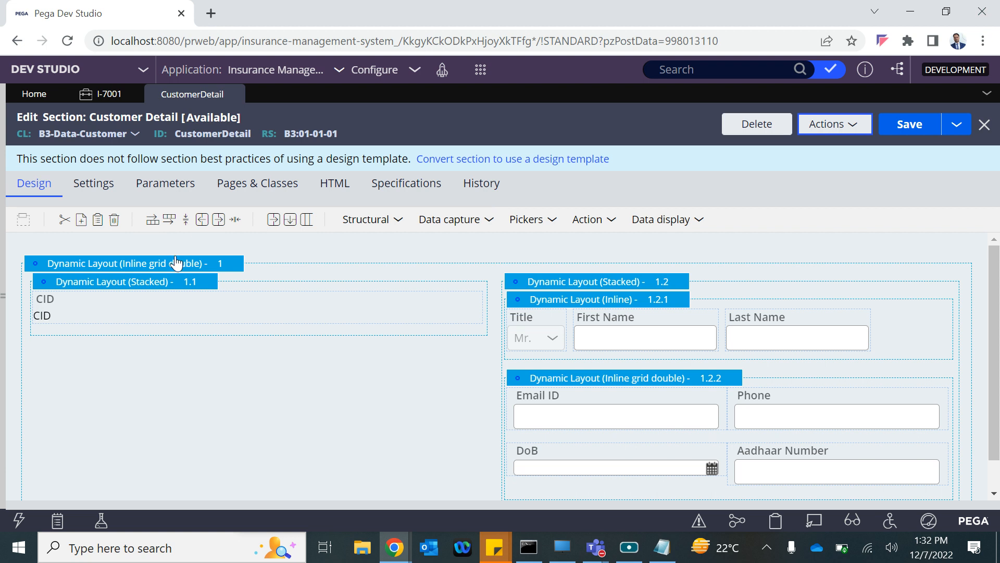
Examine the additional layout formats offered under Other for the outer dynamic layout without applying any
left_click(150, 270)
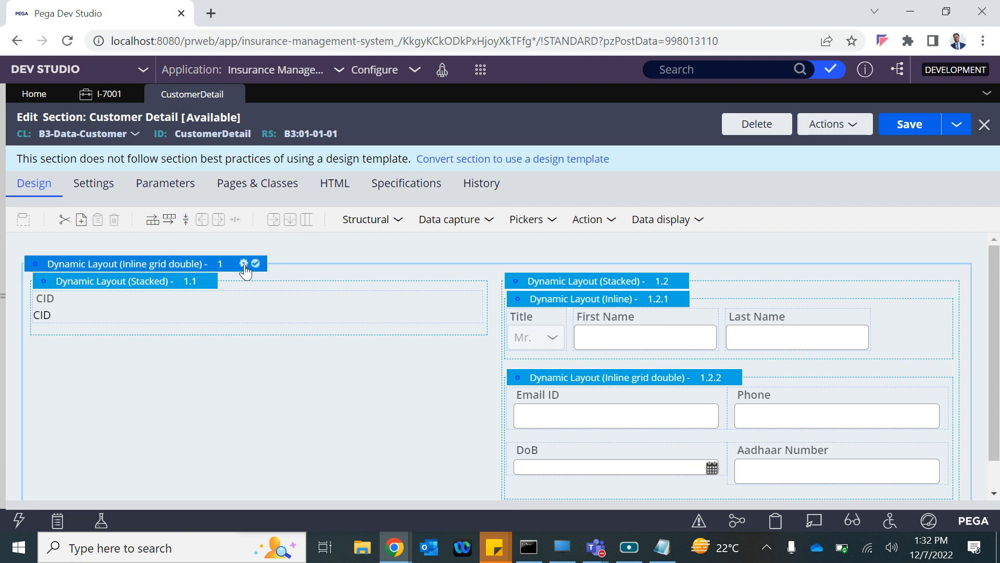
left_click(247, 264)
left_click(386, 190)
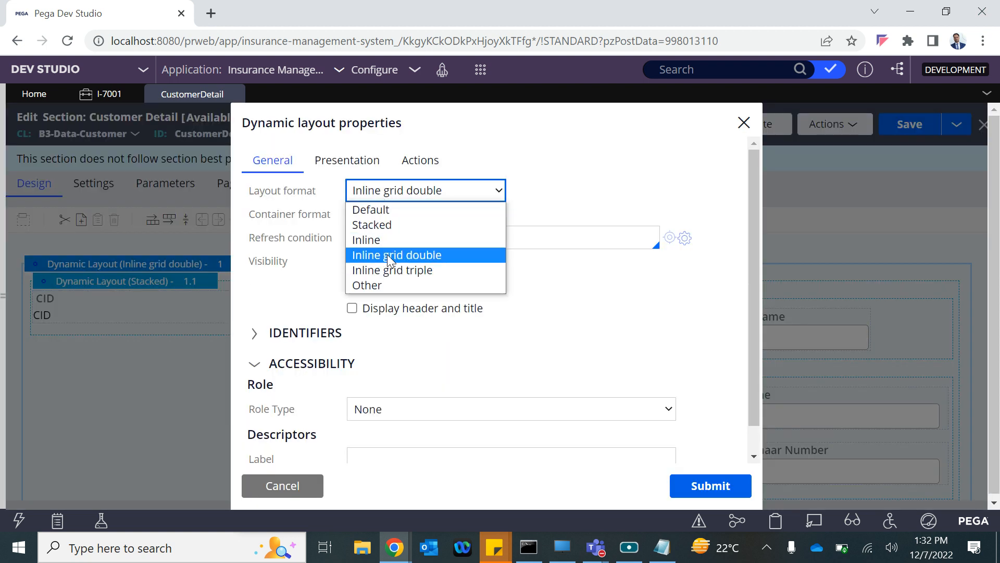
left_click(364, 285)
left_click(562, 190)
key("Down")
key("Down")
key("Down")
key("Down")
key("Down")
key("Down")
key("Down")
key("Down")
key("Down")
key("Up")
key("Up")
key("Up")
key("Up")
key("Up")
key("Down")
key("Down")
key("Down")
key("Down")
key("Down")
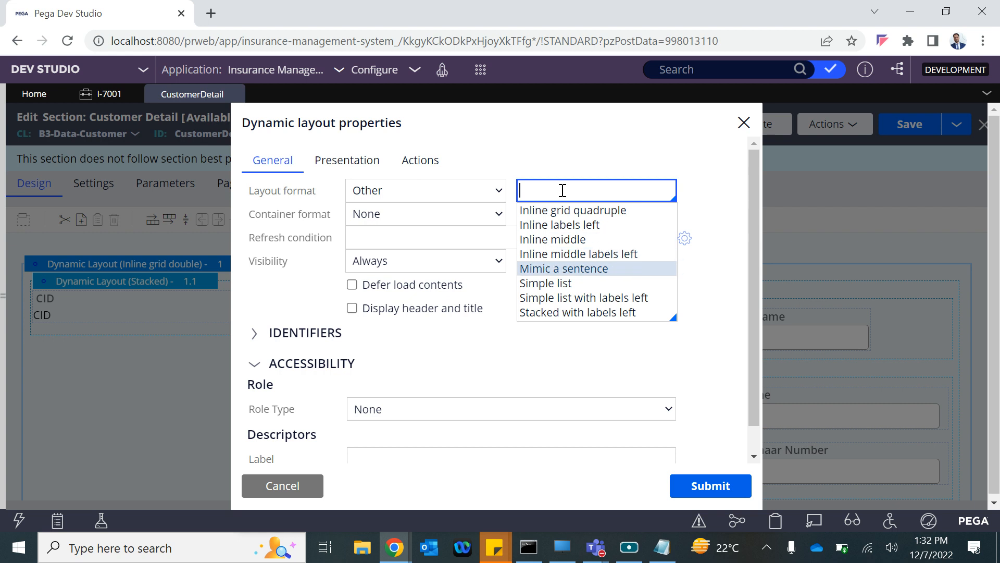
key("Up")
key("Up")
key("Up")
key("Up")
key("Up")
key("Up")
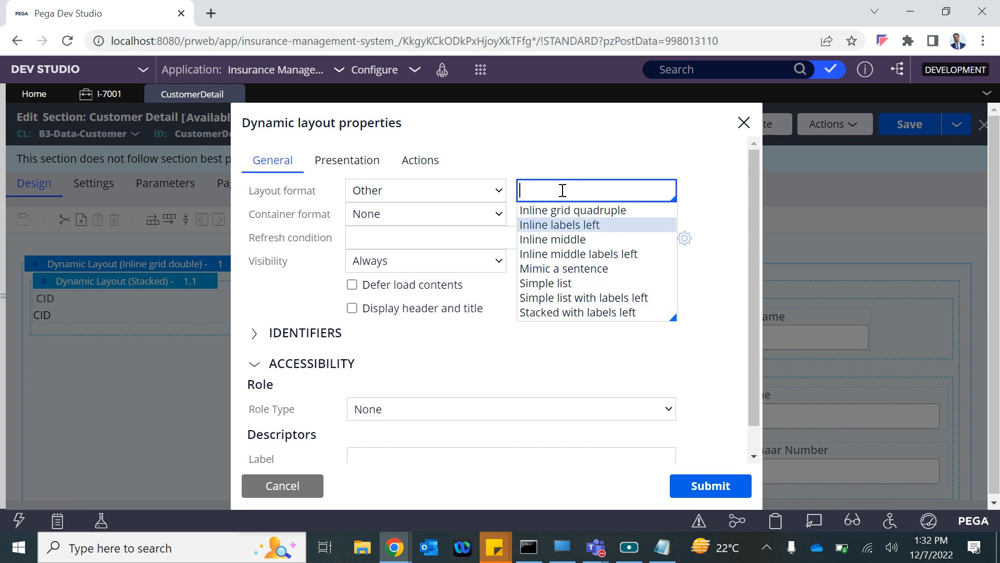
left_click(273, 489)
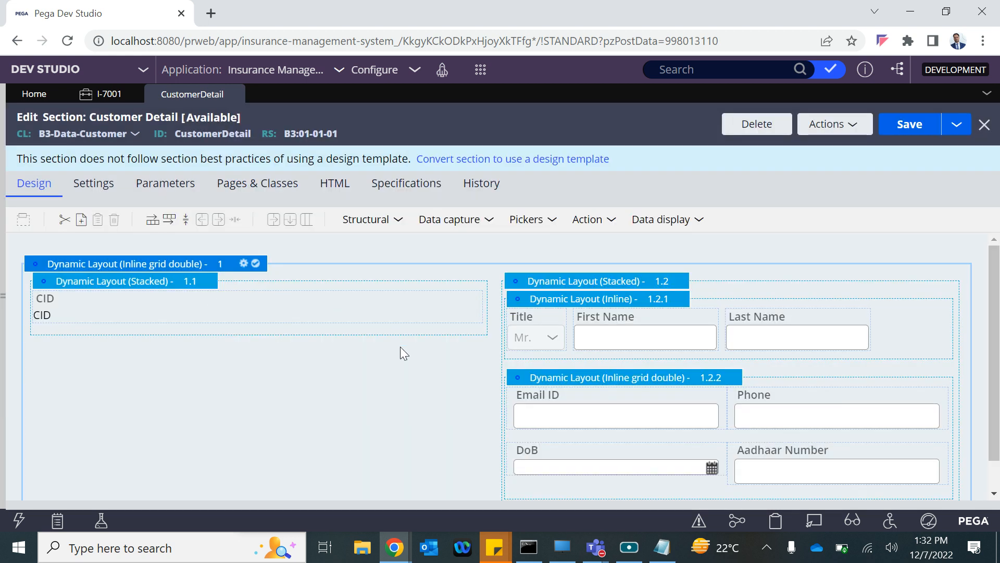
Change outer dynamic layout 1's format to Inline, apply it and save the section
left_click(918, 136)
double_click(172, 266)
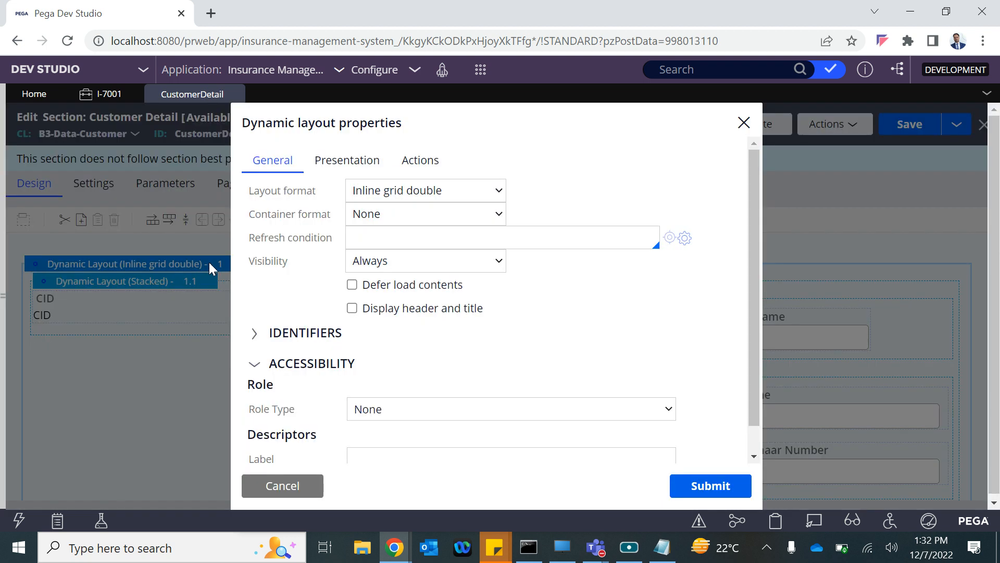
left_click(437, 191)
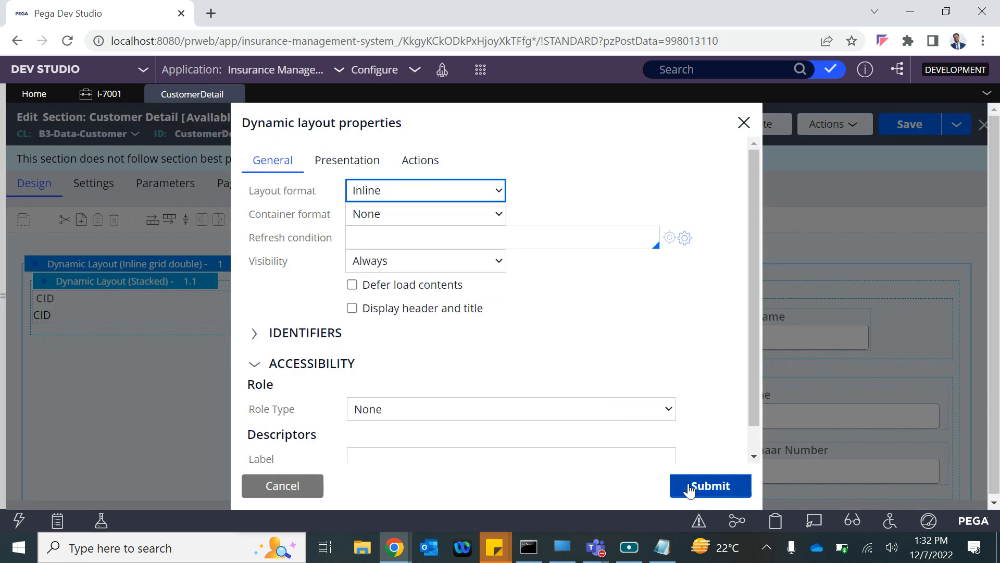
left_click(692, 485)
left_click(909, 128)
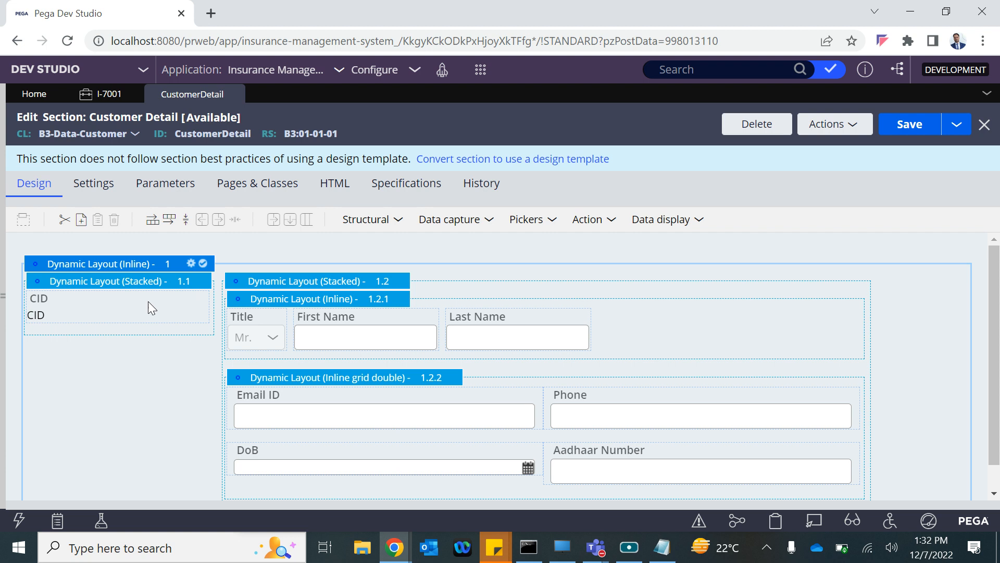
Refresh the open Insurance Plan case, discarding its unsaved changes, and open its Apply assignment
left_click(104, 94)
left_click(223, 191)
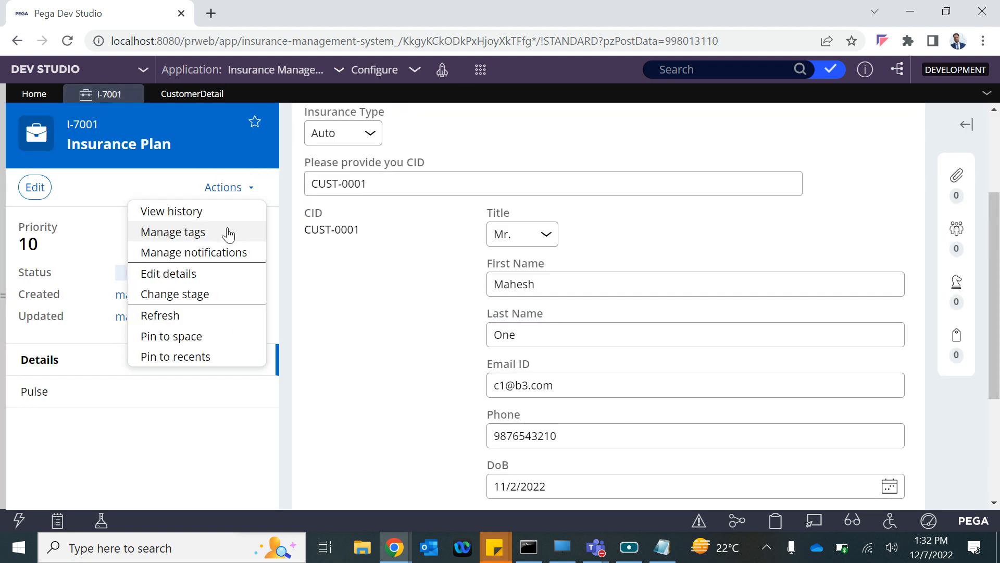
left_click(179, 318)
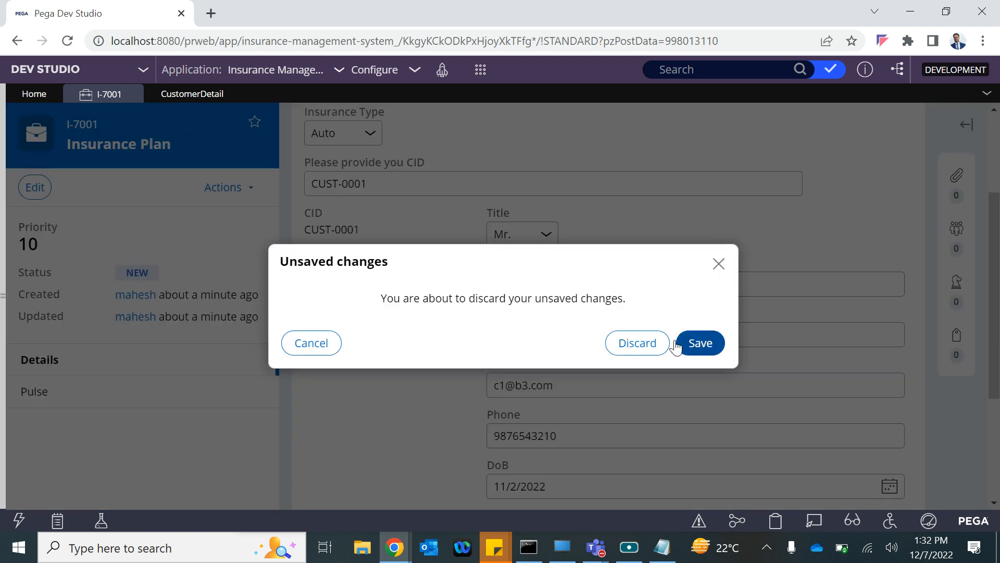
left_click(637, 343)
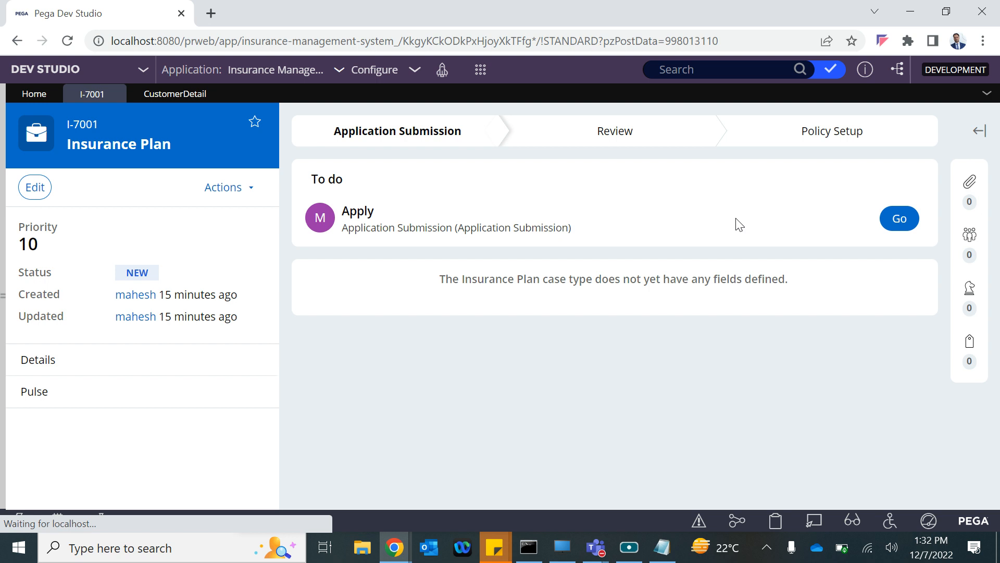
left_click(894, 221)
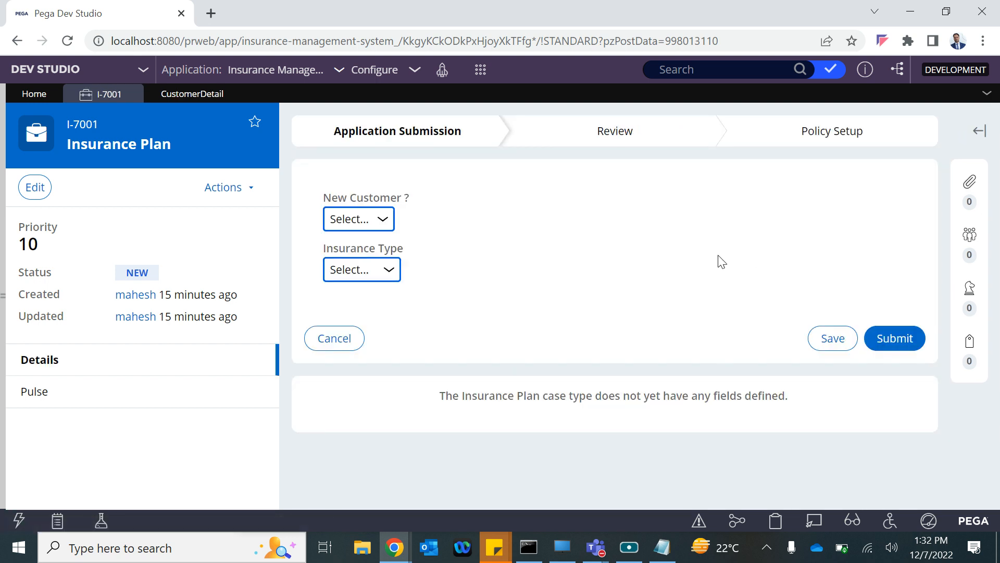
Set New Customer to No and enter the existing customer's ID so their details load
left_click(365, 224)
left_click(339, 269)
left_click(372, 322)
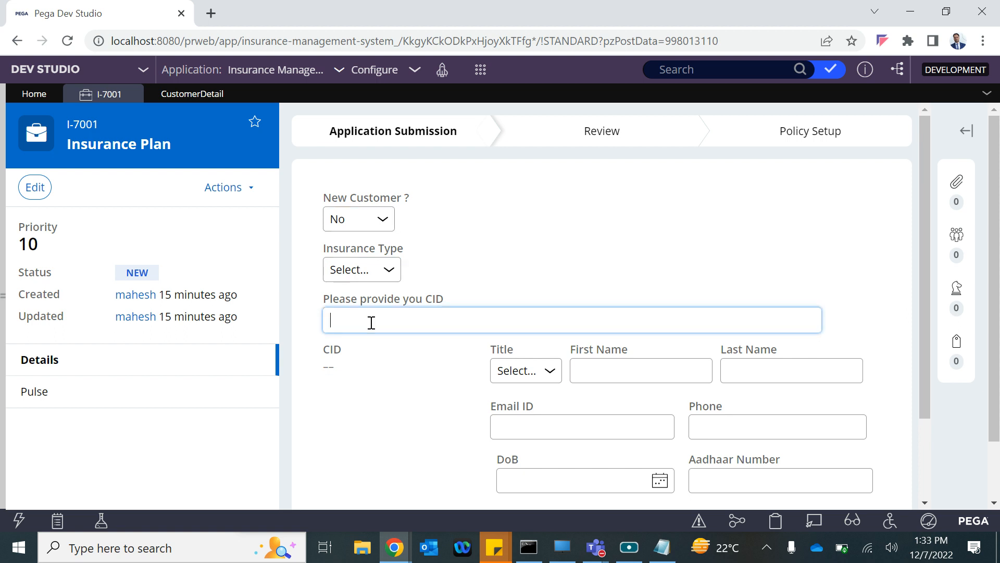
type("CUST-0001")
left_click(344, 407)
Review how the customer detail fields are arranged in the case's application form
scroll(491, 412, "down", 2)
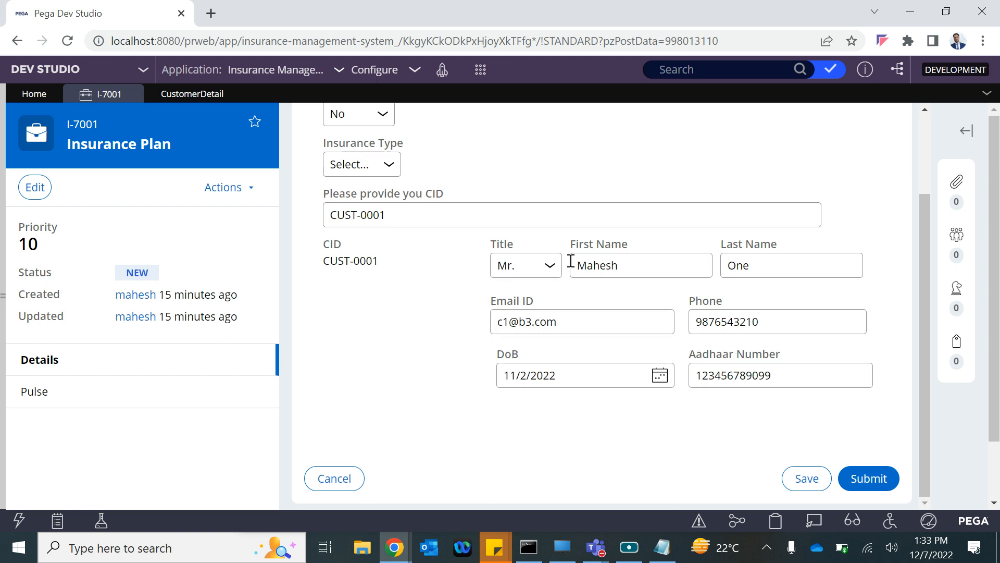
scroll(561, 324, "up", 2)
scroll(563, 323, "down", 2)
left_click(656, 268)
left_click(780, 274)
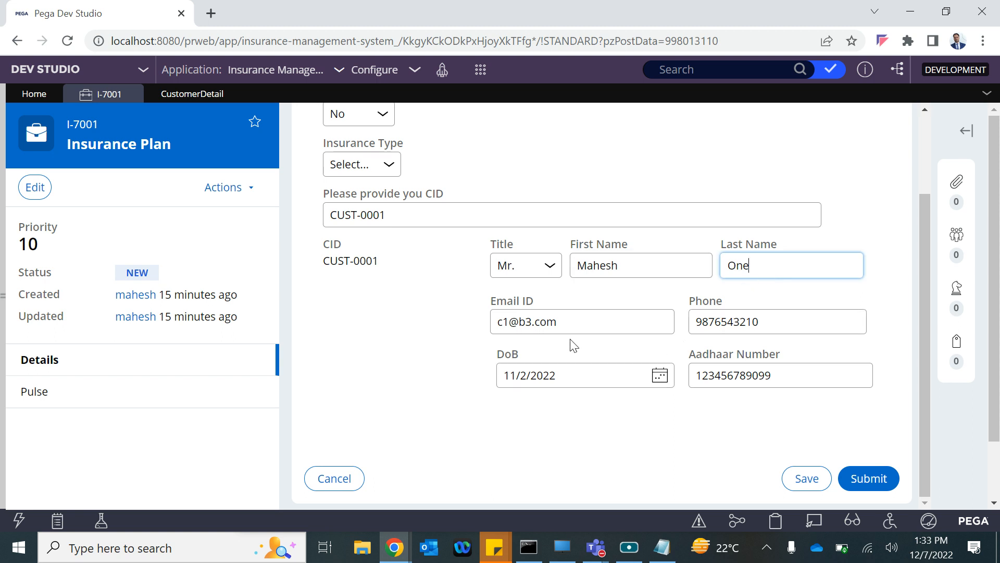
scroll(526, 335, "up", 2)
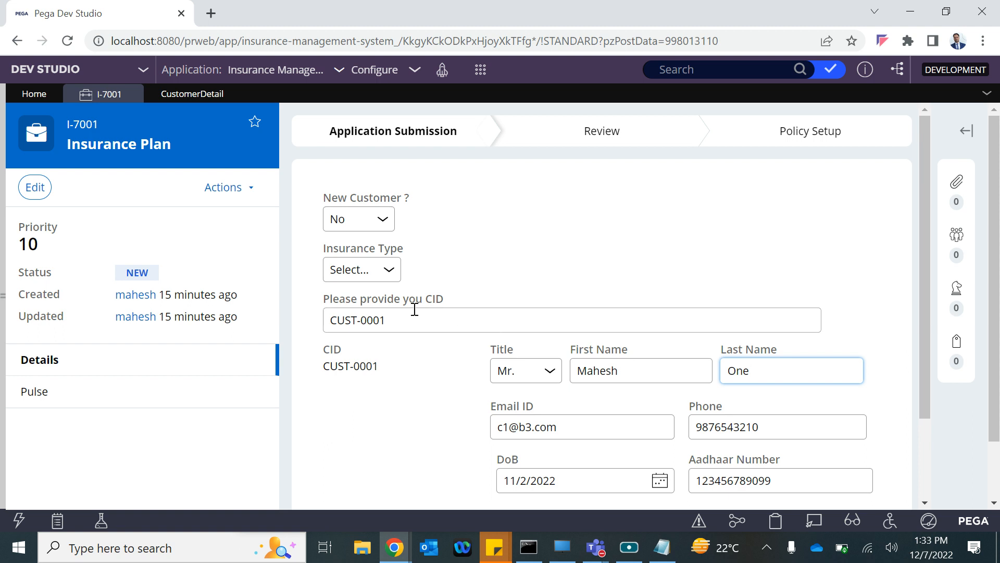
Examine how the CID, name, contact, DoB and Aadhaar fields are nested in the CustomerDetail section's dynamic layouts
left_click(185, 94)
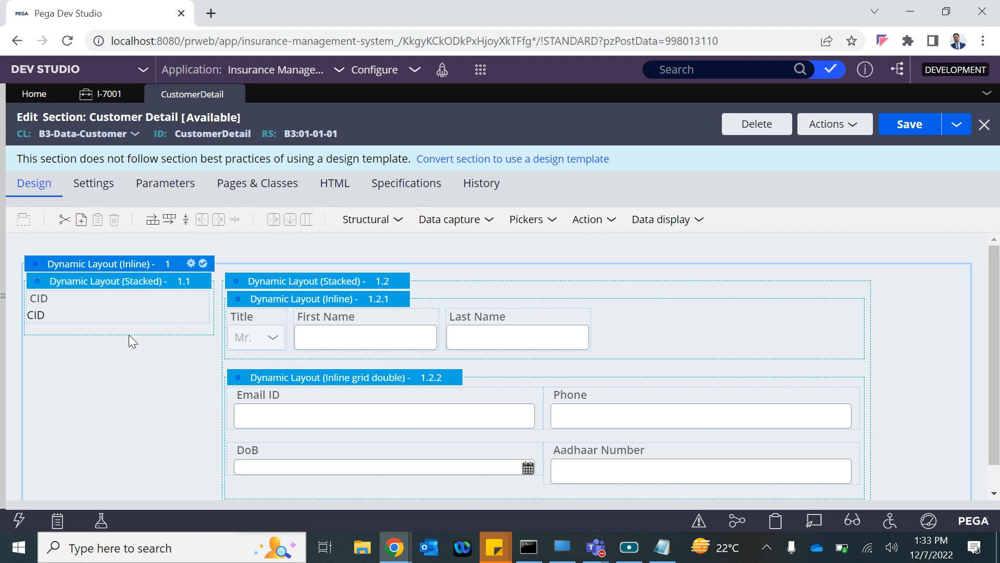
left_click(258, 335)
left_click(360, 331)
left_click(277, 334)
left_click(365, 336)
left_click(495, 336)
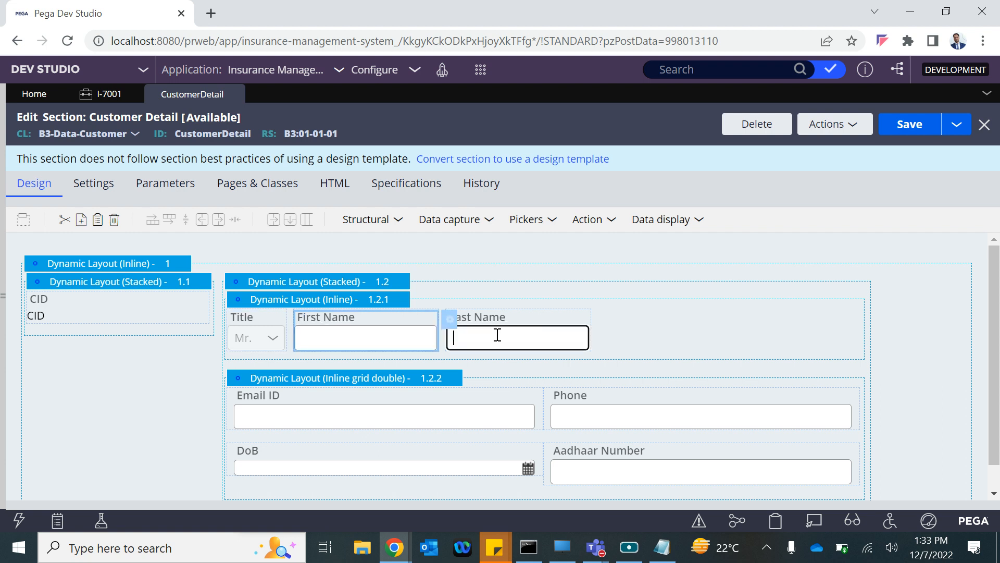
left_click(375, 468)
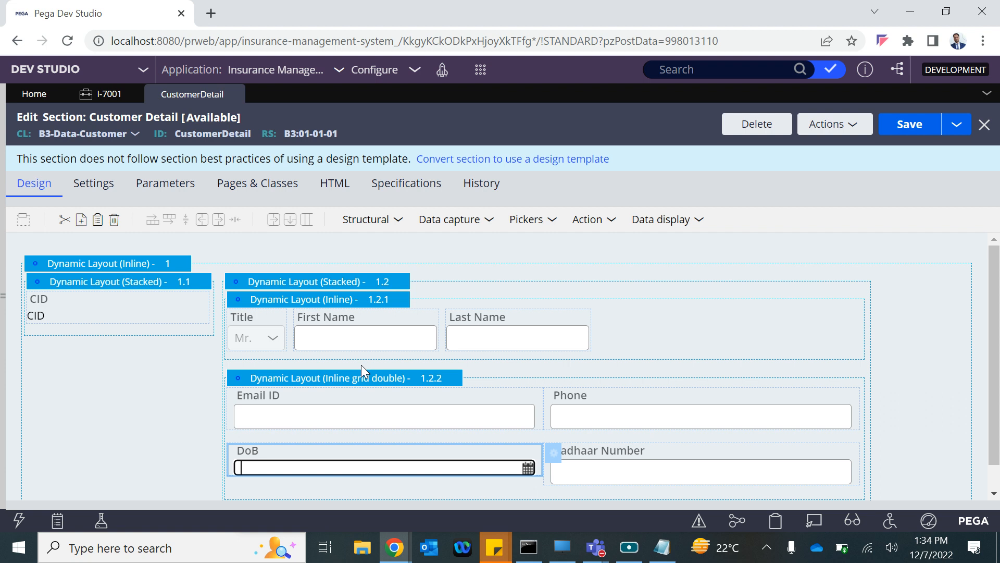
left_click(136, 264)
left_click(274, 346)
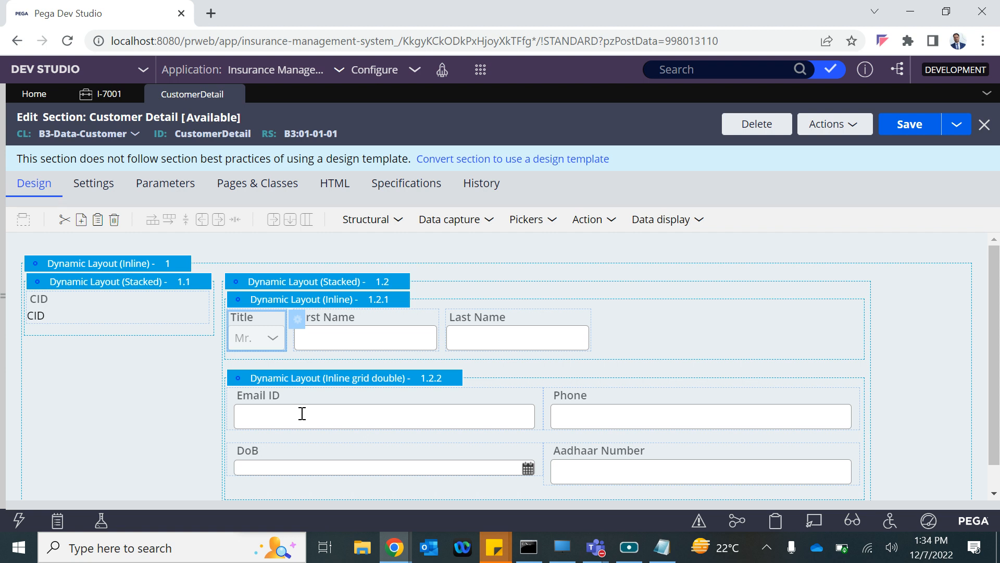
Switch to the Notepad notes and add the line "CSS: Skin : Rule Type" below Controls, separated by a blank line
left_click(662, 547)
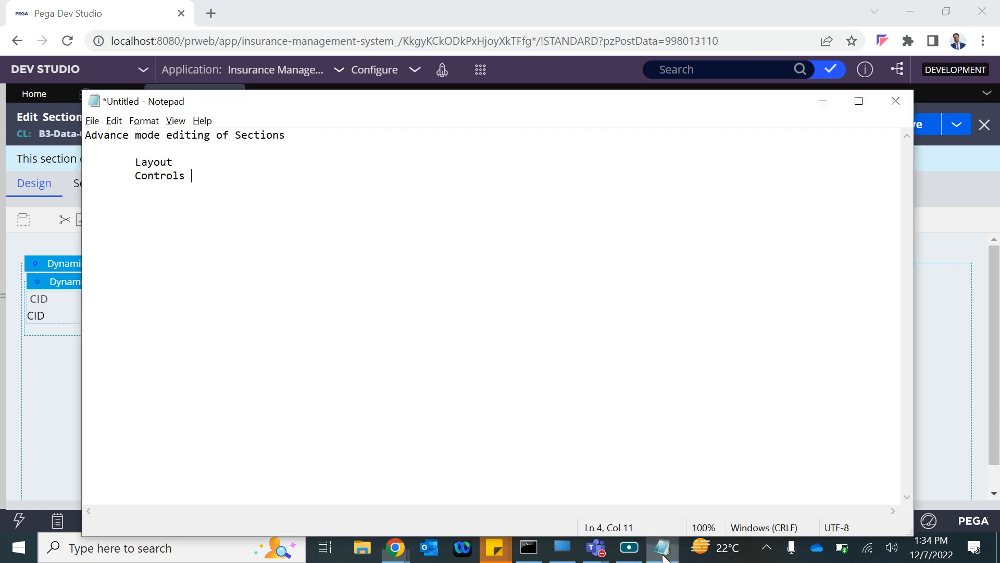
key("Return")
key("Return")
type("css")
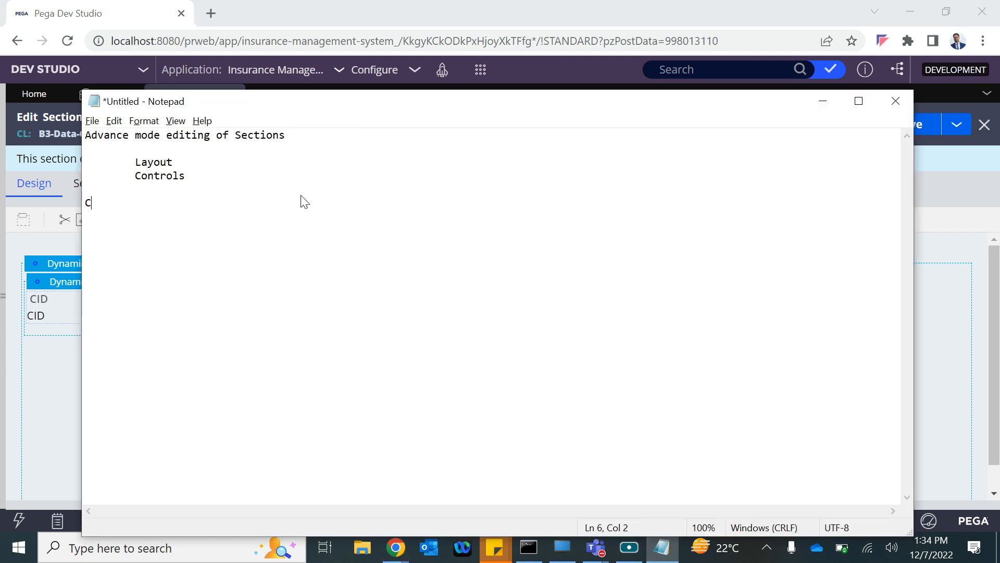
type(":")
type("Skin : RuleType")
left_click(198, 203)
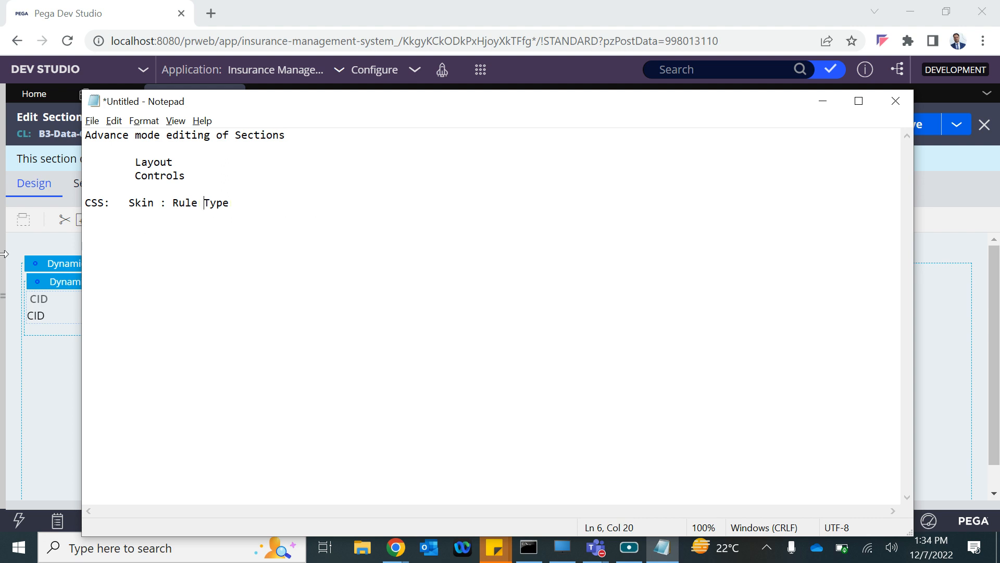
Return to Dev Studio and open the application's skin, checking the Pega startup console while it loads
left_click(32, 247)
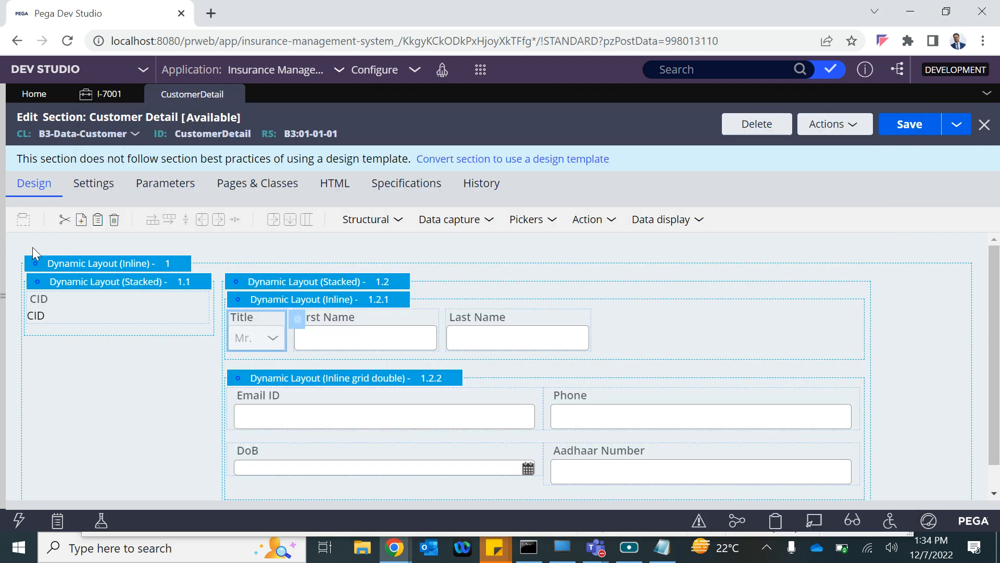
left_click(274, 73)
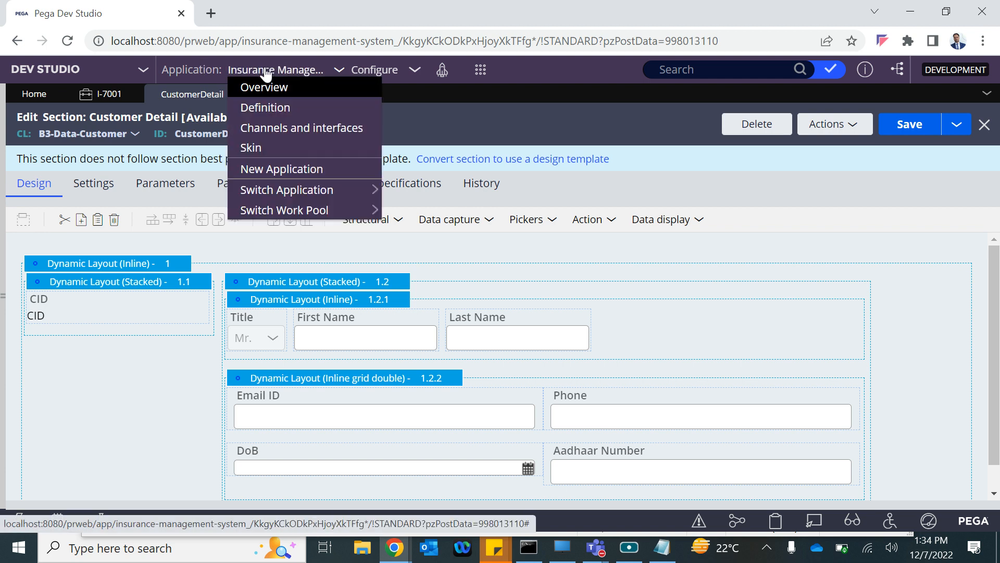
left_click(251, 152)
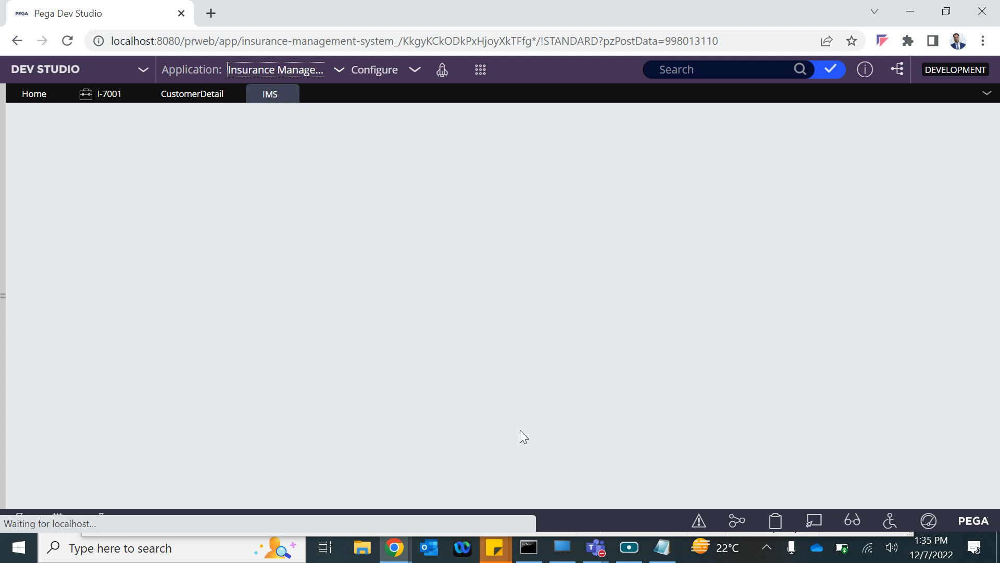
left_click(529, 547)
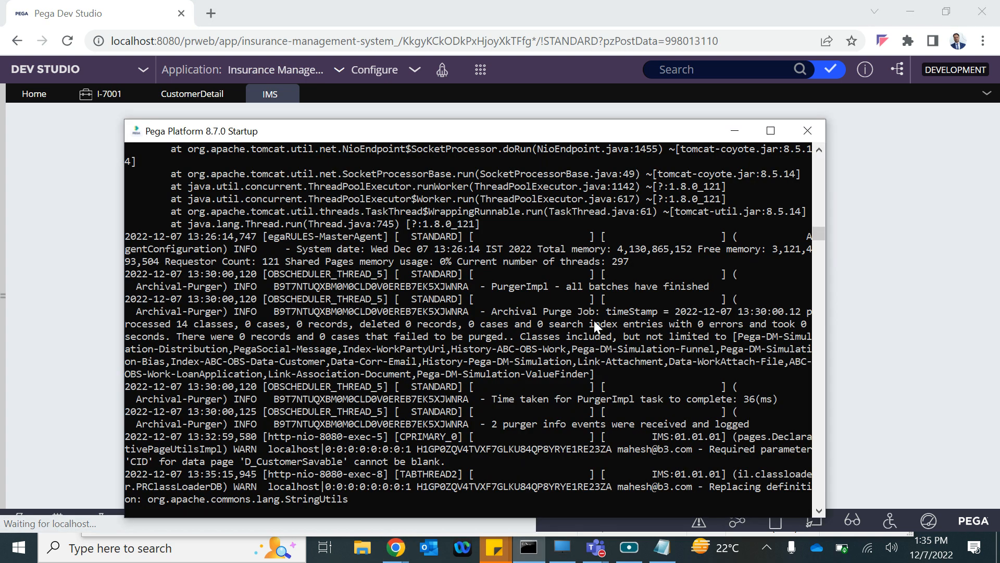
key("alt+Tab")
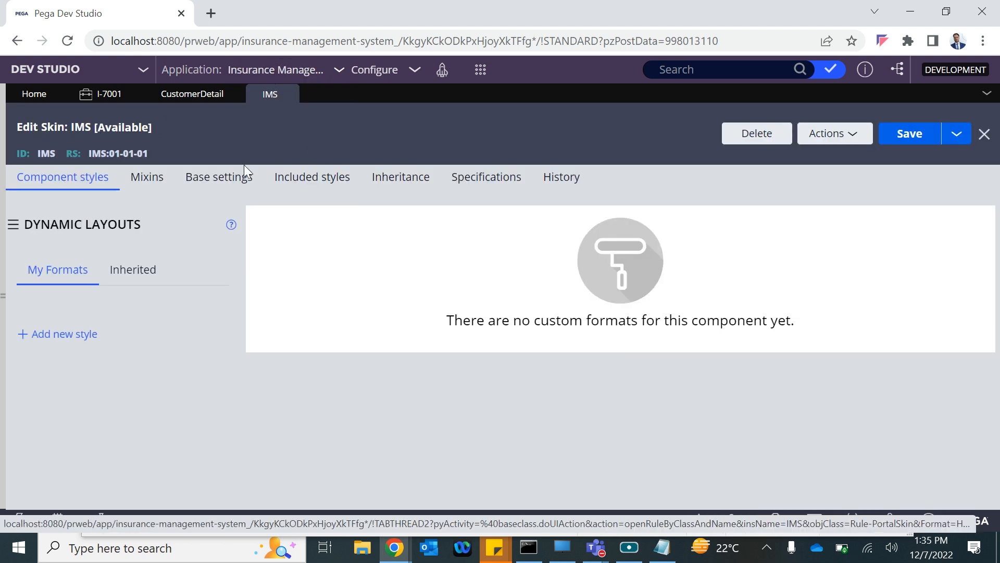
Open the application's definition and, from its Presentation settings, open the referenced IMS skin
left_click(268, 70)
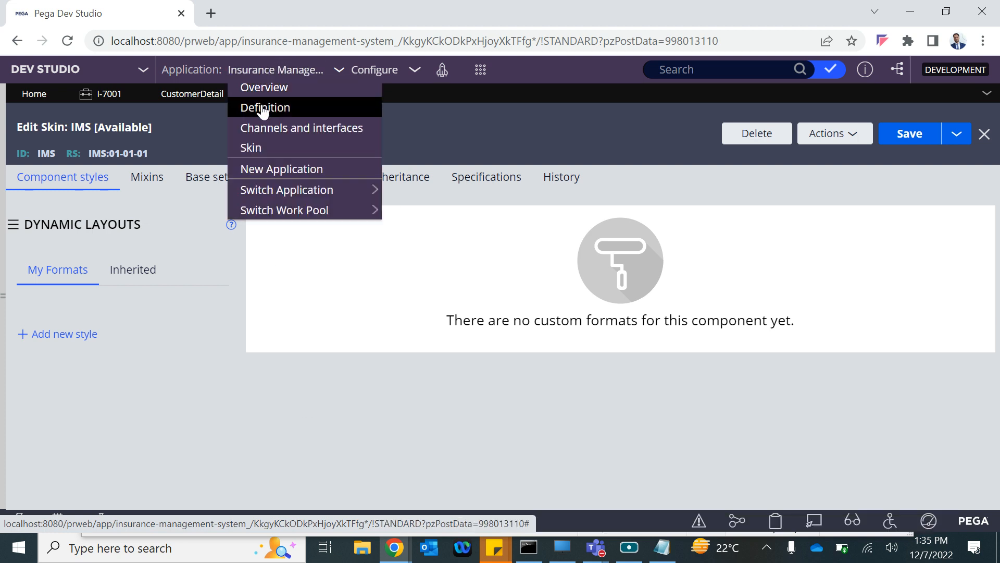
left_click(263, 108)
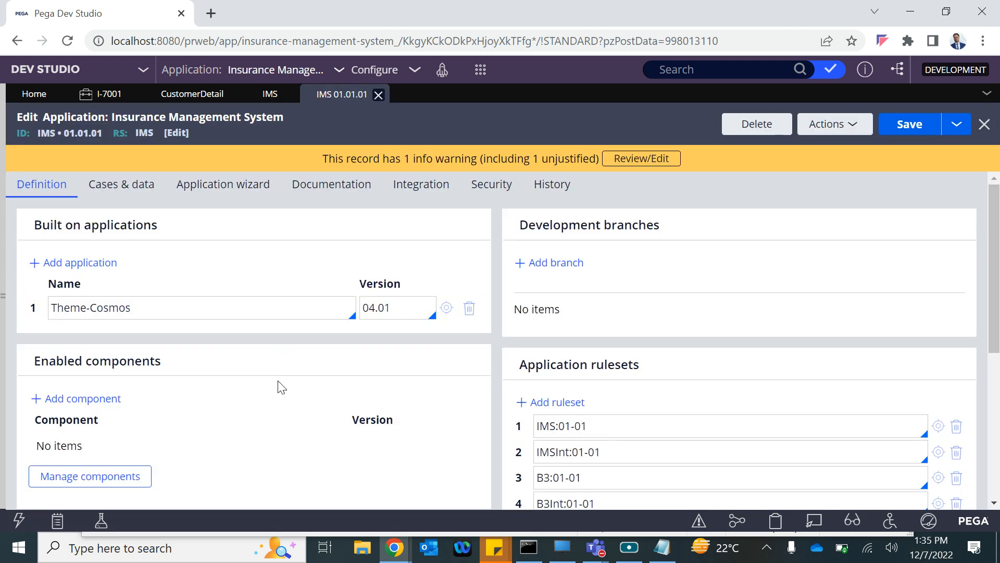
scroll(279, 386, "down", 5)
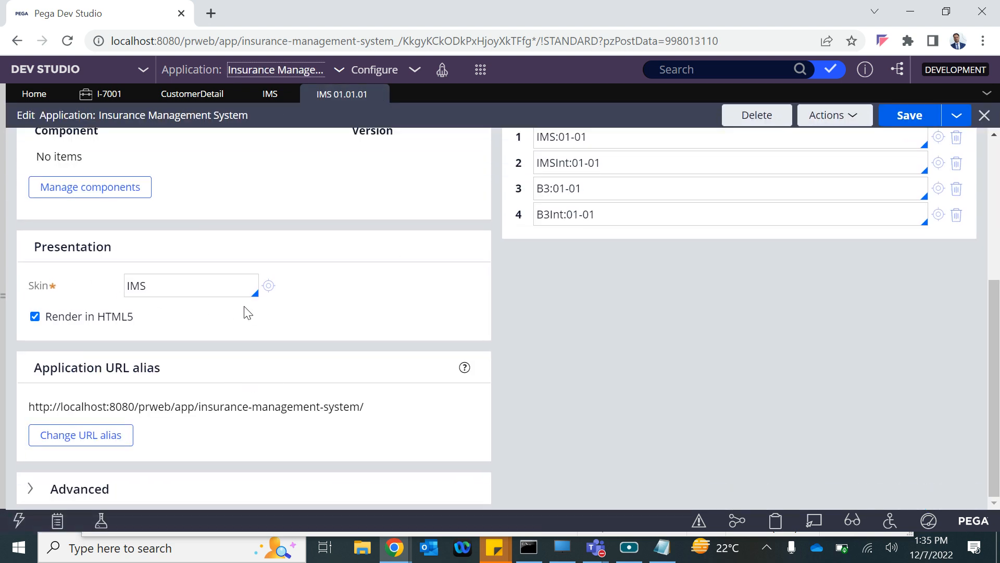
left_click(268, 286)
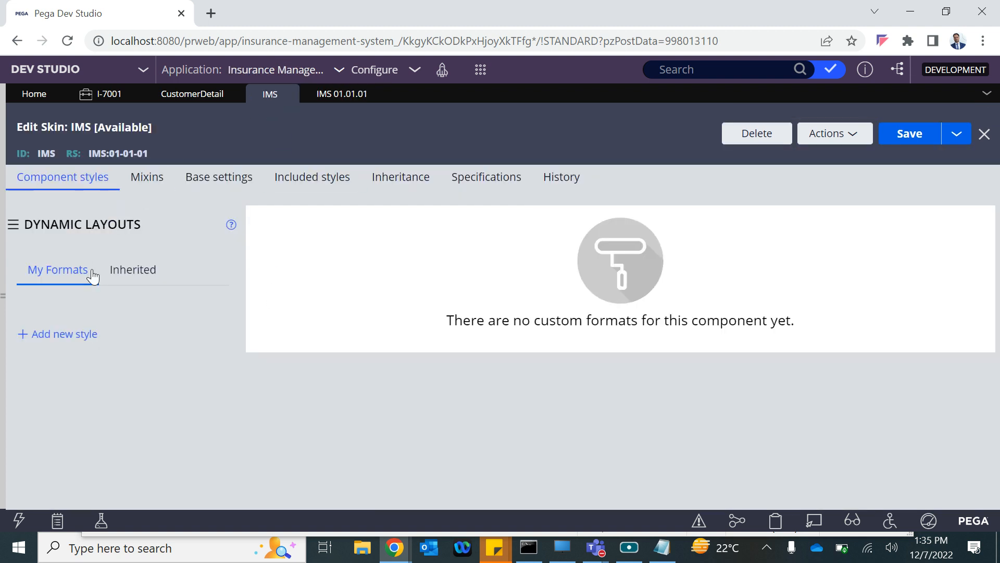
Show the IMS skin's list of component styles and compare its layout categories with the CustomerDetail section
left_click(10, 233)
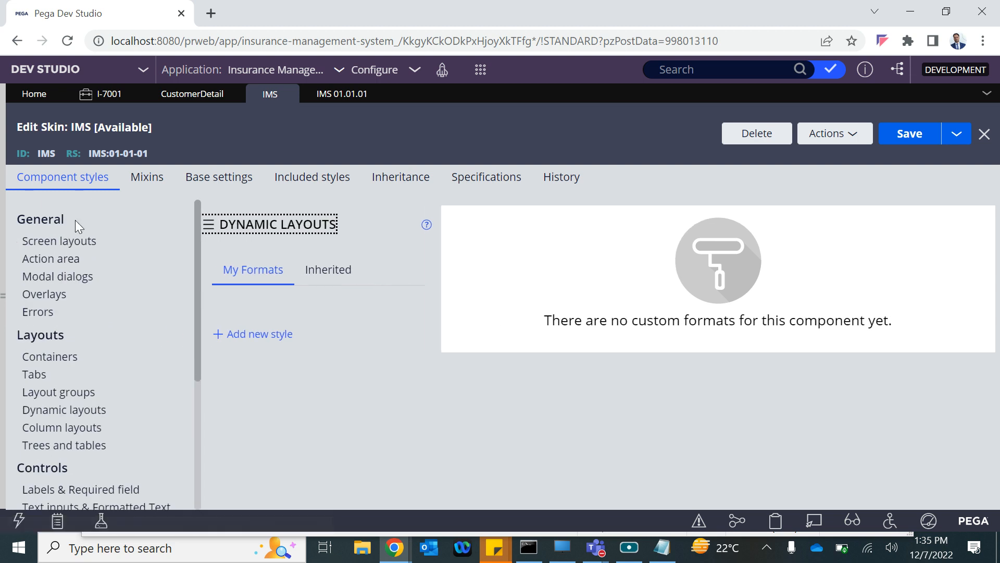
left_click(214, 228)
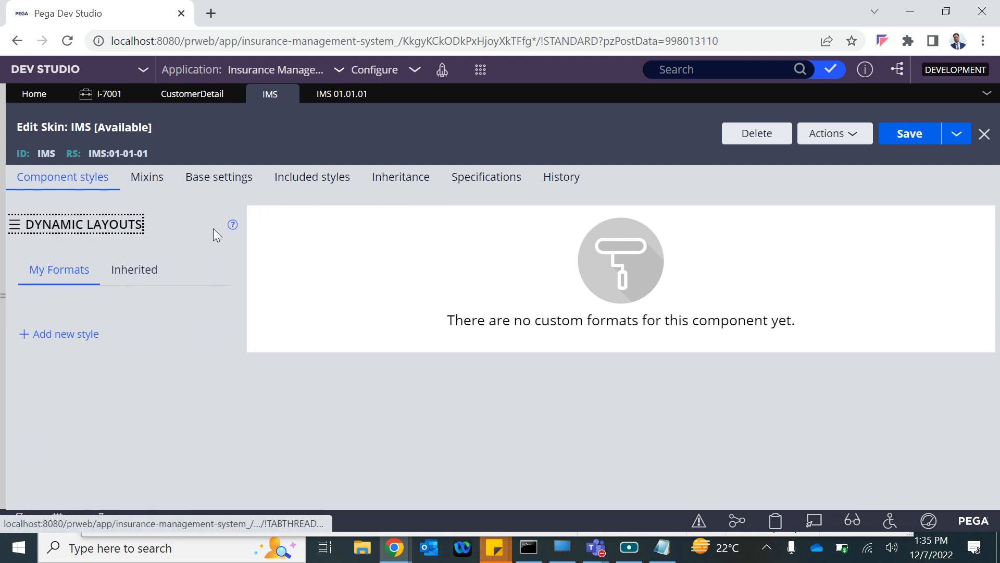
left_click(10, 231)
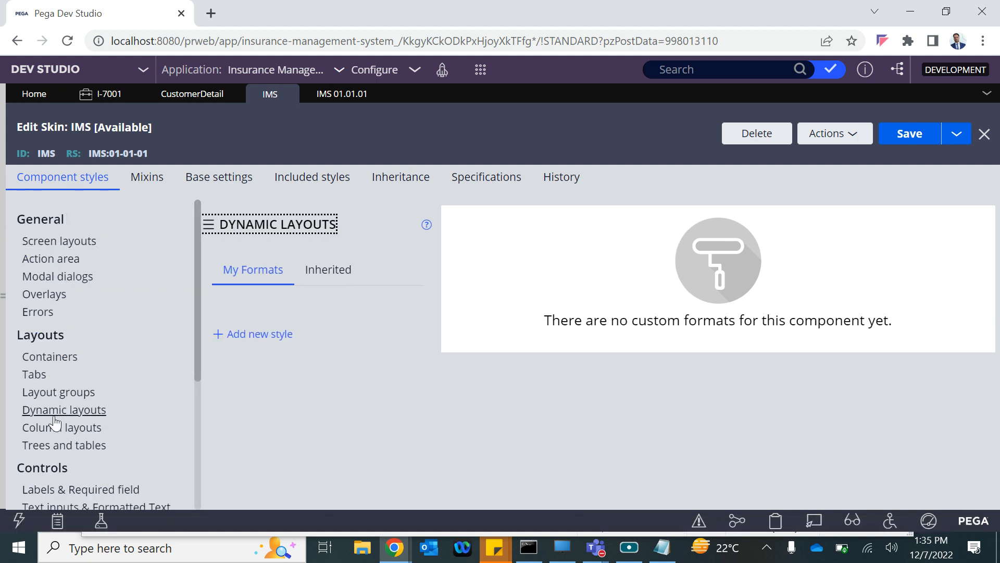
scroll(55, 415, "down", 4)
scroll(55, 430, "up", 1)
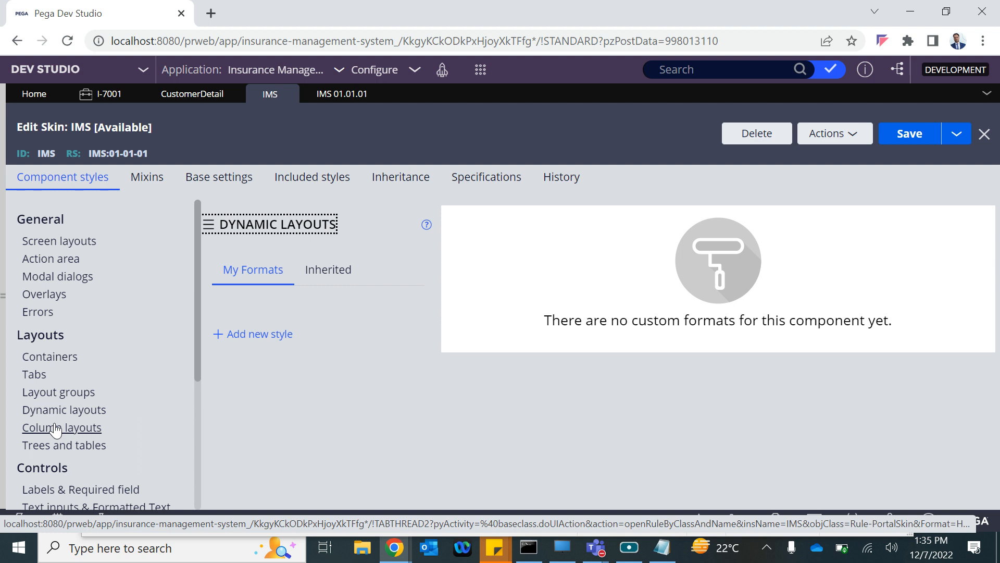
left_click(177, 95)
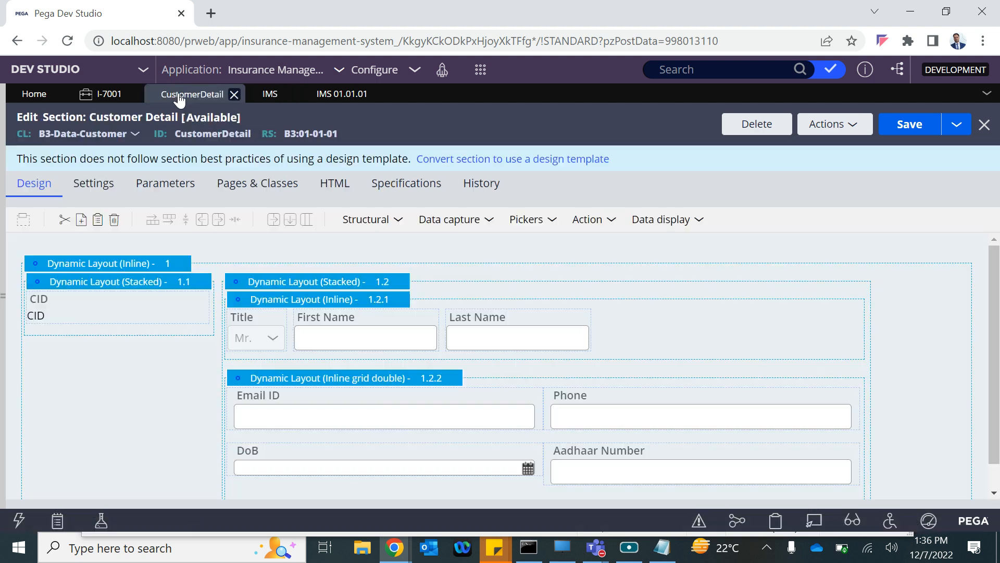
left_click(269, 96)
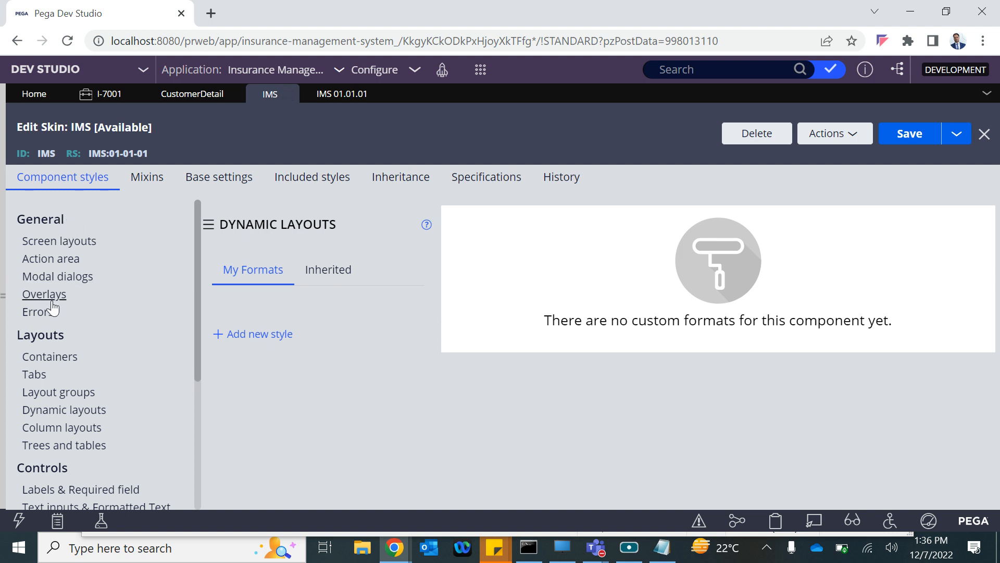
Review the inherited formats available for the skin's Dynamic layouts component
left_click(44, 414)
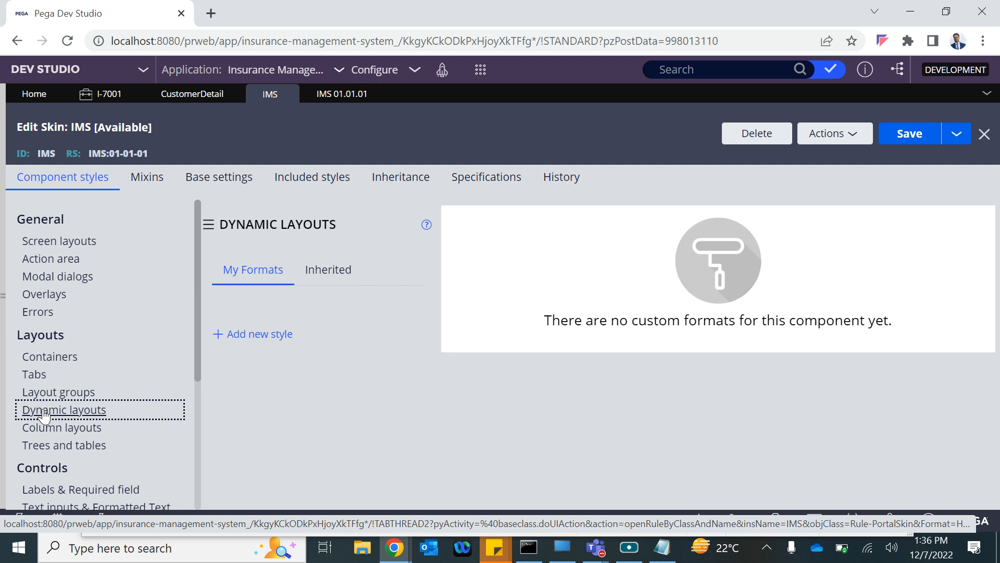
left_click(333, 272)
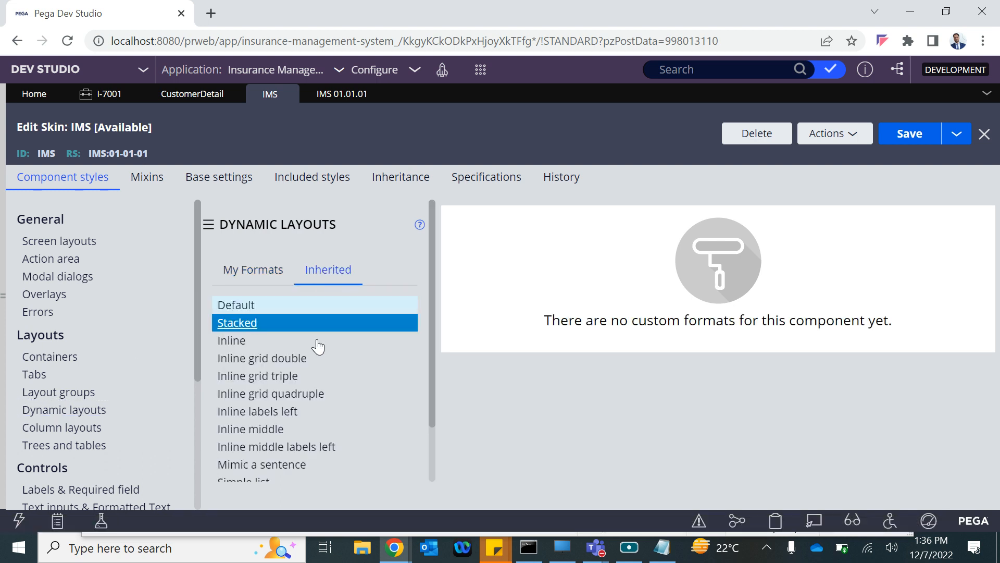
scroll(324, 445, "down", 3)
scroll(317, 439, "down", 1)
scroll(316, 439, "down", 1)
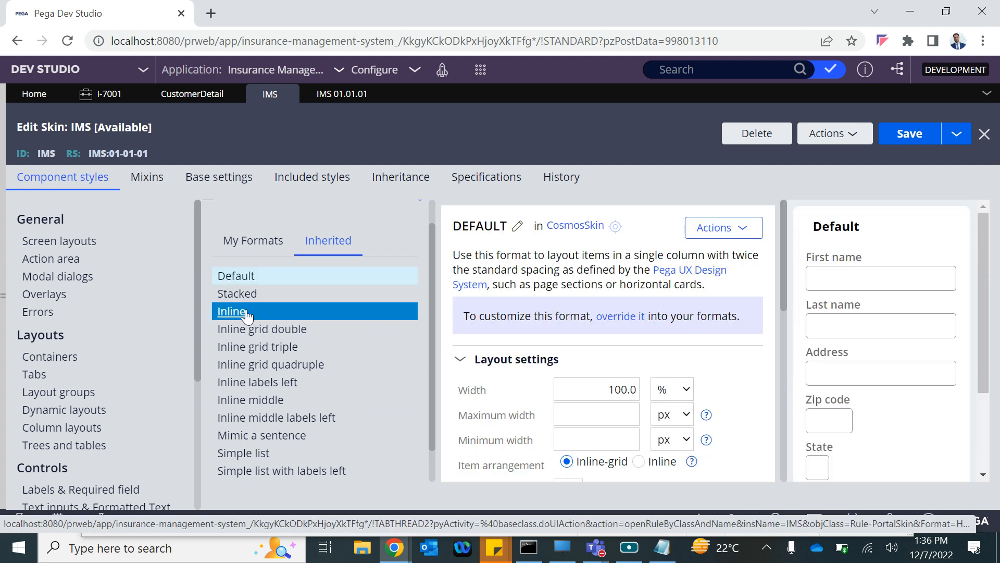
Examine the layout and label settings of the inherited Inline grid double format
left_click(273, 334)
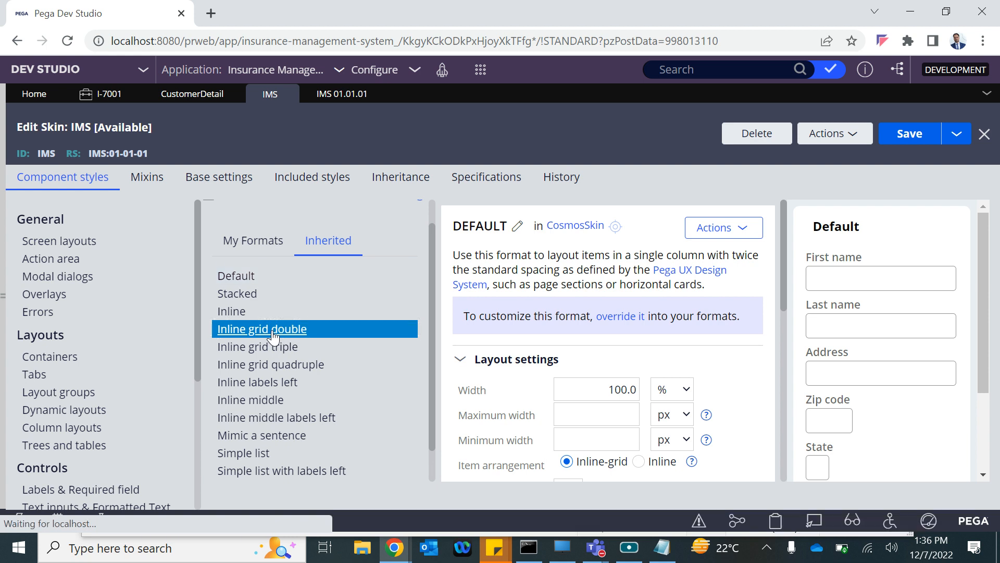
scroll(628, 330, "down", 2)
scroll(626, 327, "down", 5)
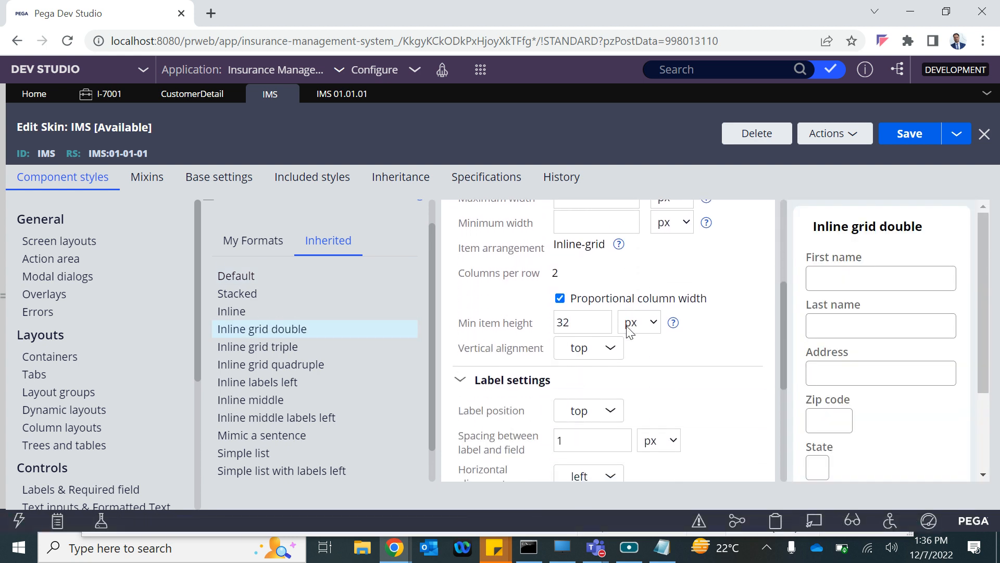
scroll(626, 326, "up", 5)
scroll(627, 326, "up", 3)
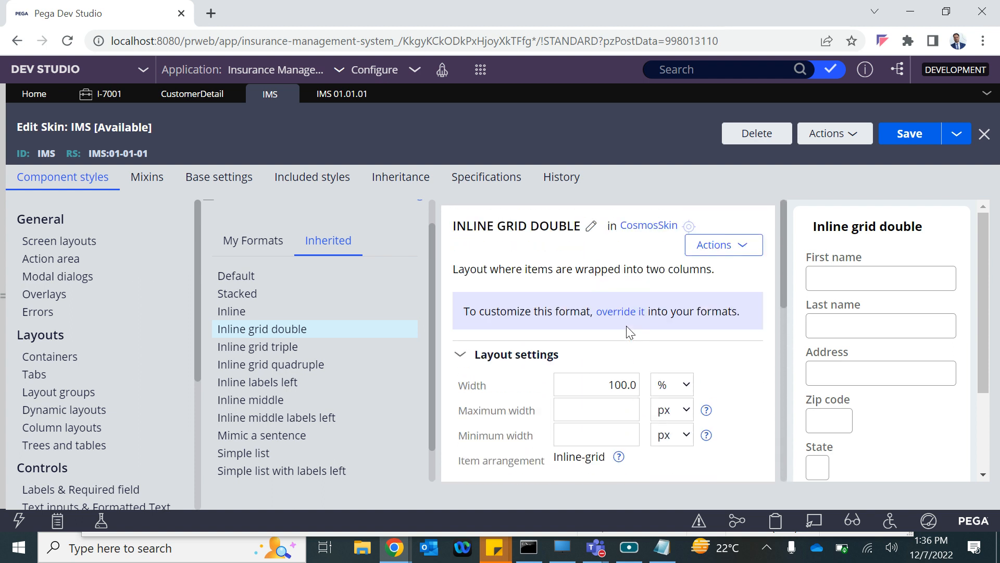
Preview the IMS skin in a separate window, scroll through it and close the preview
left_click(839, 136)
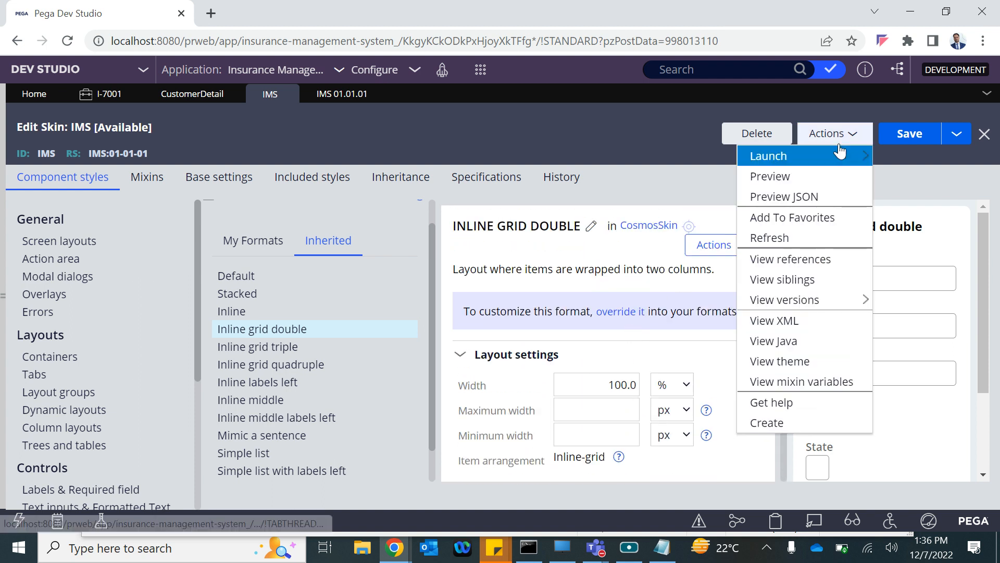
left_click(797, 178)
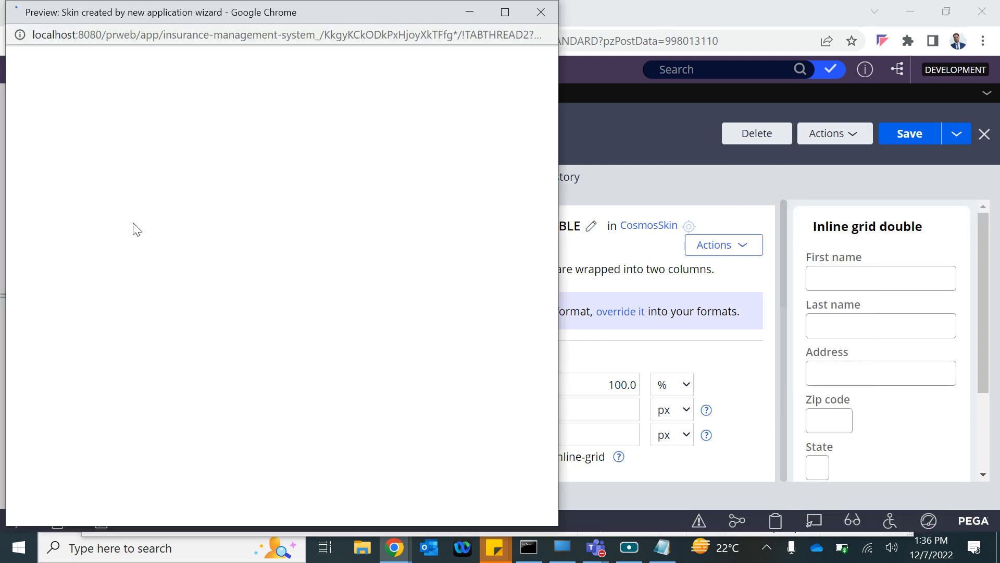
scroll(225, 330, "down", 10)
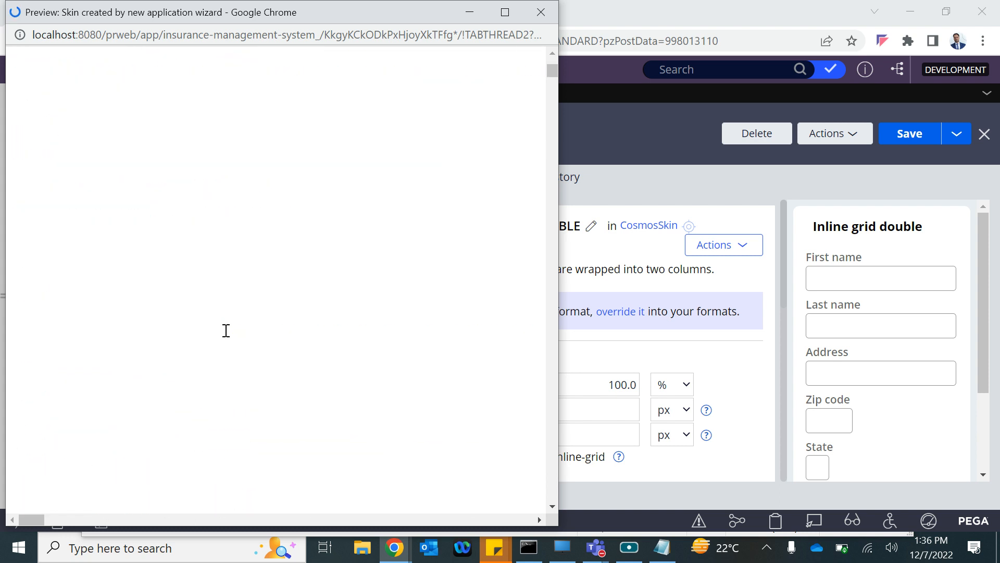
left_click(540, 12)
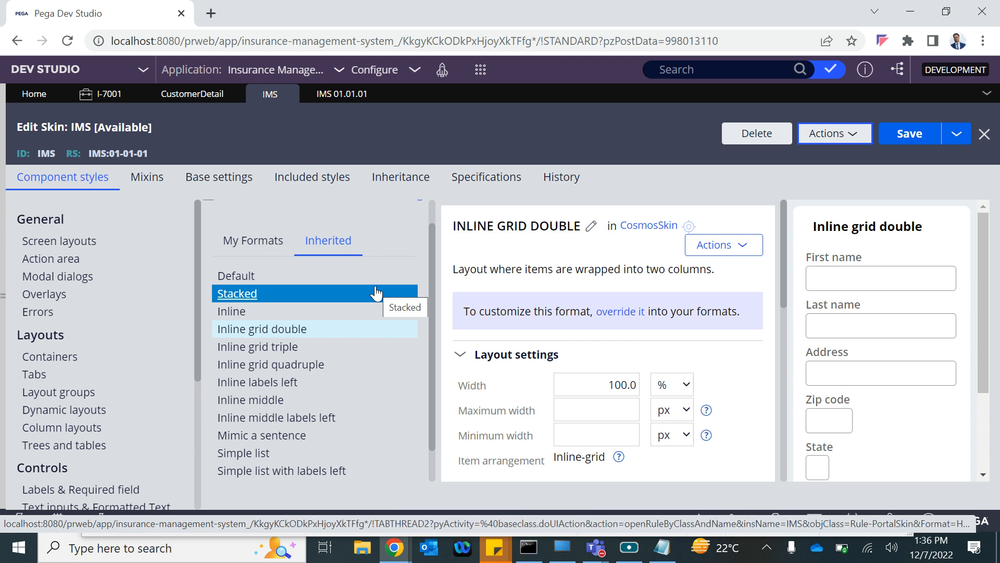
Look at the form for creating a custom dynamic layout format under My Formats and dismiss it
left_click(261, 248)
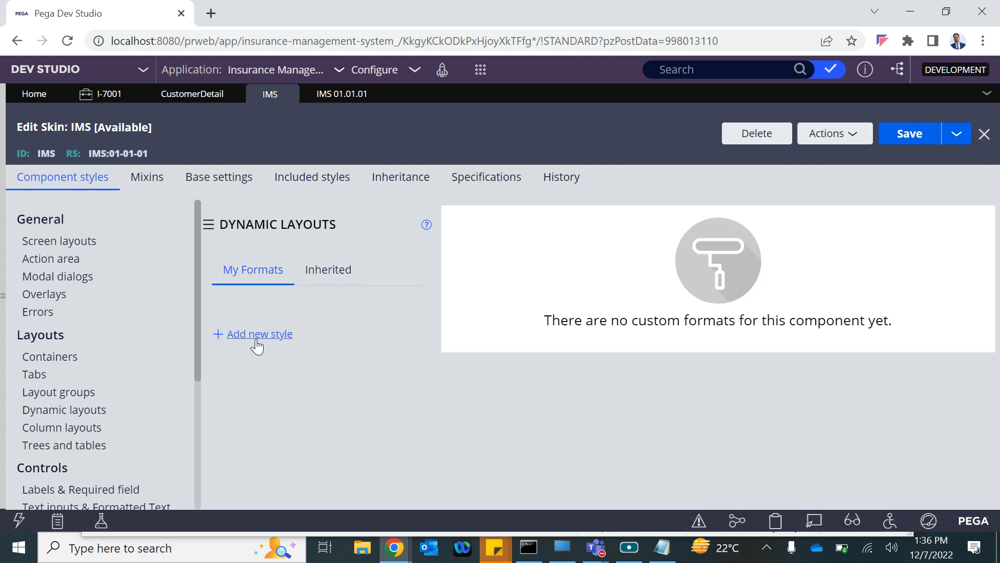
left_click(256, 336)
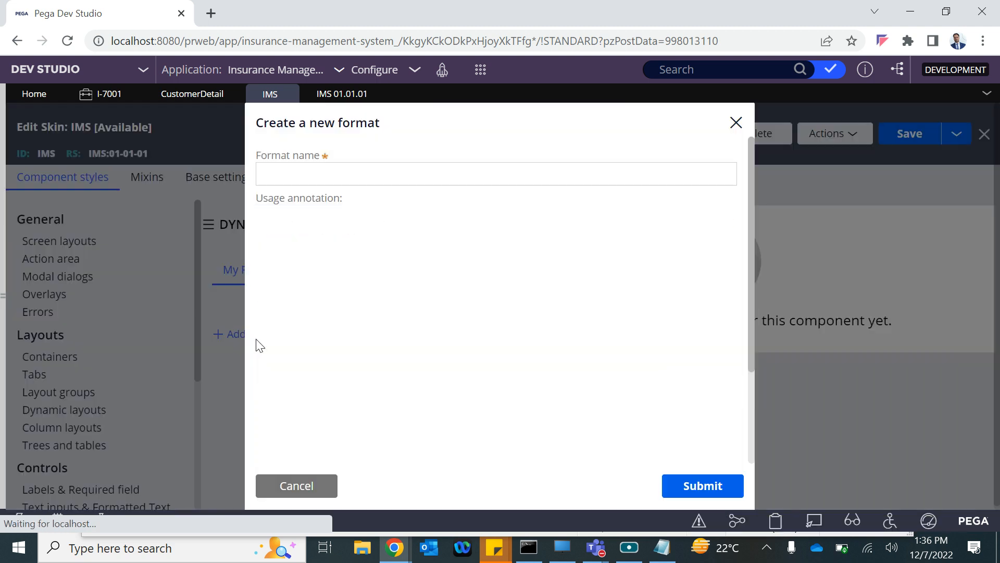
left_click(735, 122)
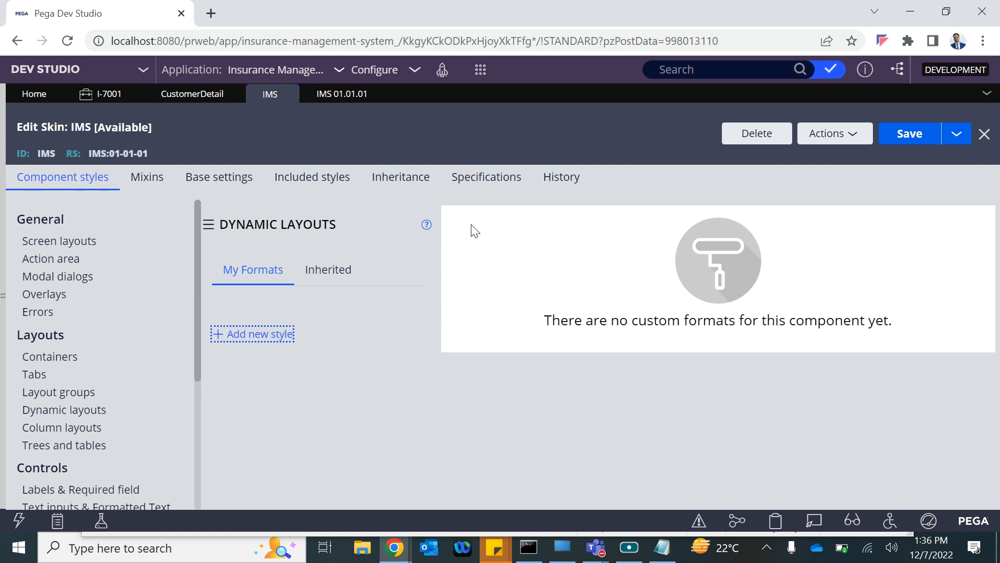
Save a copy of the inherited Inline grid double format as a custom format named Inline grid IMS
left_click(342, 270)
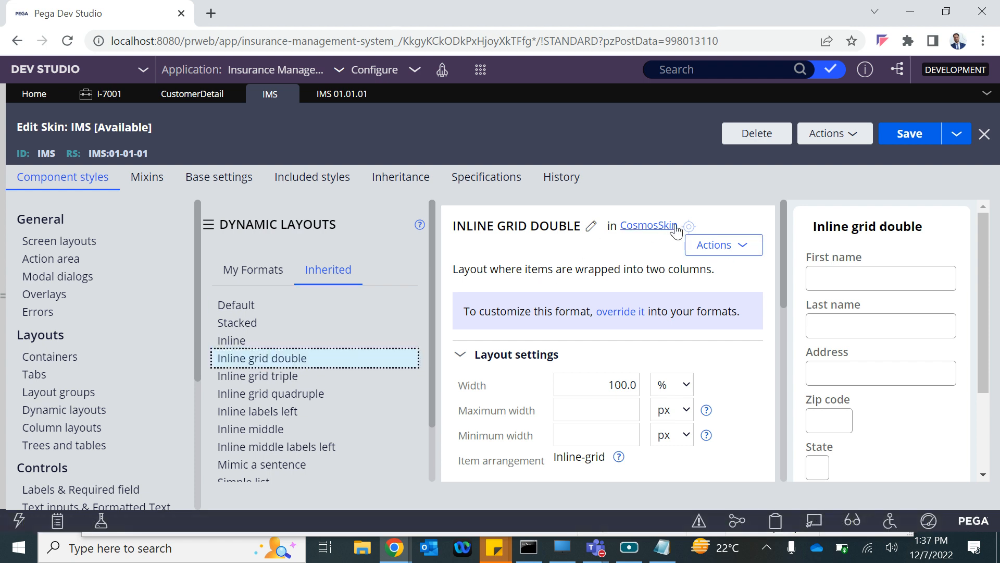
left_click(724, 246)
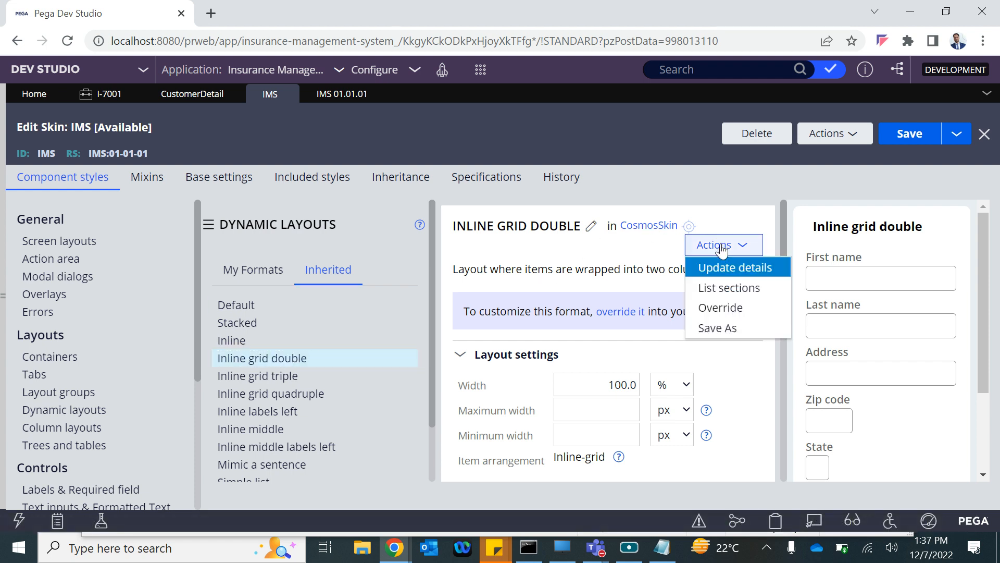
left_click(719, 329)
left_click(381, 170)
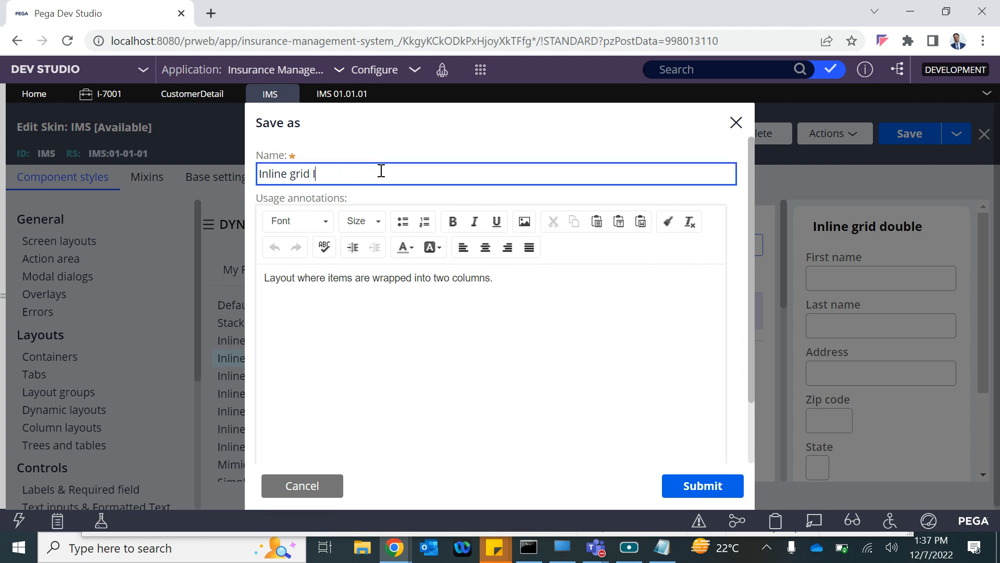
left_click(670, 494)
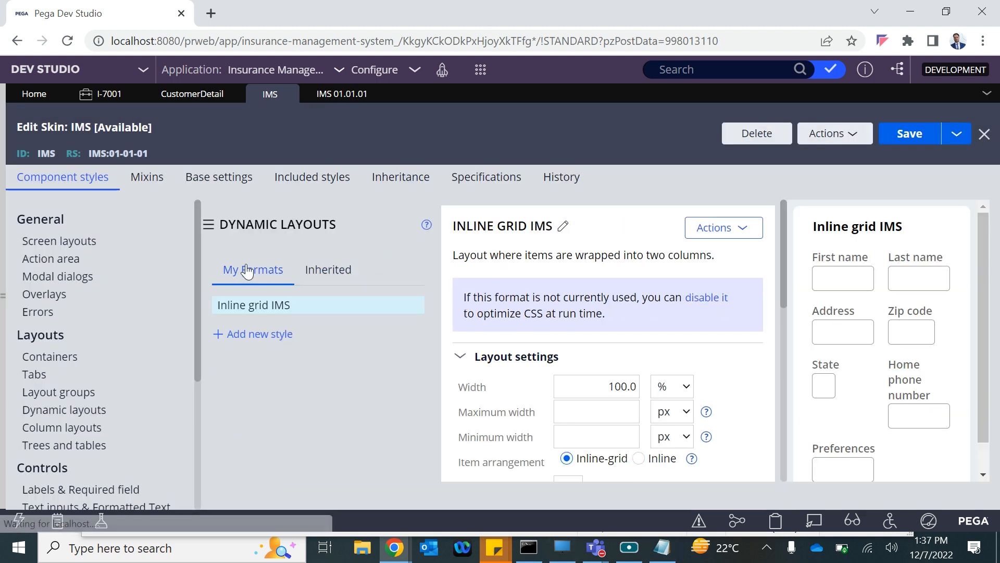
Compare the inherited Inline grid double format and its available actions with the custom Inline grid IMS format, and hide the component list
left_click(325, 270)
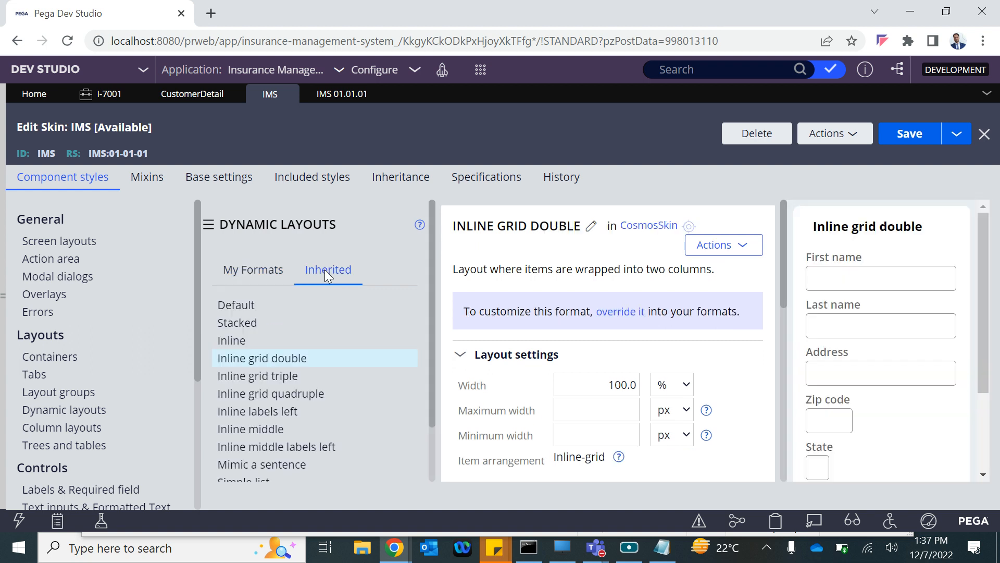
left_click(254, 269)
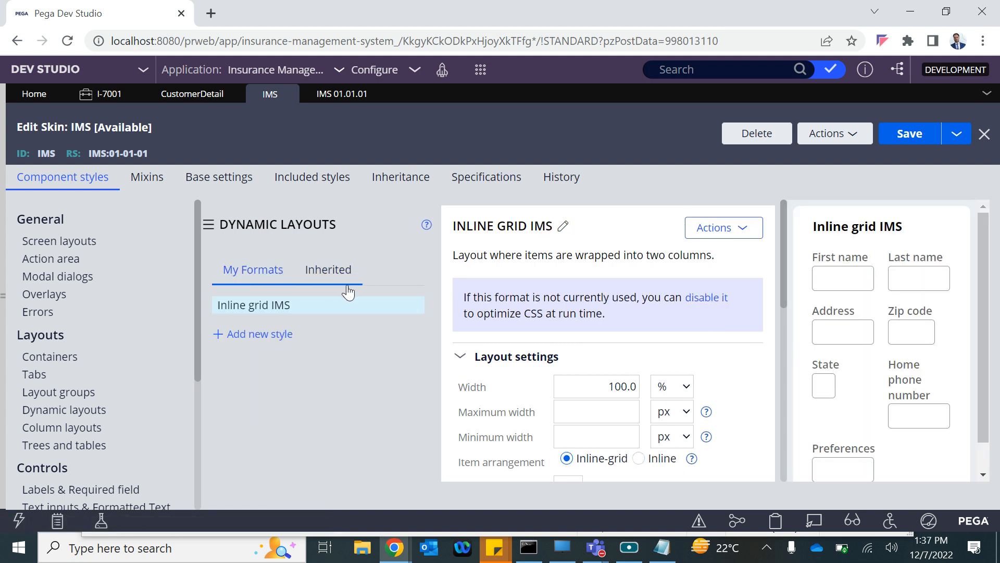
scroll(571, 444, "down", 5)
scroll(532, 422, "up", 5)
left_click(327, 270)
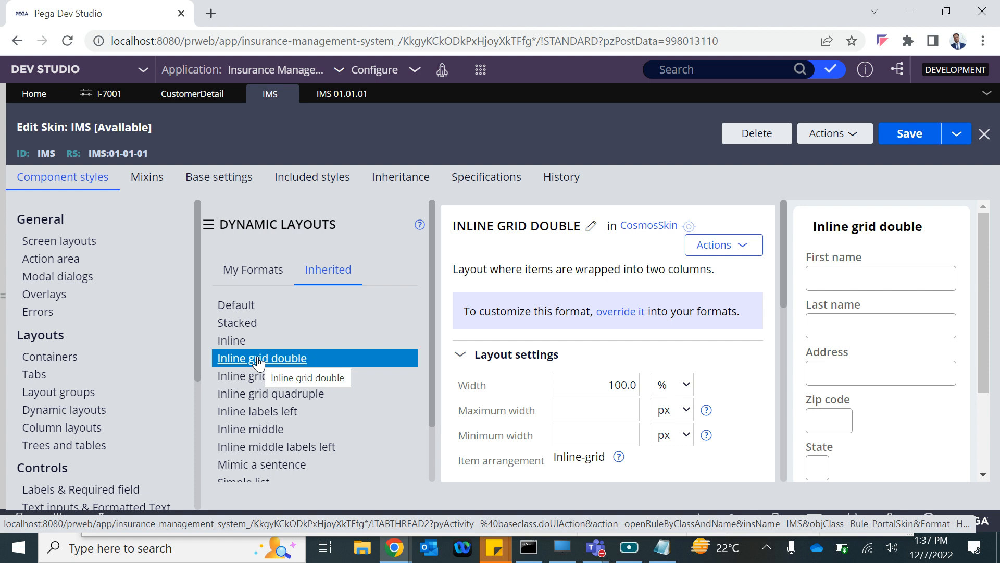
left_click(740, 245)
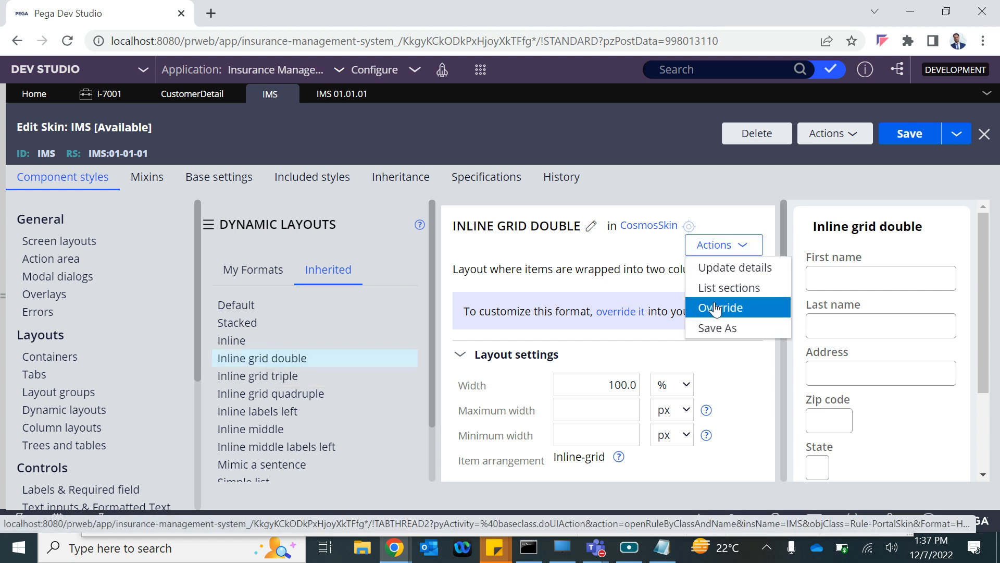
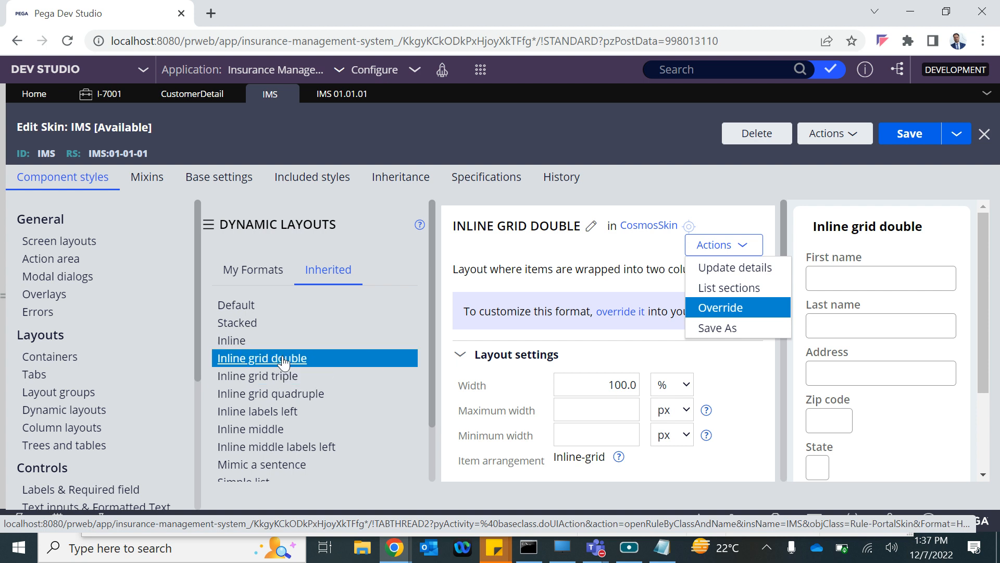
left_click(254, 271)
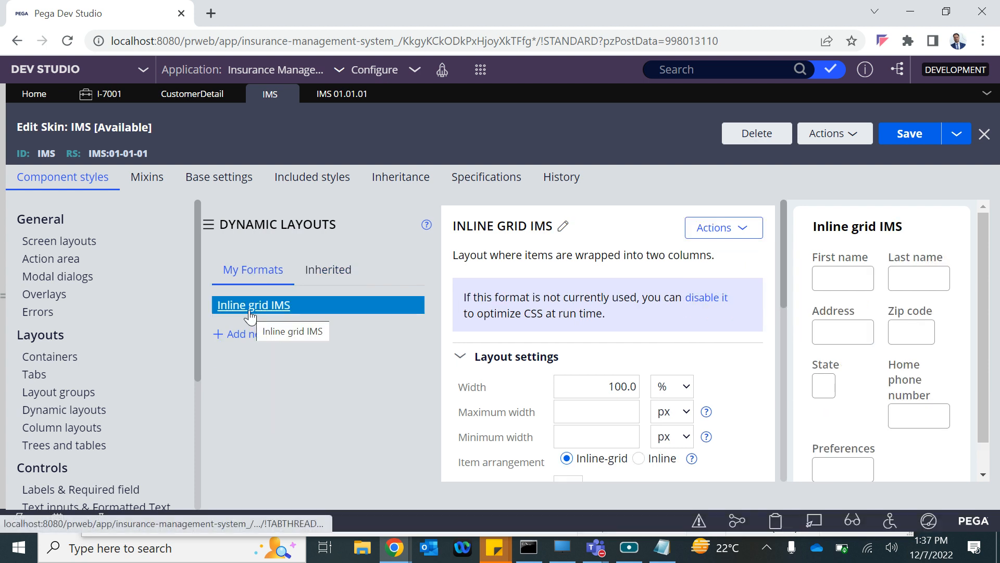
left_click(328, 269)
left_click(267, 359)
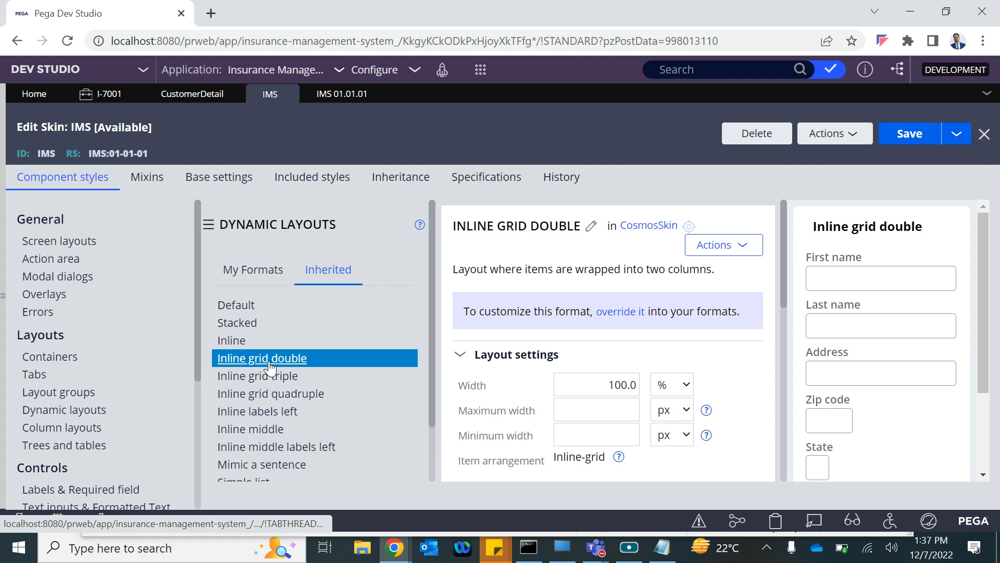
left_click(254, 270)
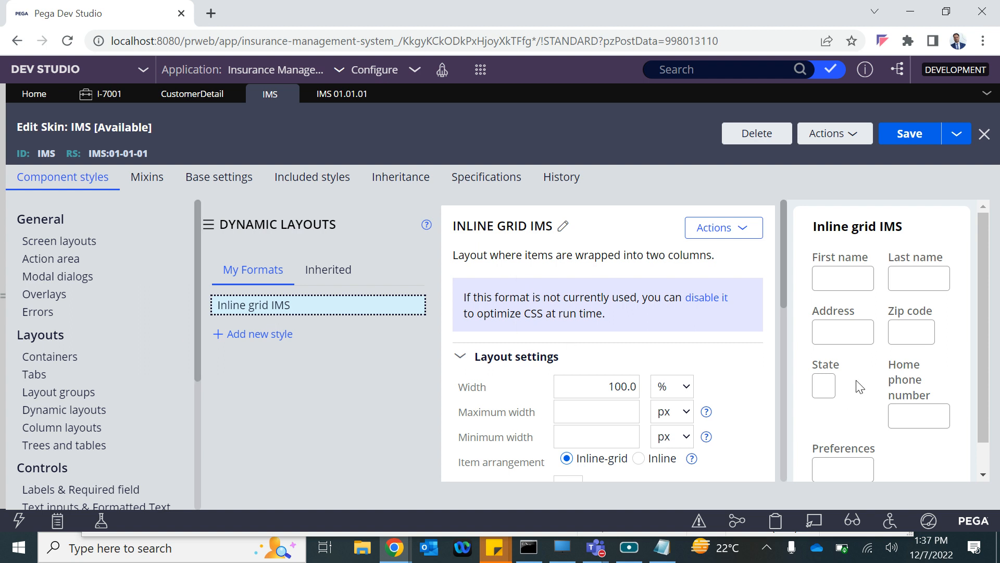
left_click(209, 225)
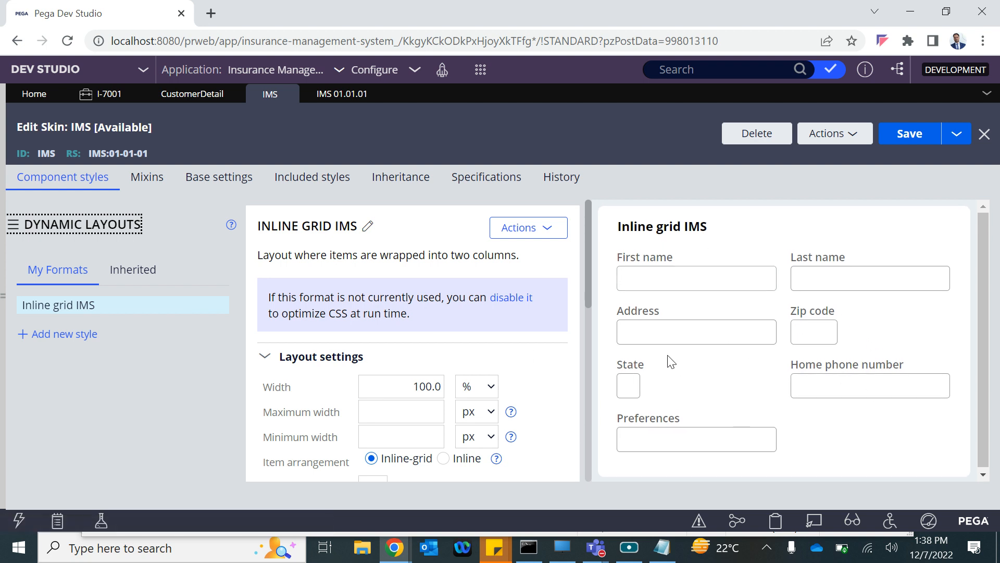
Try the px, em, rem and vw units for the Inline grid IMS width and return the unit to %
scroll(393, 390, "down", 1)
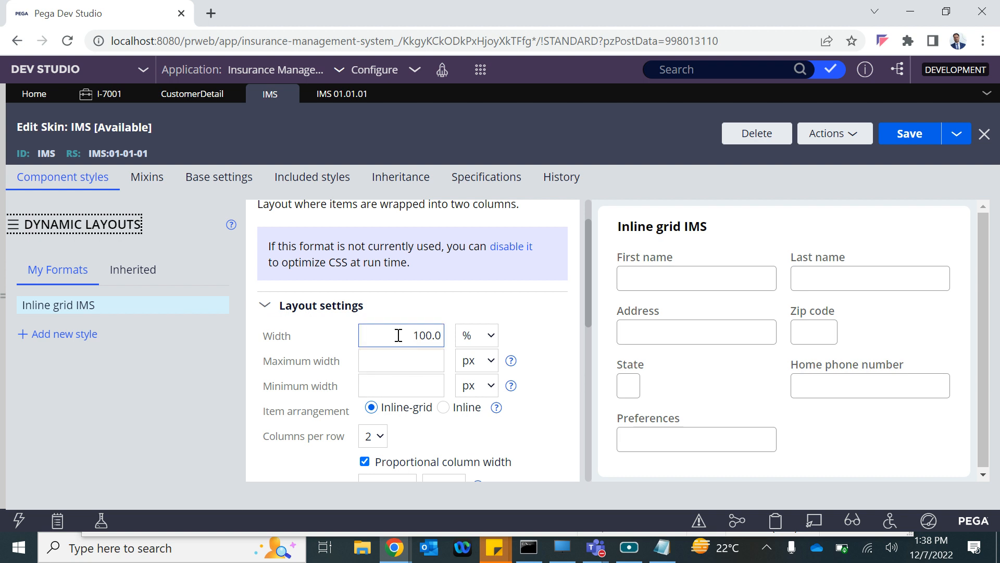
left_click(477, 335)
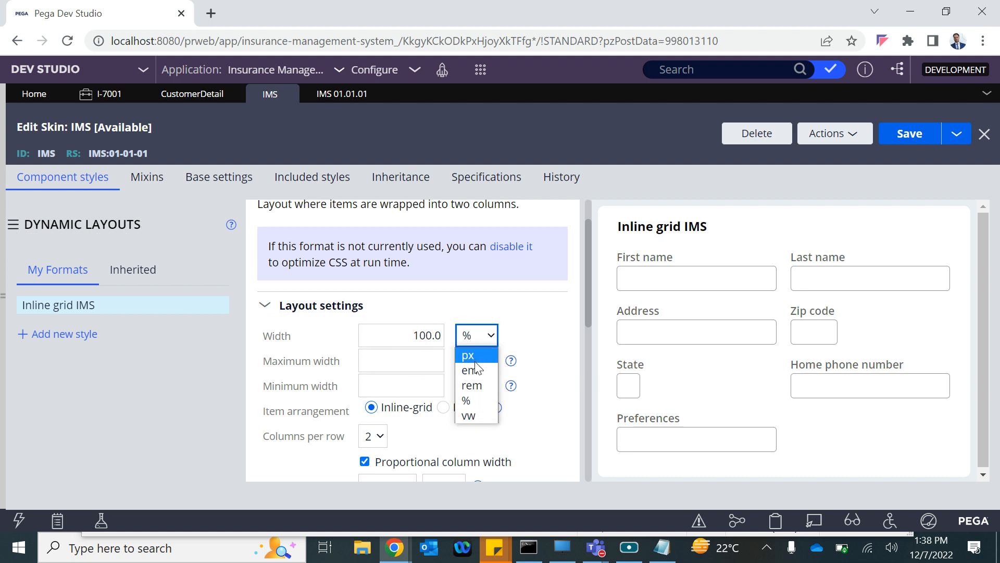
left_click(475, 353)
left_click(477, 335)
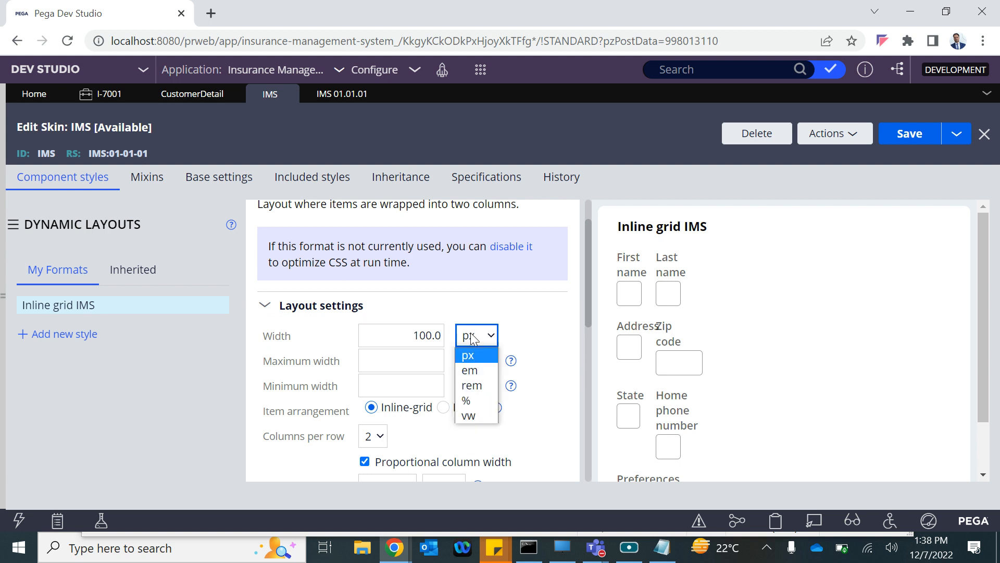
left_click(471, 370)
left_click(476, 335)
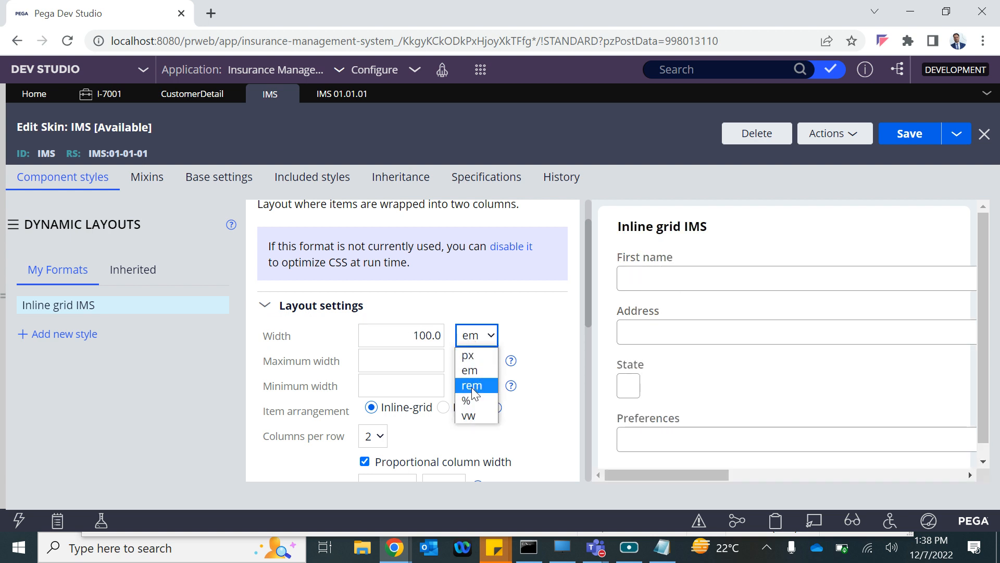
left_click(472, 385)
left_click(475, 343)
left_click(476, 400)
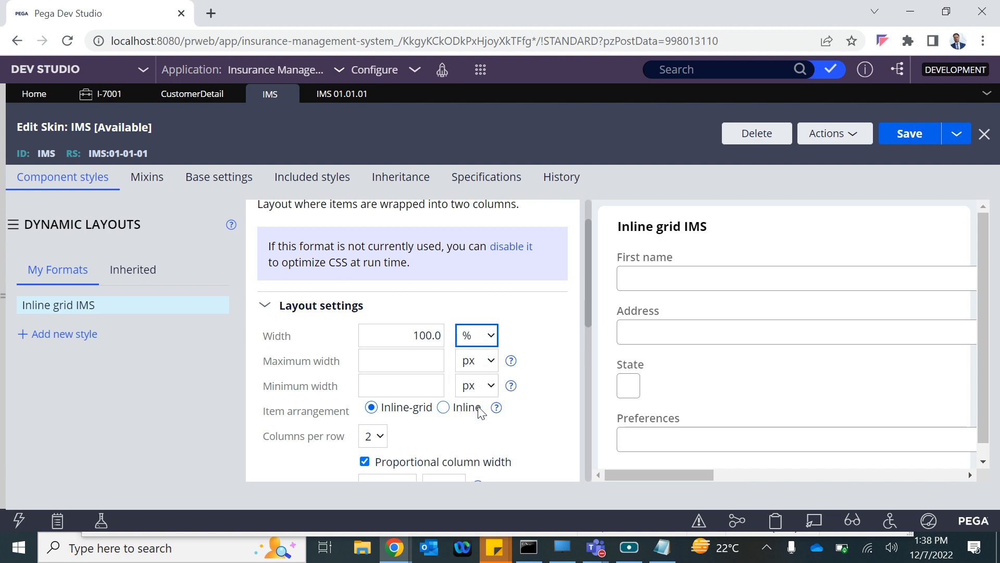
left_click(464, 333)
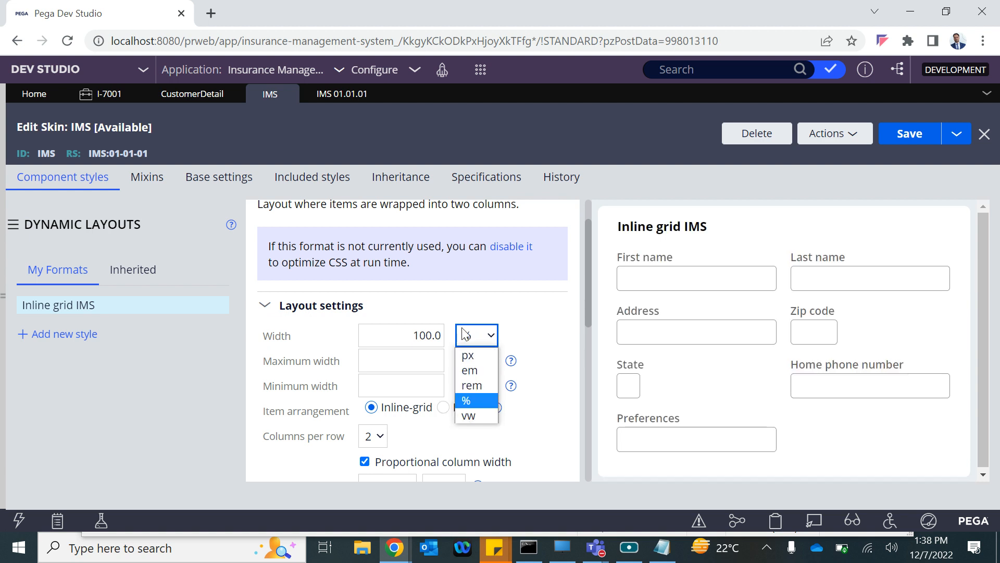
left_click(469, 415)
left_click(475, 333)
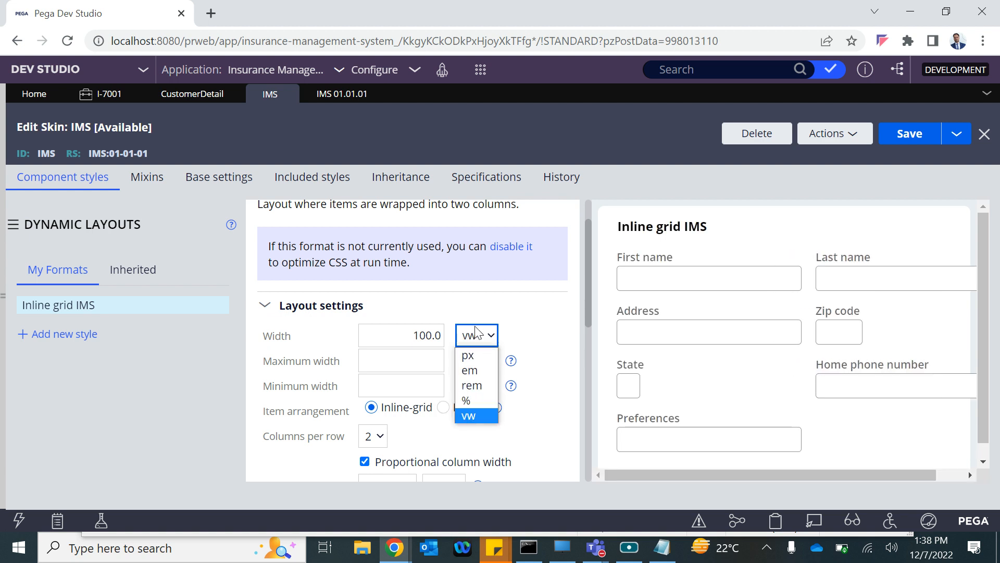
left_click(467, 400)
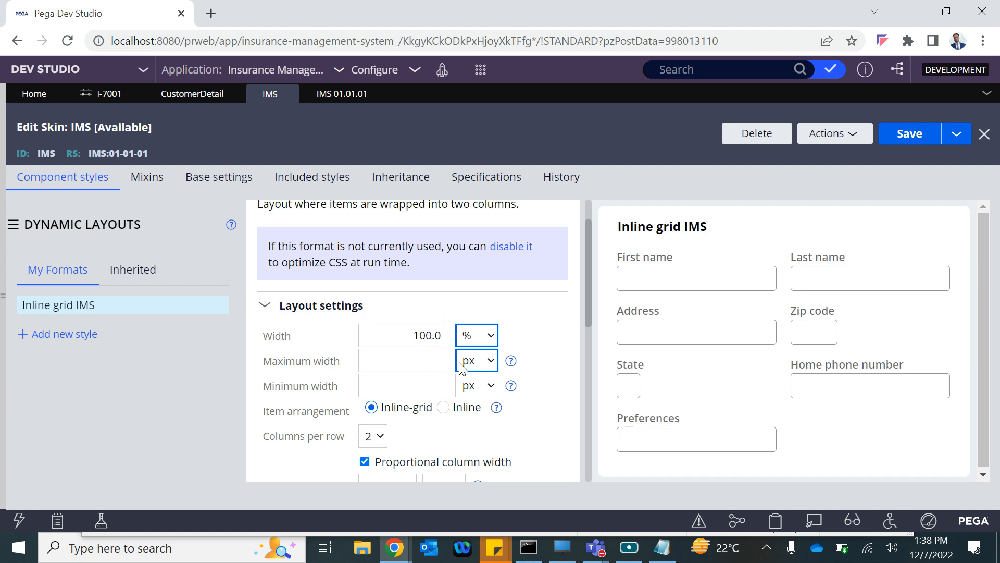
Try the Inline item arrangement, return to Inline-grid, and check the columns-per-row choices while keeping 2
scroll(471, 383, "down", 2)
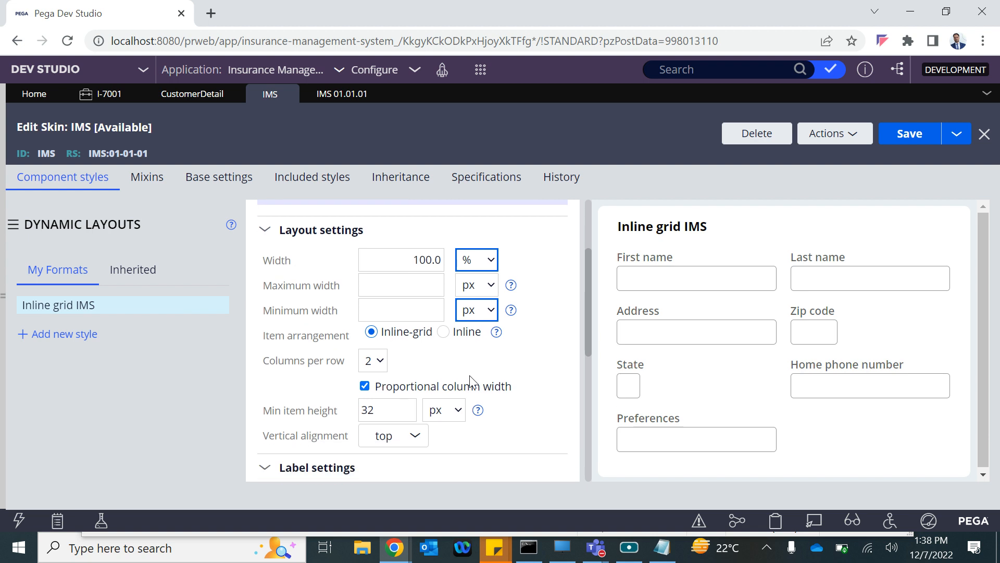
left_click_drag(263, 318, 322, 320)
left_click(445, 317)
left_click(372, 314)
left_click(379, 344)
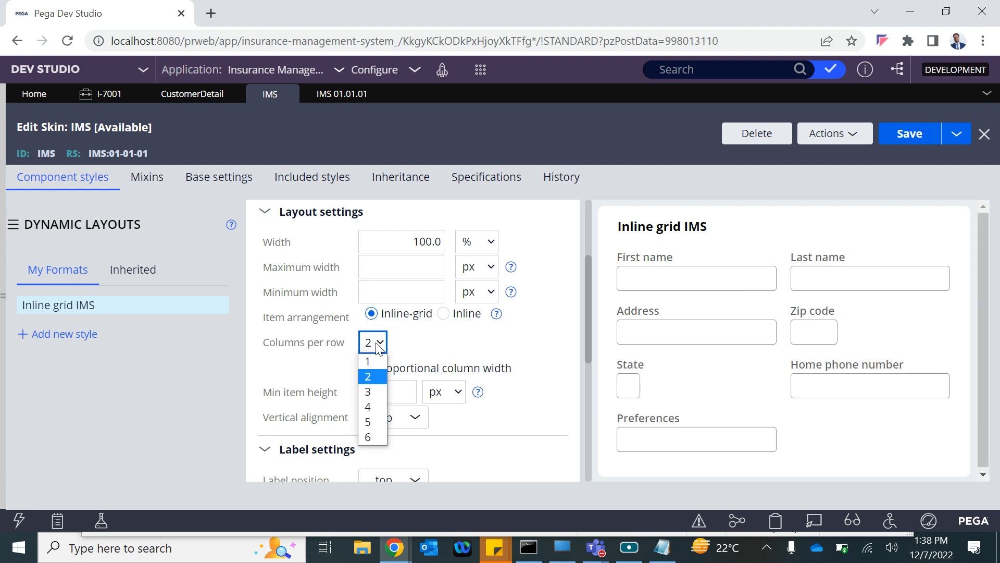
left_click(369, 375)
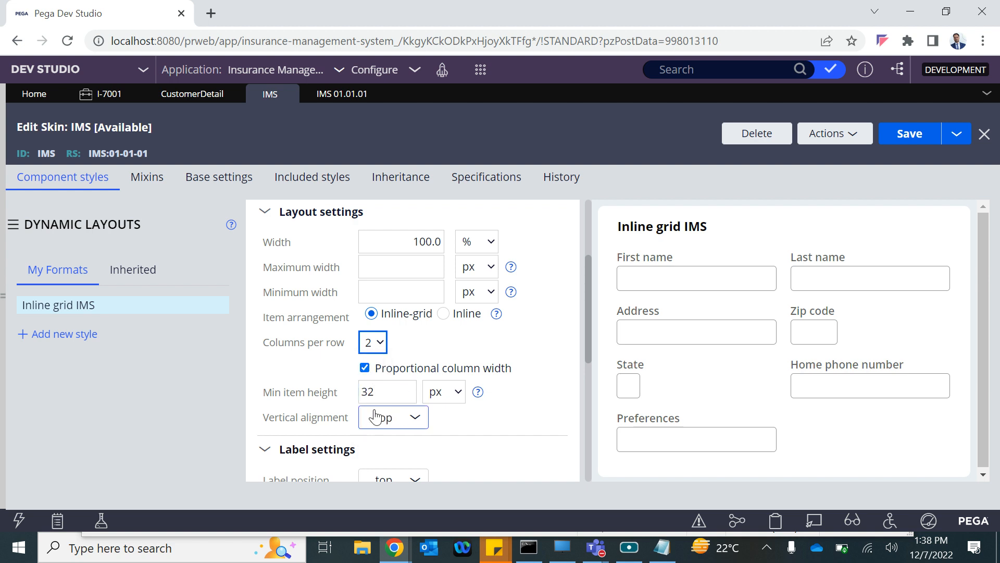
Set the minimum item height of Inline grid IMS to 50 px
scroll(379, 414, "down", 1)
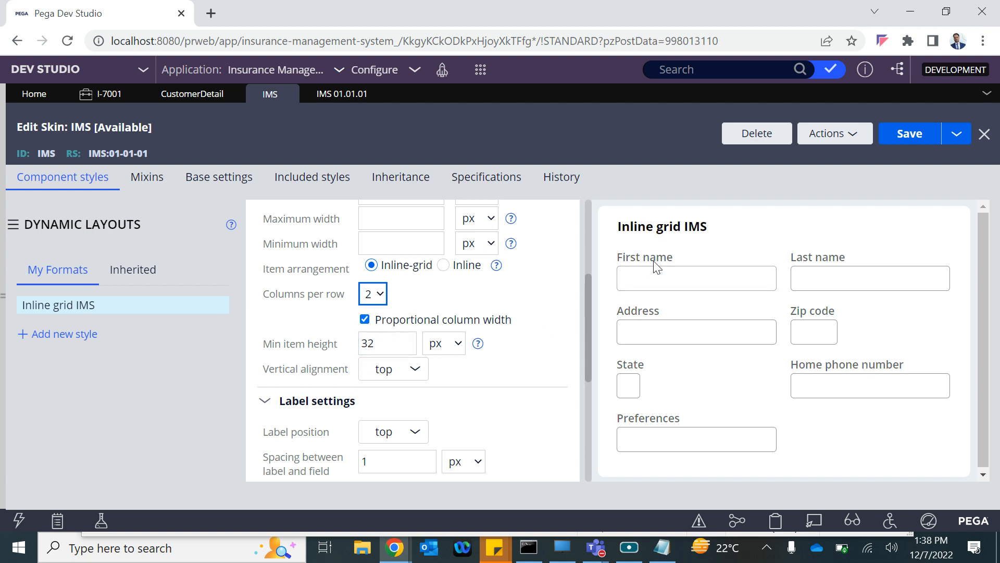
left_click(409, 341)
type("50")
left_click(510, 373)
Review the vertical alignment options against the CustomerDetail section's layouts and set the vertical alignment of Inline grid IMS to middle
left_click(389, 372)
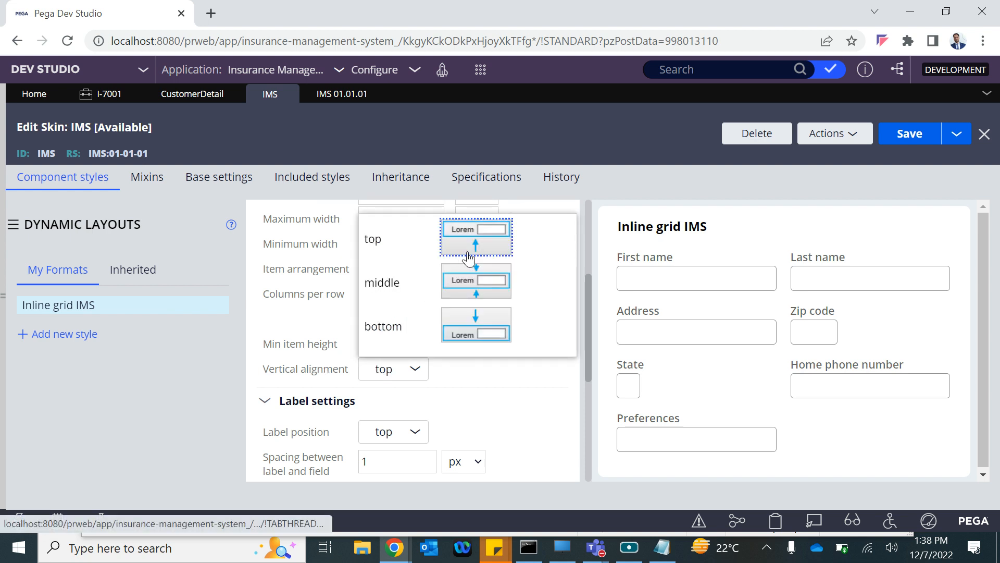
left_click(625, 259)
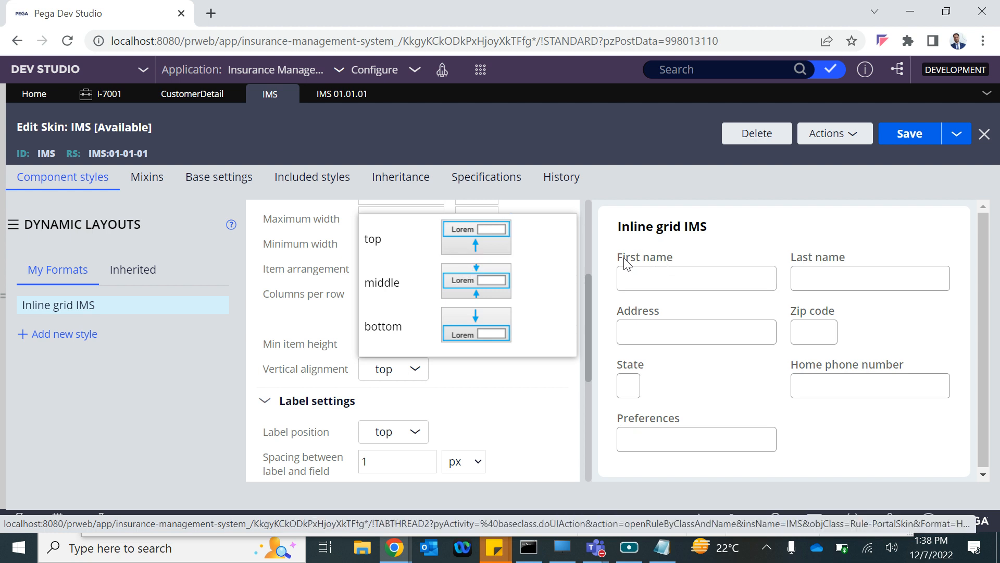
left_click_drag(621, 262, 673, 265)
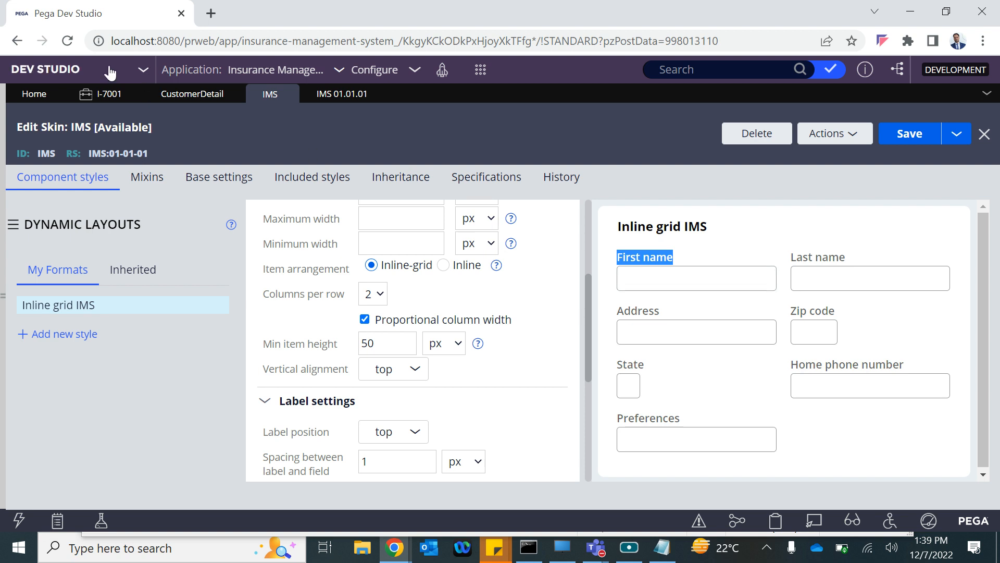
left_click(190, 97)
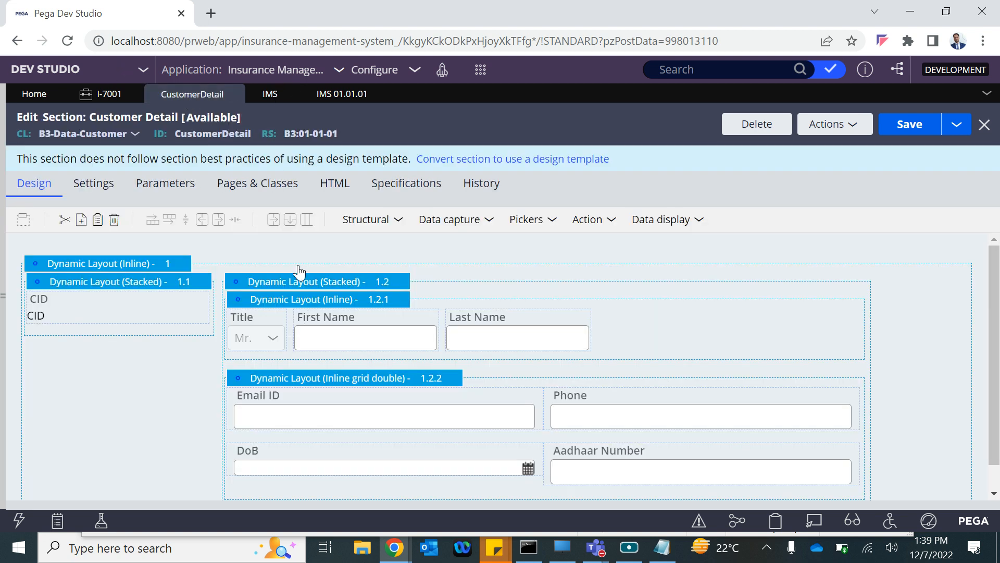
left_click(270, 97)
left_click(386, 370)
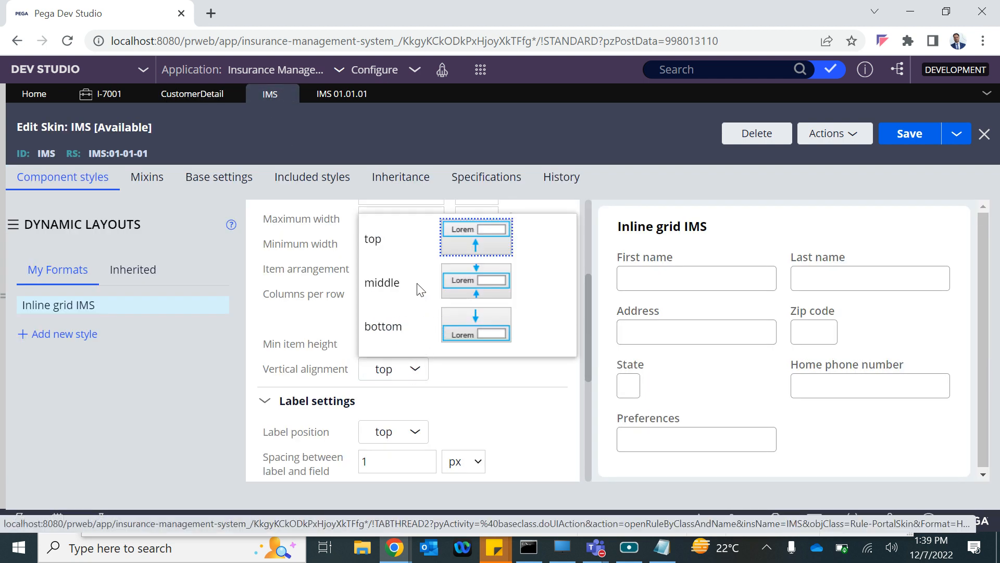
left_click(468, 284)
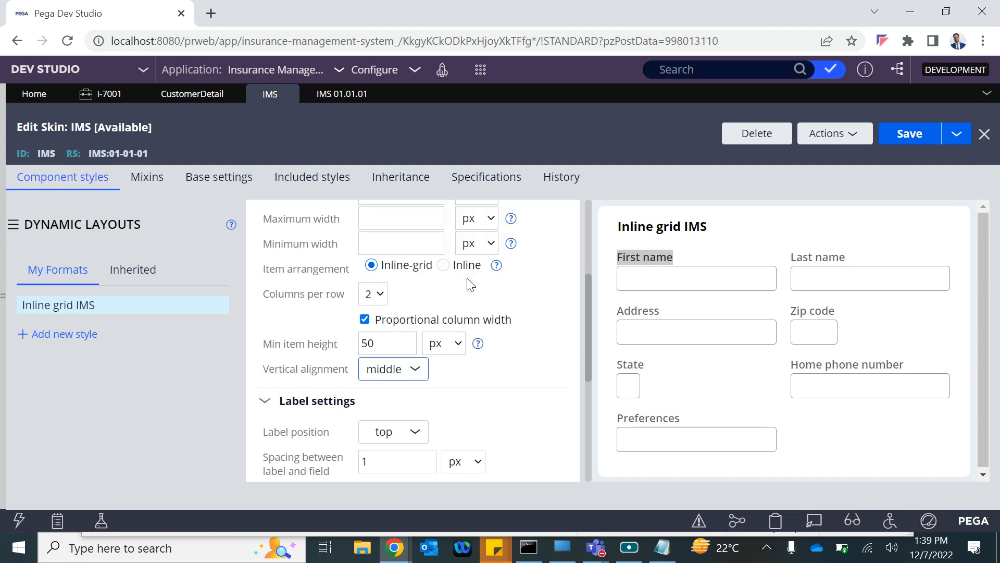
Set both the label position and the label horizontal alignment of the Inline grid IMS format to left
scroll(422, 396, "down", 3)
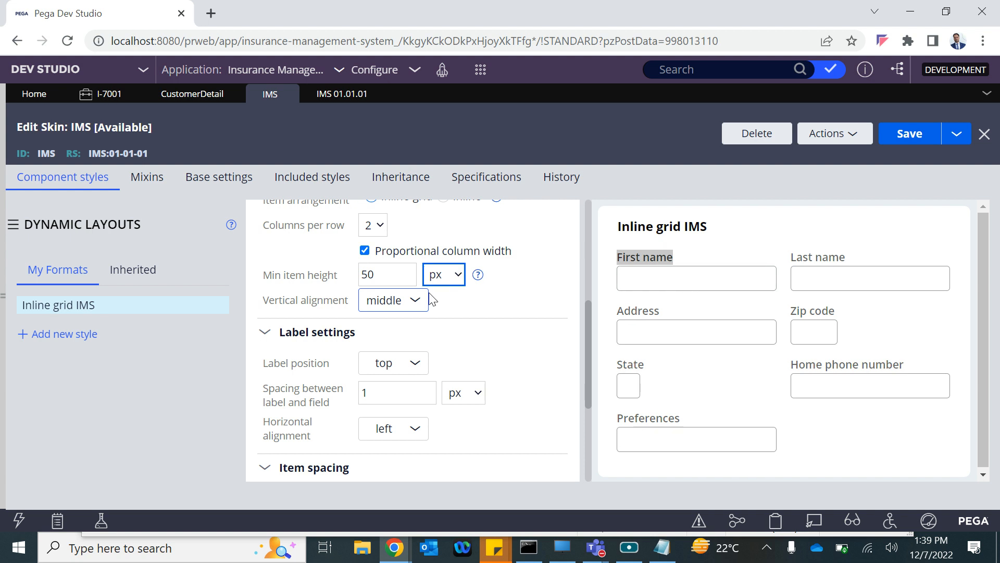
left_click(383, 370)
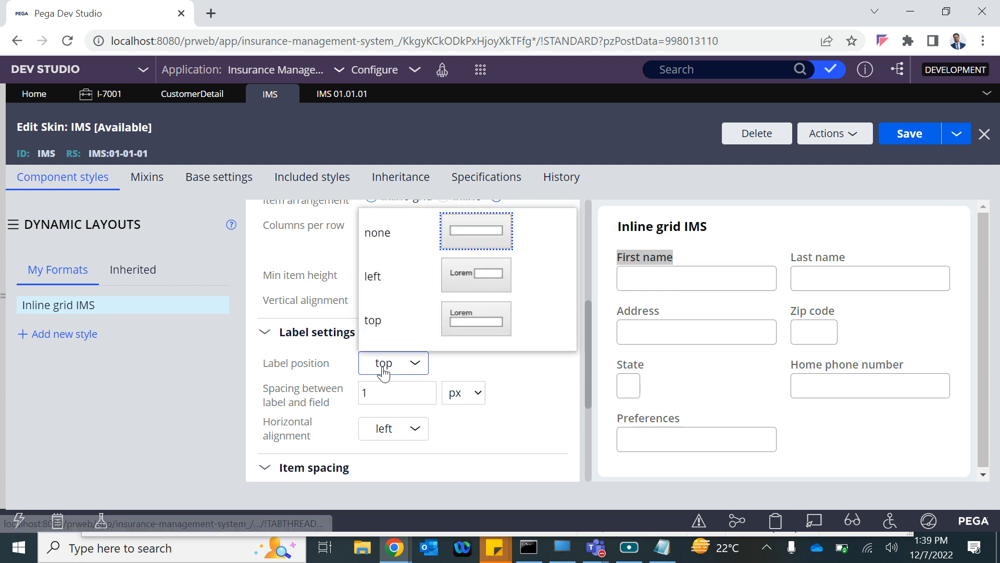
left_click(460, 281)
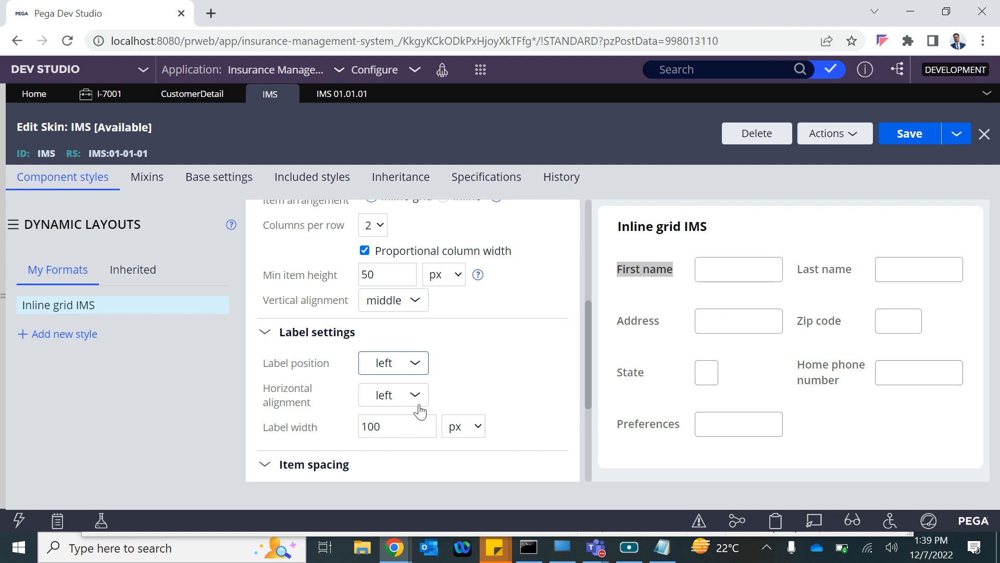
scroll(407, 402, "down", 2)
left_click(394, 297)
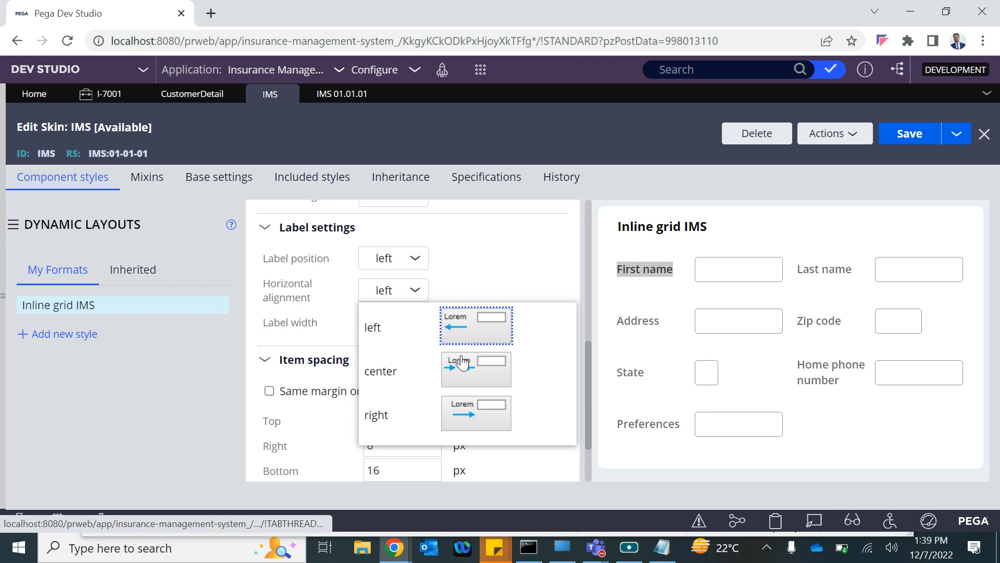
left_click(477, 325)
Set the top item spacing of Inline grid IMS to 5 px
scroll(480, 328, "down", 1)
left_click(392, 344)
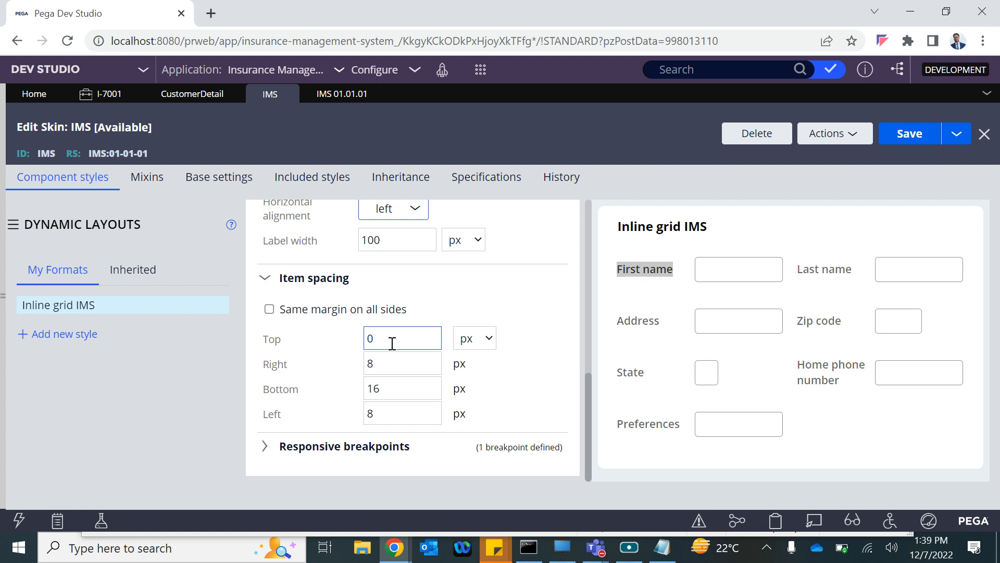
left_click(390, 409)
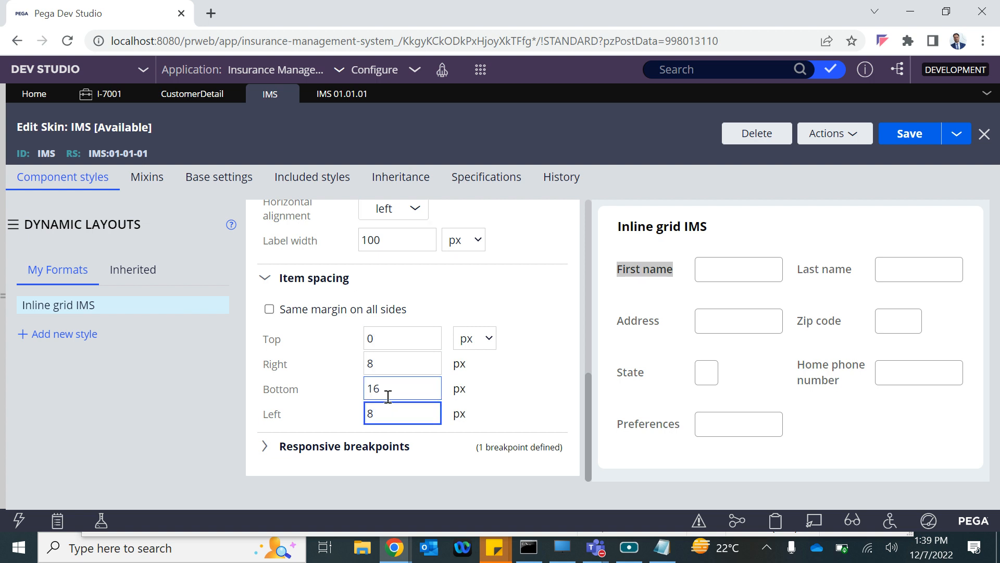
left_click(385, 365)
left_click(395, 408)
double_click(386, 342)
key("BackSpace")
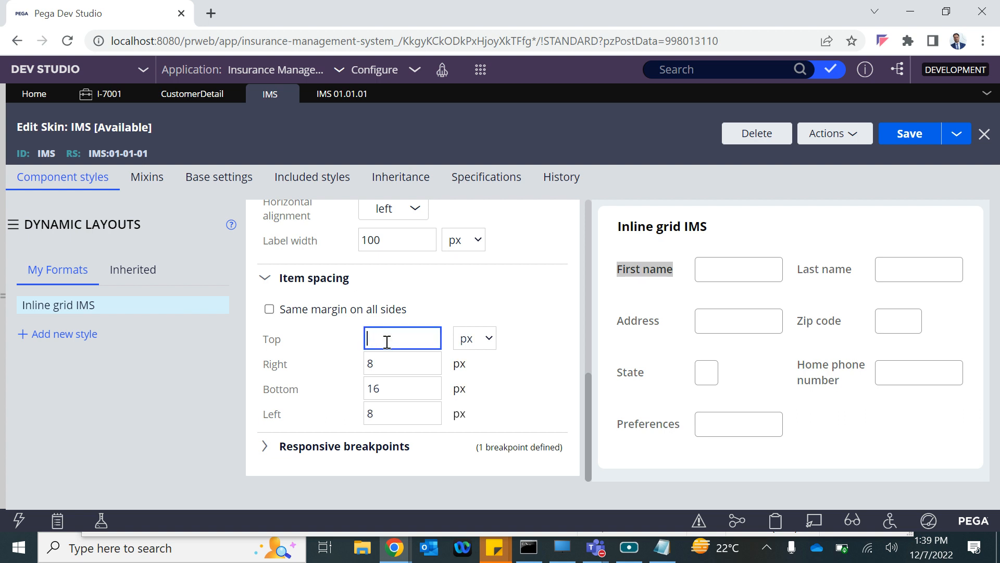
type("5")
left_click(478, 301)
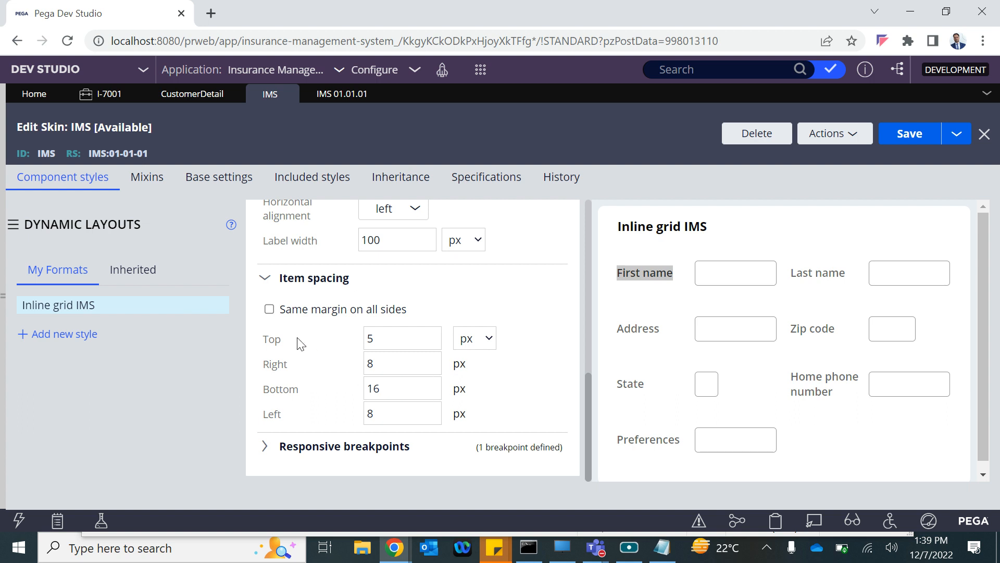
Expand the responsive breakpoints settings and make Breakpoint1 transform the layout to the Stacked format
left_click(294, 453)
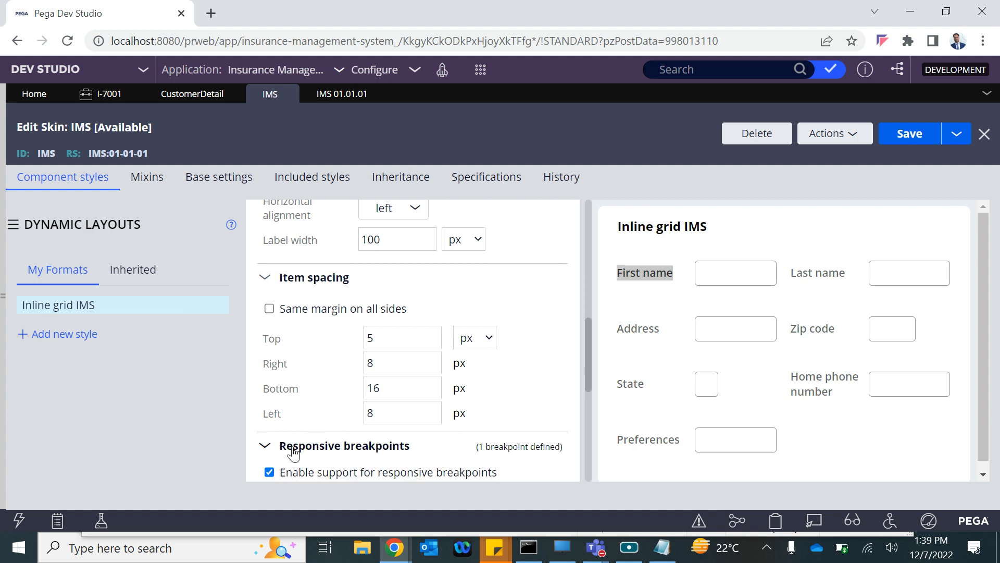
scroll(294, 454, "down", 3)
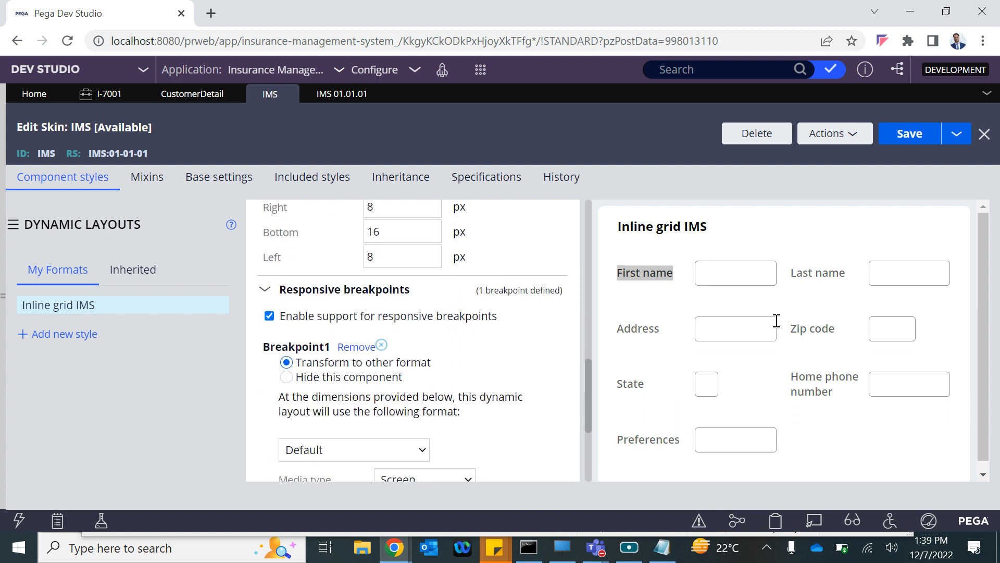
scroll(423, 403, "down", 2)
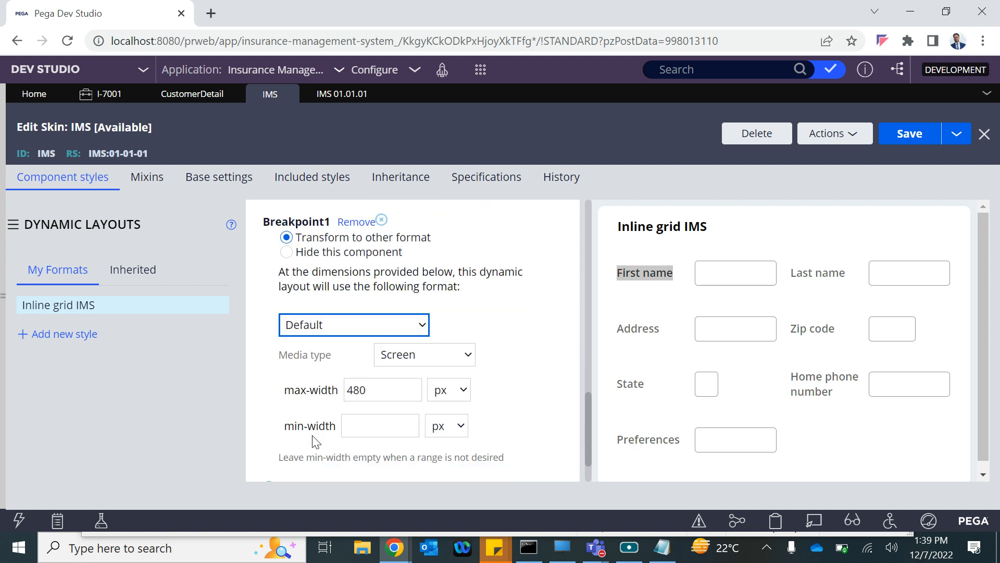
left_click(373, 394)
left_click_drag(373, 394, 331, 395)
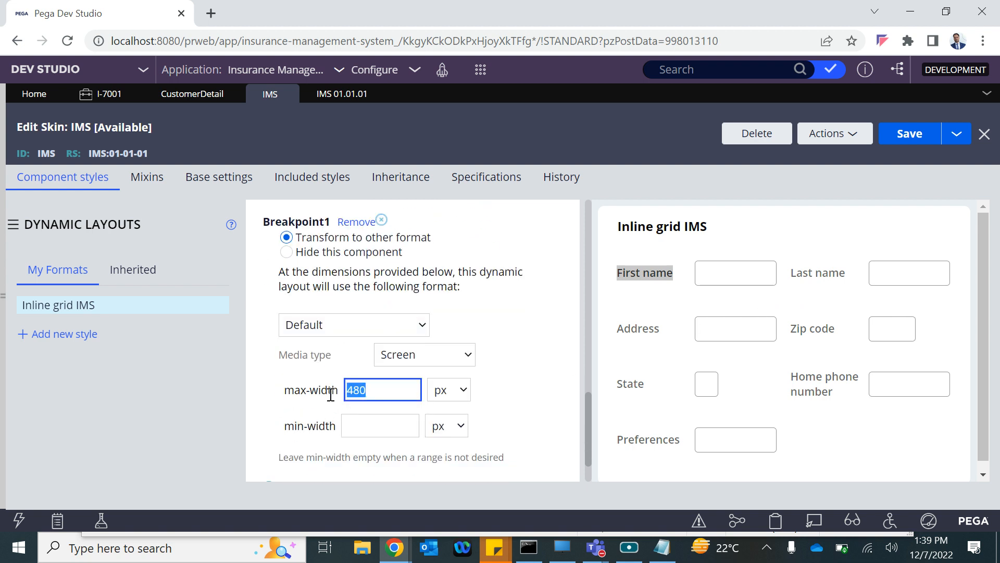
left_click(328, 326)
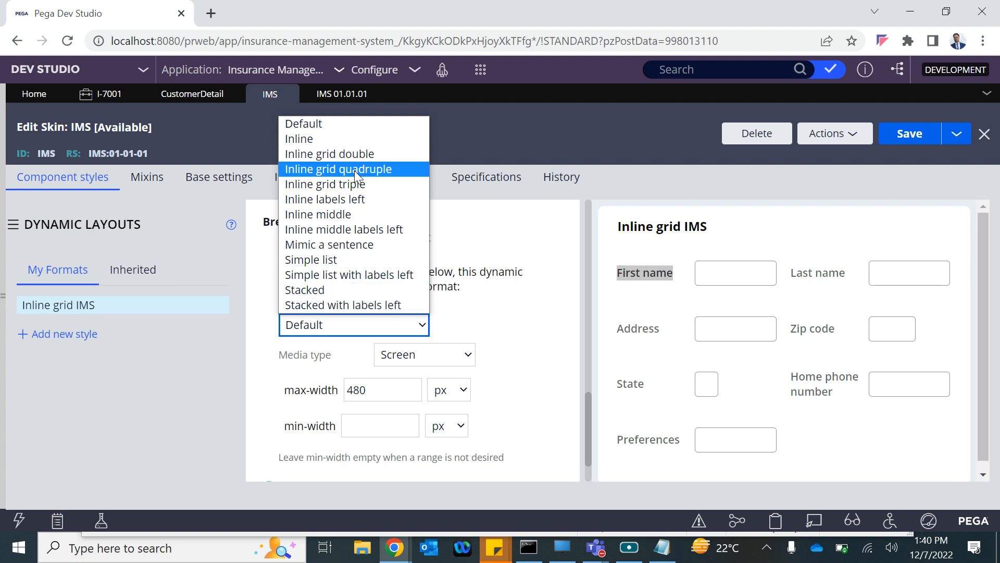
left_click(326, 290)
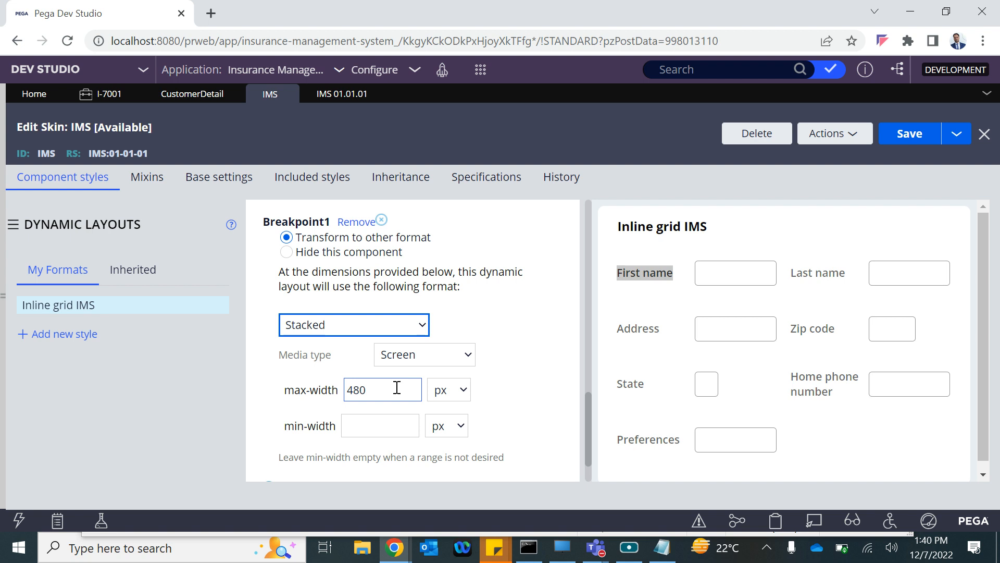
left_click_drag(397, 386, 328, 385)
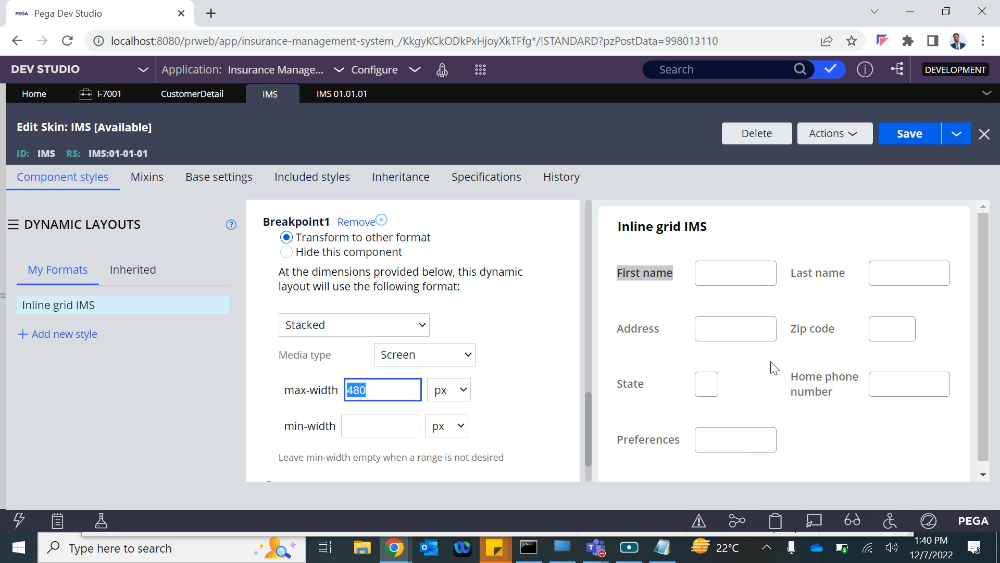
scroll(475, 364, "down", 1)
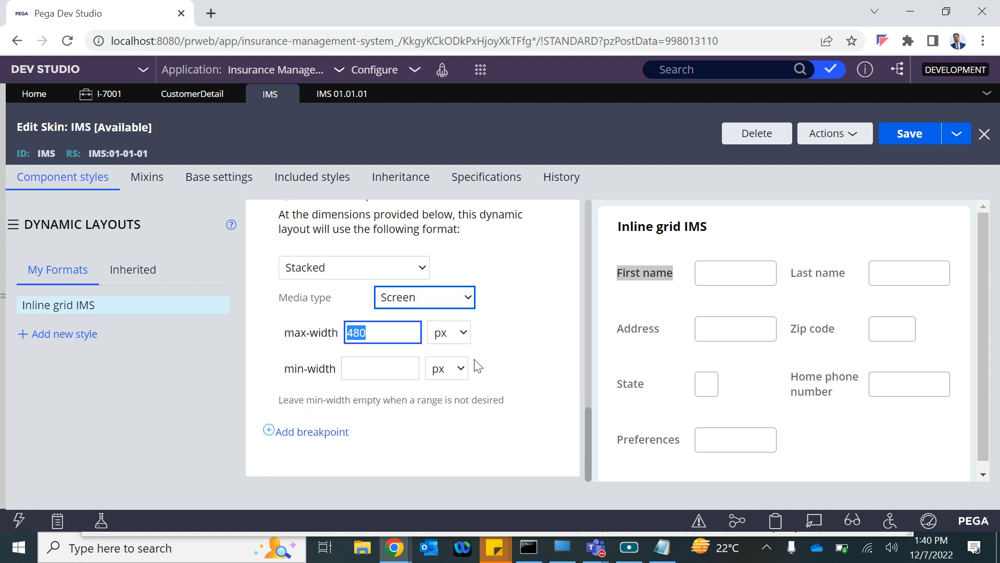
Try the Hide this component option for Breakpoint1 and return it to Transform to other format
scroll(475, 364, "up", 5)
scroll(477, 367, "down", 2)
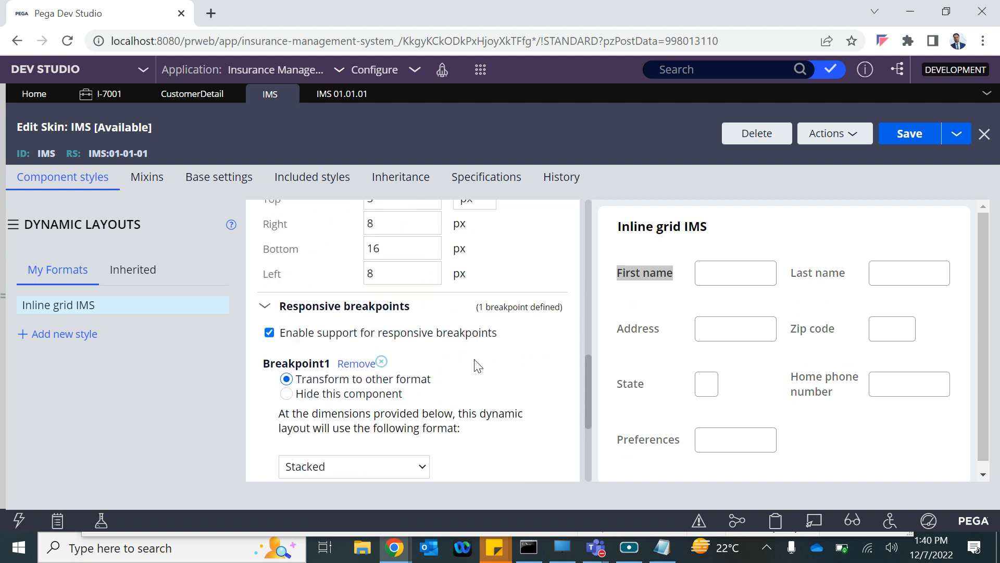
scroll(475, 365, "up", 2)
scroll(476, 365, "down", 3)
left_click(288, 342)
scroll(437, 367, "down", 1)
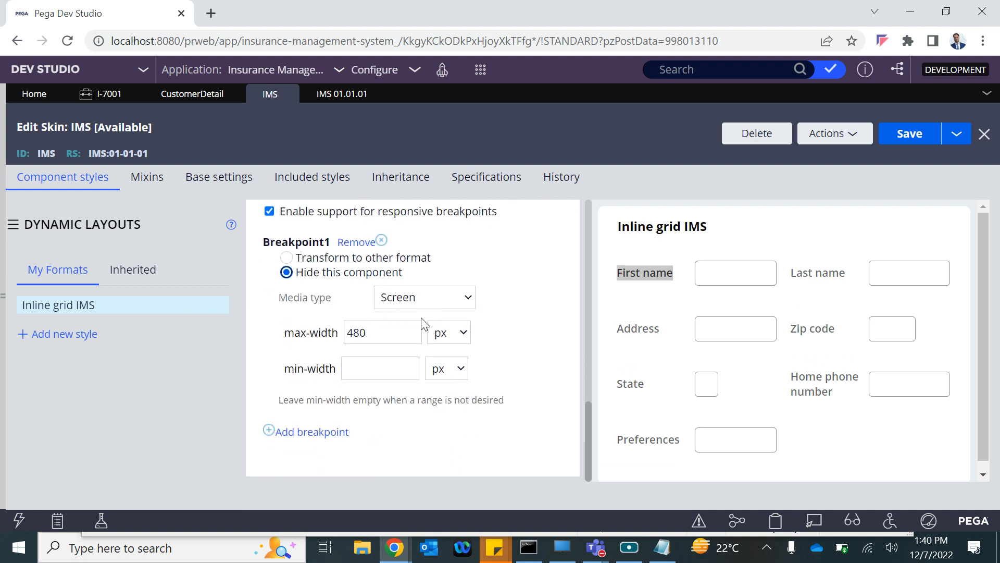
scroll(423, 324, "up", 1)
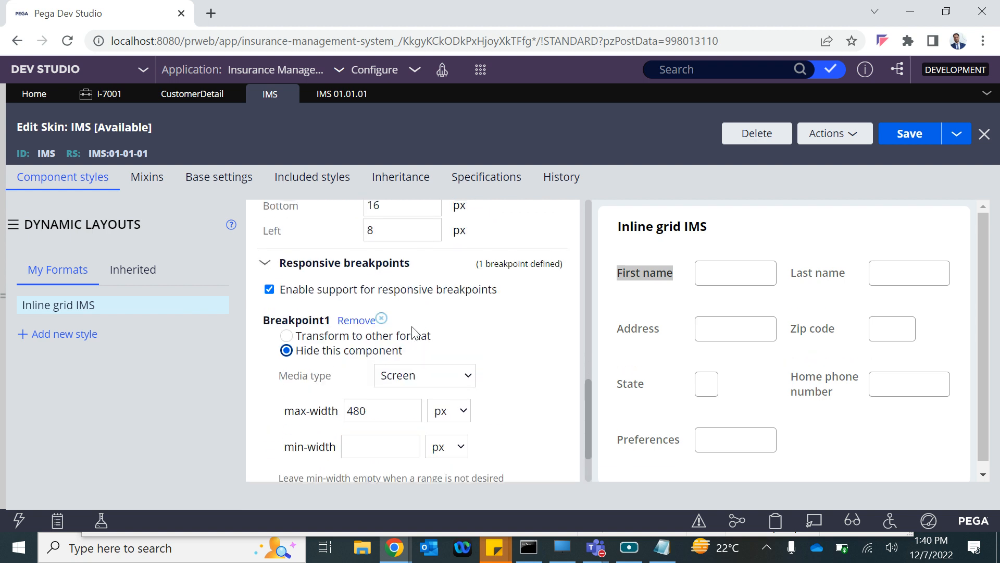
left_click(287, 337)
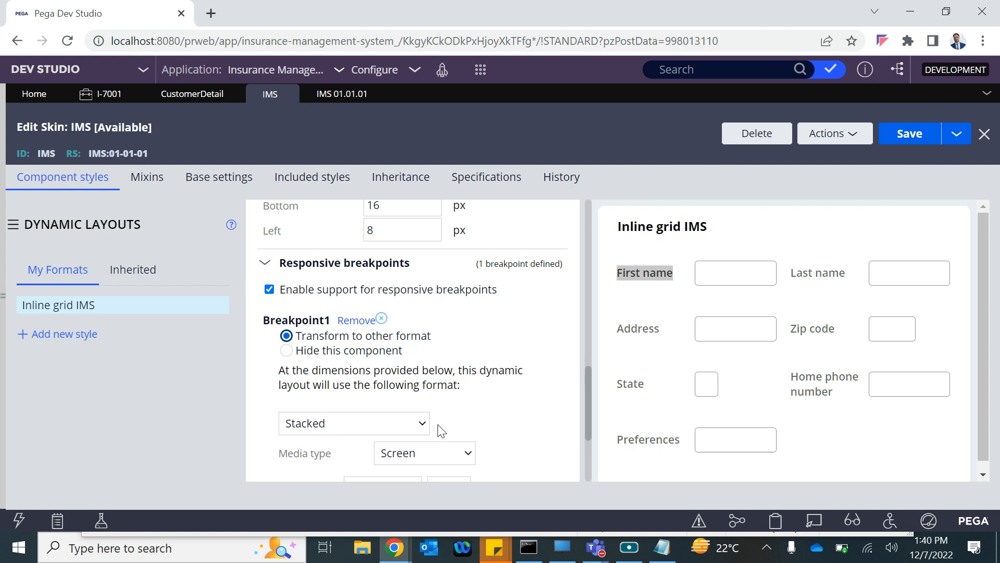
Review the item spacing and breakpoint settings of Inline grid IMS and save the IMS skin
scroll(442, 430, "down", 1)
scroll(487, 356, "up", 3)
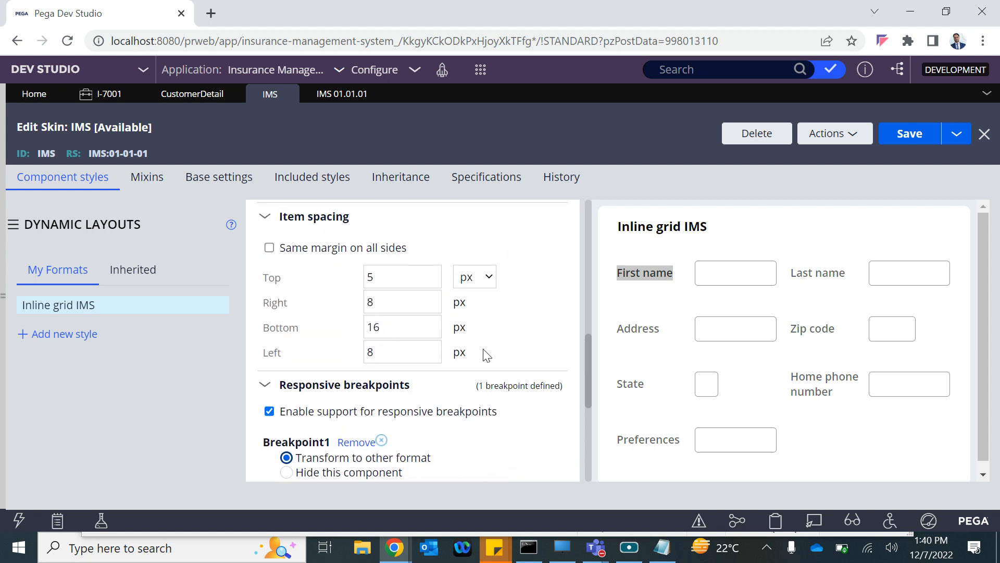
scroll(486, 356, "up", 1)
scroll(486, 356, "down", 5)
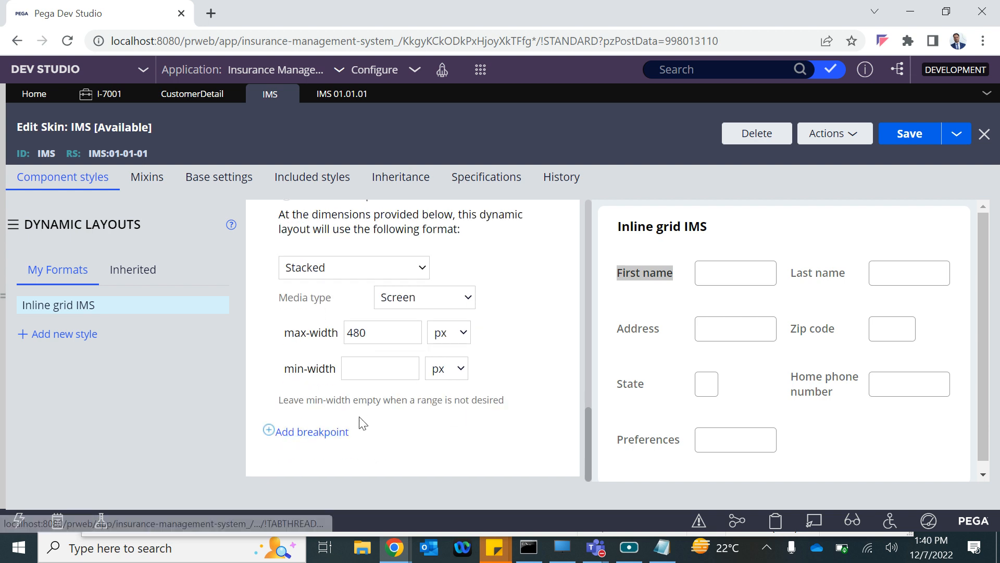
scroll(366, 330, "up", 5)
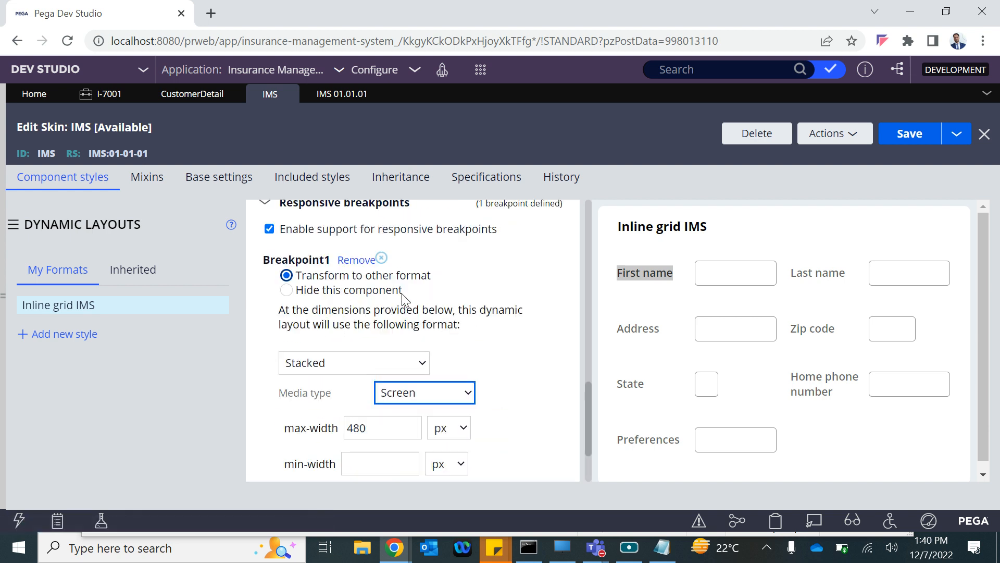
left_click(916, 135)
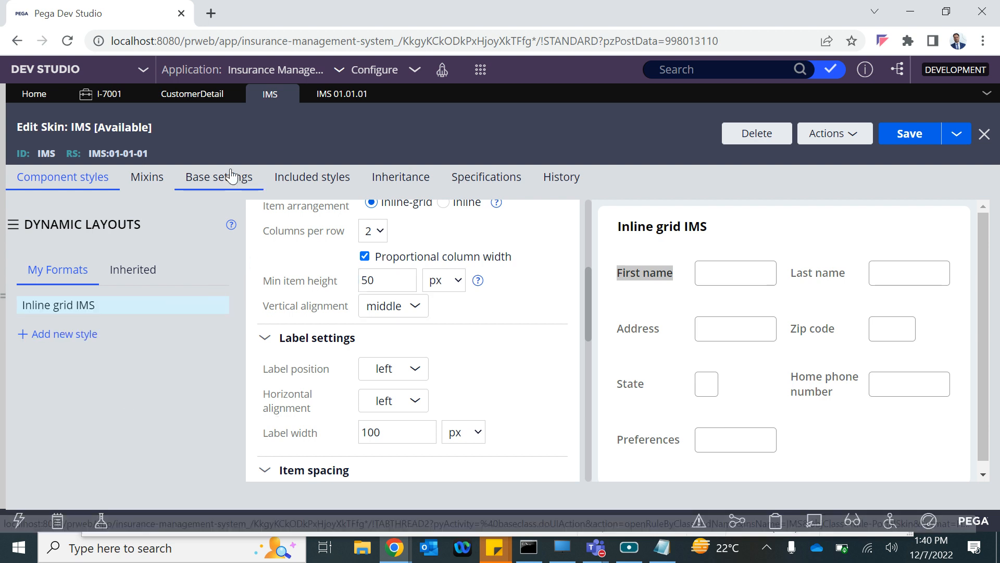
In the CustomerDetail section, change the outermost dynamic layout's format to Other with Inline grid IMS and submit its properties
left_click(188, 98)
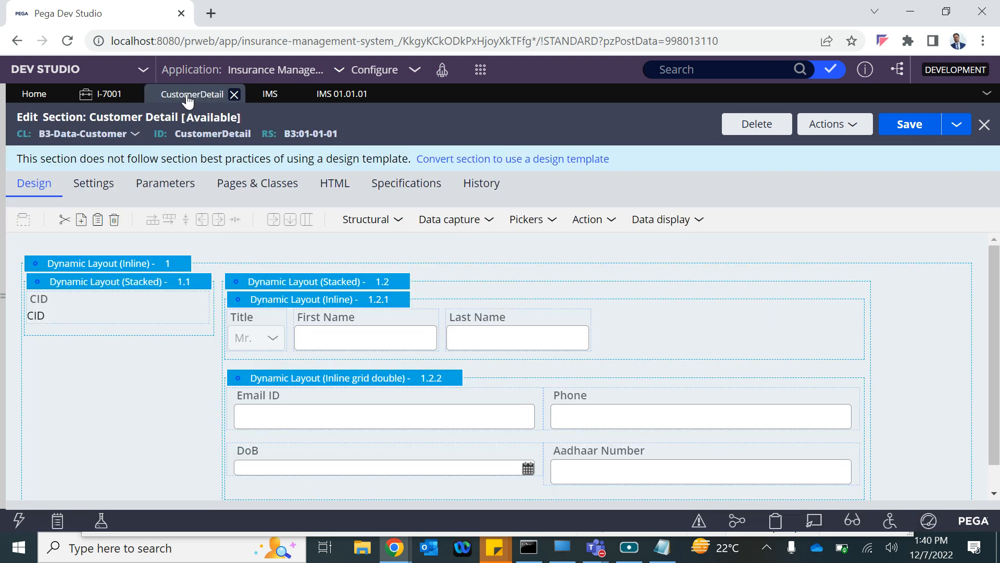
double_click(140, 264)
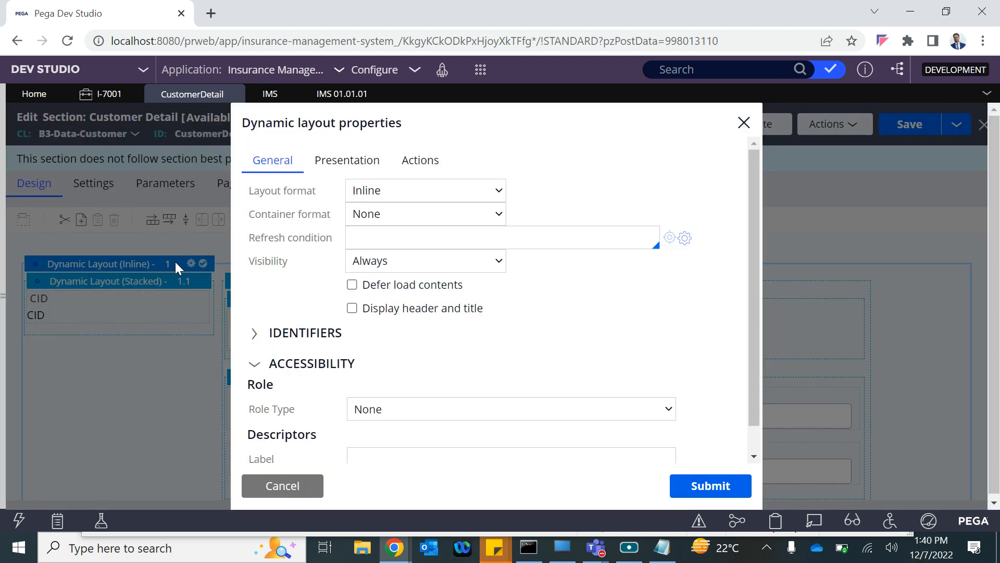
left_click(387, 193)
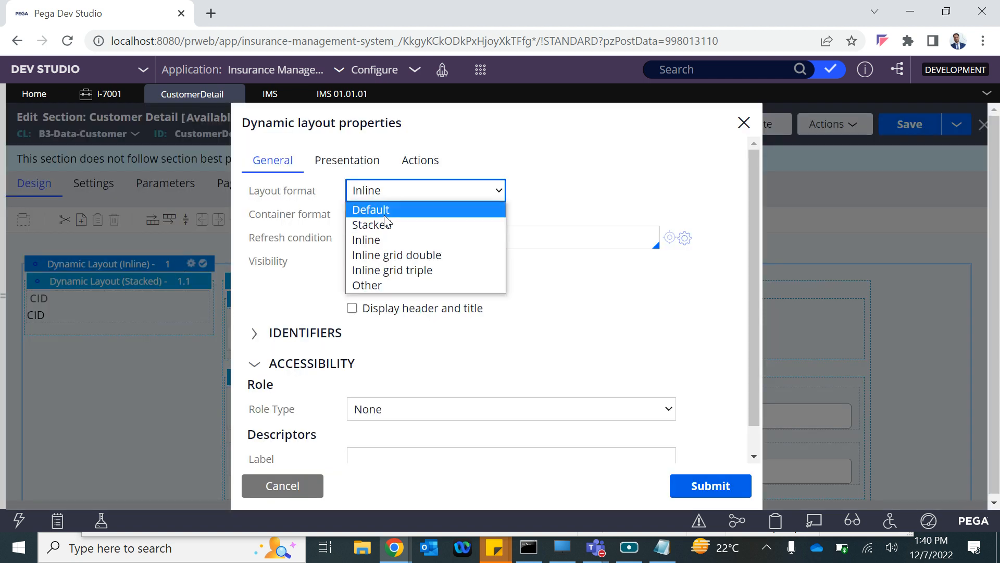
left_click(377, 288)
left_click(566, 197)
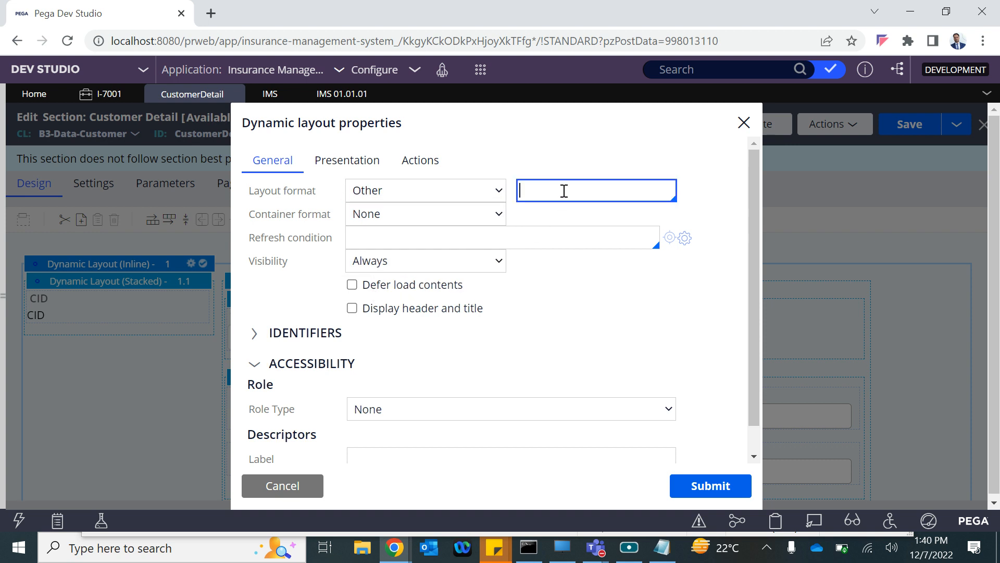
key("Down")
key("Down")
key("Down")
key("Down")
key("Down")
key("Down")
key("Up")
key("Up")
key("Up")
key("Up")
key("Up")
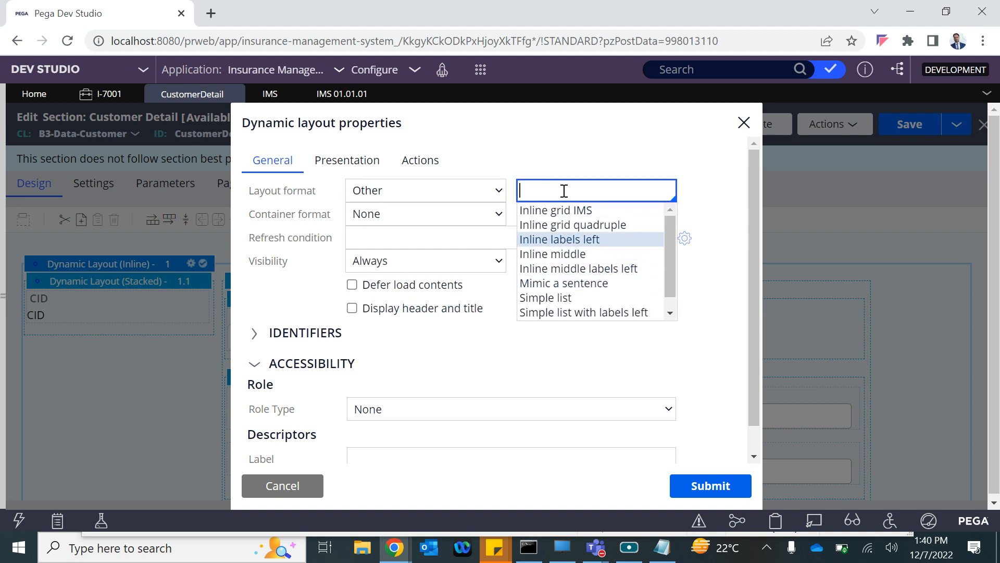
key("Return")
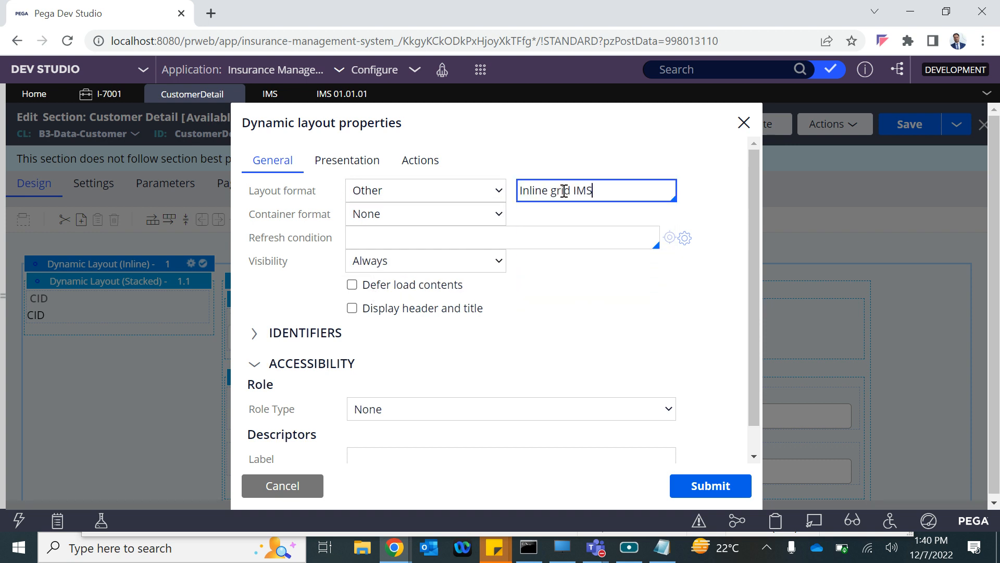
left_click(691, 488)
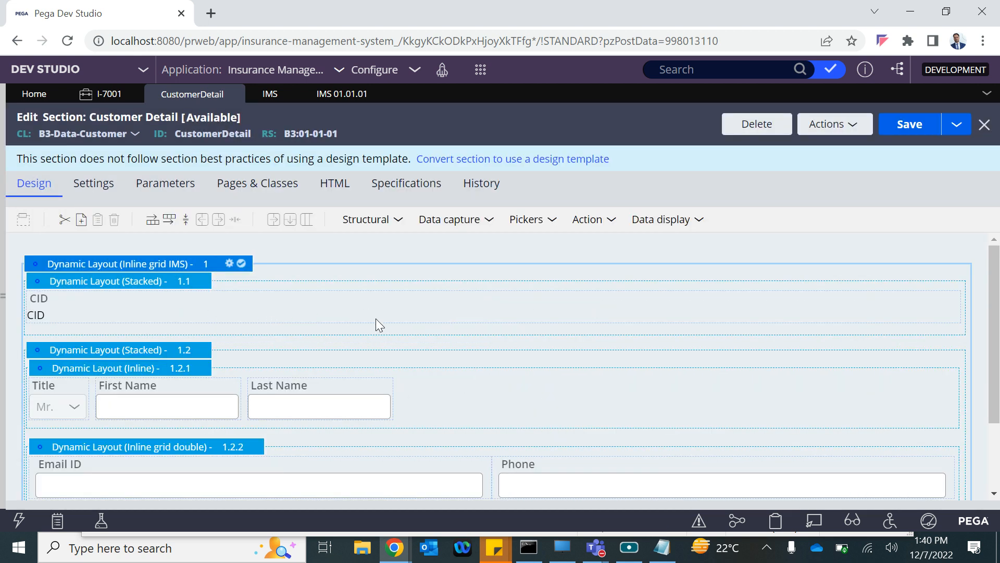
Check the rearranged layouts, save the CustomerDetail section and create a new Insurance Plan case
scroll(427, 320, "down", 2)
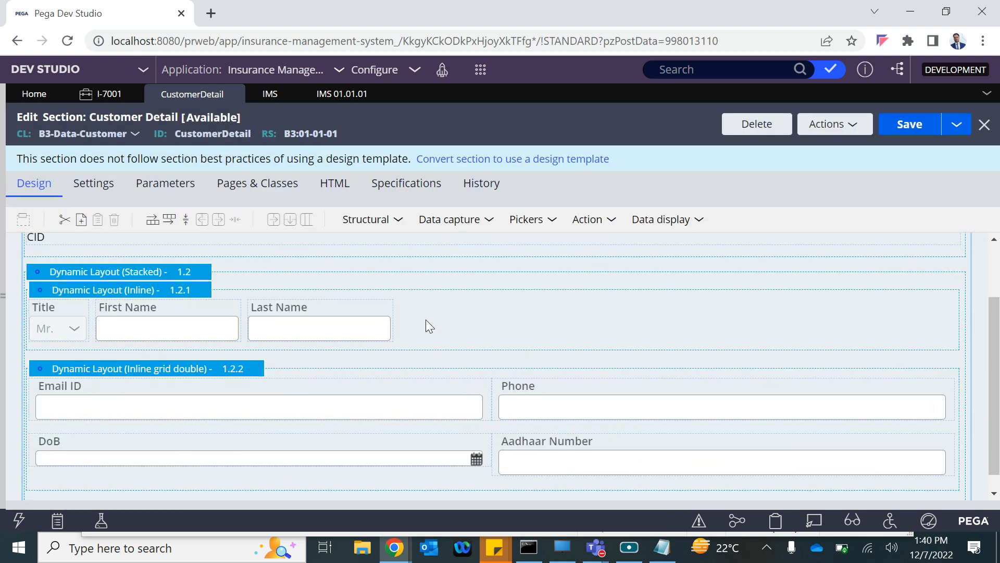
scroll(426, 320, "up", 2)
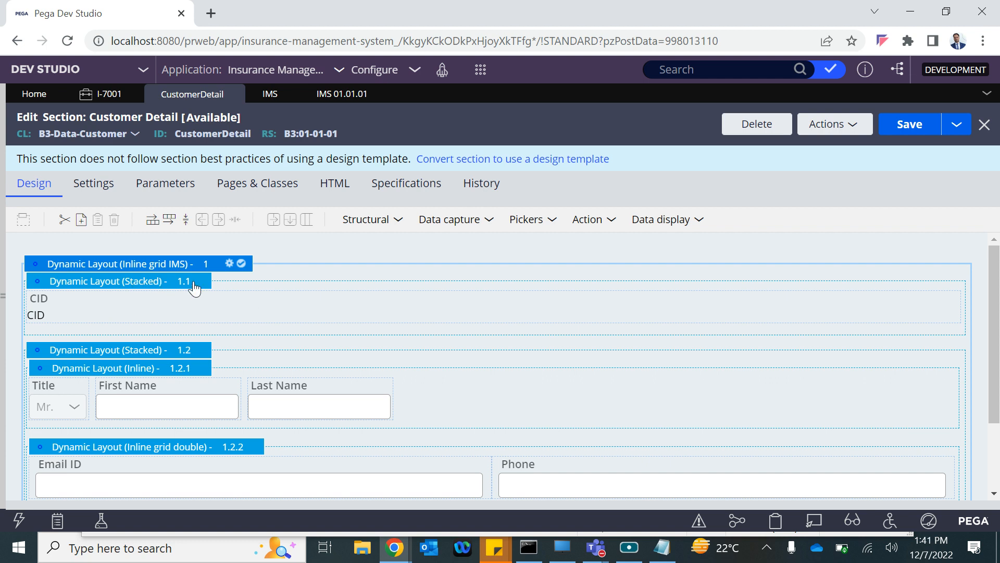
scroll(273, 351, "down", 2)
scroll(255, 296, "up", 2)
left_click(903, 132)
left_click(481, 69)
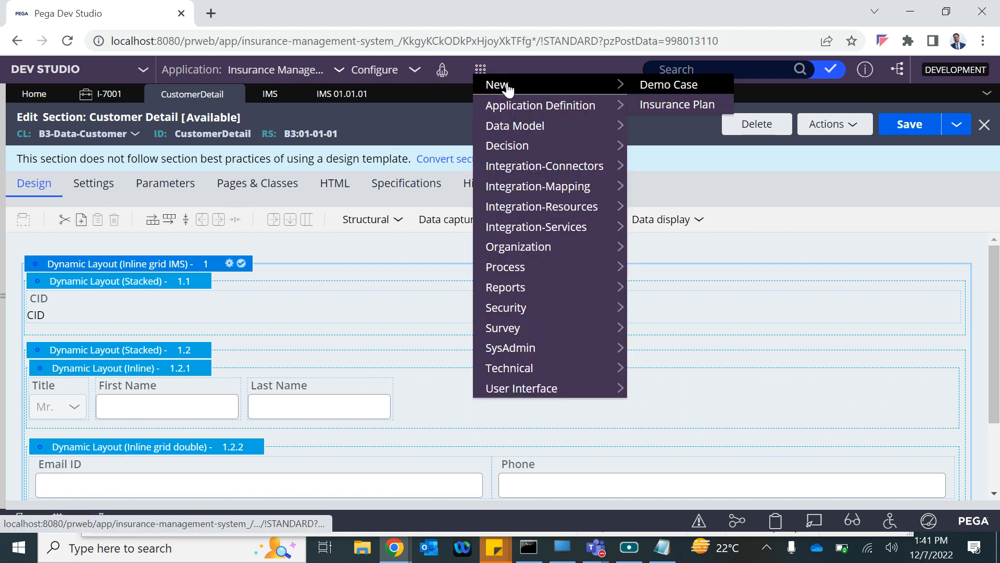
left_click(661, 105)
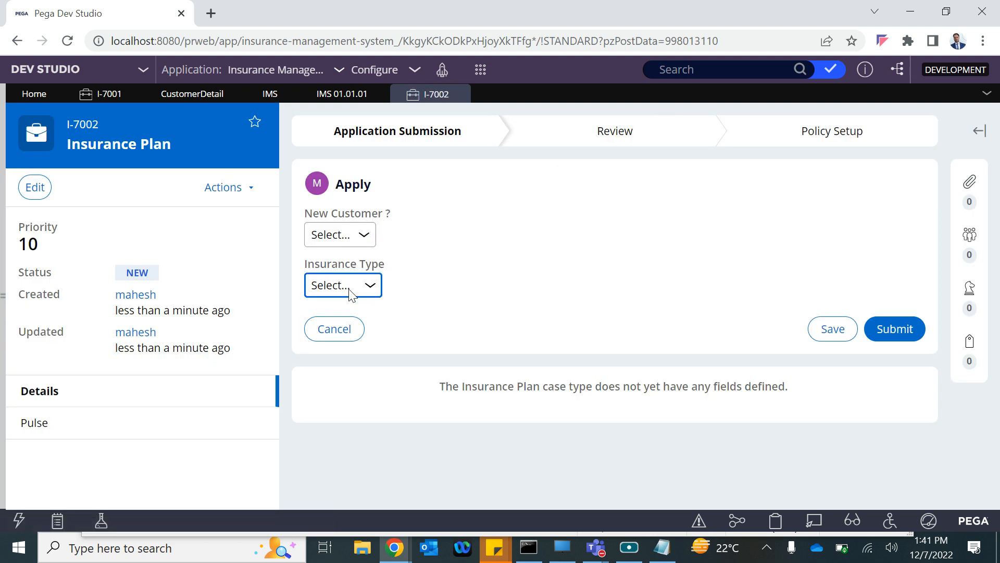
In the Insurance Plan case, set New Customer to No, enter the customer ID in the CID field and check the customer detail layout
left_click(341, 236)
left_click(319, 285)
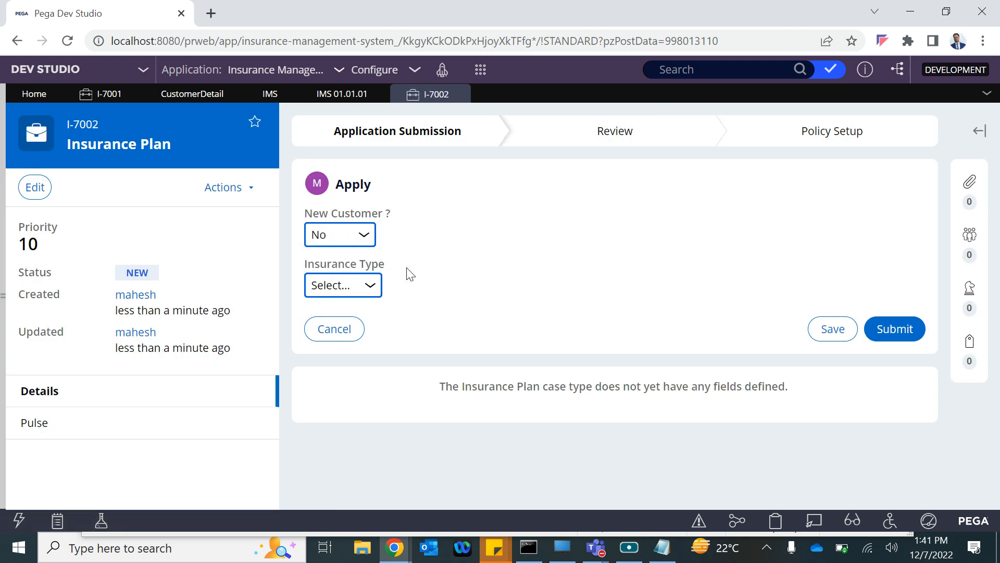
left_click(331, 337)
type("CUST")
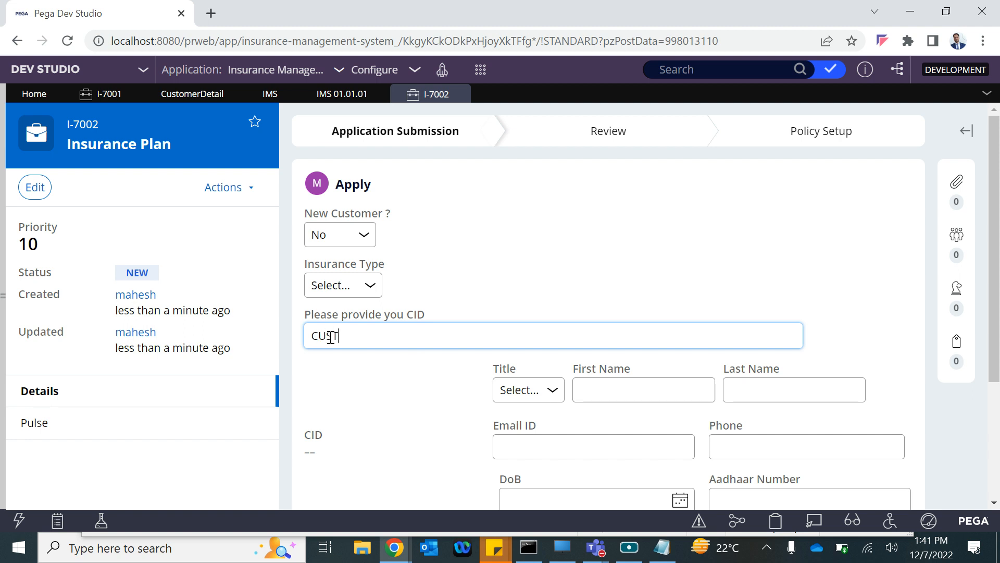
type("-0001")
left_click(493, 263)
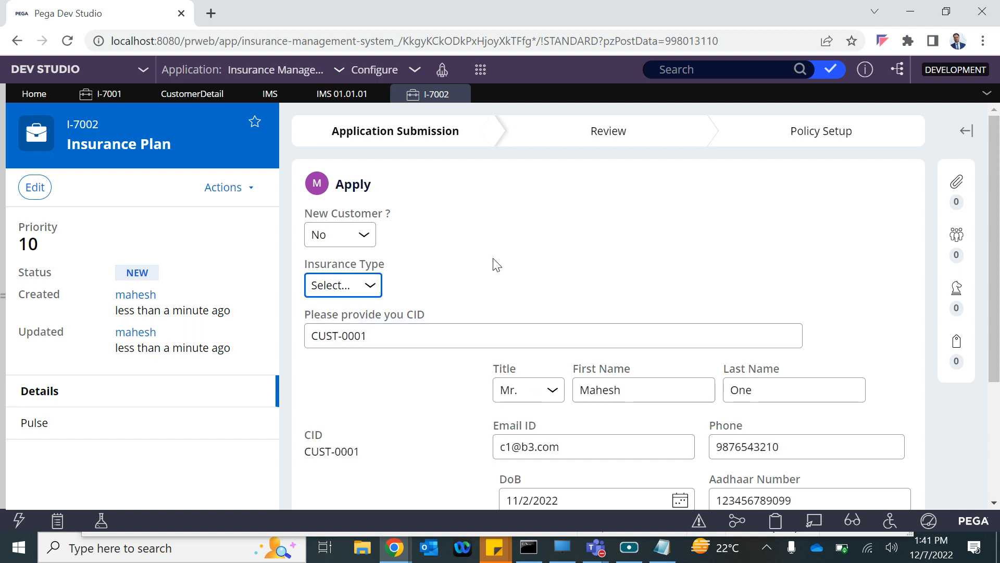
scroll(696, 412, "down", 3)
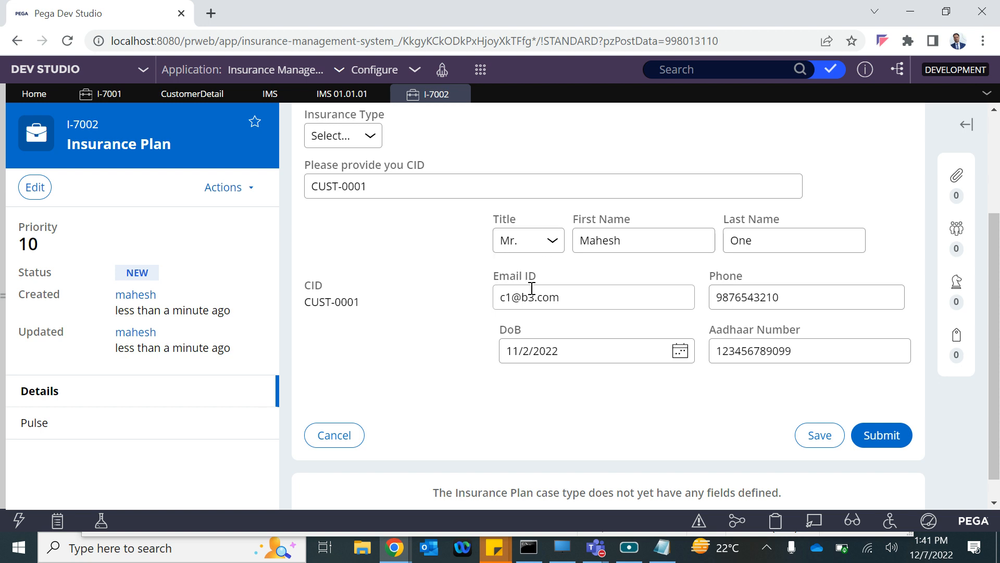
scroll(558, 234, "up", 1)
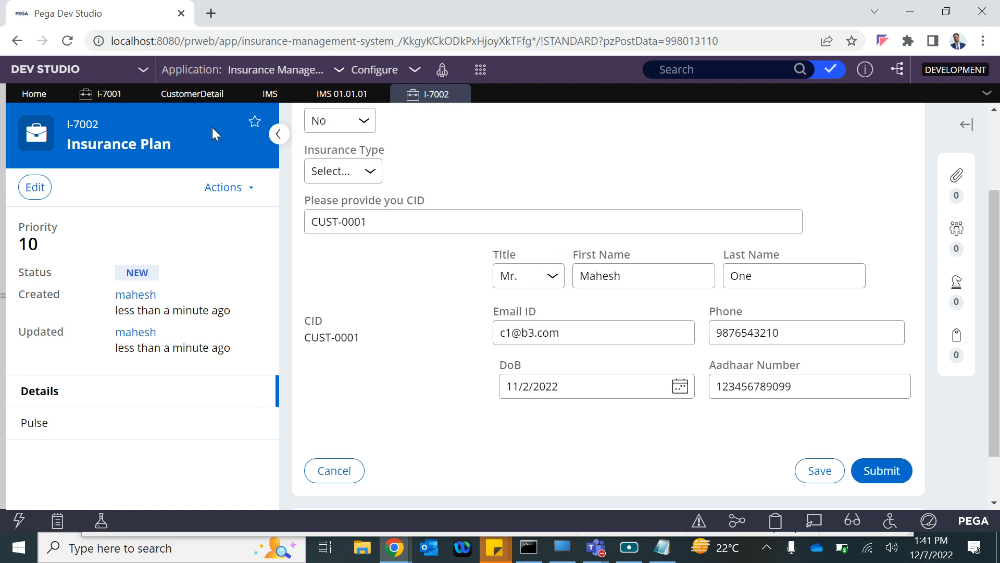
Check the layout formats in the CustomerDetail section, then save the IMS skin and the CustomerDetail section again
left_click(186, 95)
scroll(162, 380, "down", 2)
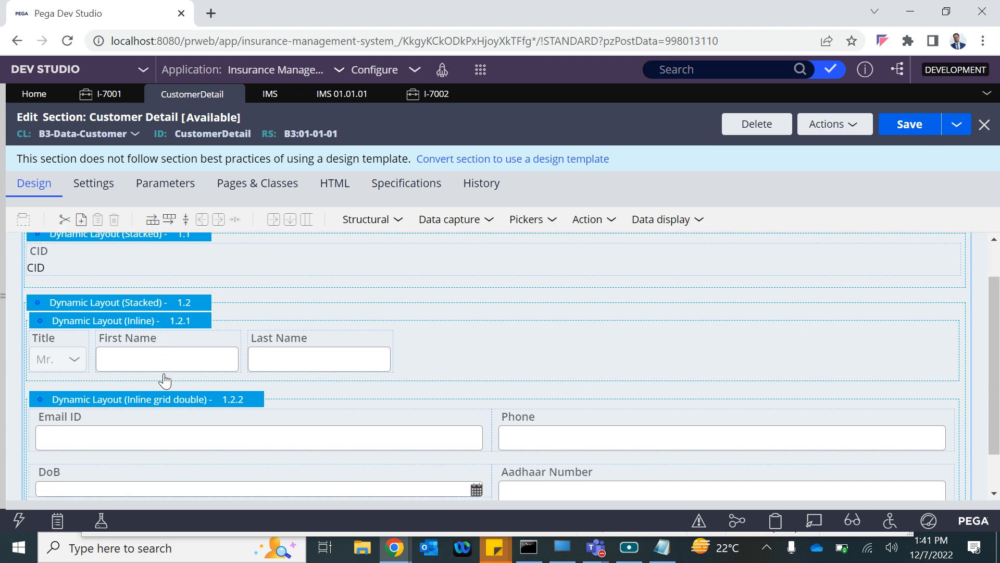
scroll(165, 380, "up", 2)
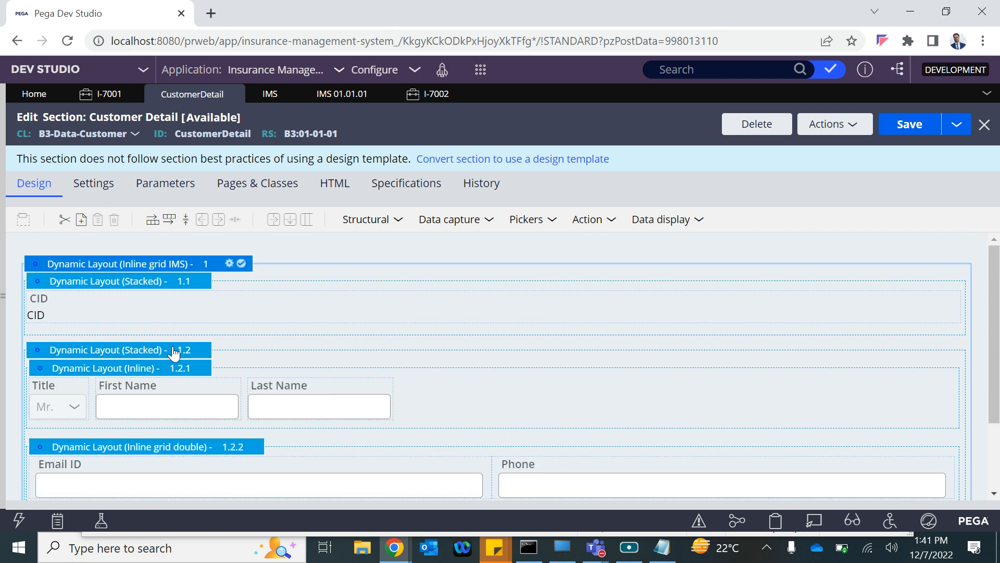
left_click(332, 99)
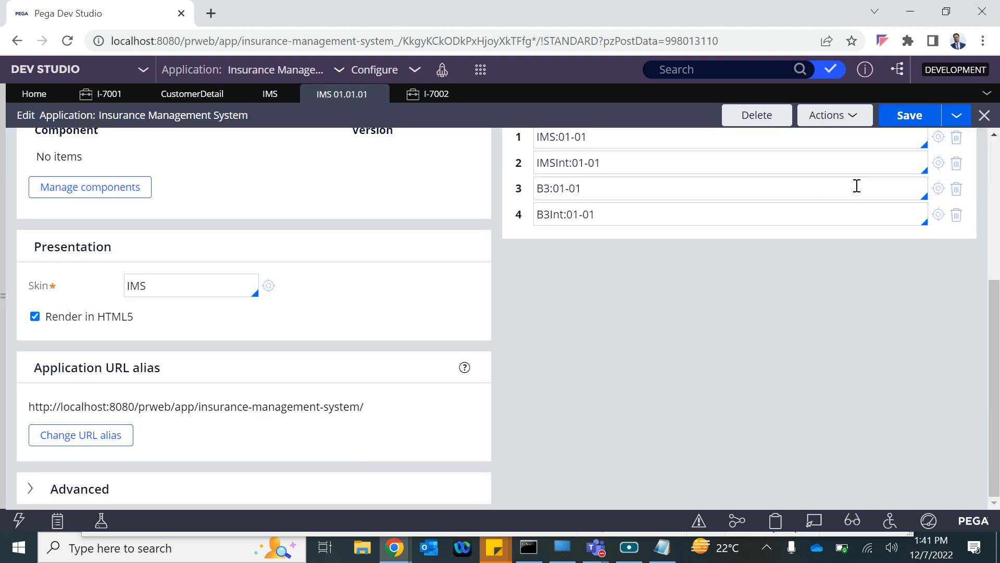
left_click(259, 93)
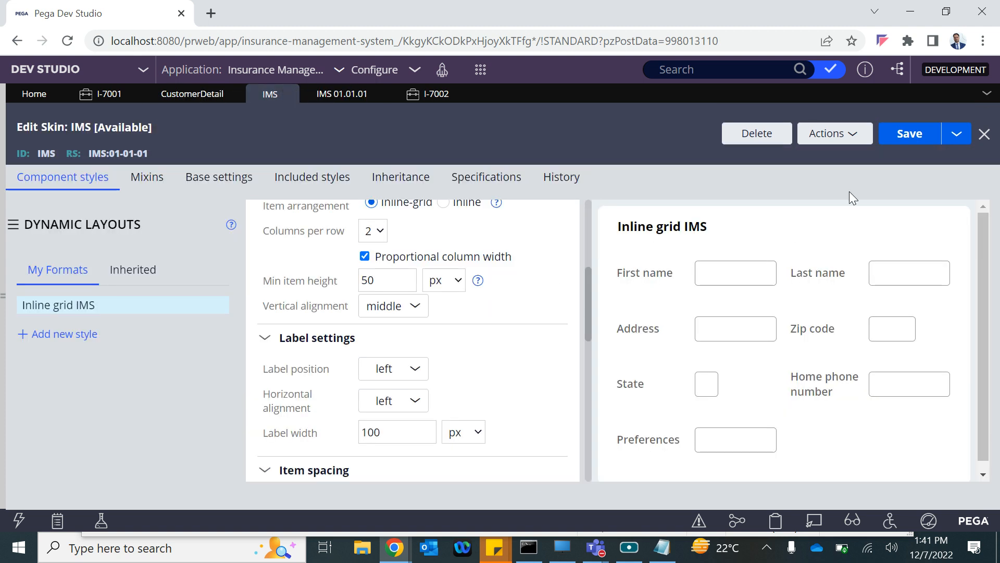
left_click(903, 142)
left_click(194, 97)
left_click(897, 130)
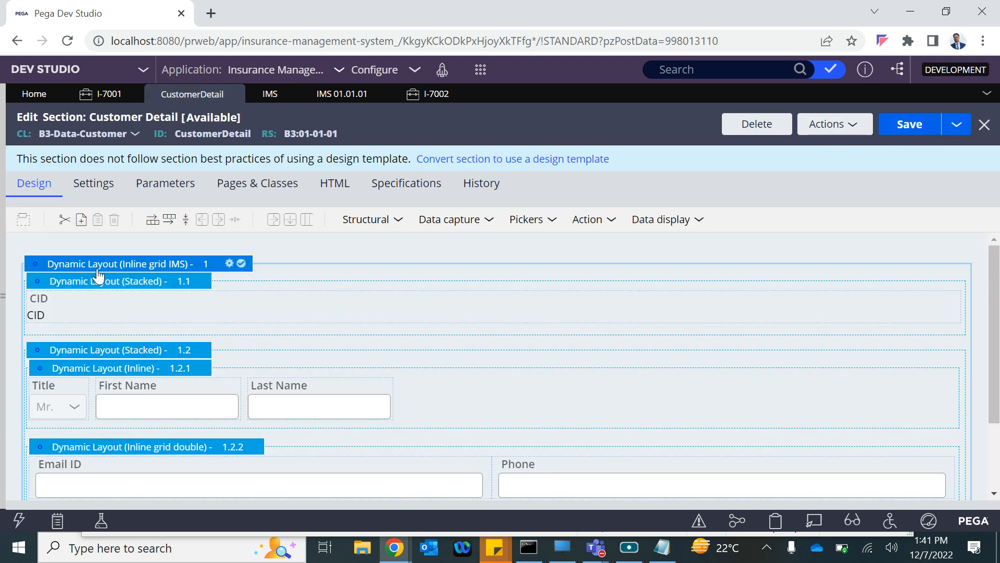
Change the format of dynamic layout 1.2.2 to Other with Inline grid IMS, submit its properties and save the CustomerDetail section
scroll(142, 312, "down", 2)
scroll(142, 313, "up", 2)
scroll(141, 313, "down", 2)
scroll(145, 316, "up", 2)
scroll(100, 333, "down", 2)
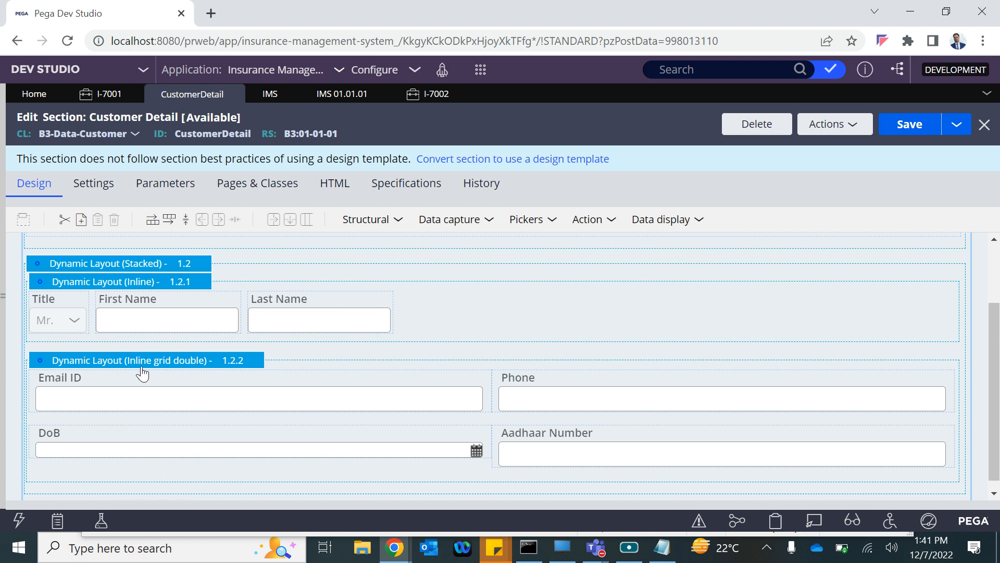
scroll(210, 367, "down", 1)
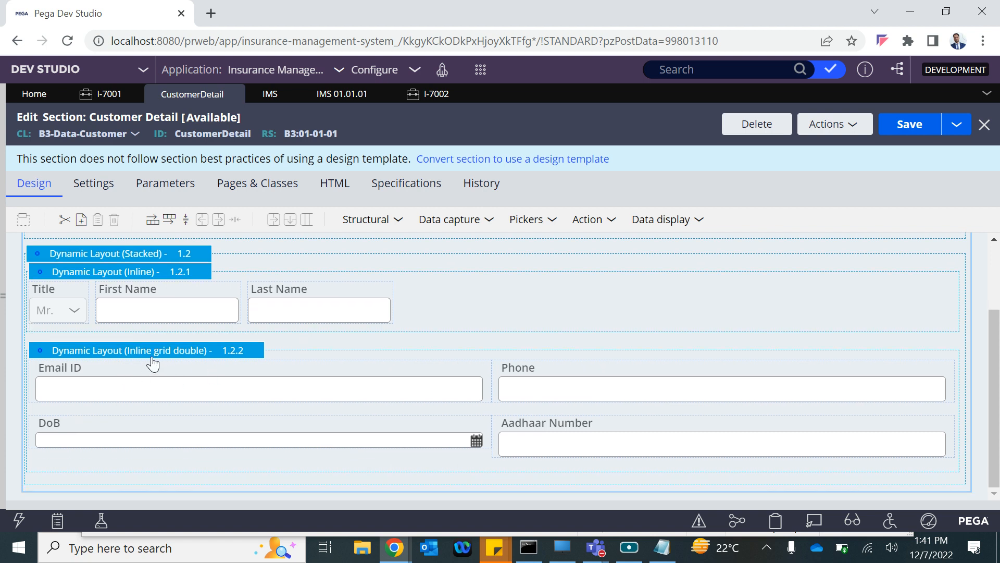
double_click(233, 350)
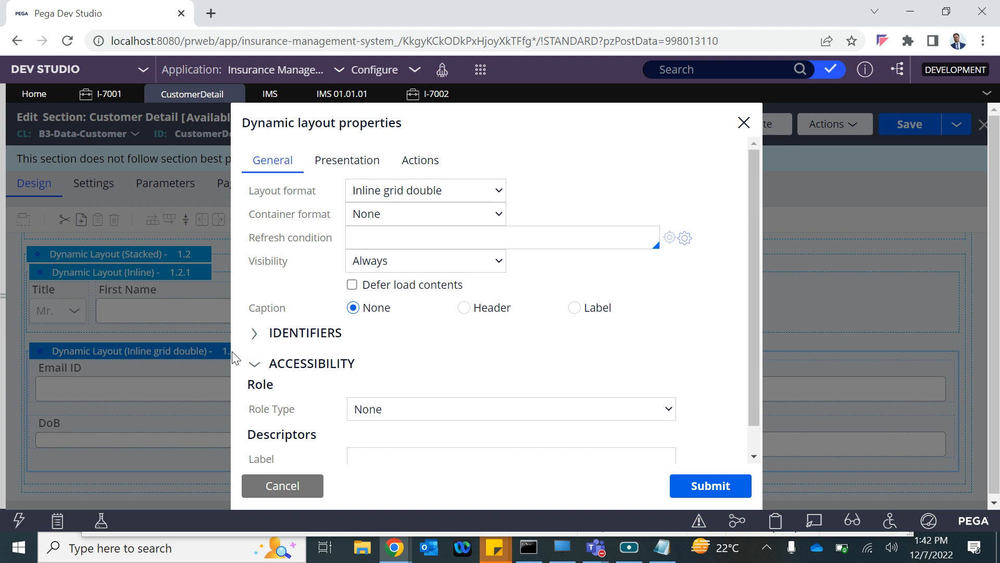
left_click(407, 194)
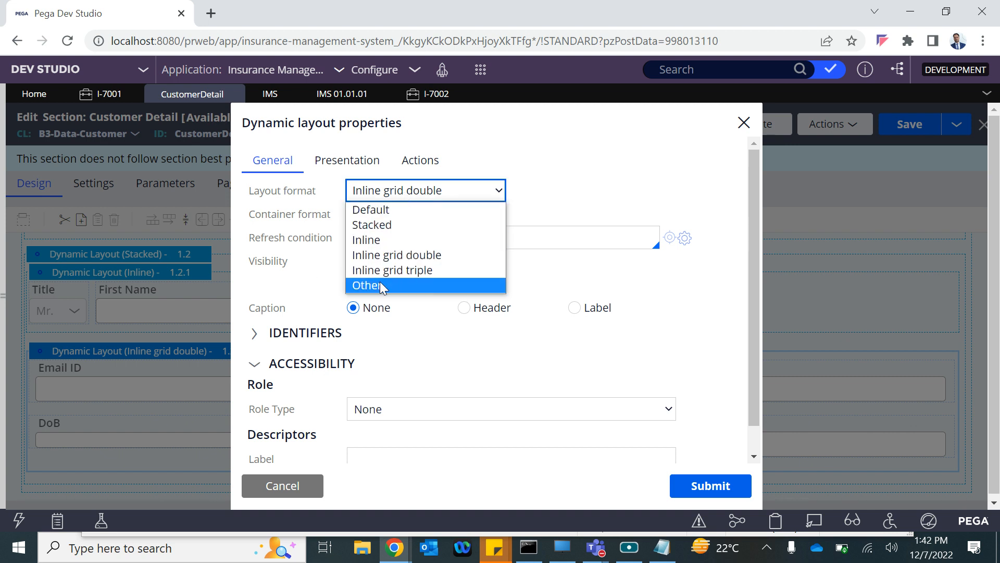
left_click(401, 281)
left_click(544, 191)
key("Down")
key("Return")
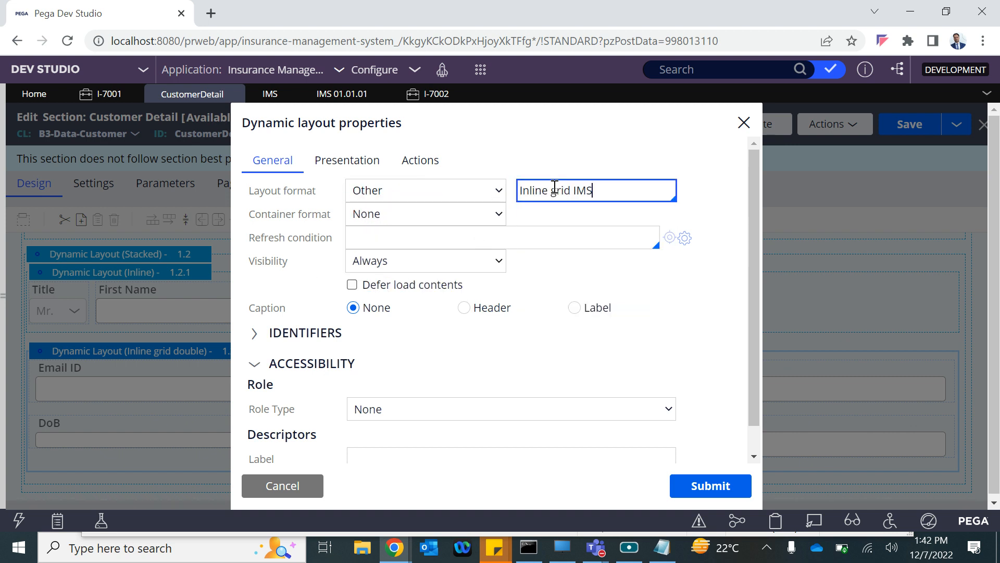
left_click(710, 486)
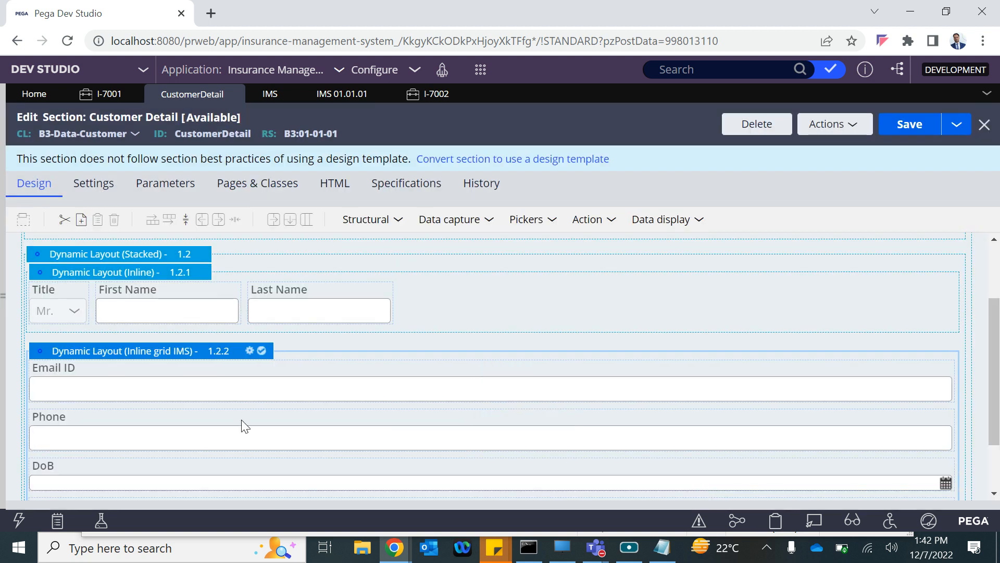
scroll(171, 415, "down", 1)
left_click(894, 124)
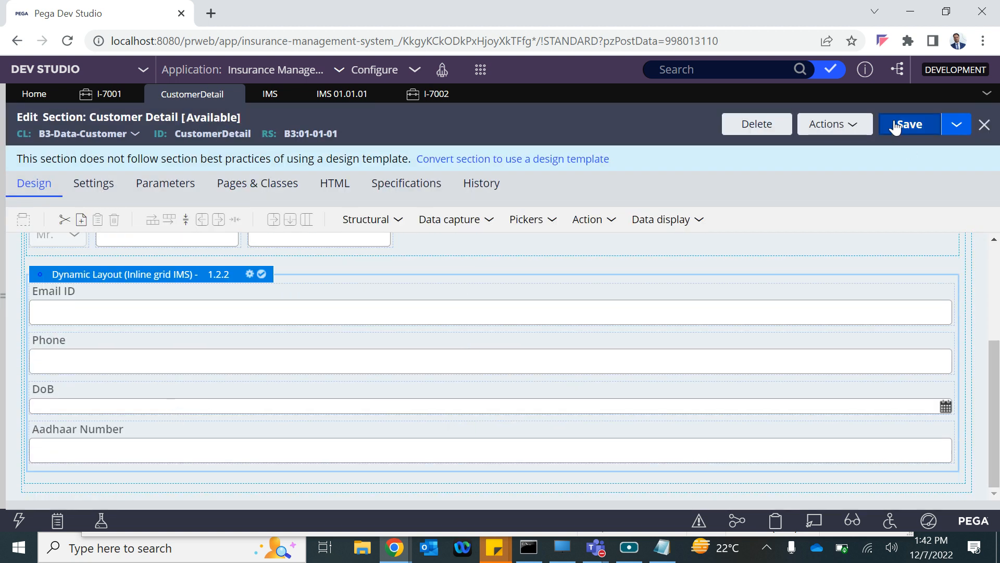
Review the layout settings and breakpoint max-width of the Inline grid IMS format in the IMS skin
left_click(271, 95)
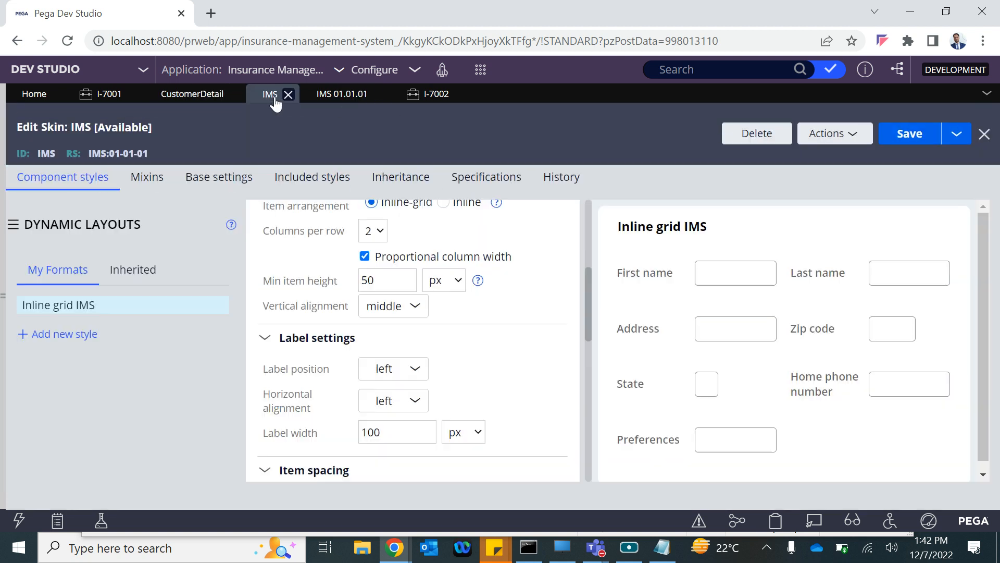
scroll(402, 278, "up", 2)
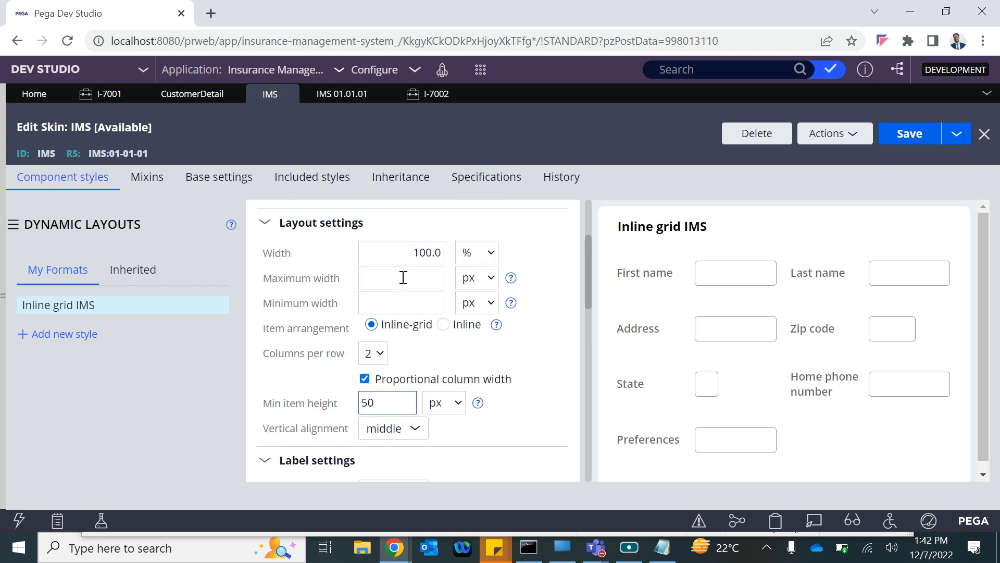
scroll(401, 279, "down", 10)
left_click(355, 335)
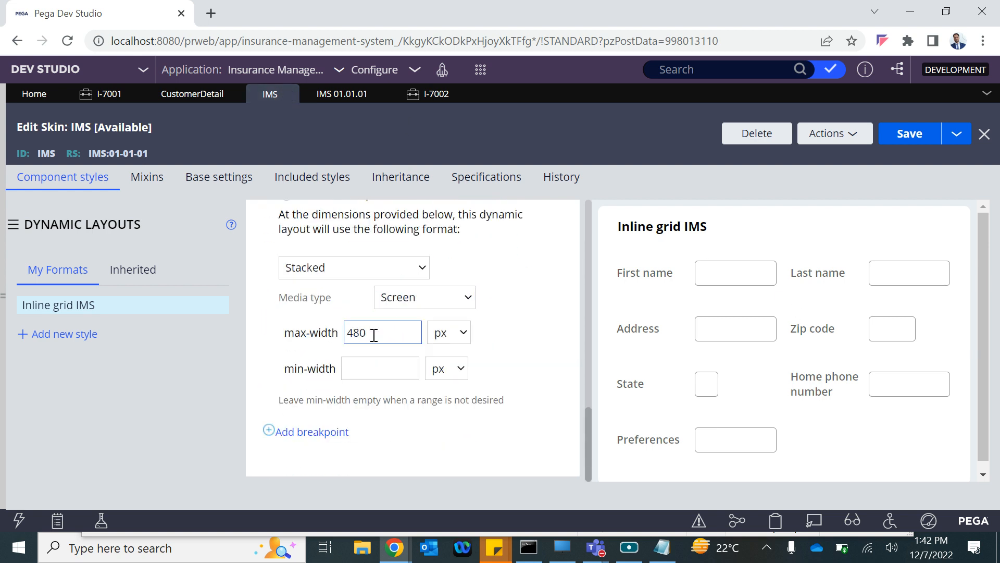
Close the current Insurance Plan case, discarding its changes, and create a new Insurance Plan case
left_click(430, 94)
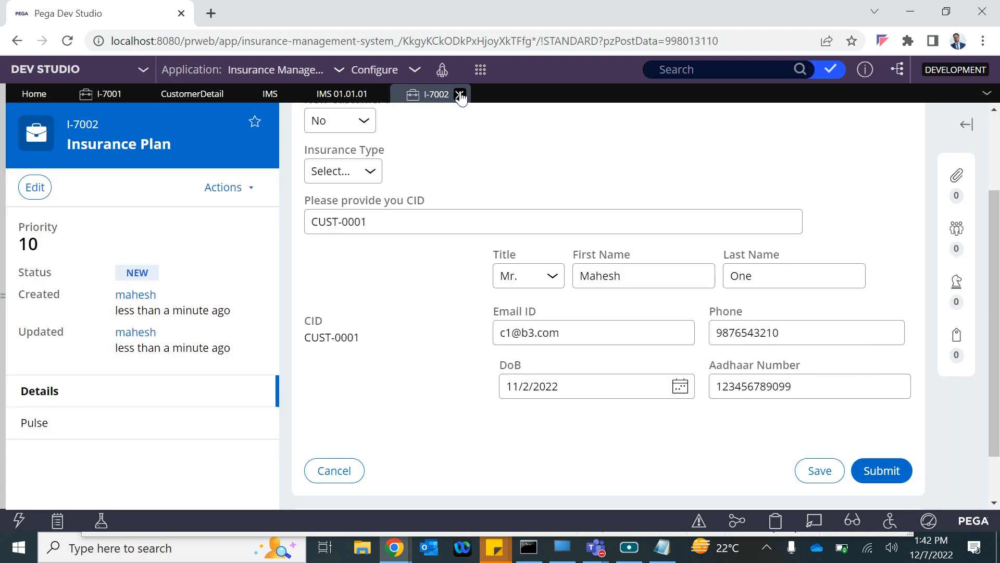
left_click(460, 95)
left_click(637, 343)
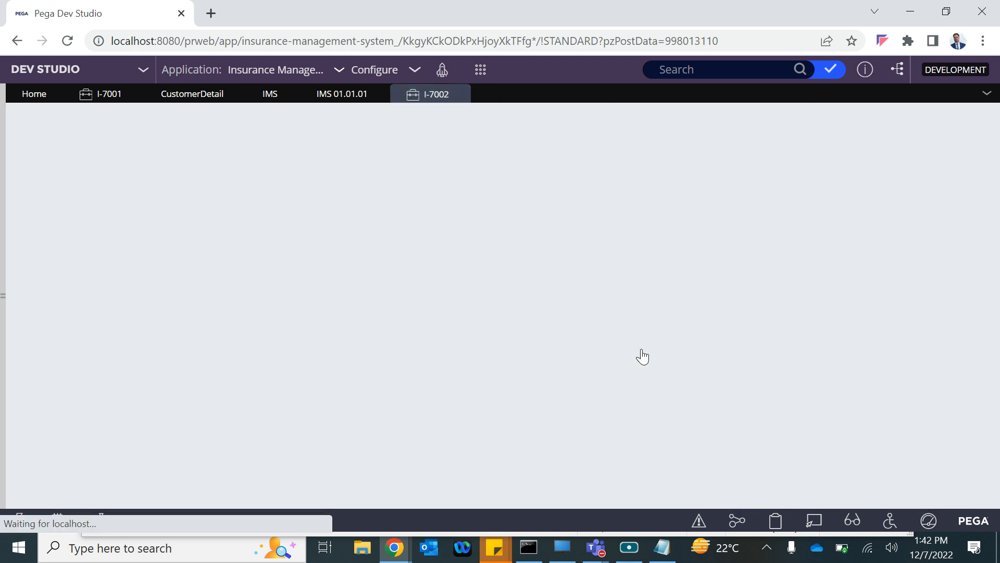
left_click(481, 69)
mouse_move(619, 90)
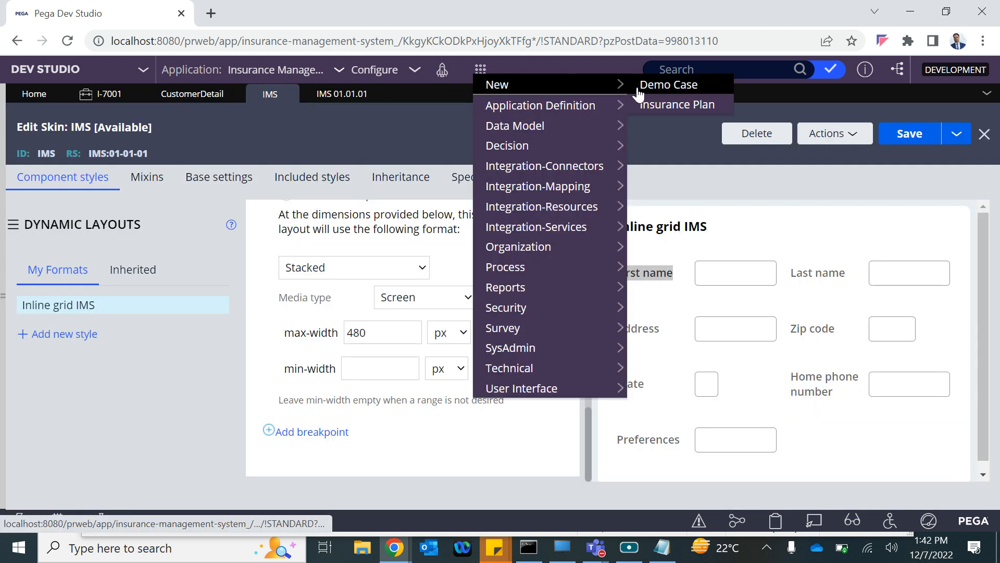
left_click(659, 102)
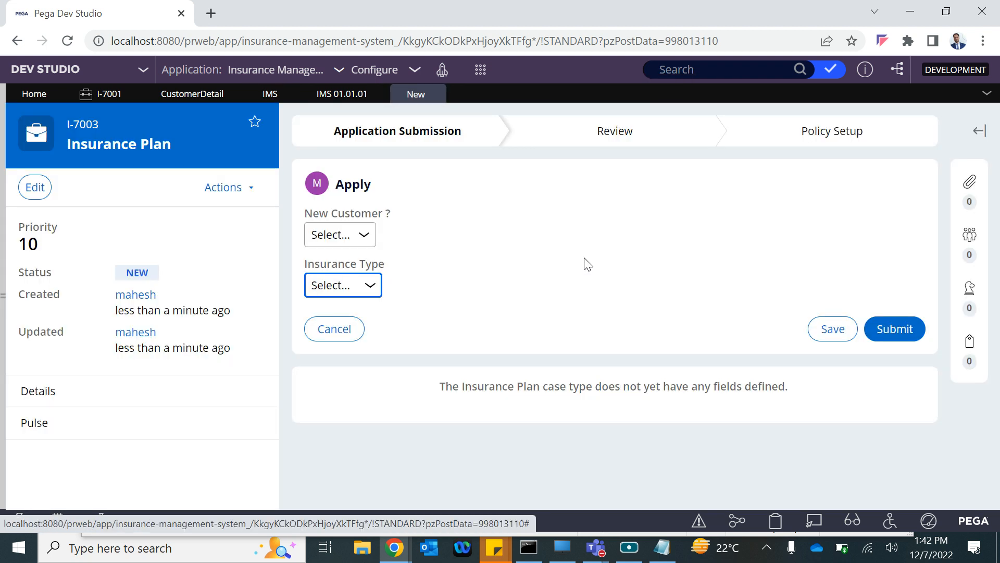
Set New Customer to No in the new case and enter the customer ID to load the customer details
left_click(355, 235)
left_click(318, 284)
left_click(320, 341)
type("CUST-0001")
left_click(384, 438)
scroll(385, 438, "down", 3)
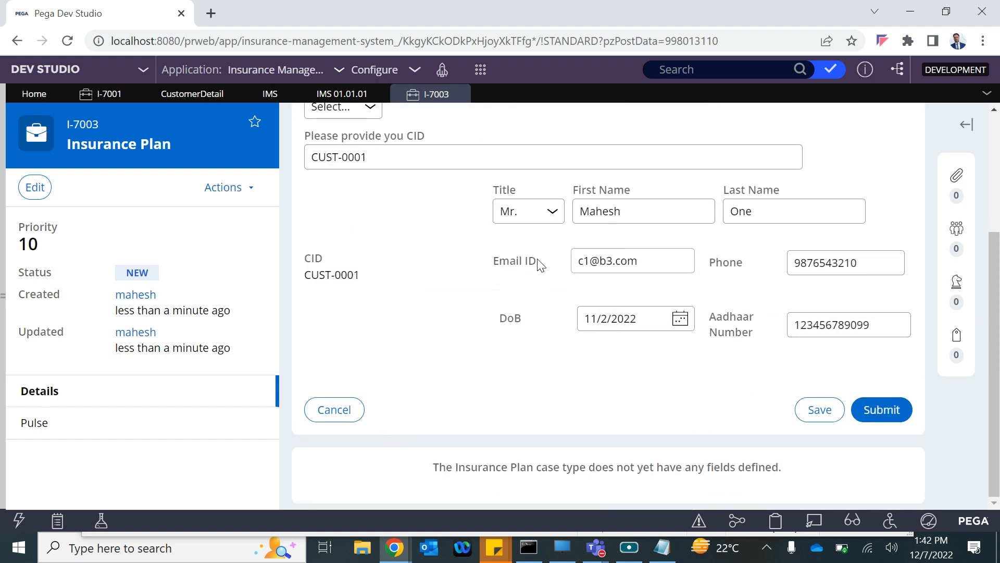
scroll(503, 263, "up", 1)
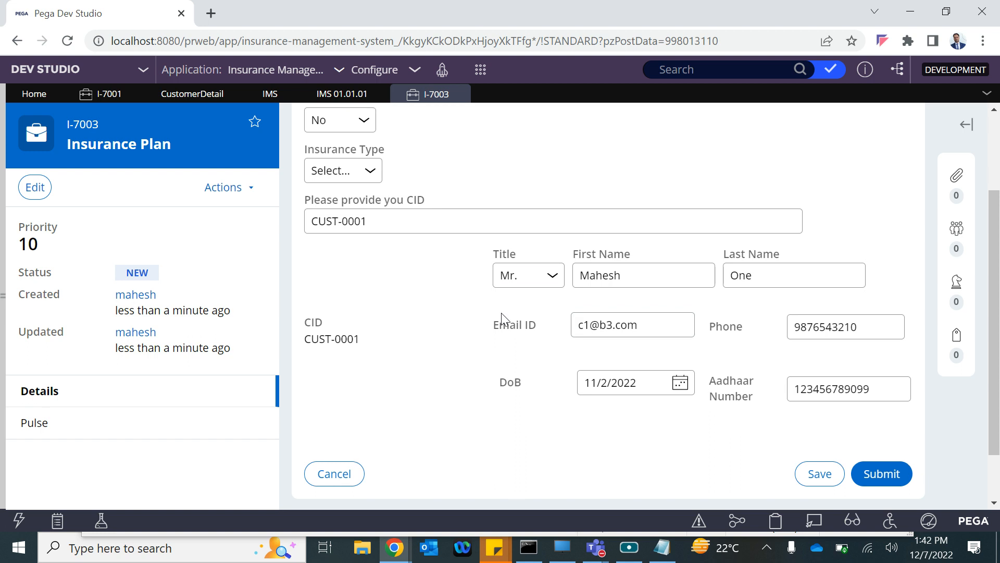
Compare the label positions of the Email ID, Phone, DoB and Aadhaar Number fields with those of the Title and name fields
left_click_drag(491, 323, 540, 332)
left_click_drag(632, 354, 659, 357)
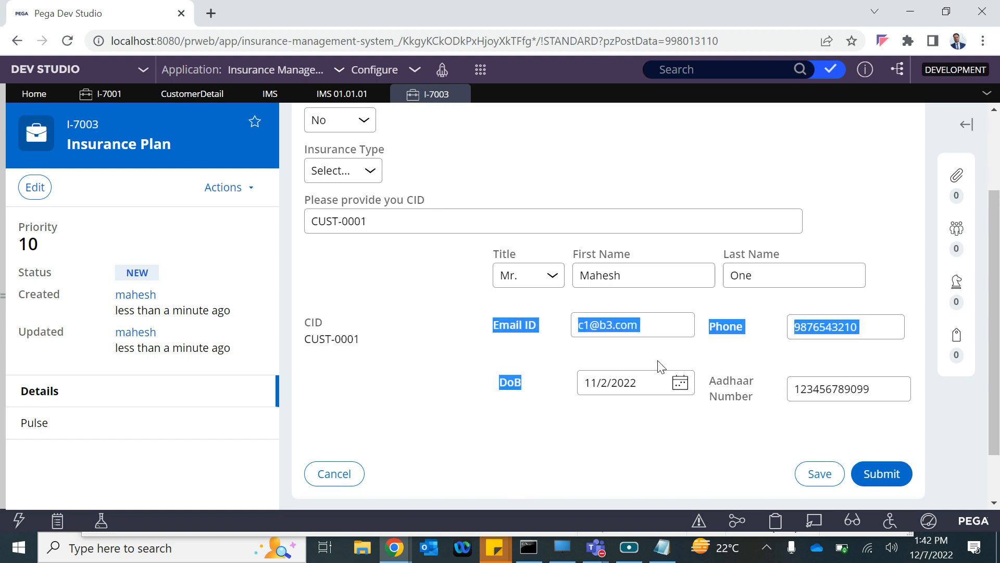
left_click(516, 253)
left_click_drag(486, 259, 529, 280)
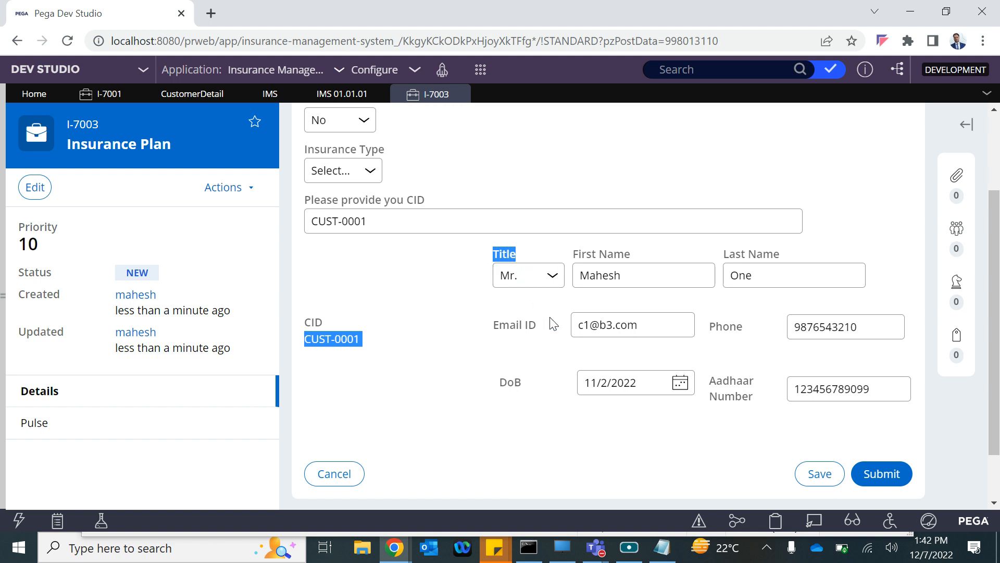
left_click_drag(492, 325, 559, 328)
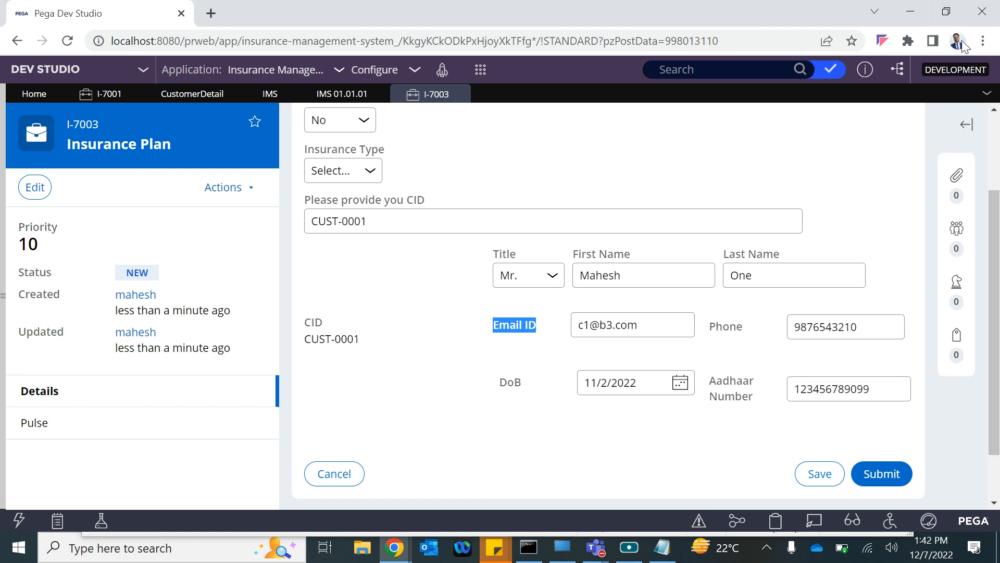
Clear the other windows from the desktop and resize the browser to a smaller window to test how the case layout responds
left_click(946, 11)
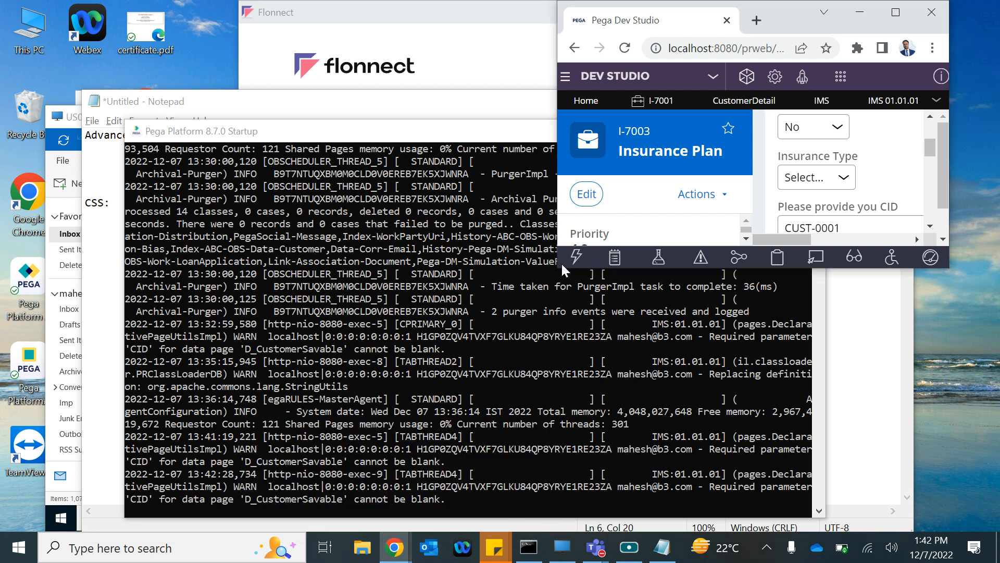
left_click(895, 12)
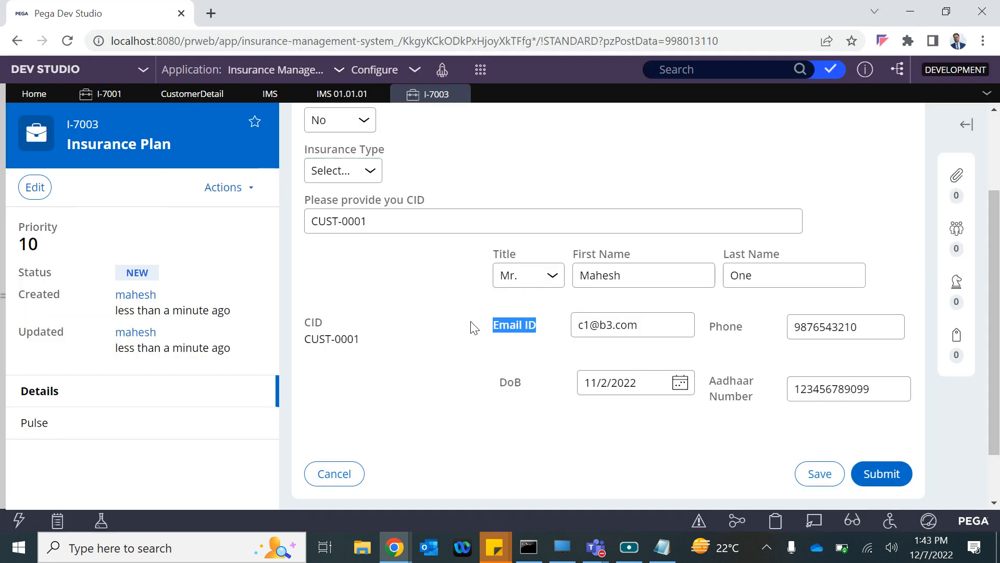
left_click(997, 547)
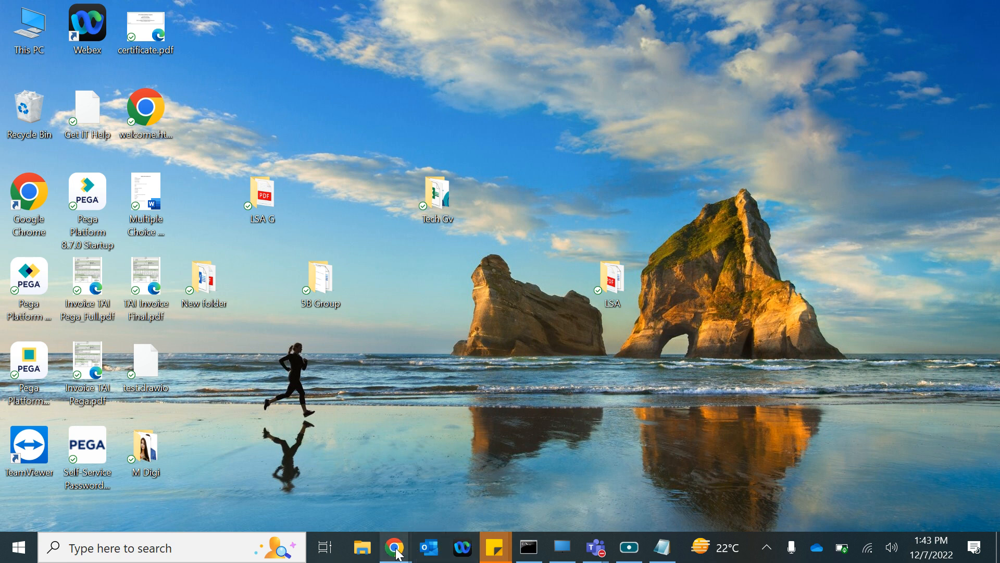
mouse_move(394, 547)
left_click(374, 486)
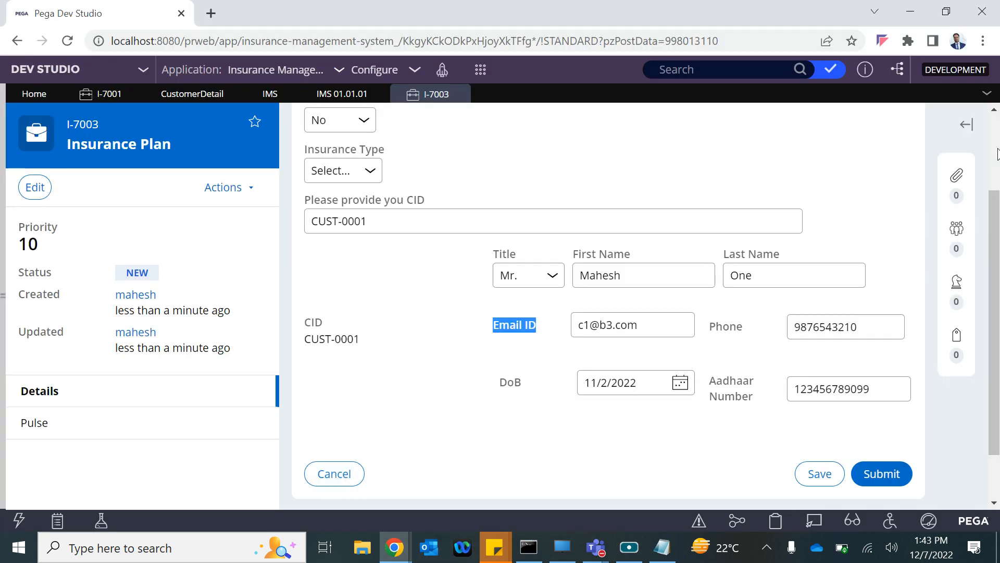
left_click(962, 18)
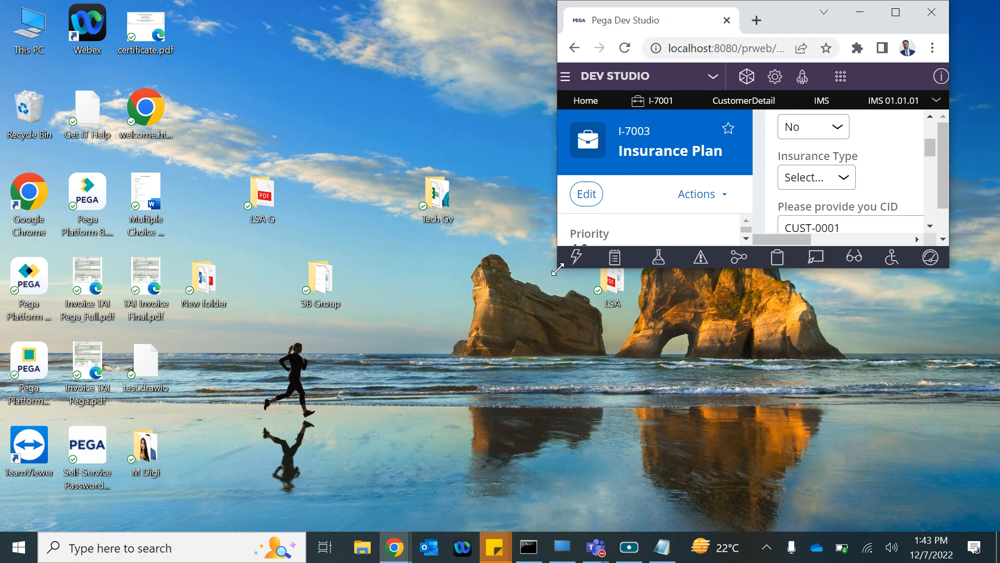
left_click_drag(558, 267, 185, 465)
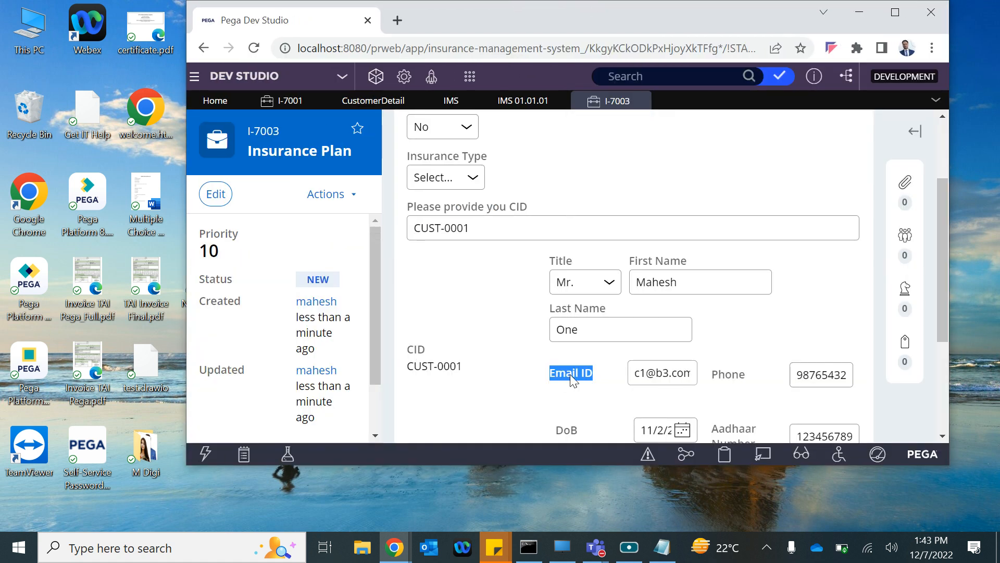
Narrow the browser window to check how the customer fields respond, and compare them with the layout in the maximized window
scroll(573, 380, "down", 2)
left_click_drag(949, 279, 522, 300)
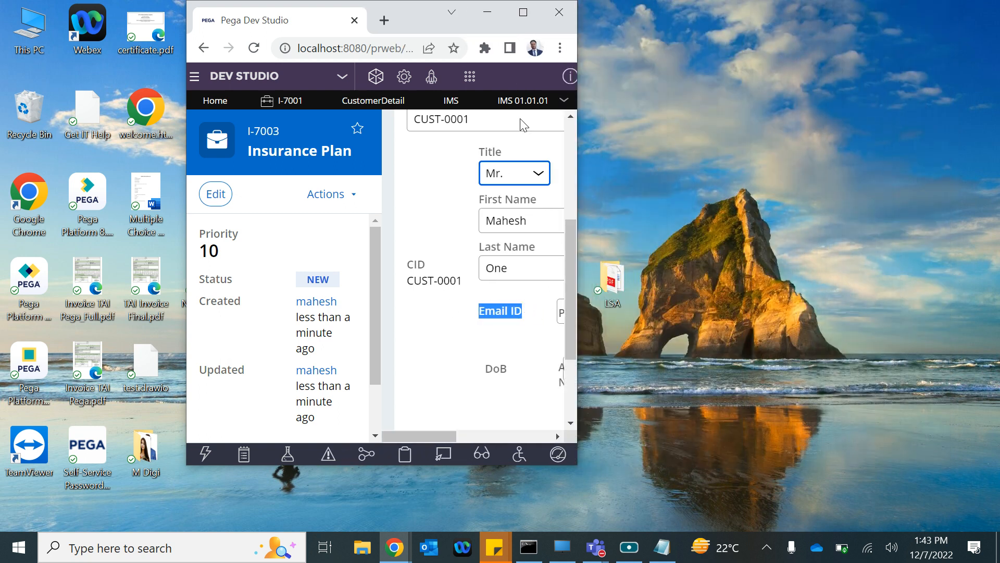
left_click(520, 18)
scroll(688, 275, "up", 3)
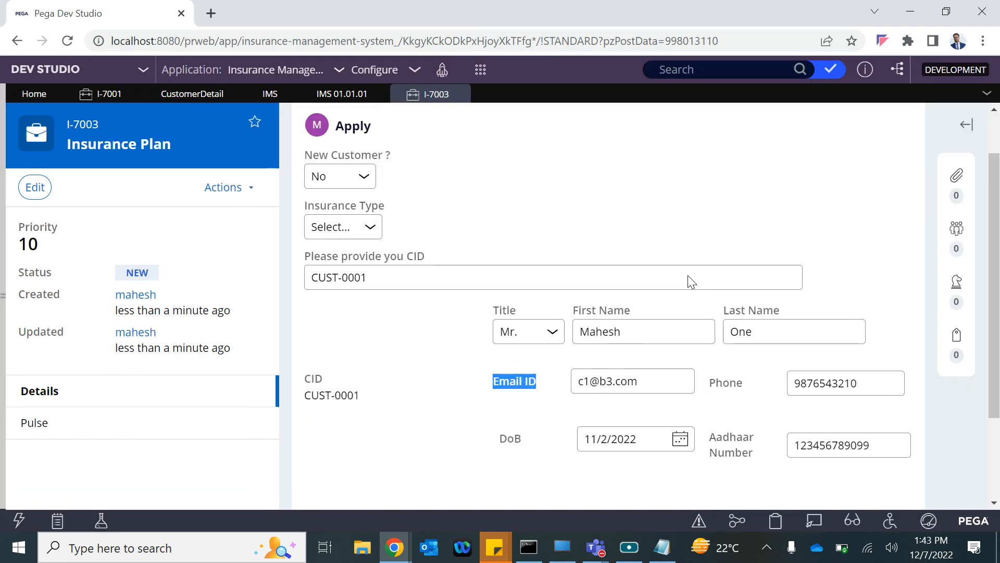
scroll(688, 275, "down", 2)
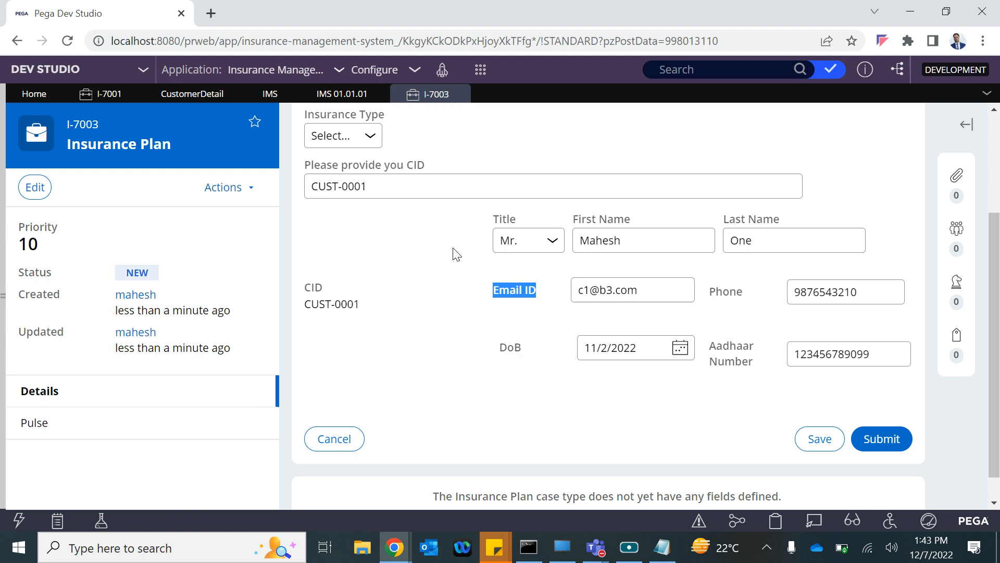
scroll(456, 254, "up", 2)
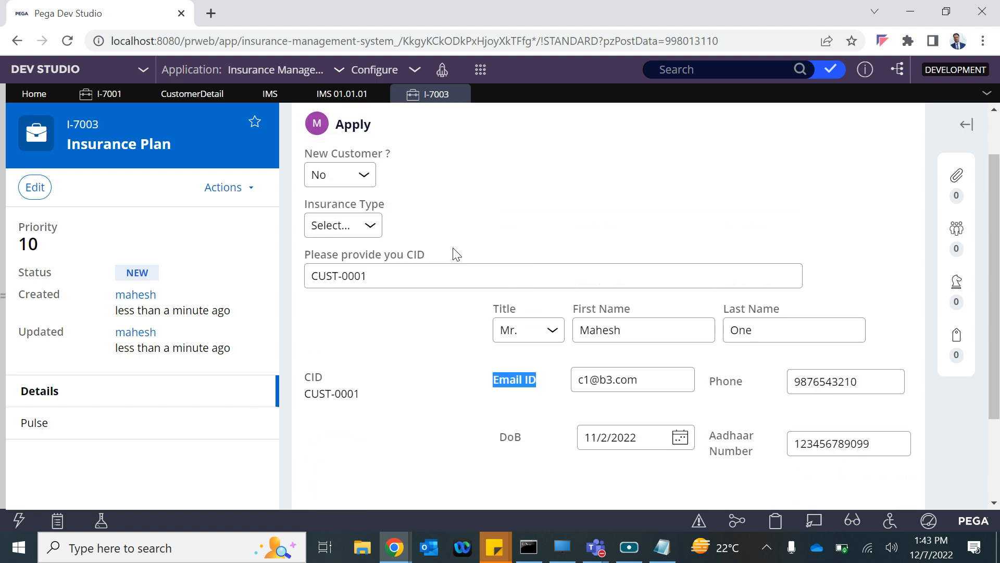
scroll(456, 254, "down", 2)
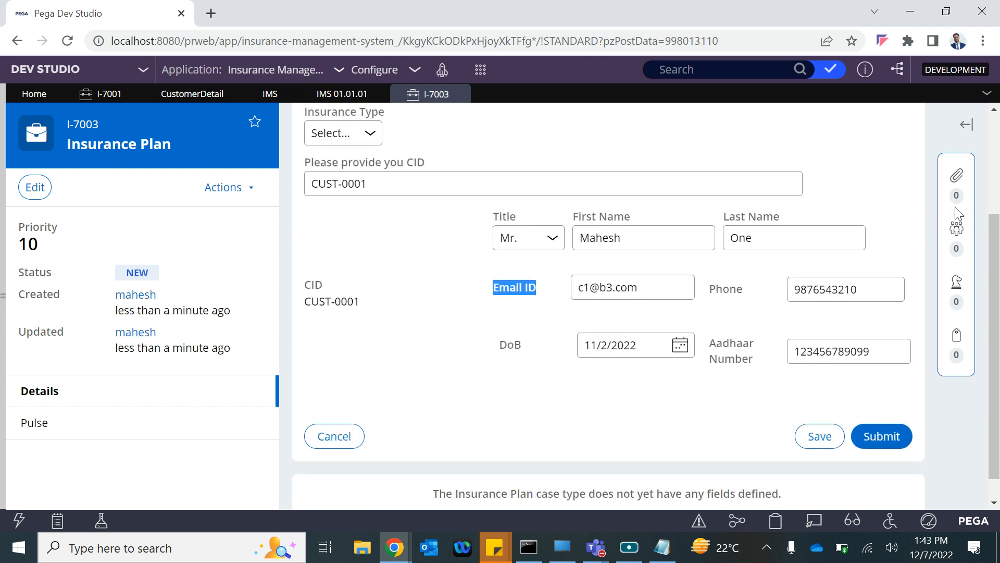
Expand the case's utilities pane, examine the customer fields in the narrow window, and maximize the browser again
left_click(966, 124)
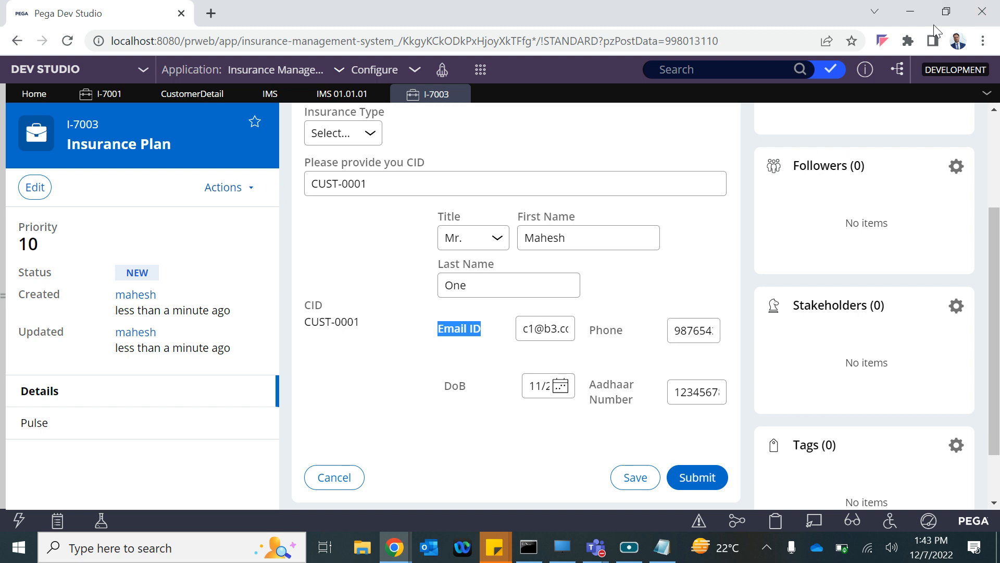
left_click(946, 12)
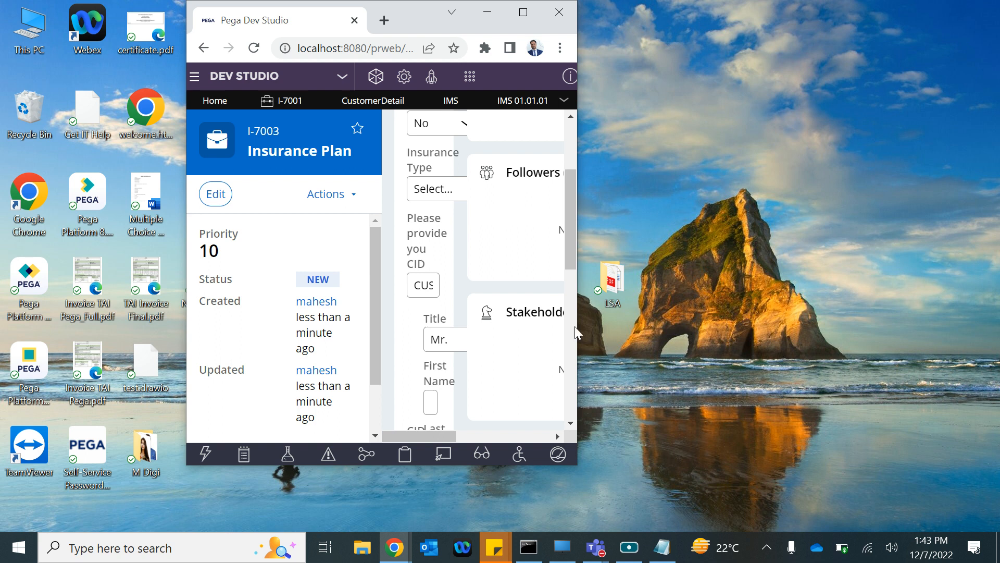
scroll(454, 362, "down", 1)
scroll(454, 362, "down", 3)
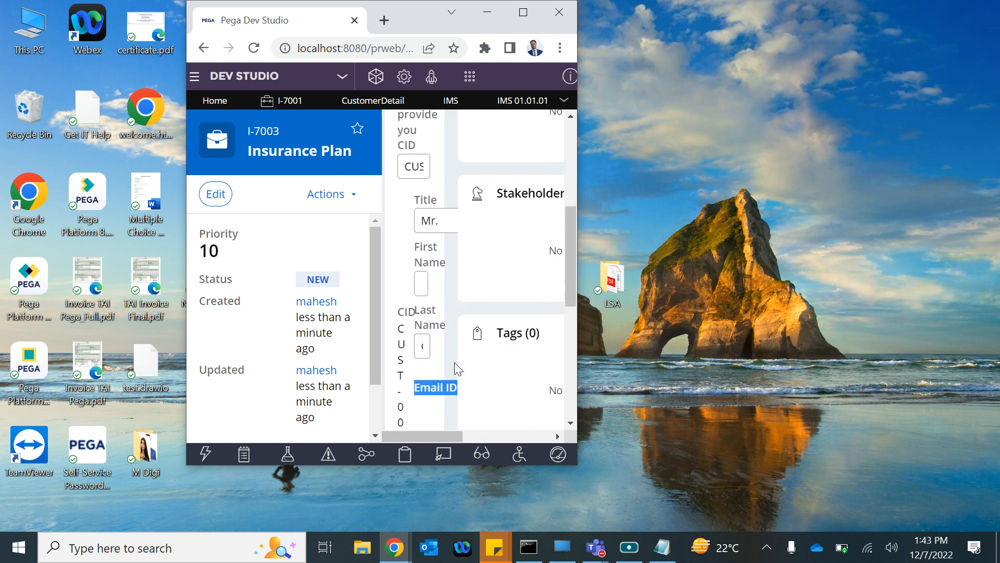
scroll(416, 344, "down", 3)
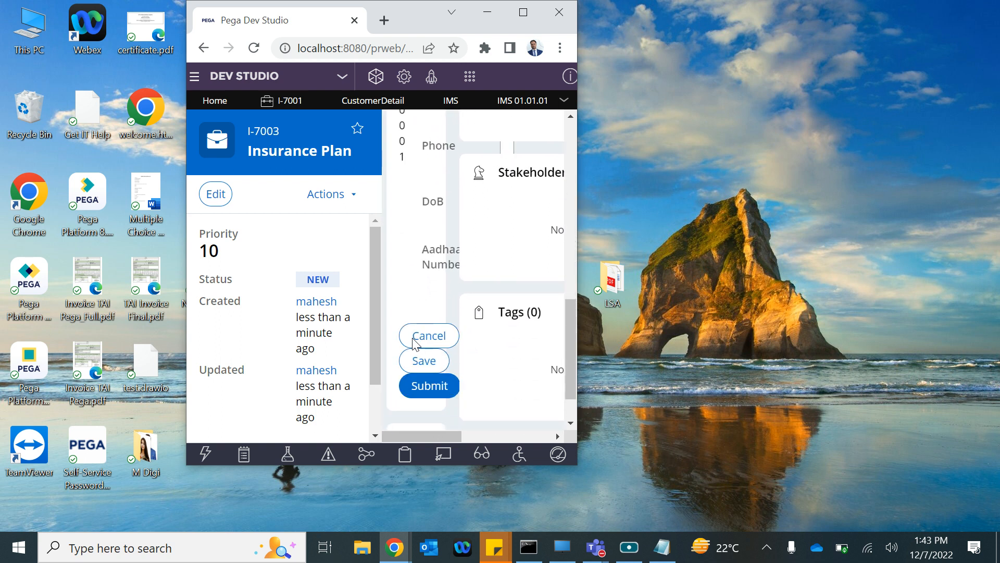
scroll(416, 344, "up", 4)
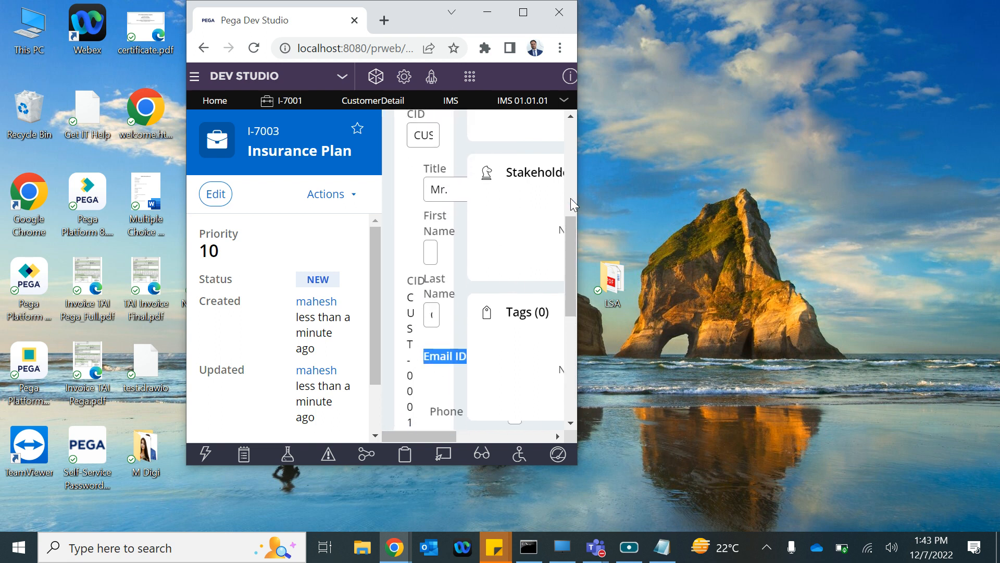
left_click_drag(576, 198, 978, 198)
left_click(923, 12)
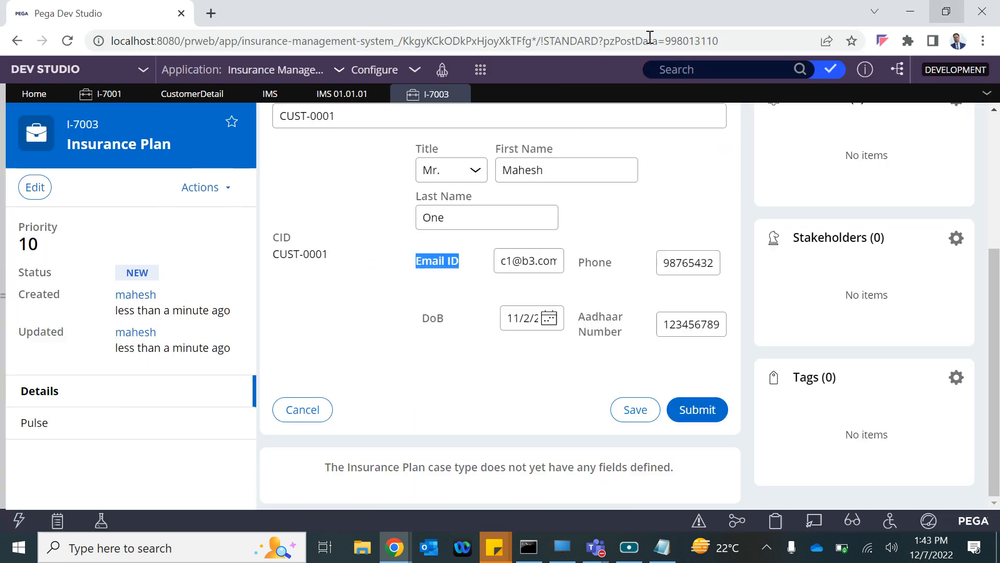
Return to the IMS skin and review the formats available for Breakpoint1 of the Inline grid IMS layout
left_click(338, 97)
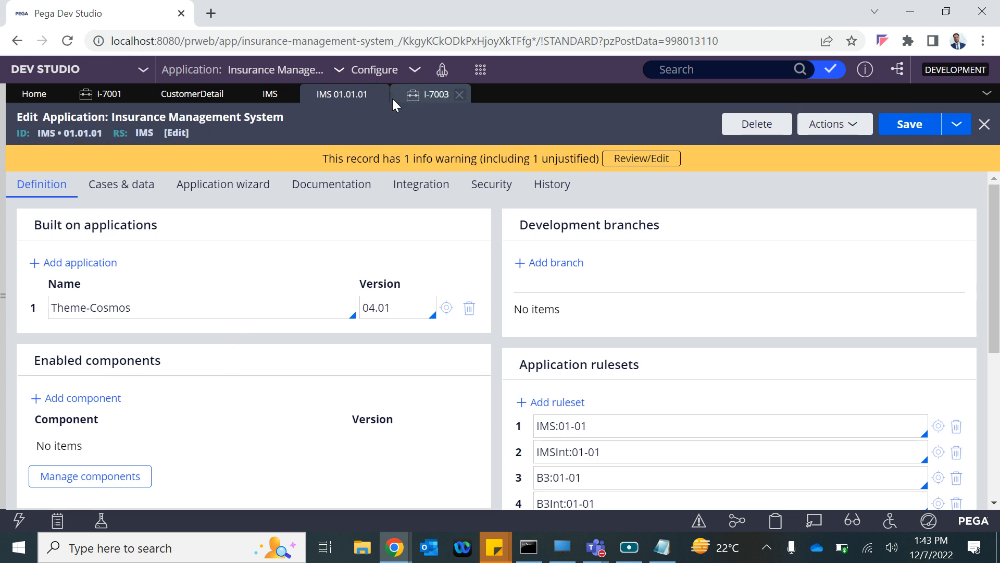
left_click(232, 97)
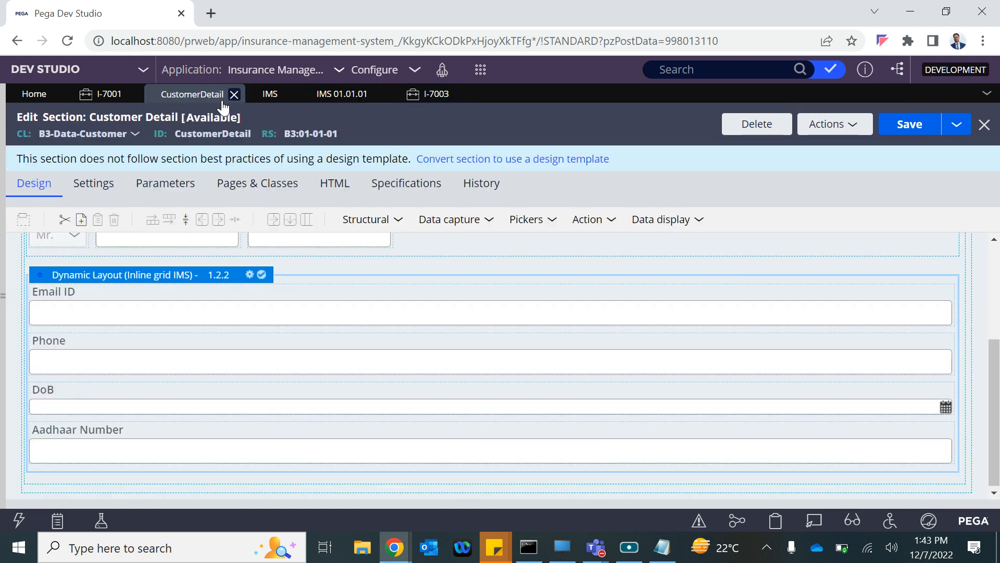
left_click(260, 94)
scroll(333, 365, "up", 1)
left_click(325, 324)
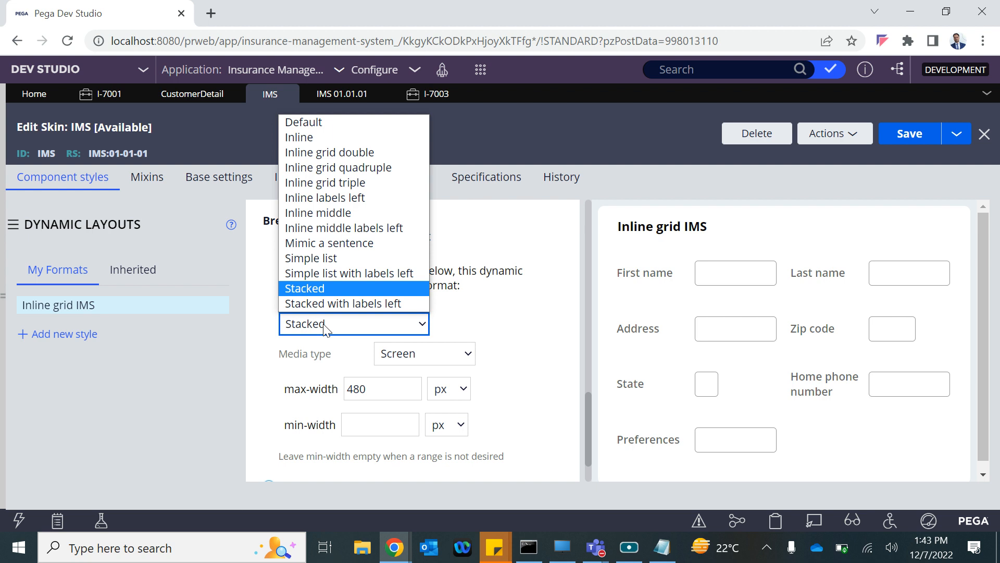
left_click(531, 314)
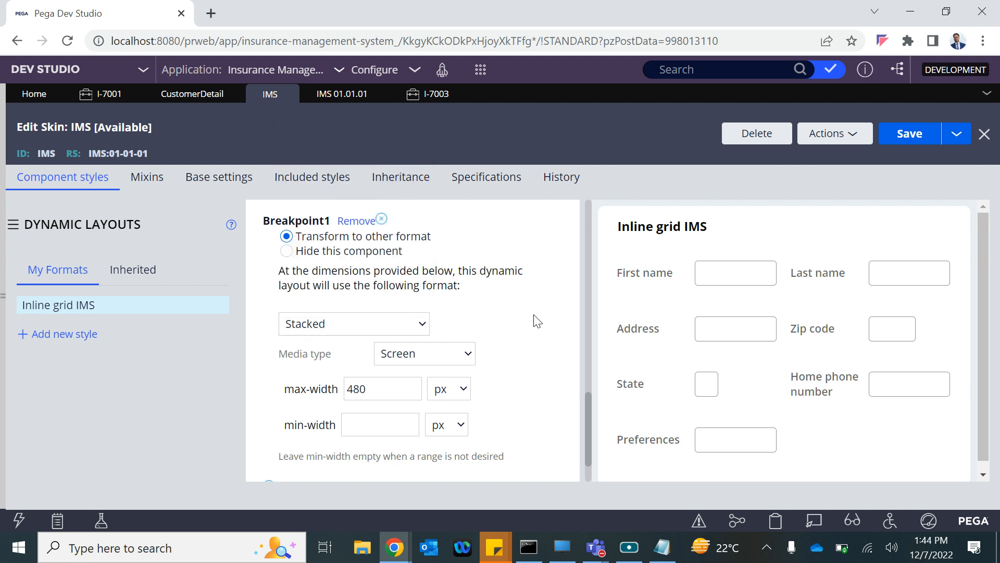
scroll(425, 275, "up", 2)
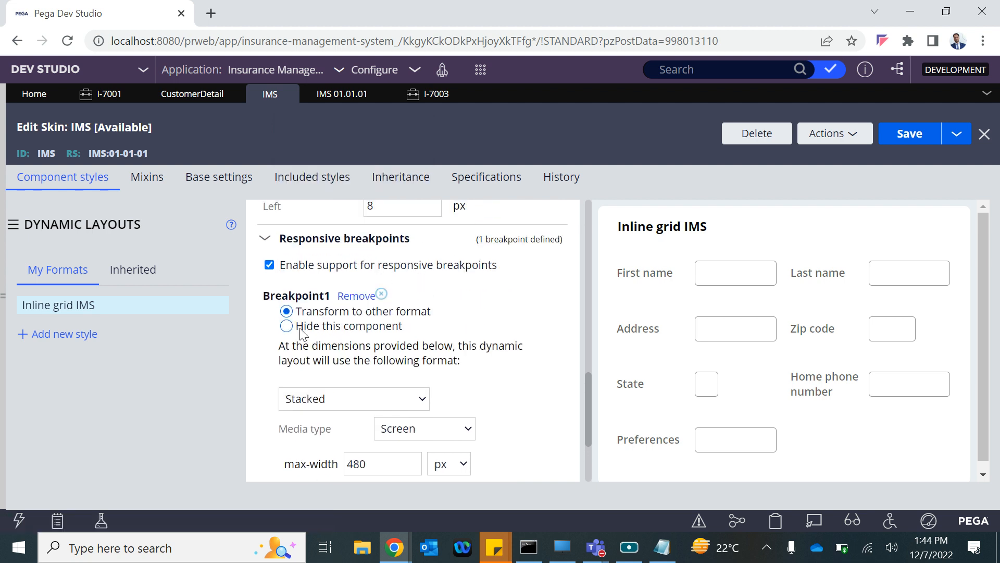
Set the max-width of Breakpoint1 to 700 px, leave min-width empty, and save the IMS skin
scroll(396, 329, "down", 2)
scroll(400, 324, "down", 1)
left_click(358, 332)
double_click(358, 334)
type("700")
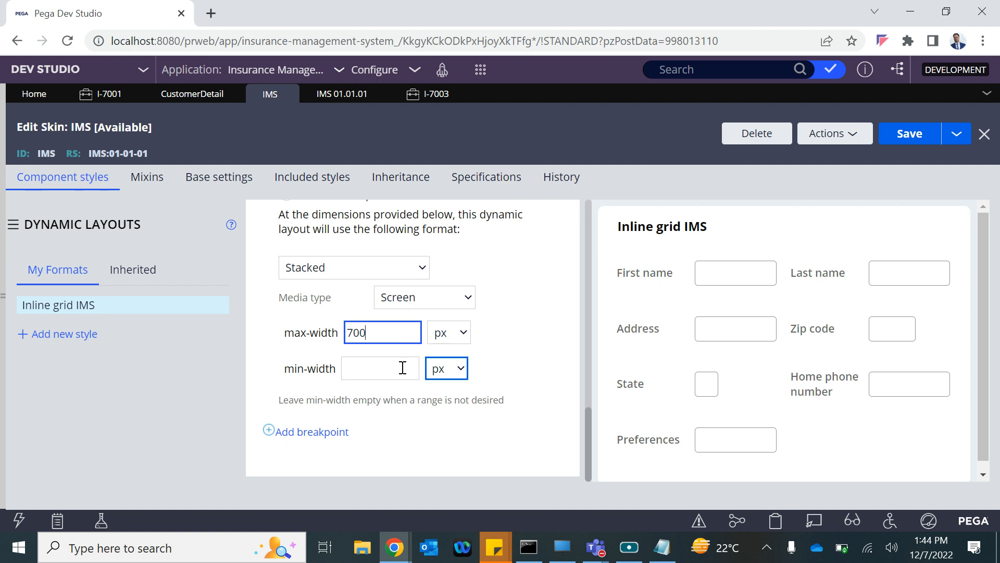
double_click(361, 334)
left_click(368, 360)
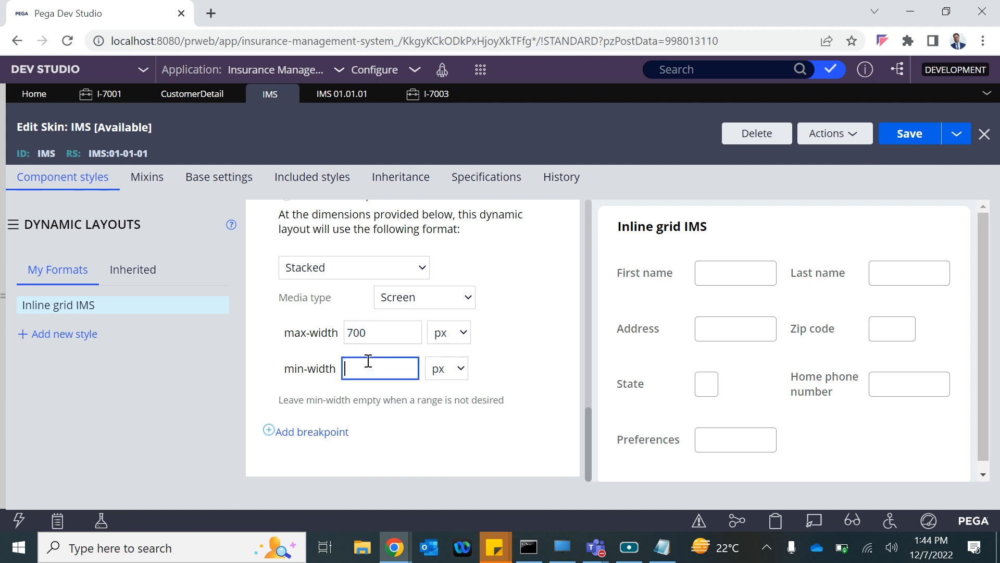
left_click(909, 134)
Close Insurance Plan case I-7003, discarding its unsaved changes, and create another Insurance Plan case
left_click(430, 93)
scroll(418, 152, "up", 1)
scroll(419, 152, "up", 3)
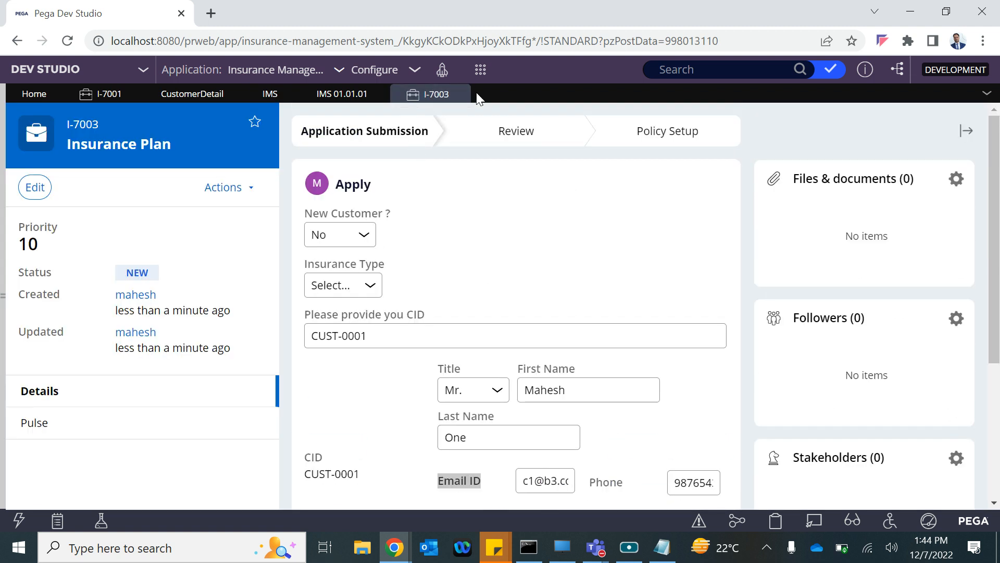
left_click(459, 94)
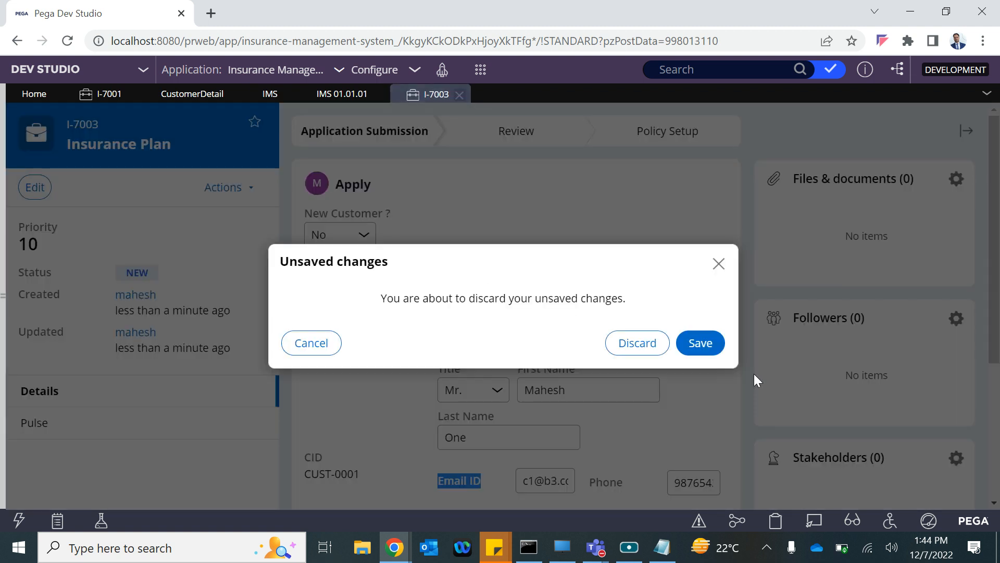
left_click(633, 344)
left_click(480, 69)
mouse_move(536, 85)
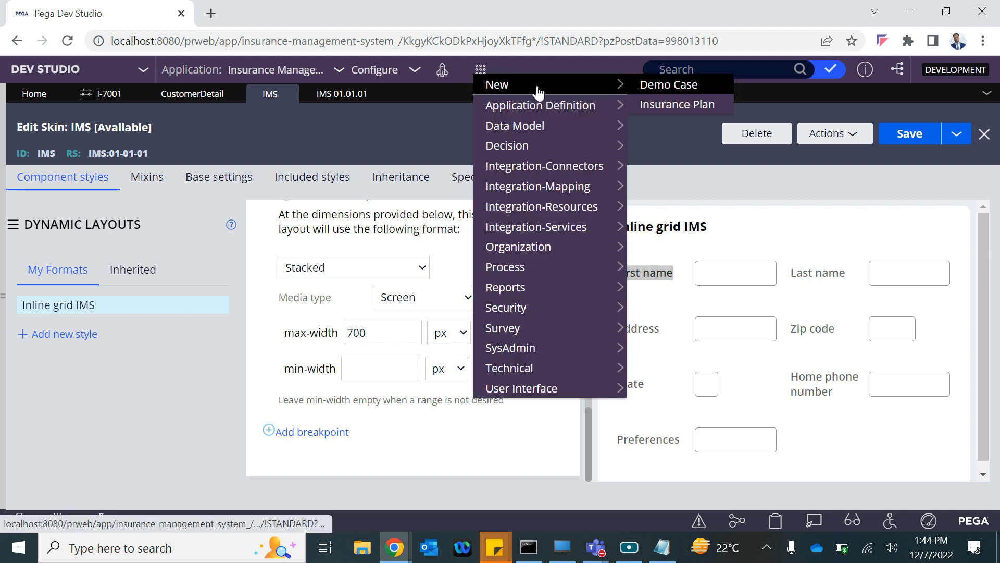
left_click(663, 105)
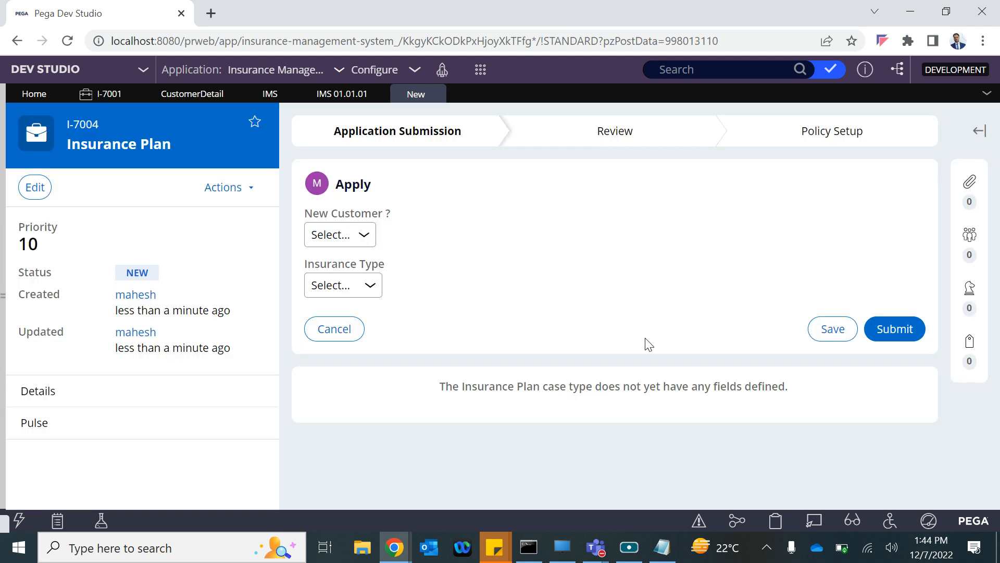
Set New Customer to No in case I-7004 and provide the customer ID to load the customer's details
left_click(342, 267)
left_click(335, 235)
left_click(337, 284)
left_click(394, 329)
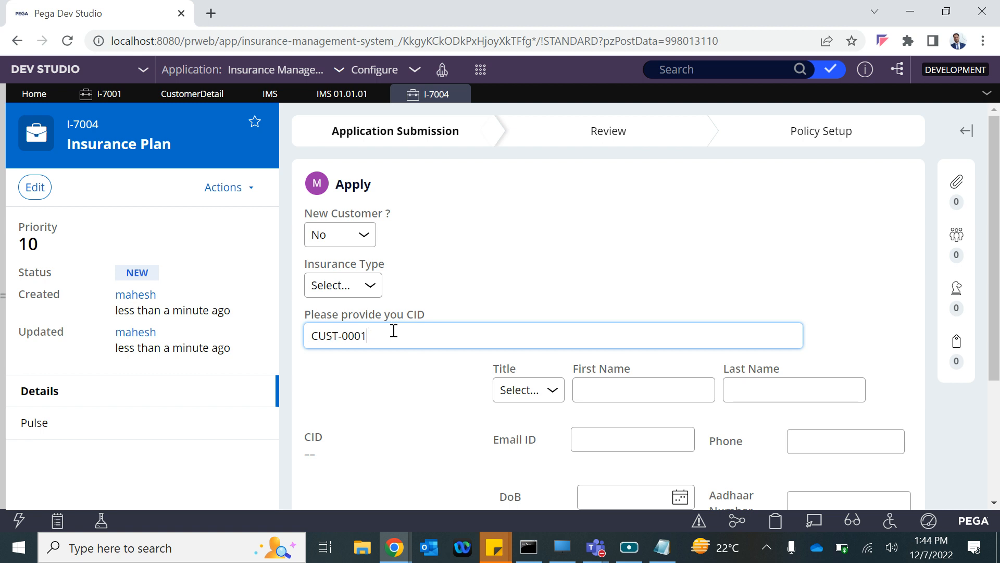
left_click(412, 409)
scroll(411, 409, "down", 2)
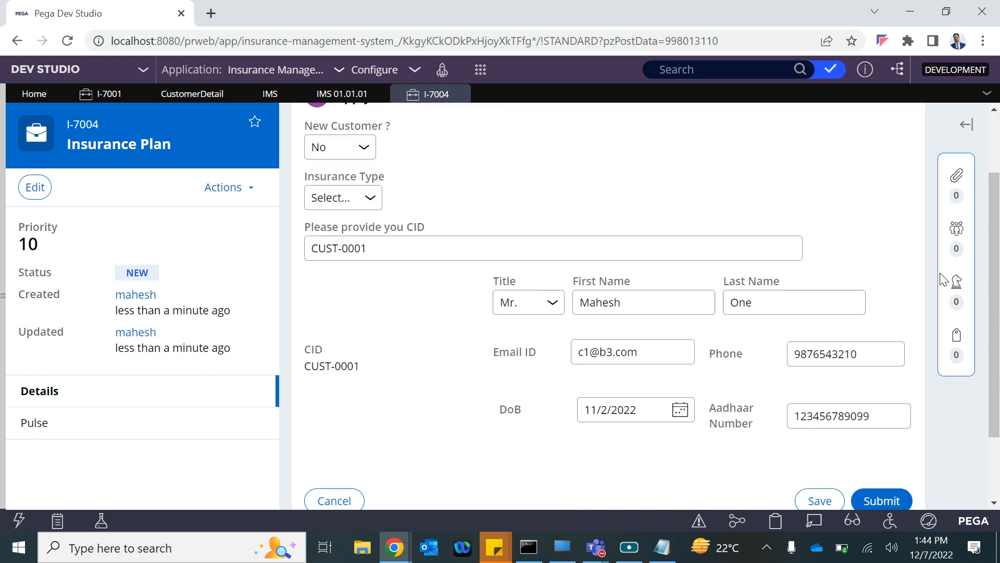
Take the browser out of full size and narrow it in stages to test the 700 px breakpoint on the customer fields
left_click(946, 12)
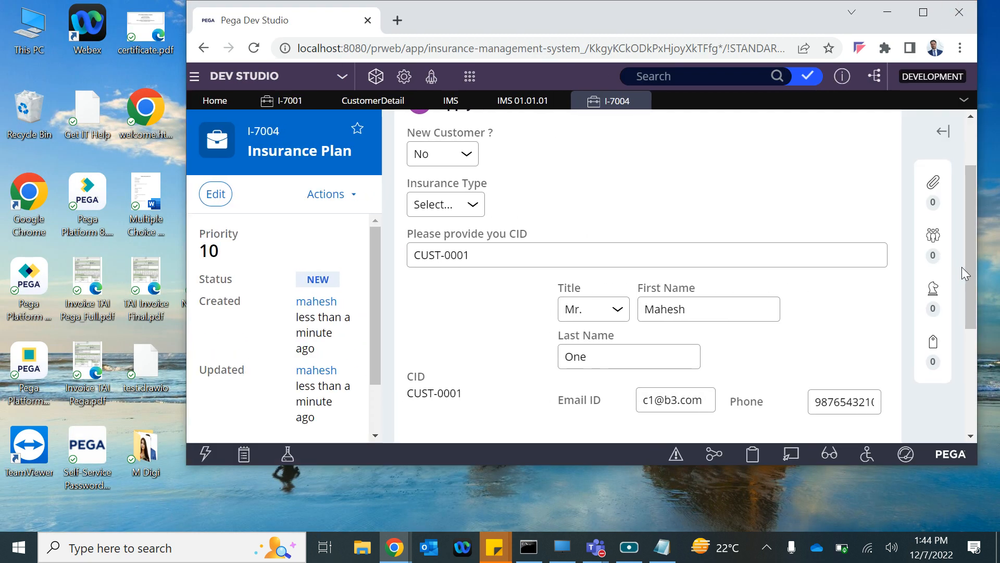
left_click_drag(976, 268, 817, 273)
scroll(624, 309, "down", 4)
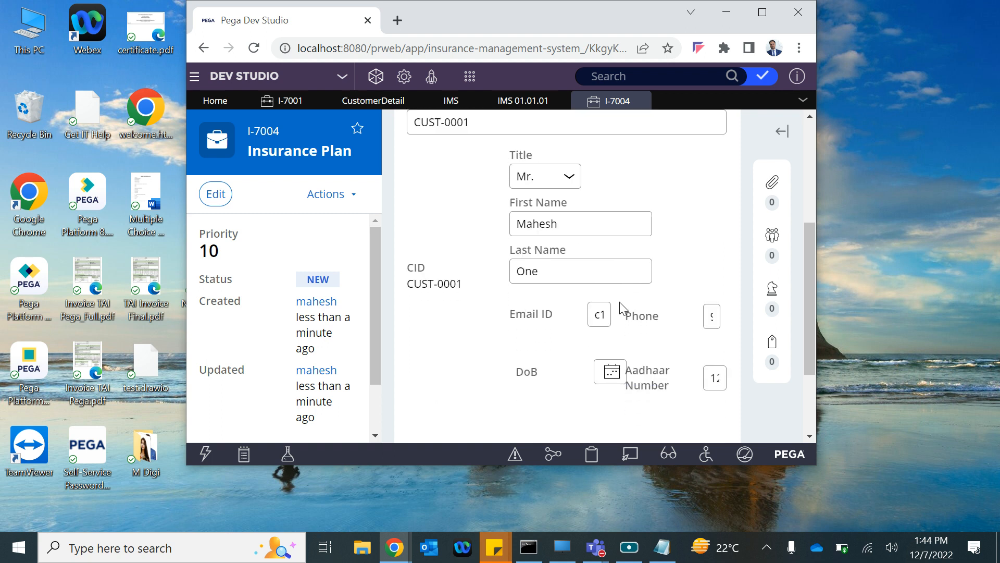
left_click_drag(816, 284, 648, 266)
Examine how the name, Email ID, Phone, DoB and Aadhaar Number fields are arranged in the narrow window, and maximize the browser again
scroll(535, 289, "down", 3)
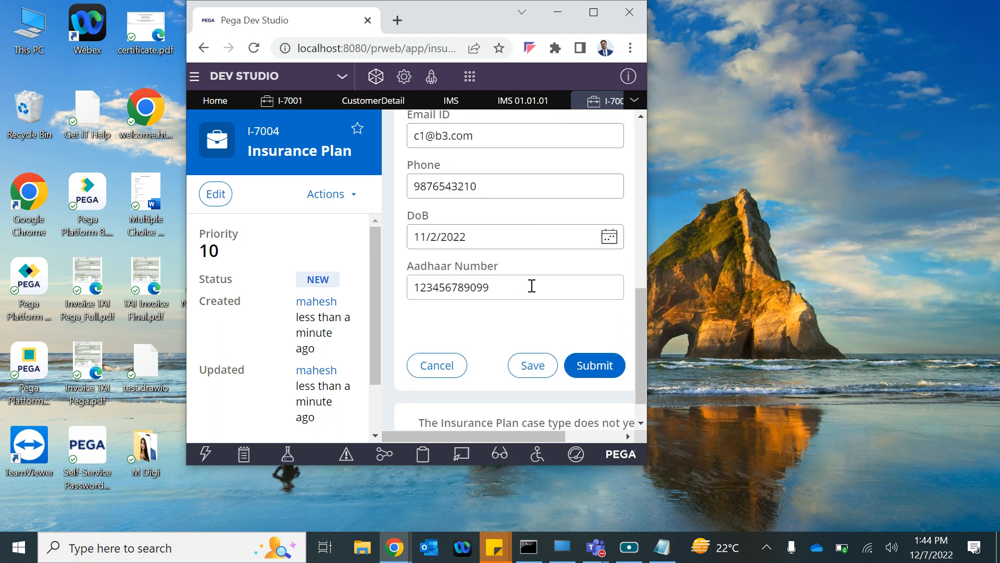
scroll(532, 286, "up", 1)
scroll(532, 285, "down", 2)
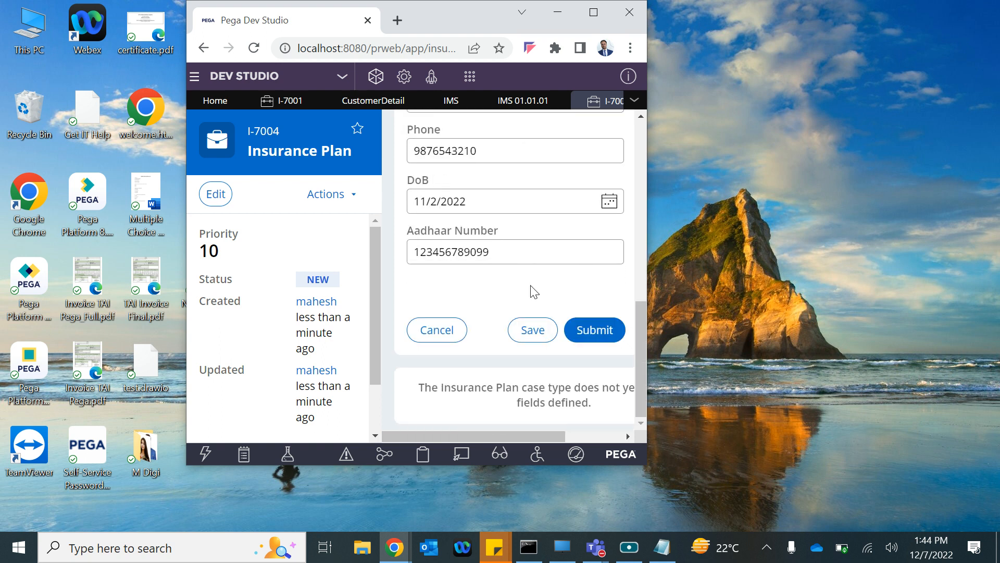
scroll(532, 285, "up", 4)
scroll(532, 285, "down", 4)
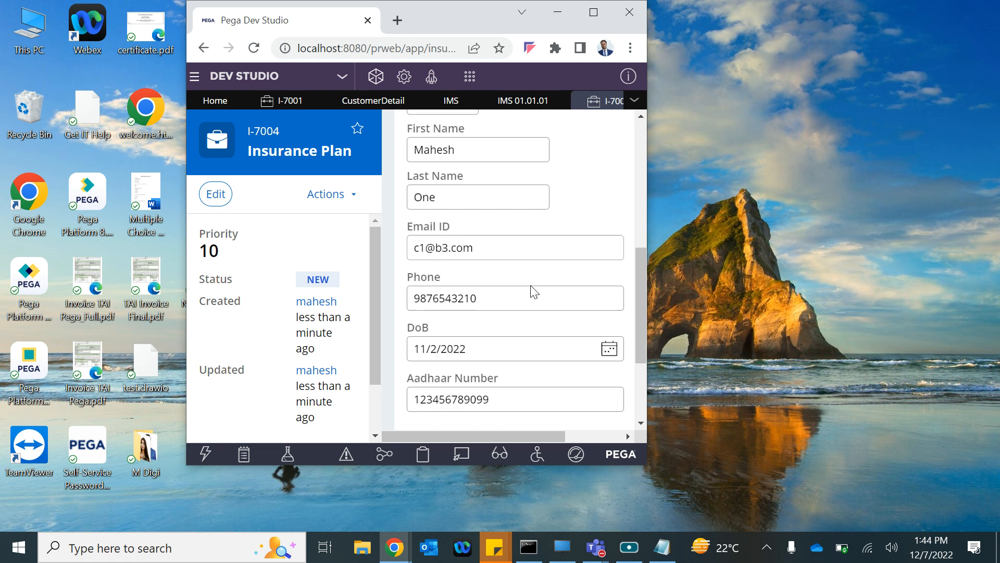
scroll(532, 285, "right", 2)
scroll(532, 285, "left", 2)
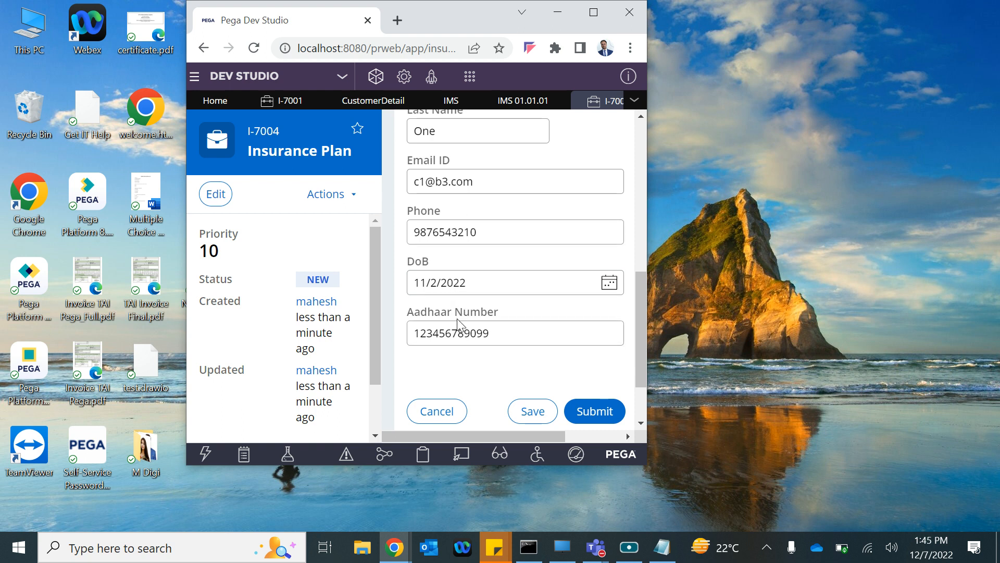
left_click_drag(648, 206, 970, 193)
left_click(915, 13)
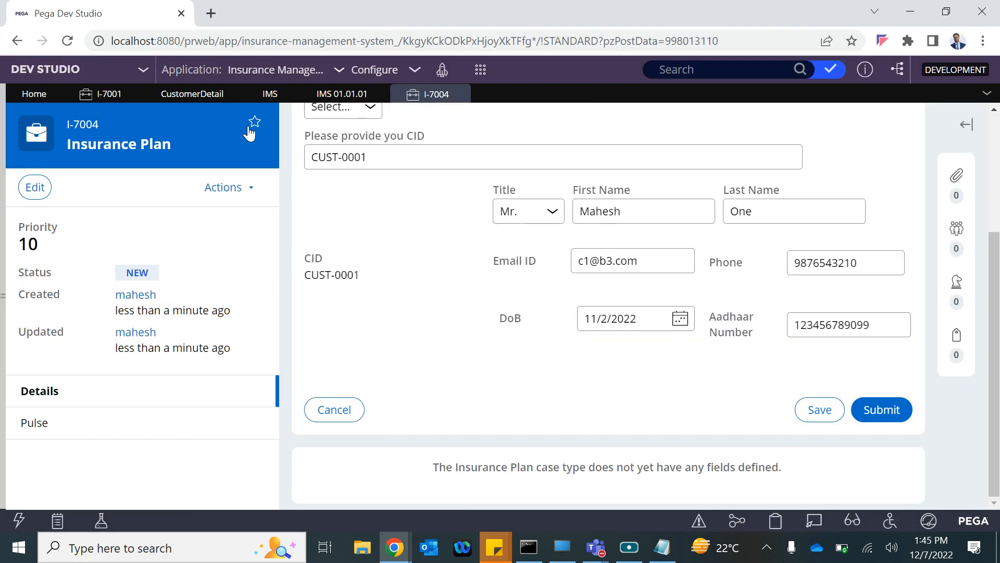
scroll(458, 291, "up", 3)
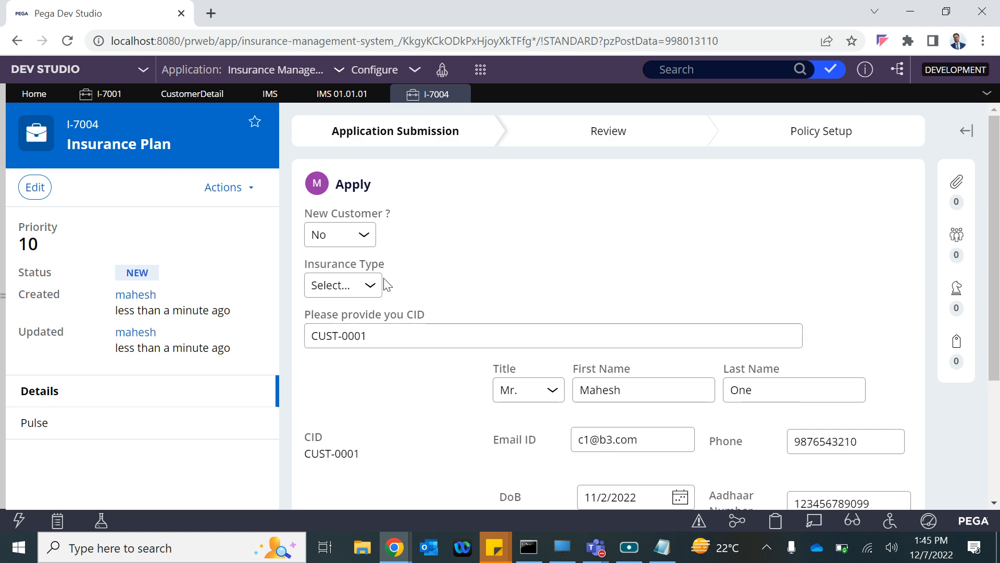
Review the structural layout types in the CustomerDetail section and inspect the properties of the outermost dynamic layout without changing them
left_click(167, 99)
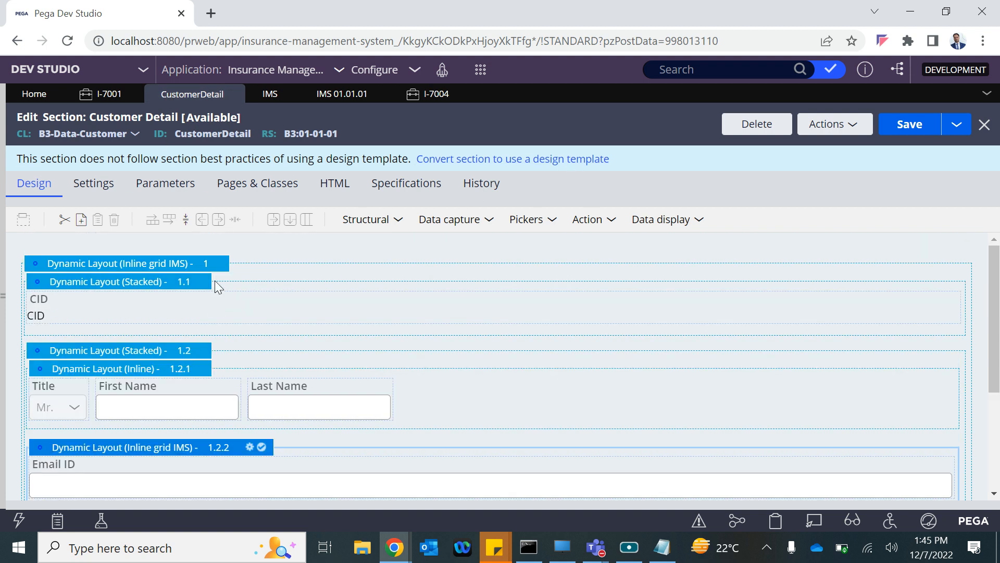
left_click(372, 223)
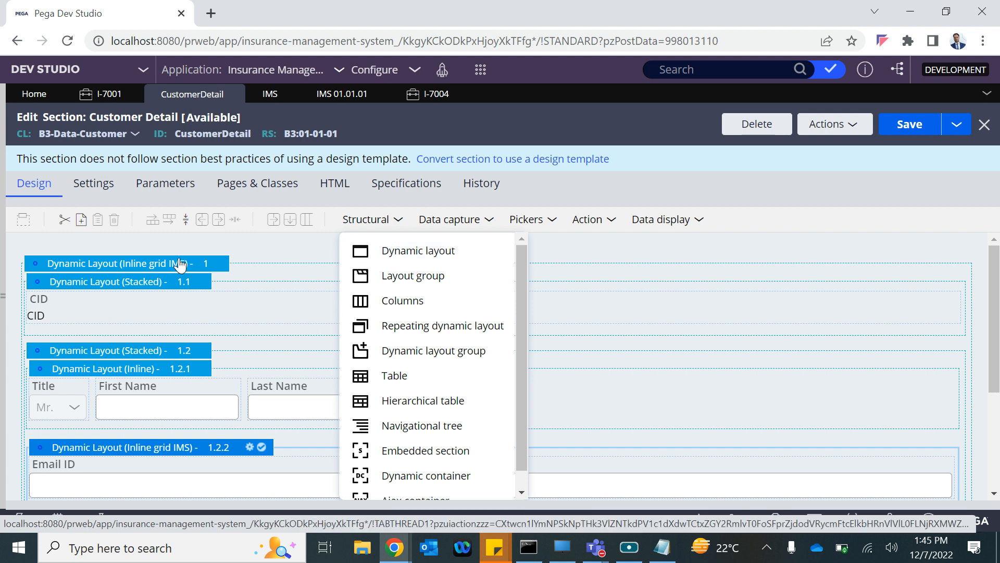
left_click(228, 263)
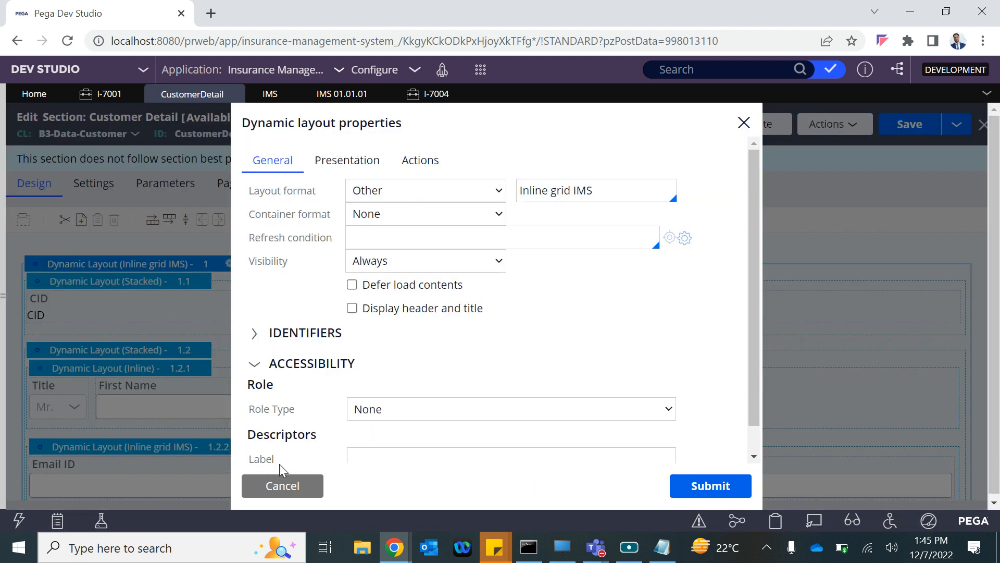
left_click(276, 489)
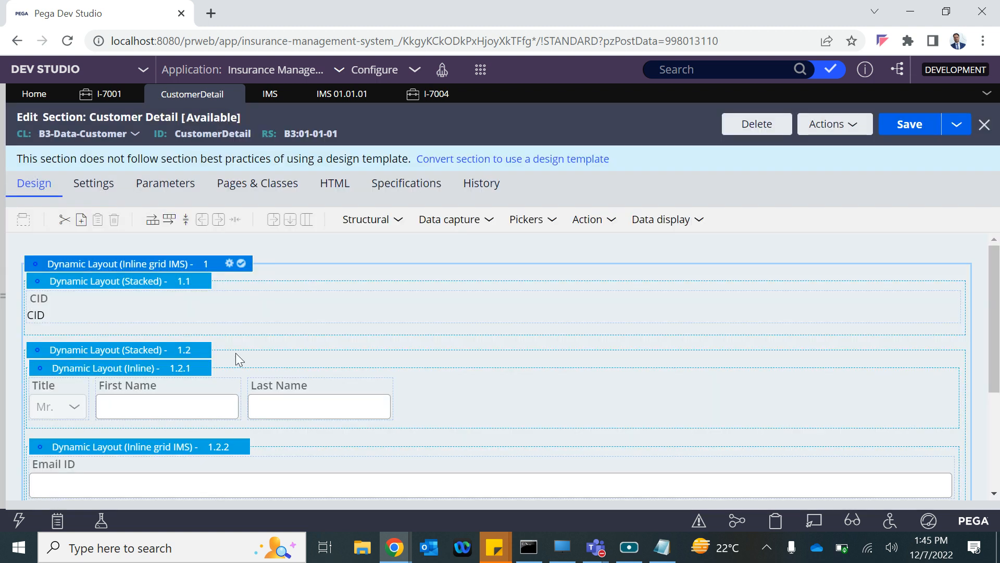
scroll(235, 347, "down", 1)
scroll(232, 347, "up", 1)
Review the Inline grid IMS format in the IMS skin, and list the structural layout types available in the CustomerDetail section
left_click(268, 98)
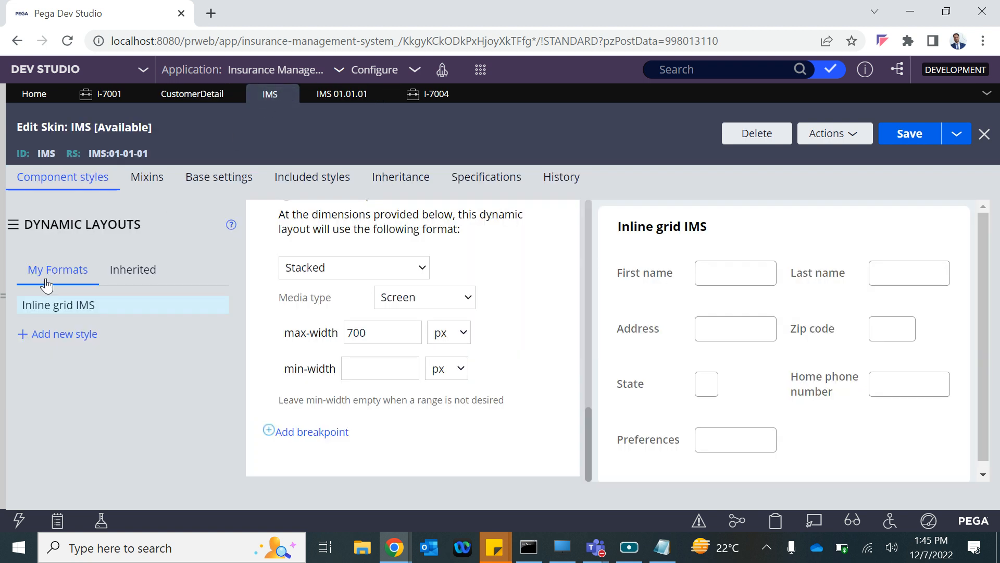
left_click(46, 308)
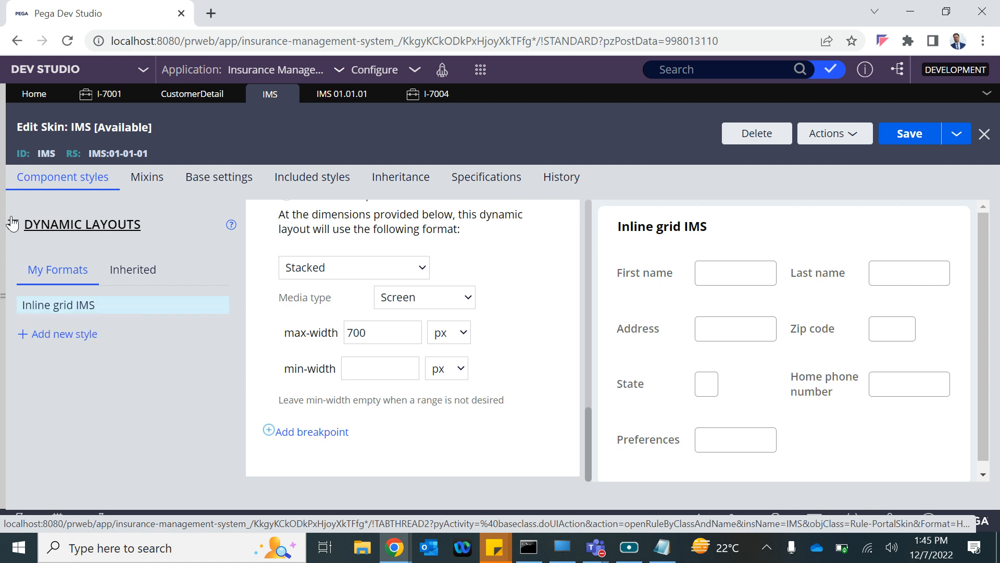
left_click(204, 98)
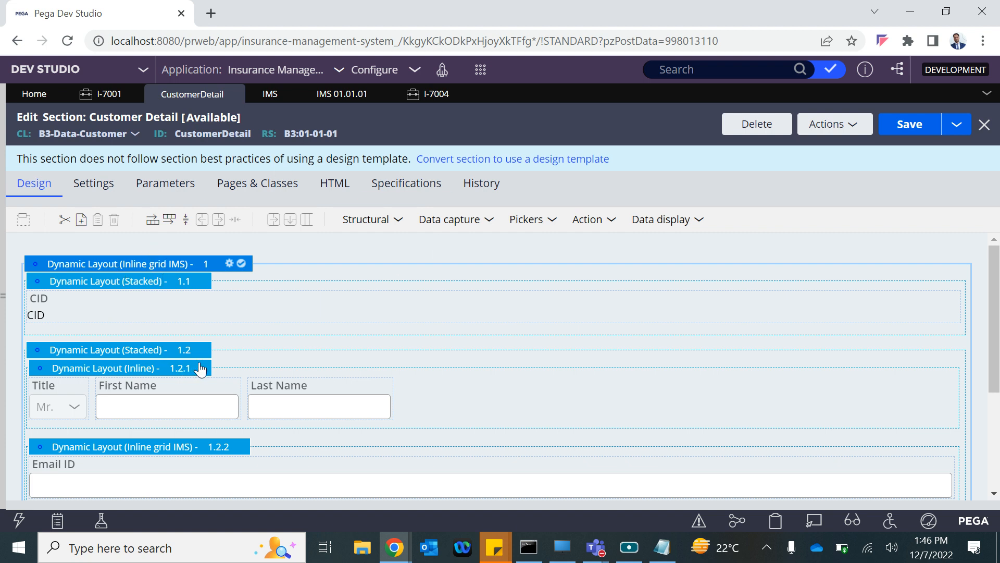
left_click(365, 221)
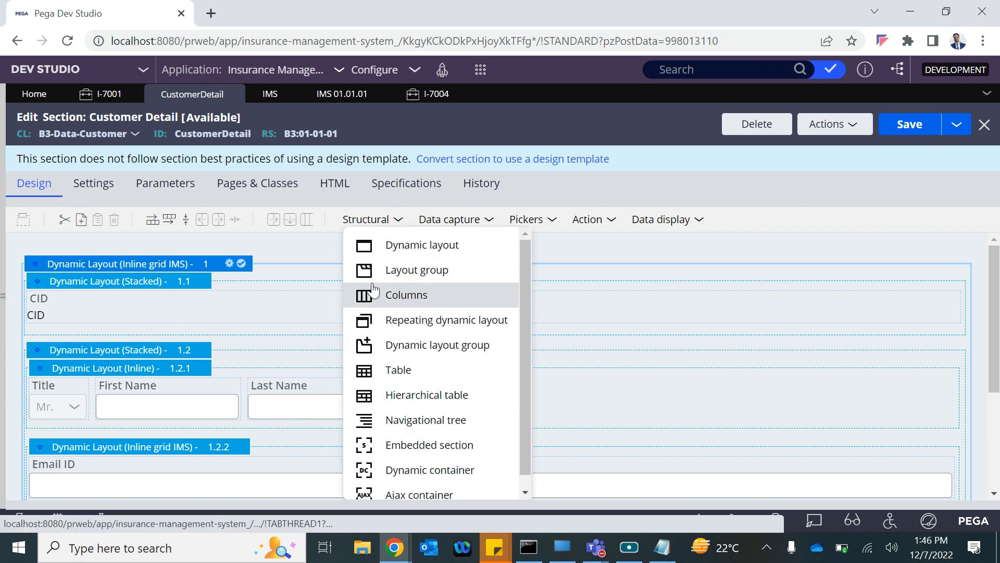